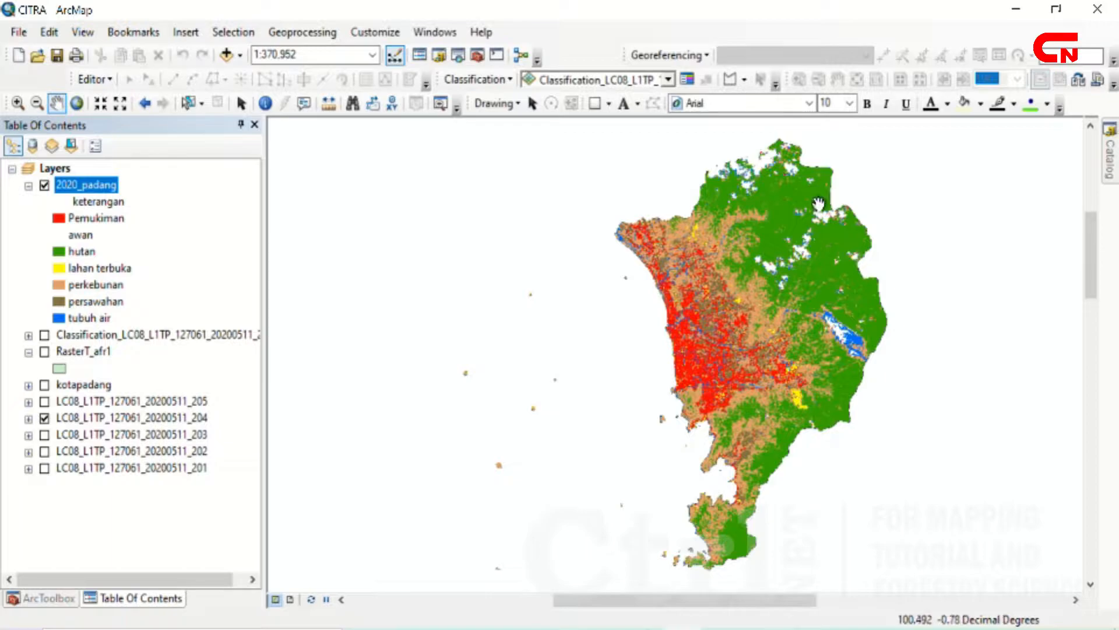
Step: Compare the cloud areas of the 2020_padang classification with the underlying Landsat image by toggling the classification layer's visibility
left_click(77, 234)
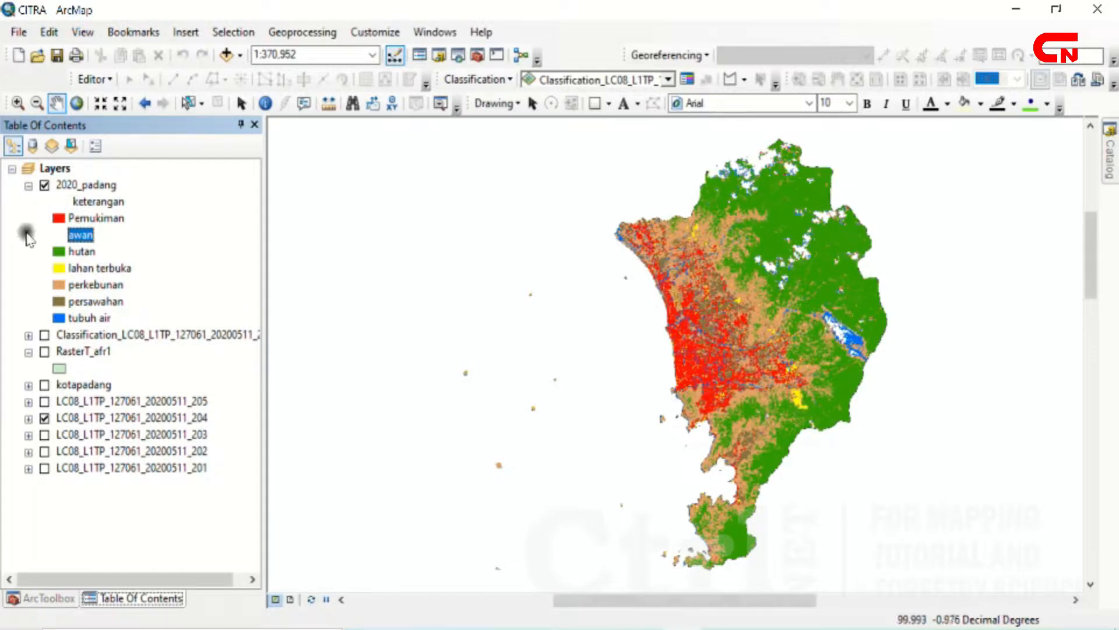
left_click(45, 185)
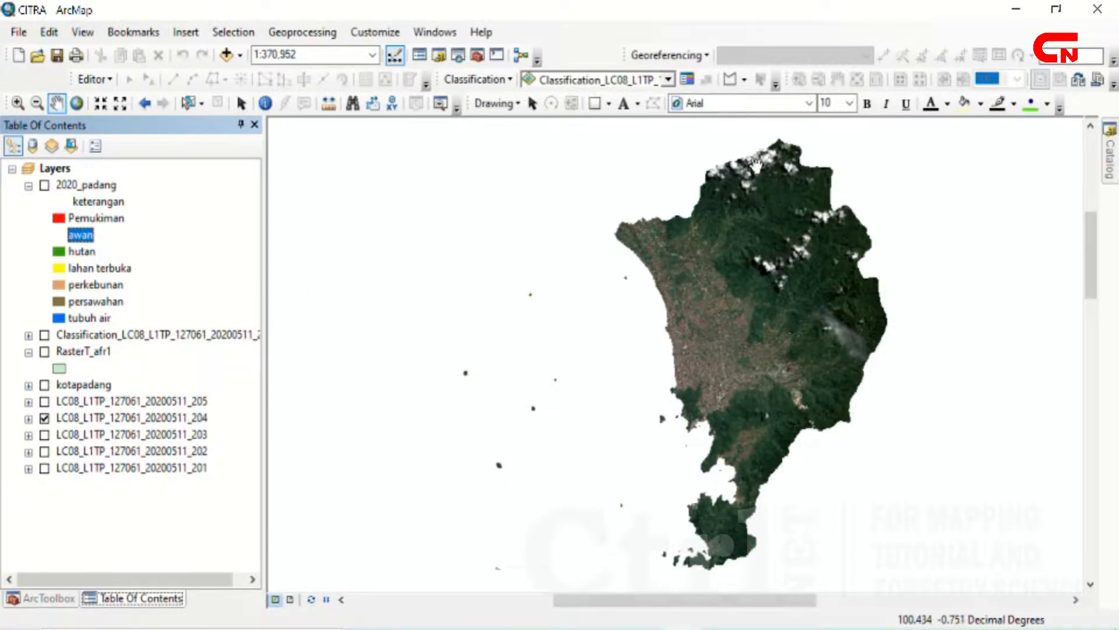
left_click(18, 103)
left_click_drag(738, 207, 874, 369)
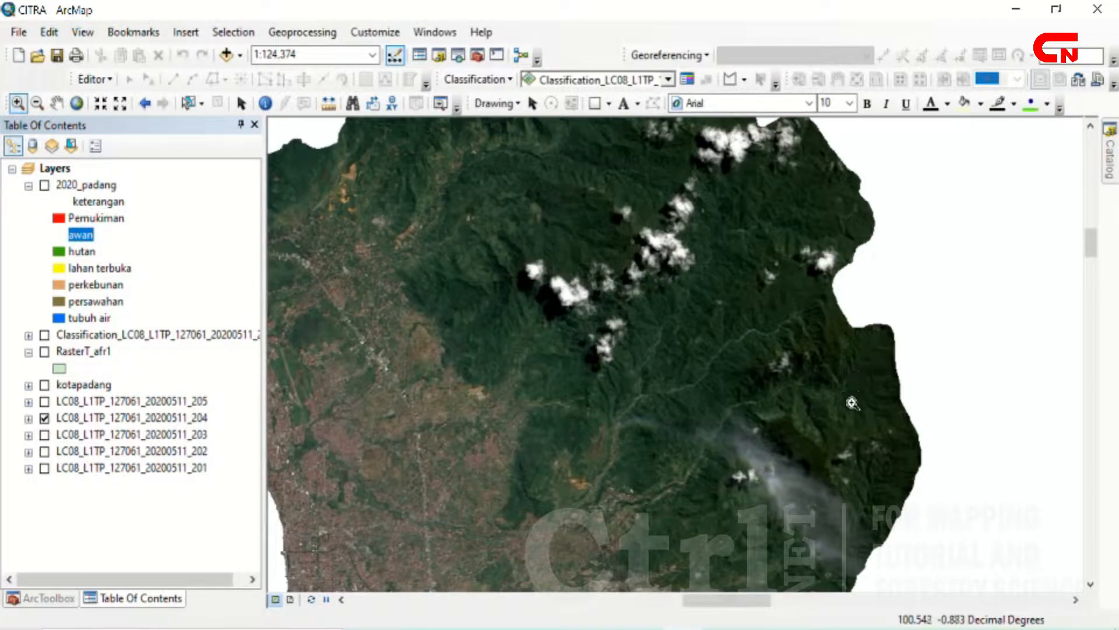
left_click(56, 103)
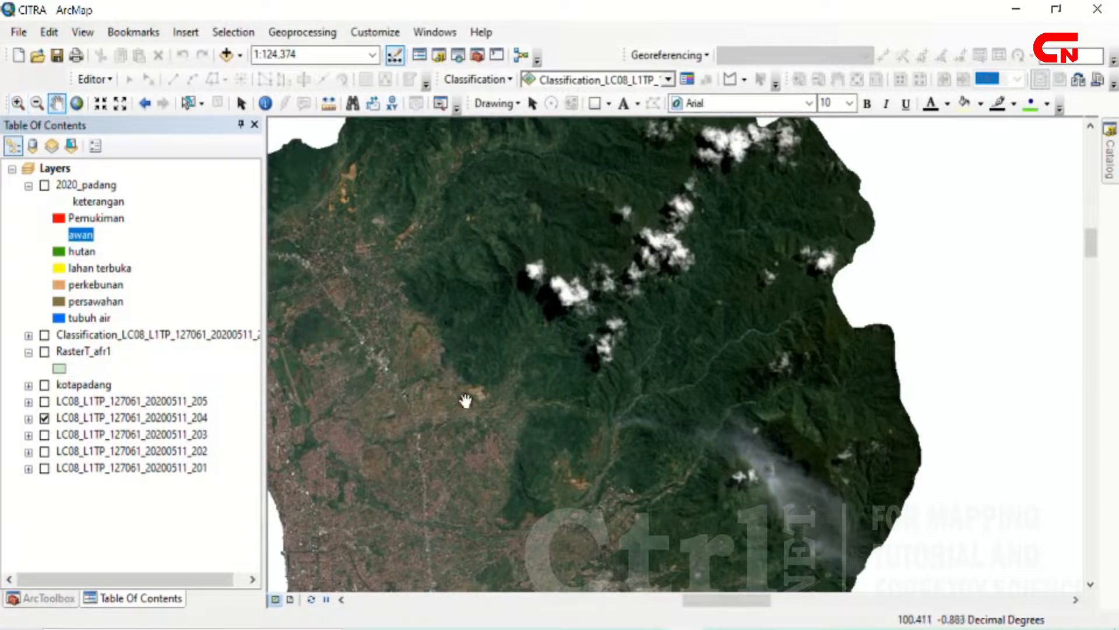
left_click_drag(466, 400, 529, 315)
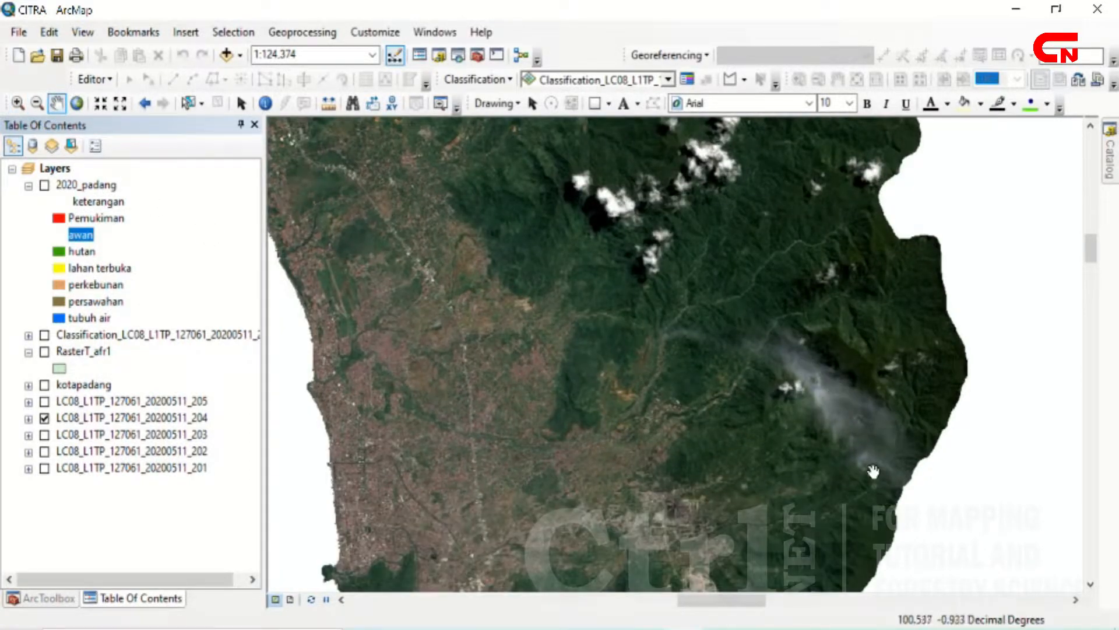
left_click(44, 185)
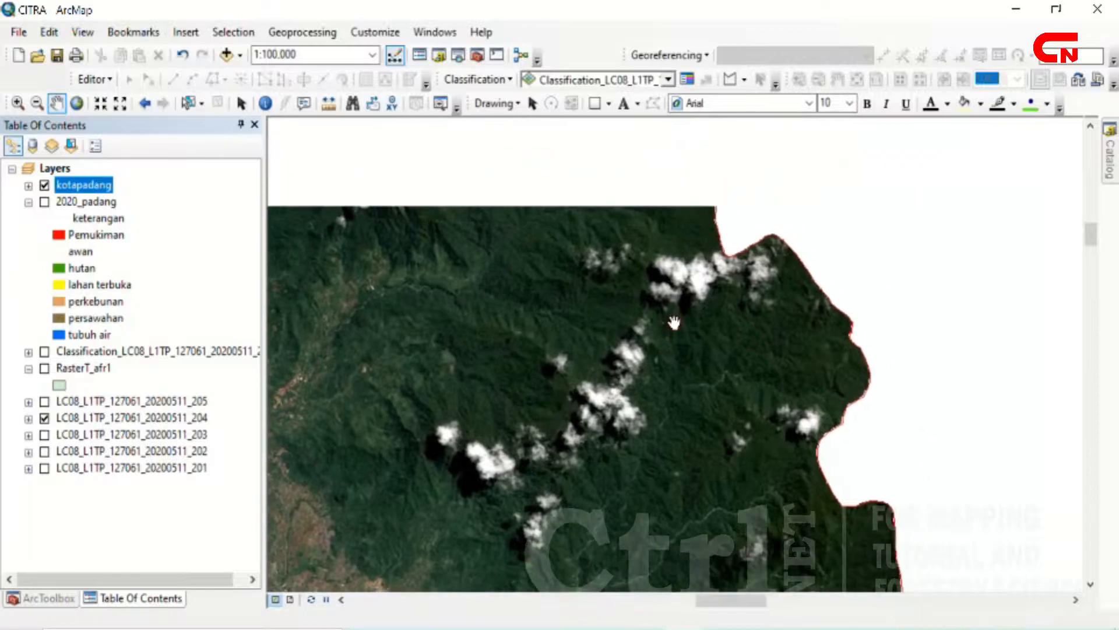
left_click_drag(662, 311, 782, 428)
left_click(44, 203)
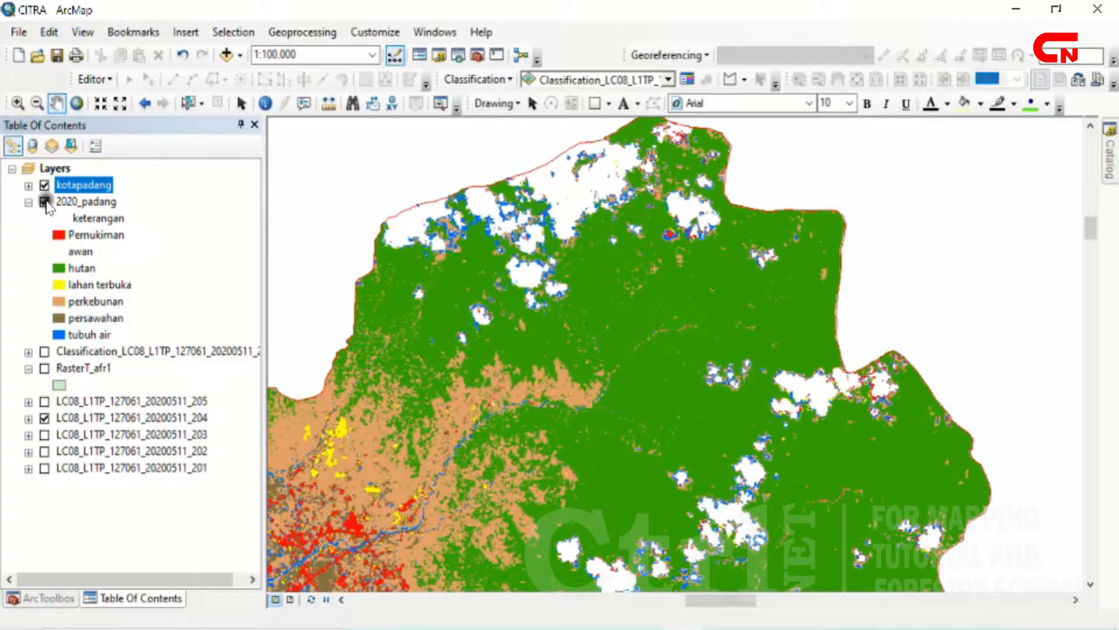
Step: Start an edit session on the 2020_padang layer
left_click(87, 202)
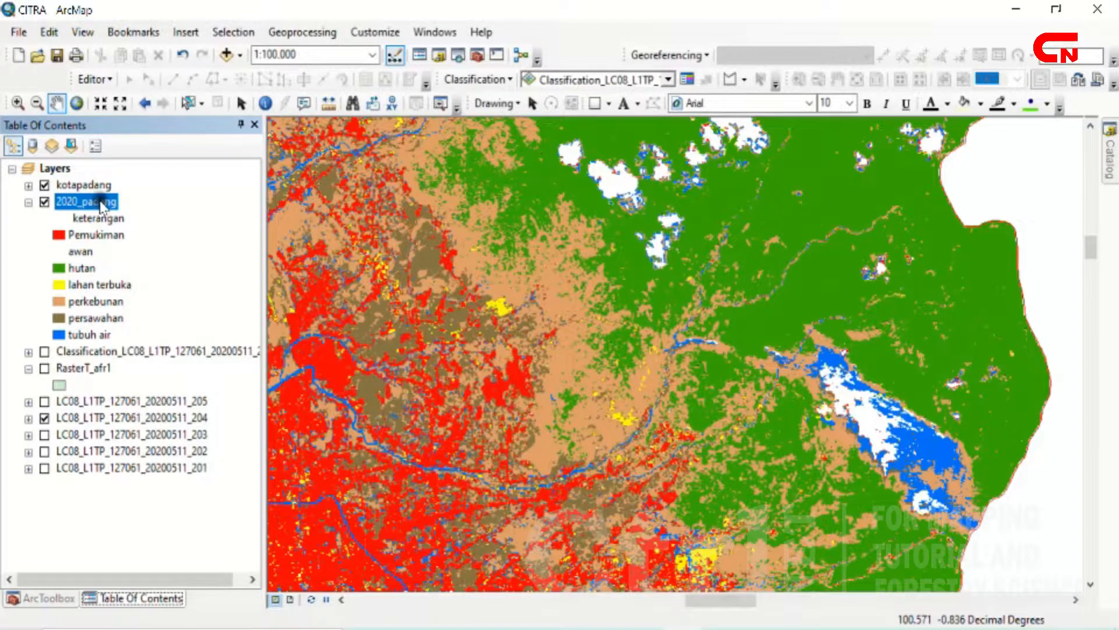
left_click(94, 80)
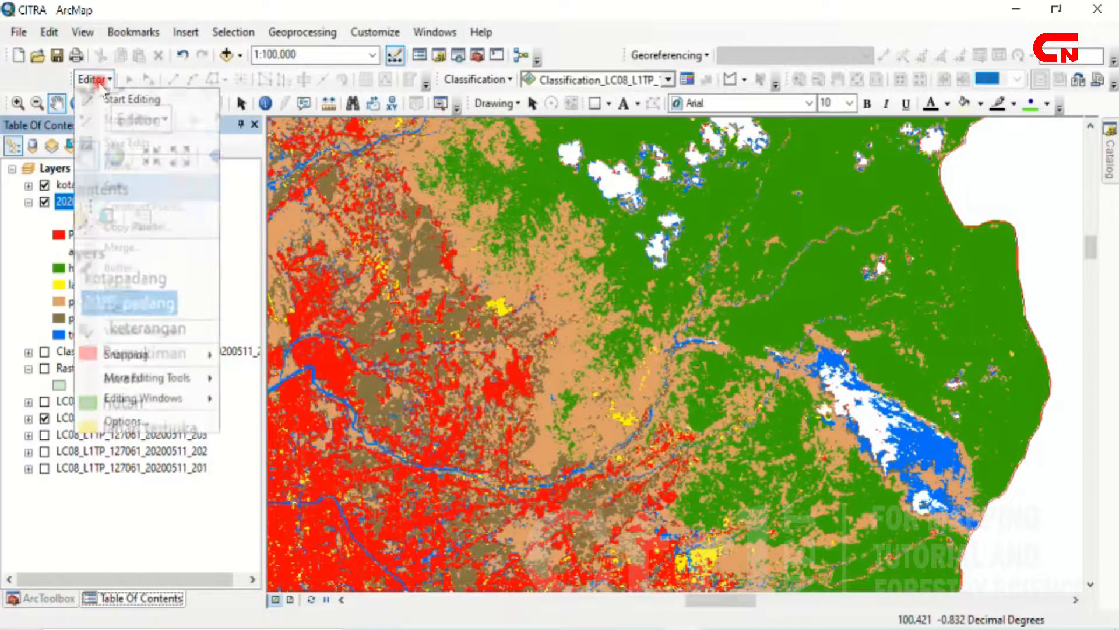
left_click(134, 100)
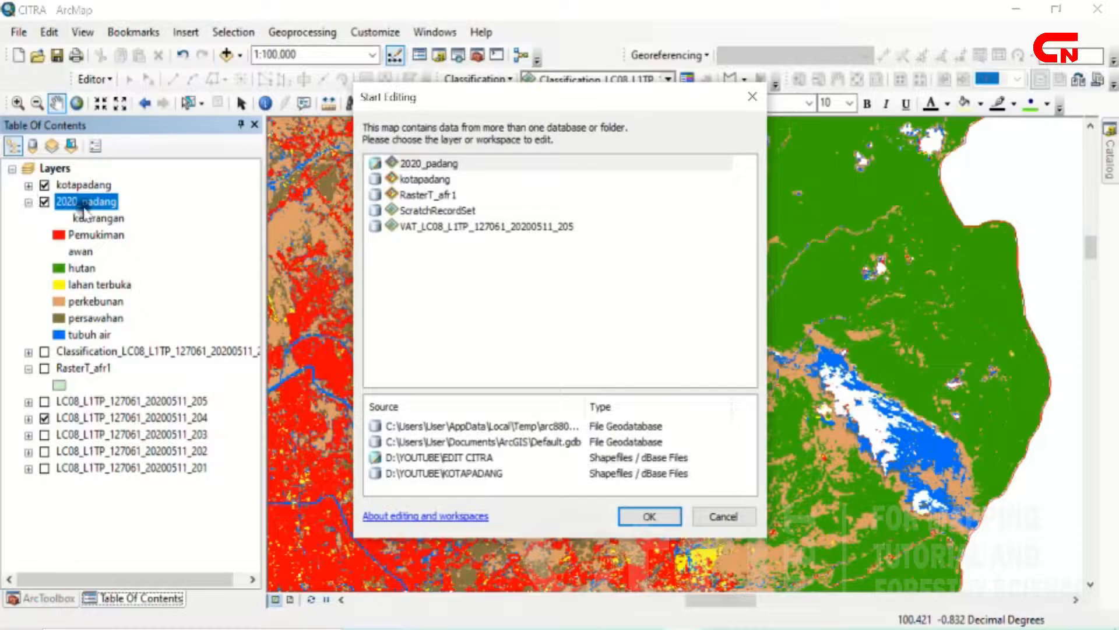
left_click(434, 165)
left_click(646, 517)
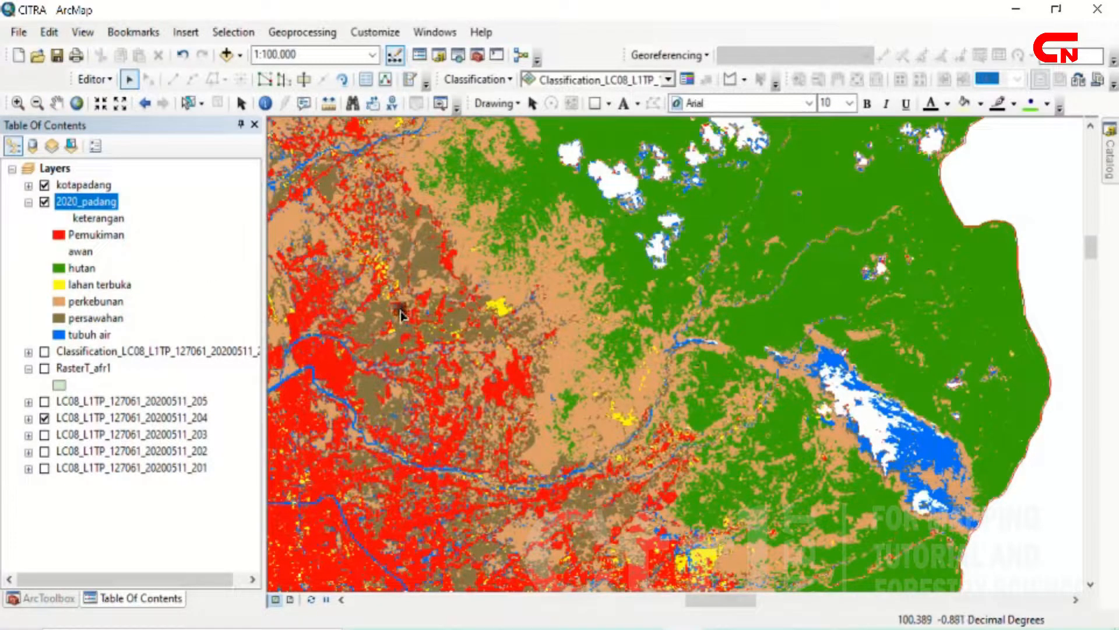
Step: Select the cloud polygons in the 2020_padang attribute table with the query "keterangan" = 'awan'
right_click(102, 203)
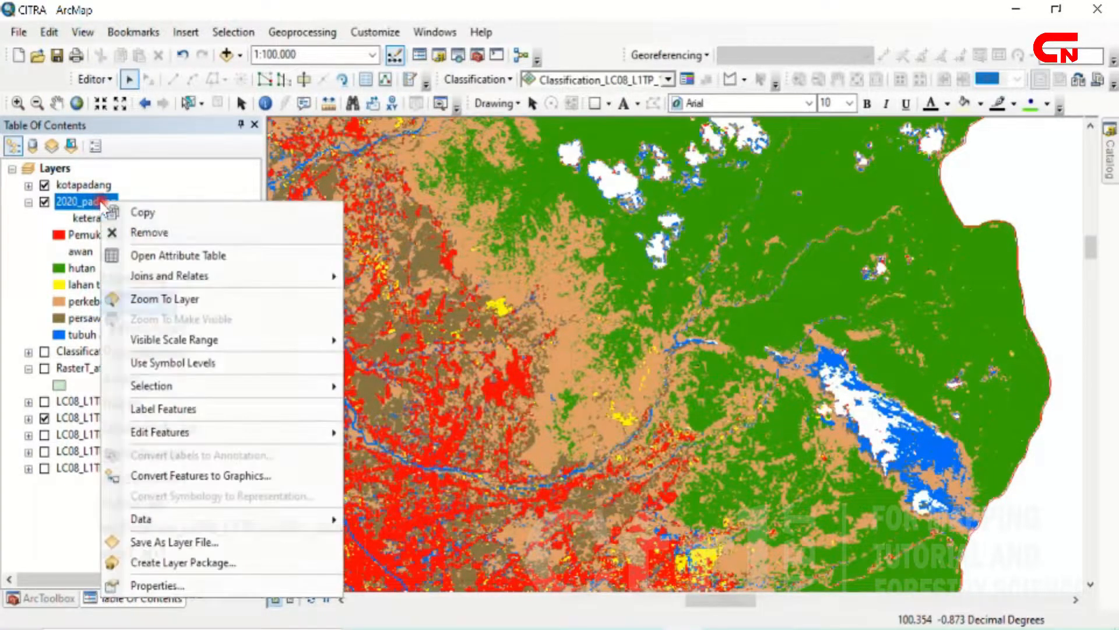
left_click(160, 254)
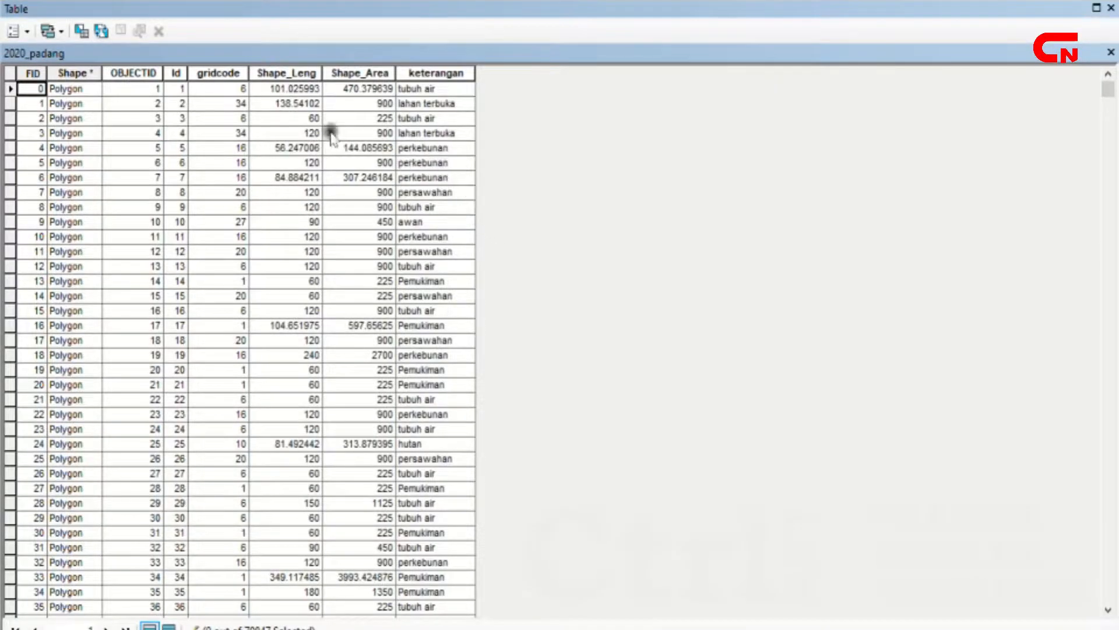
left_click(81, 31)
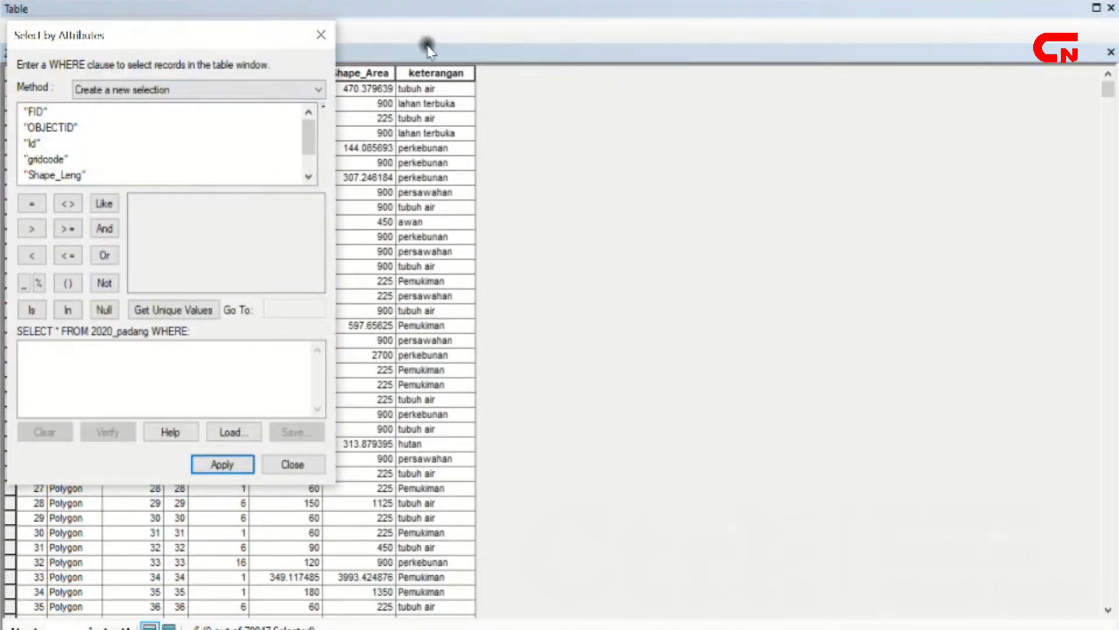
left_click_drag(309, 139, 308, 160)
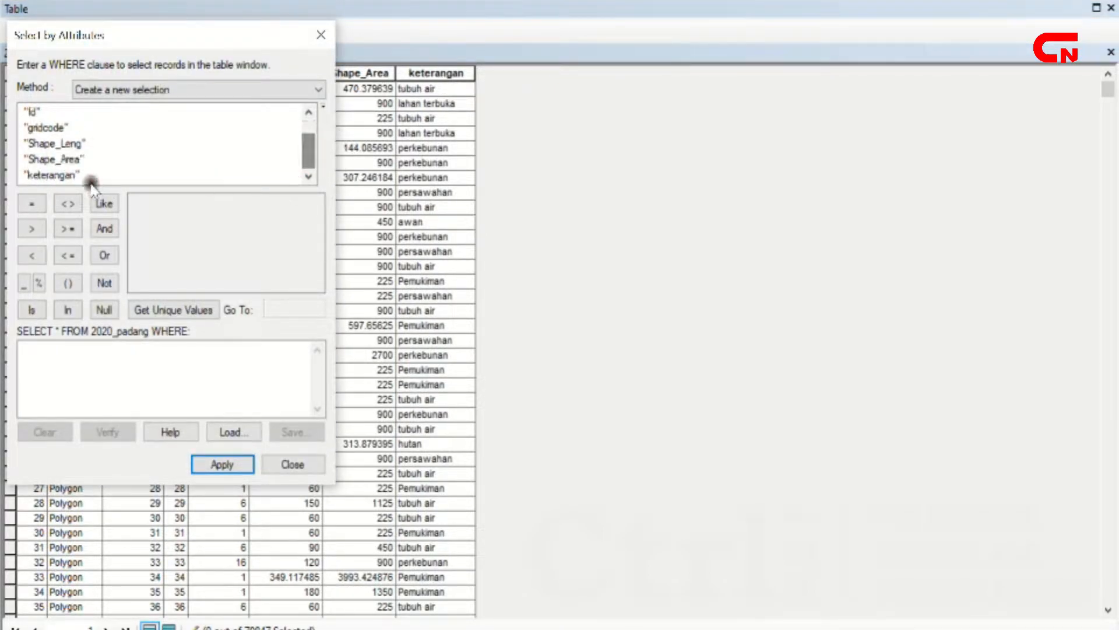
double_click(71, 176)
left_click(32, 203)
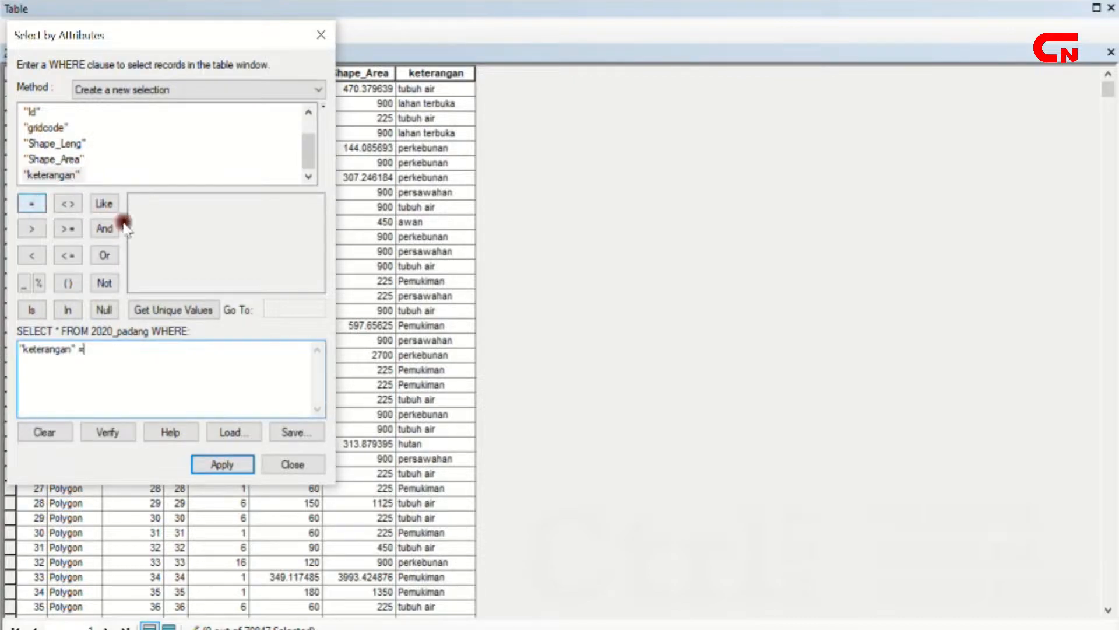
left_click(179, 310)
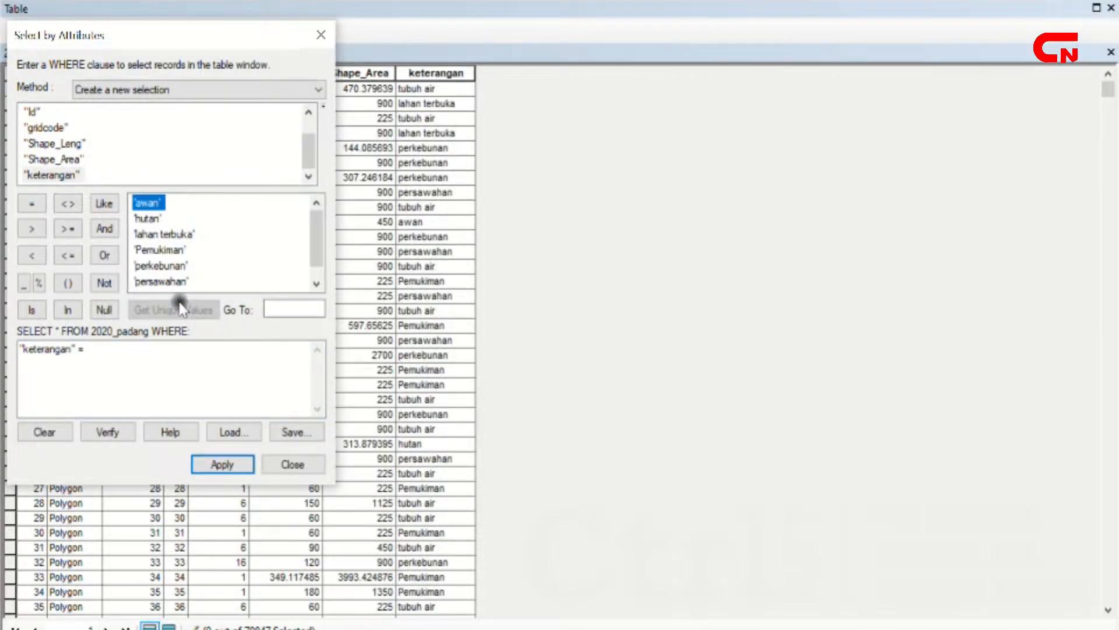
double_click(158, 204)
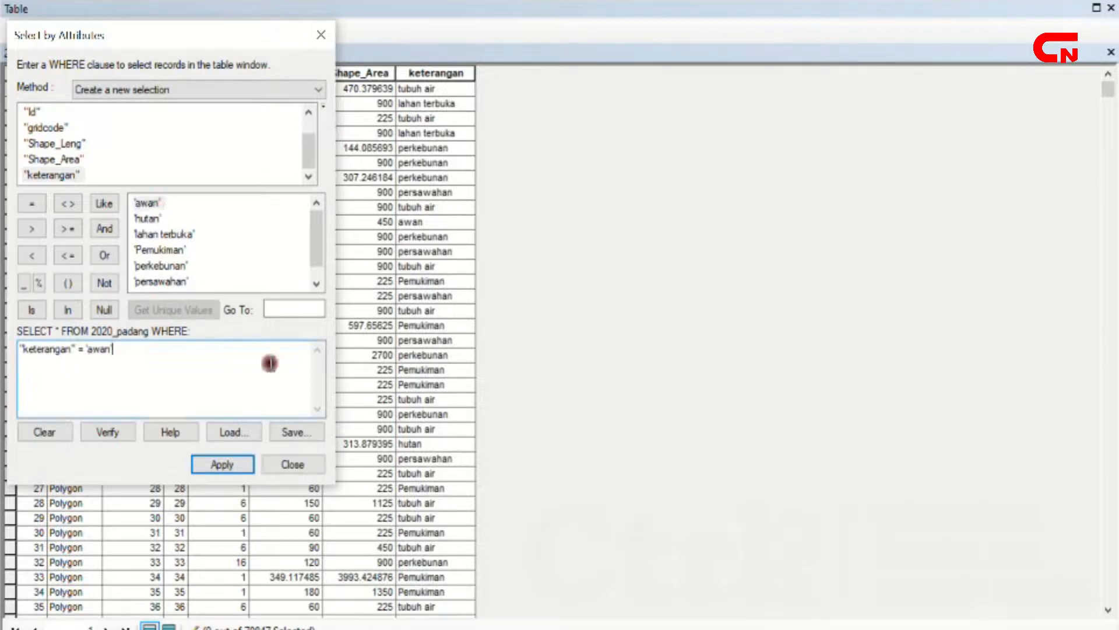
left_click(232, 463)
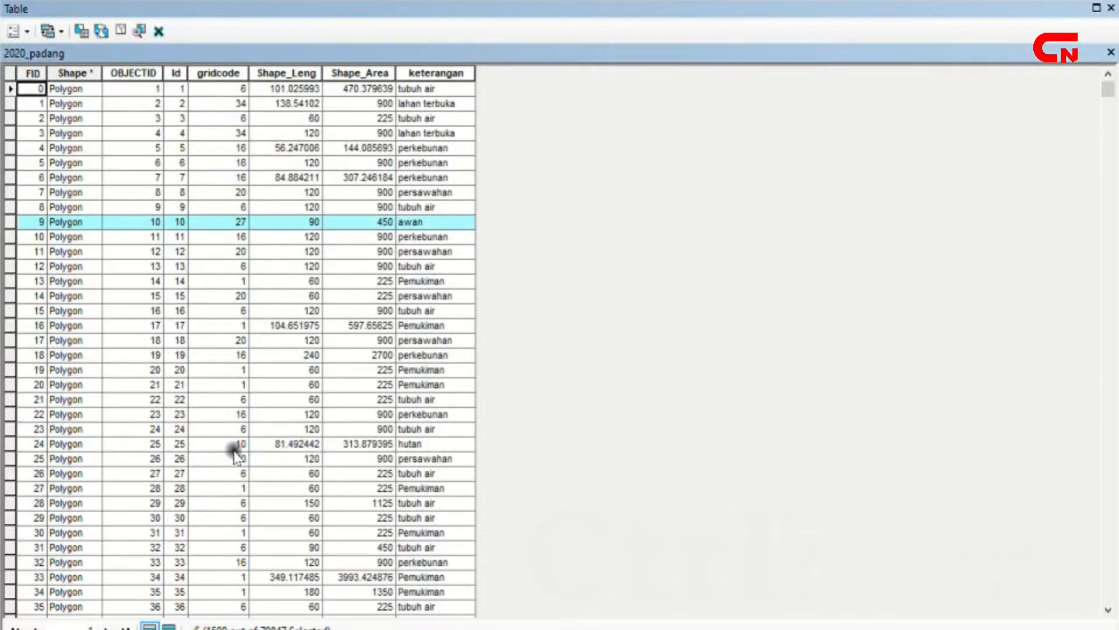
Step: Review only the selected awan records in the attribute table, compare with the full record list, and close the table
left_click(168, 615)
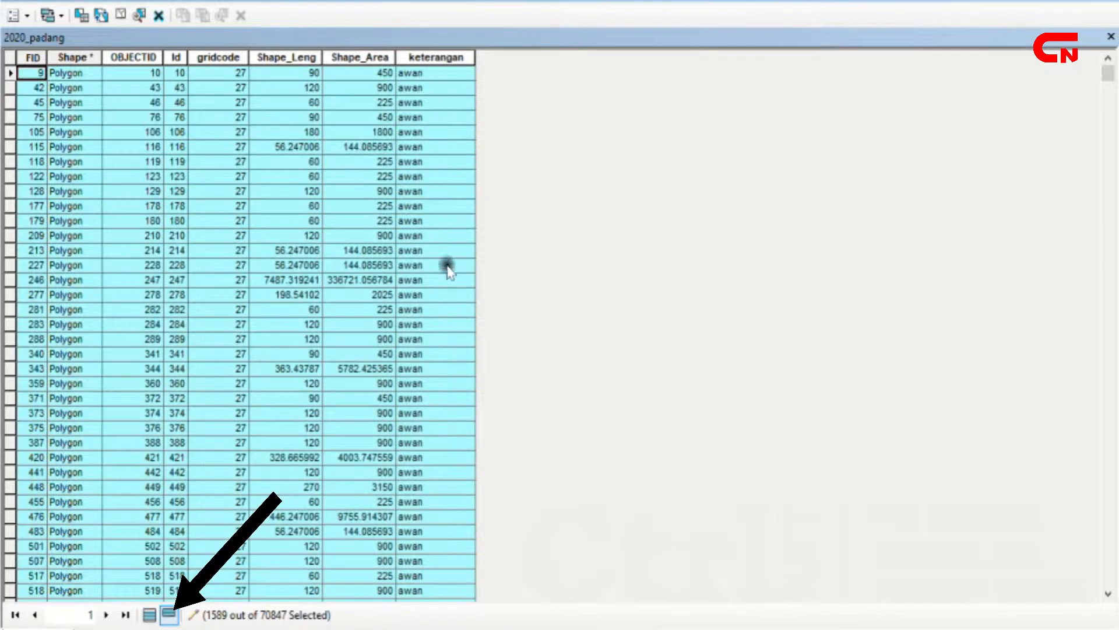
mouse_move(1108, 73)
left_mouse_down()
mouse_move(1107, 229)
mouse_move(1081, 497)
mouse_move(1105, 559)
mouse_move(1108, 88)
left_mouse_up()
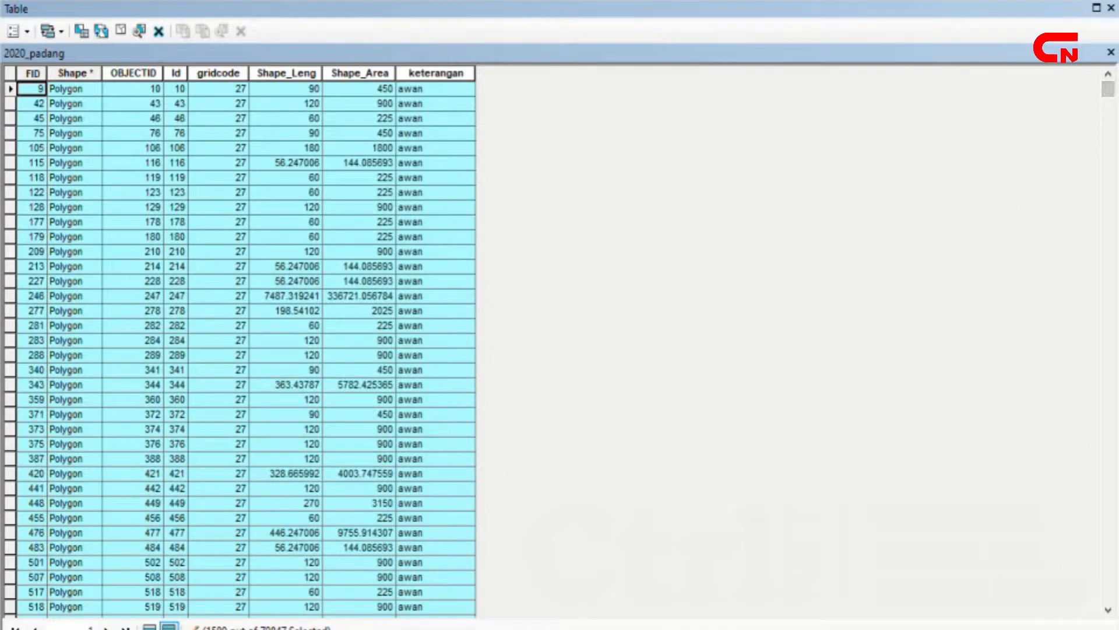
left_click(149, 627)
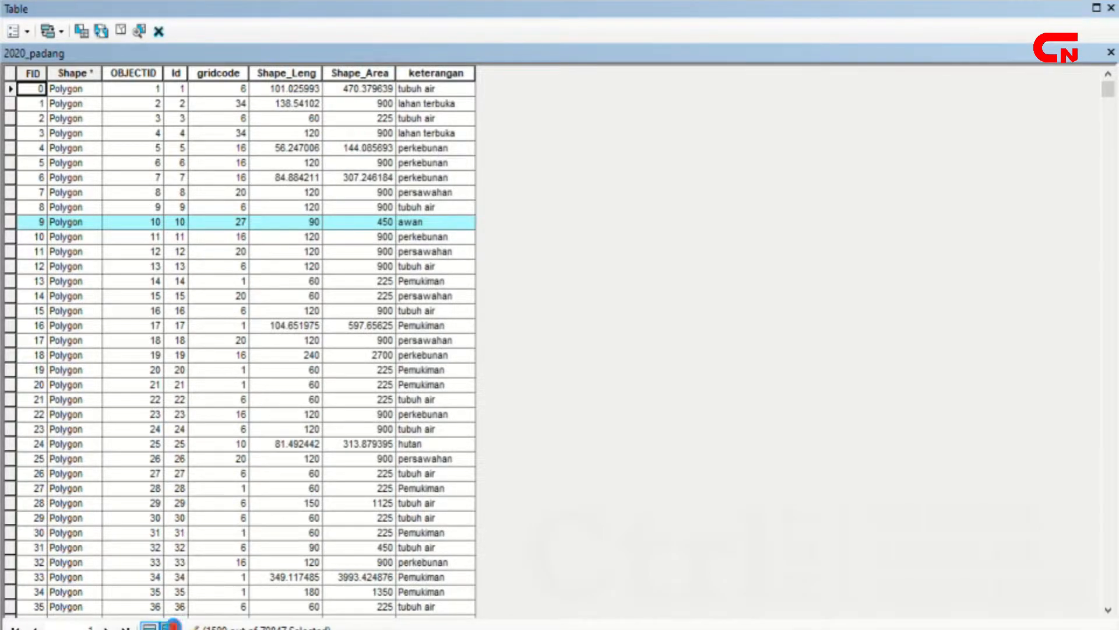
left_click(169, 627)
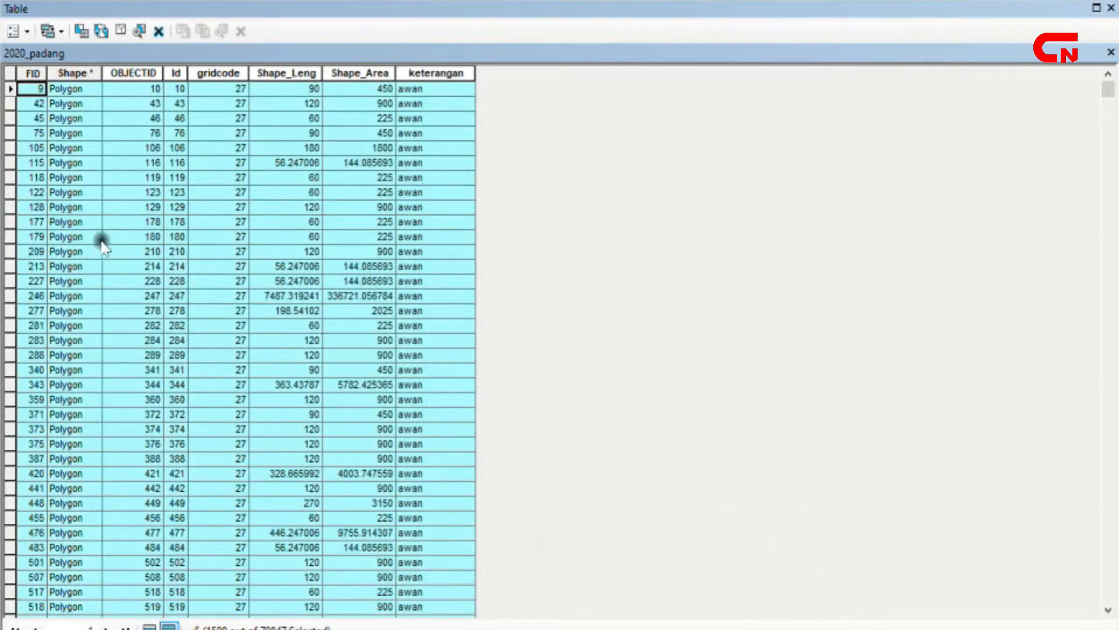
left_click(1110, 54)
Step: Begin exporting the selected 2020_padang features and create an output folder named edit inside EDIT CITRA
right_click(106, 204)
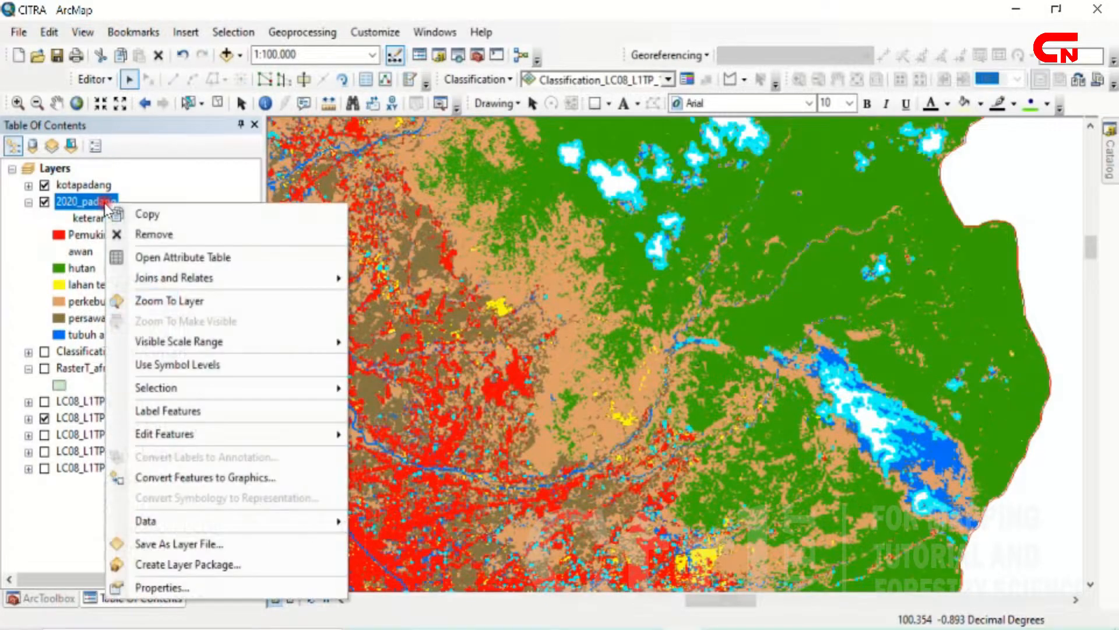
left_click(450, 519)
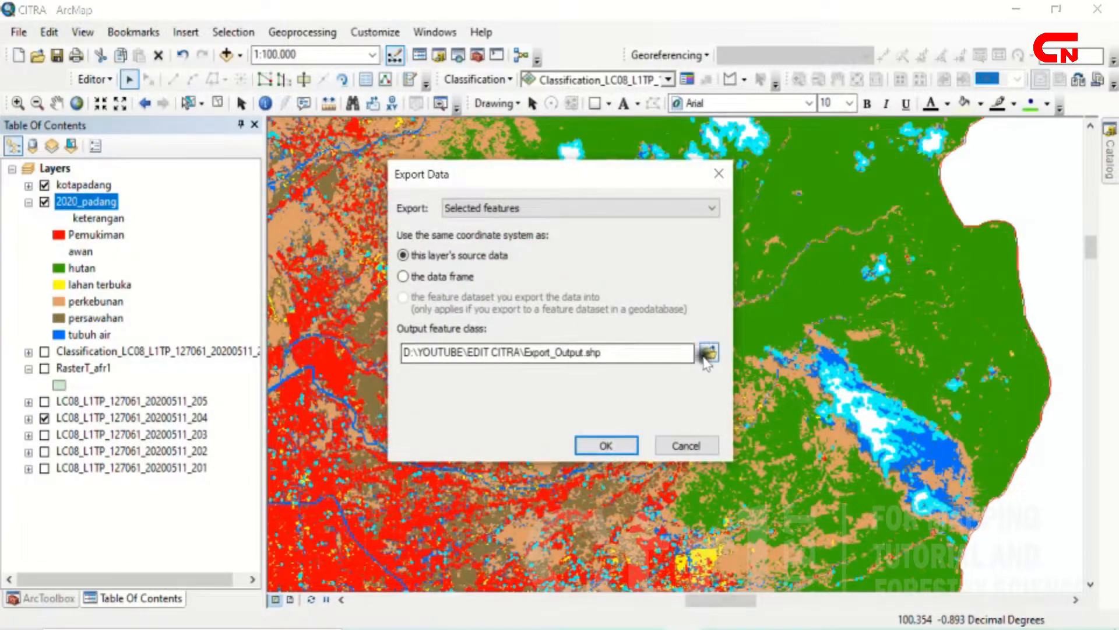
left_click(708, 353)
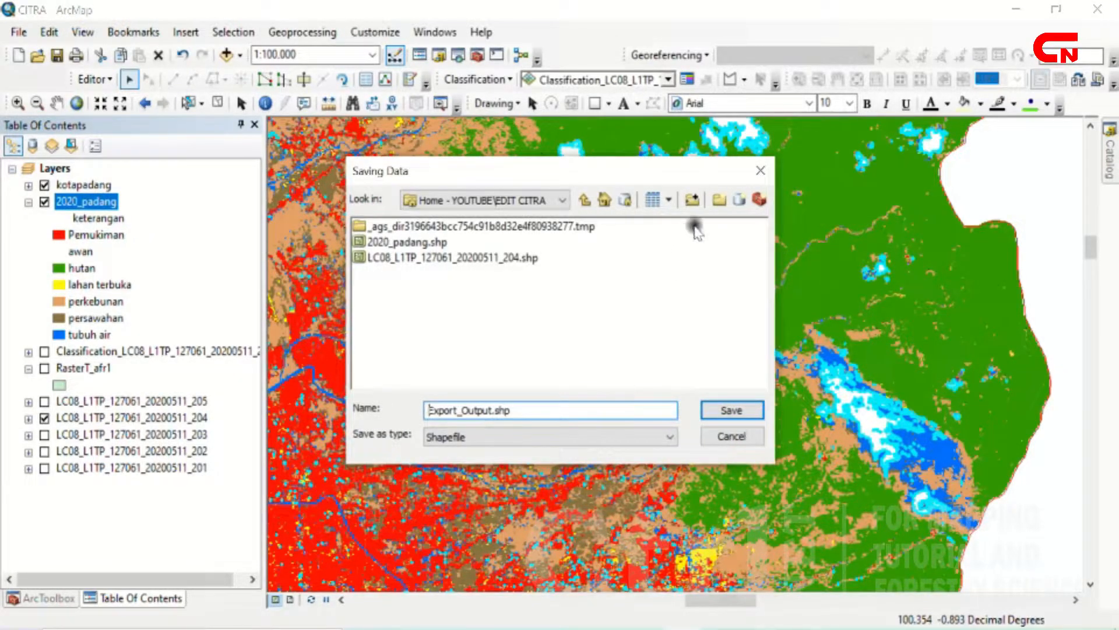
left_click(720, 201)
type("ed")
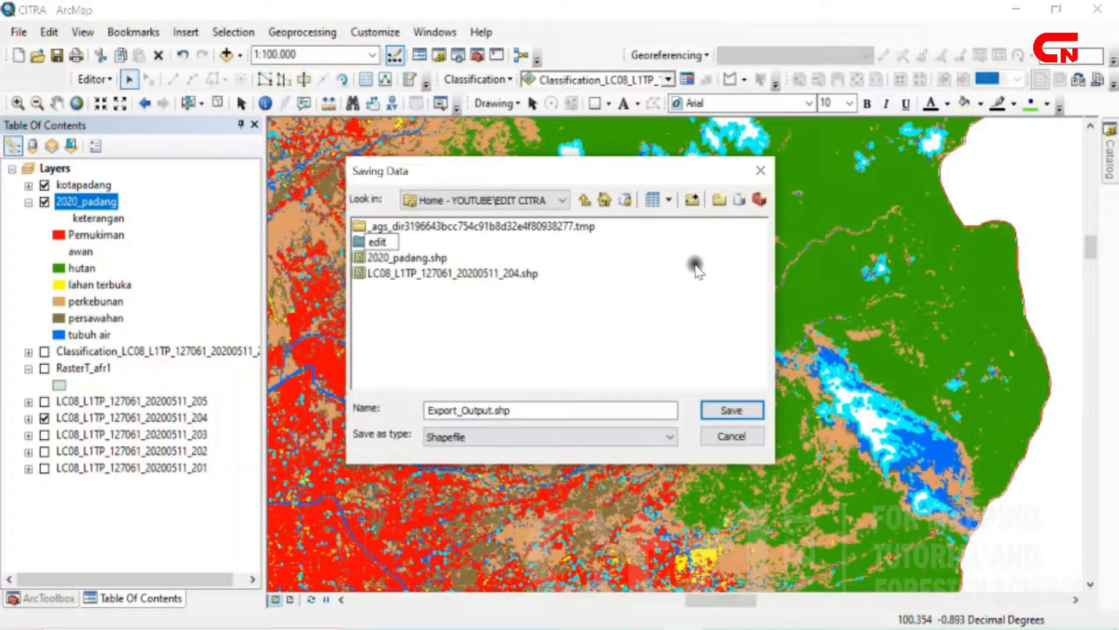
double_click(377, 243)
Step: Export the selected features as shapefile awan.shp in the edit folder and add it to the map as a layer
double_click(492, 411)
left_click(493, 410)
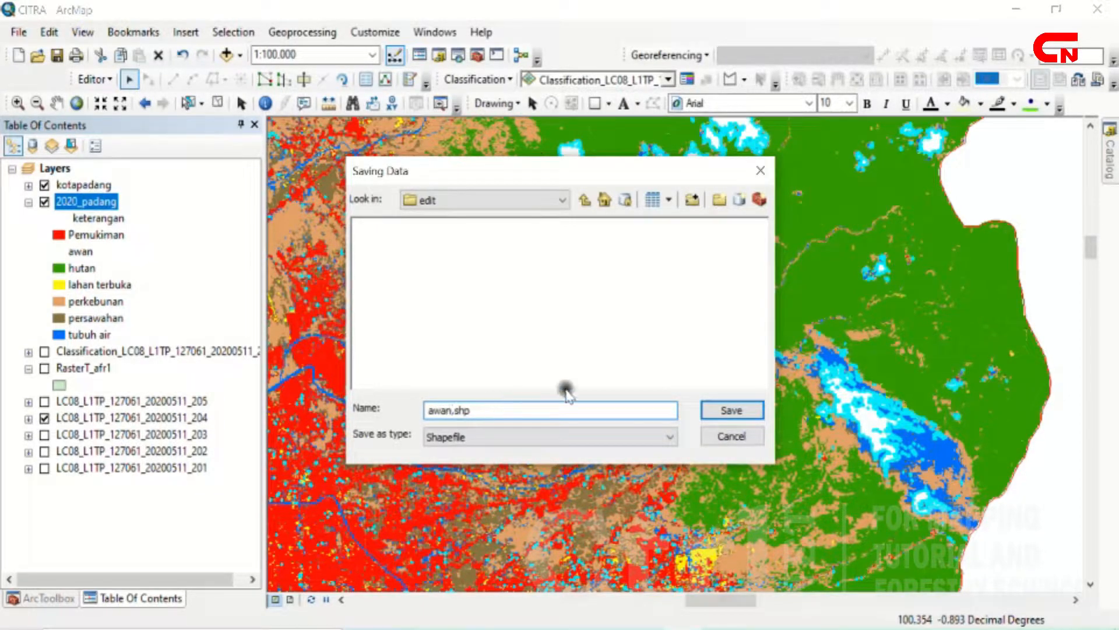
left_click(706, 409)
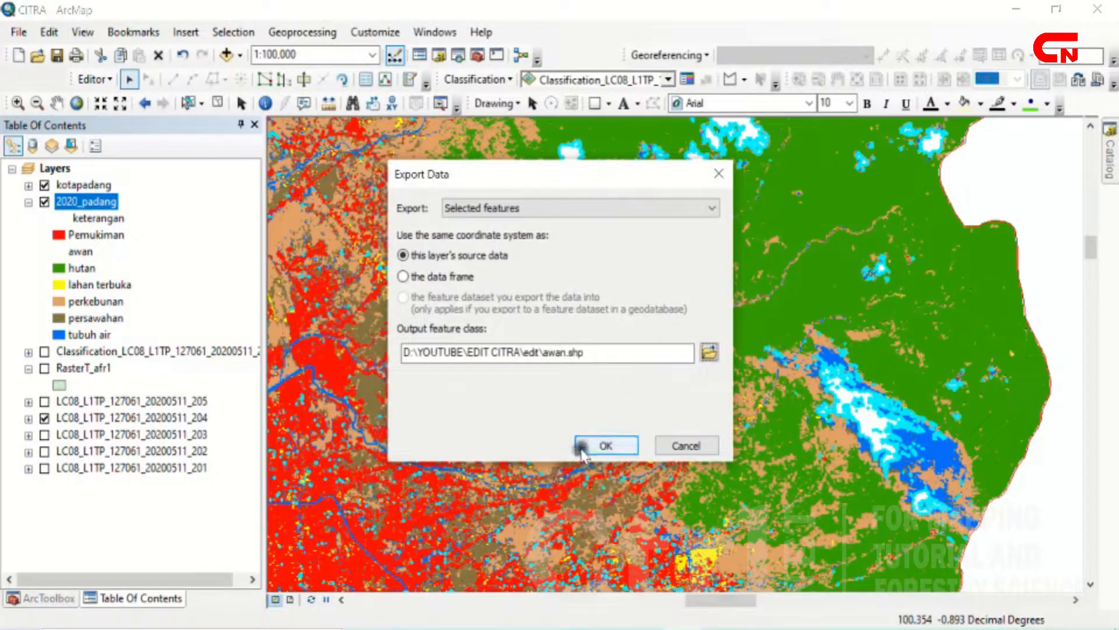
left_click(582, 447)
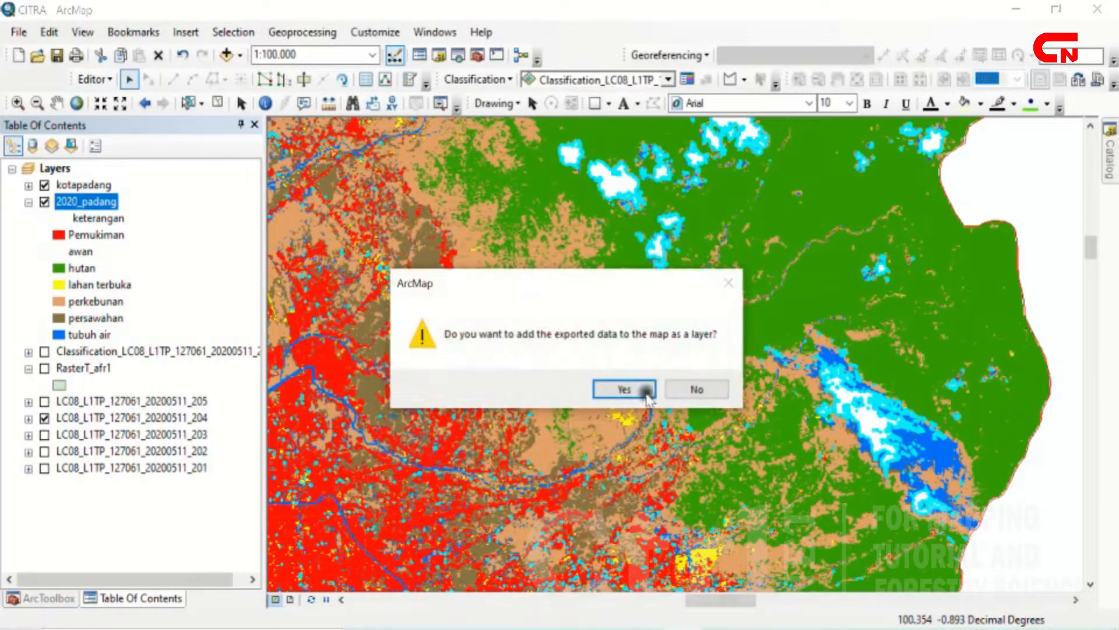
left_click(645, 391)
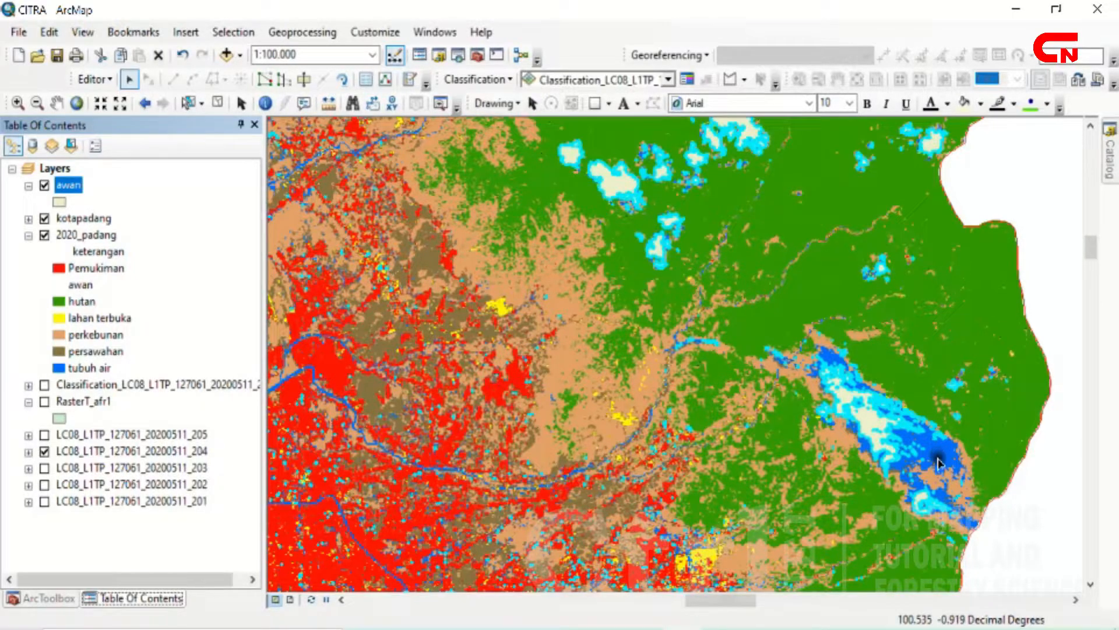
Step: Open the attribute table of 2020_padang and begin a new selection by attributes
left_click(90, 368)
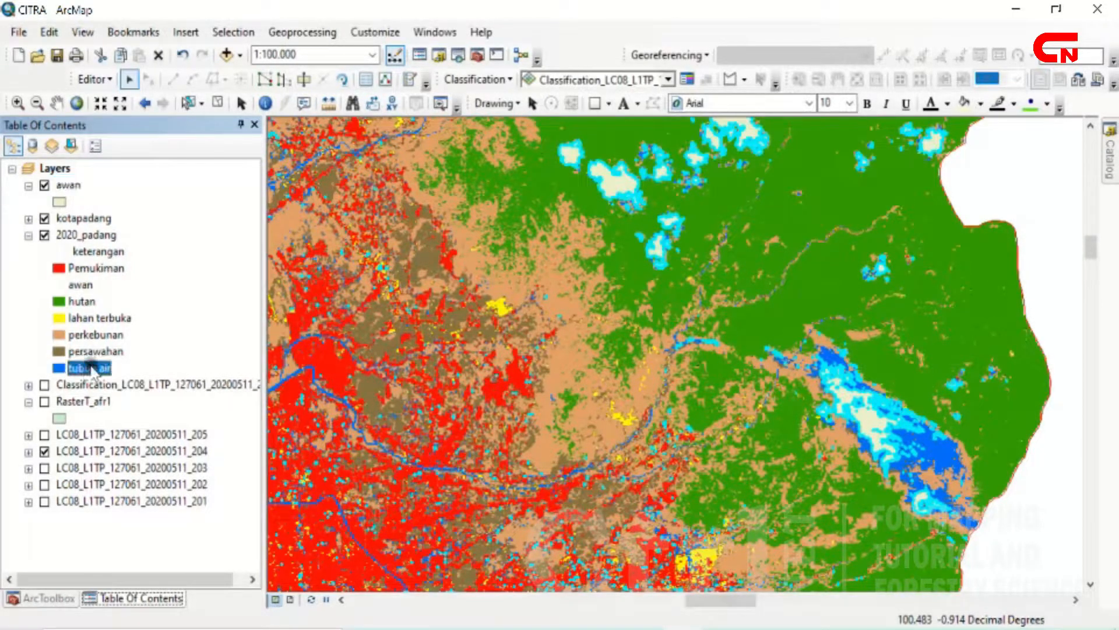
right_click(102, 233)
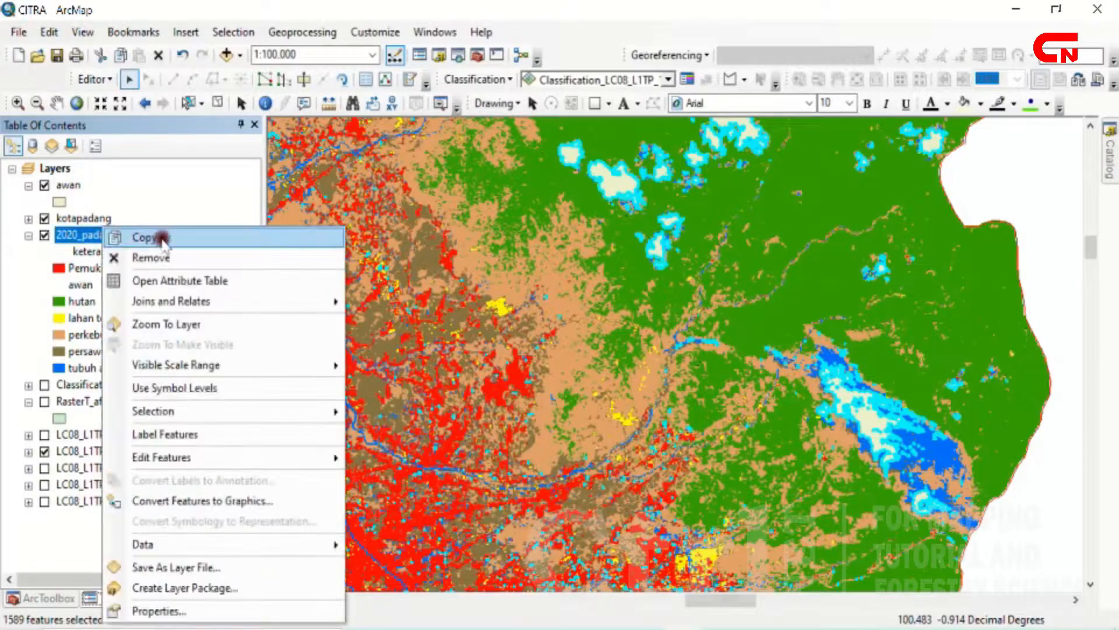
left_click(195, 281)
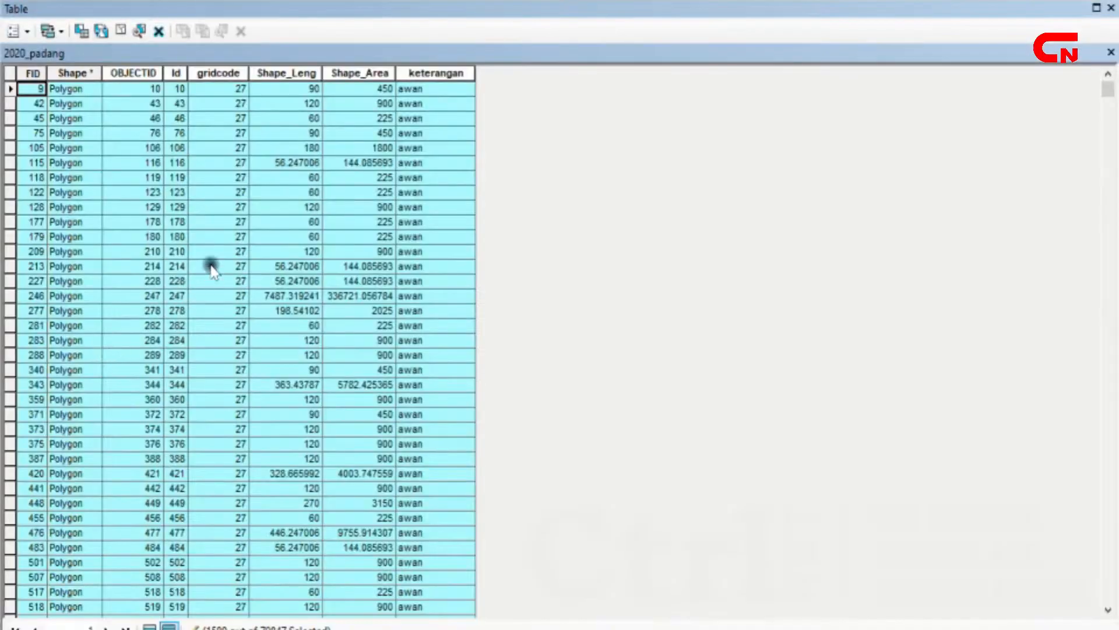
left_click(82, 32)
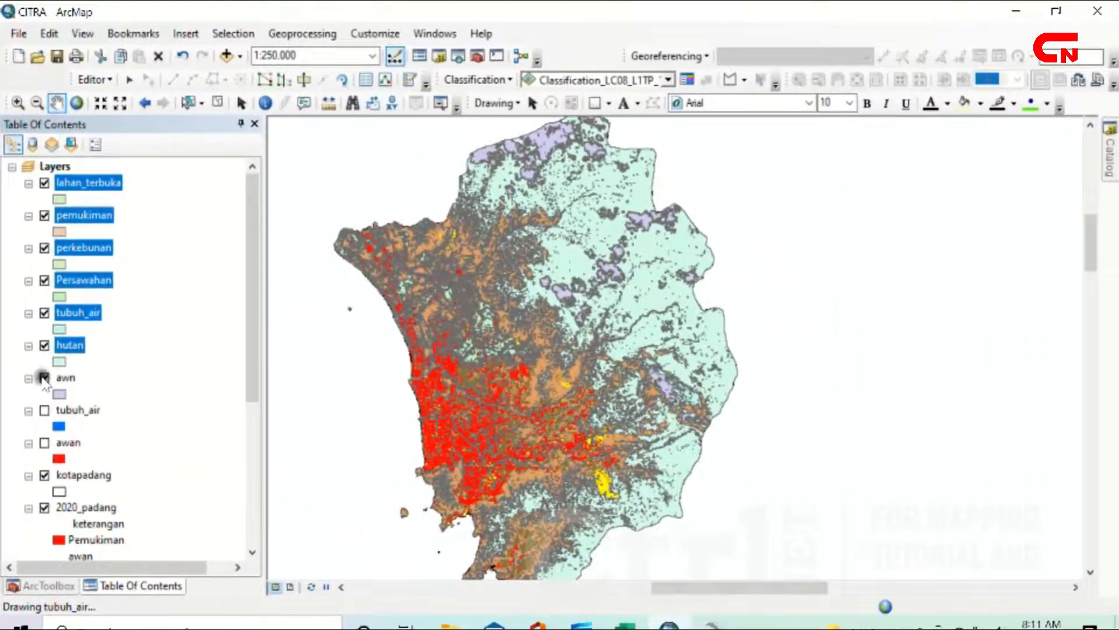
Step: Display the awn layer and remove the red awan layer from the map
left_click(44, 378)
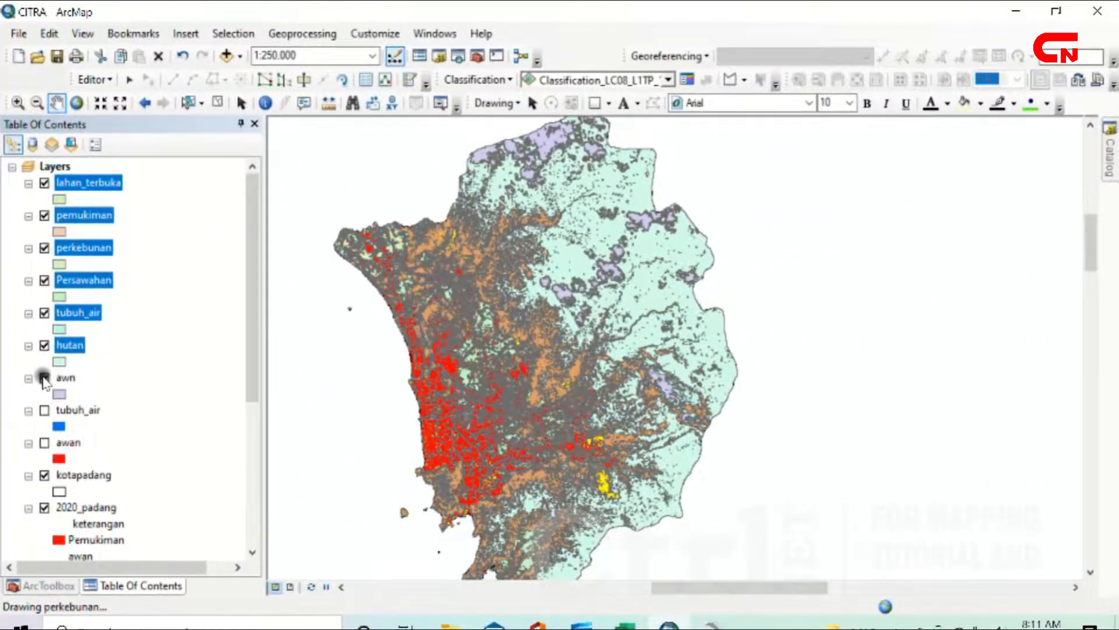
left_click(63, 443)
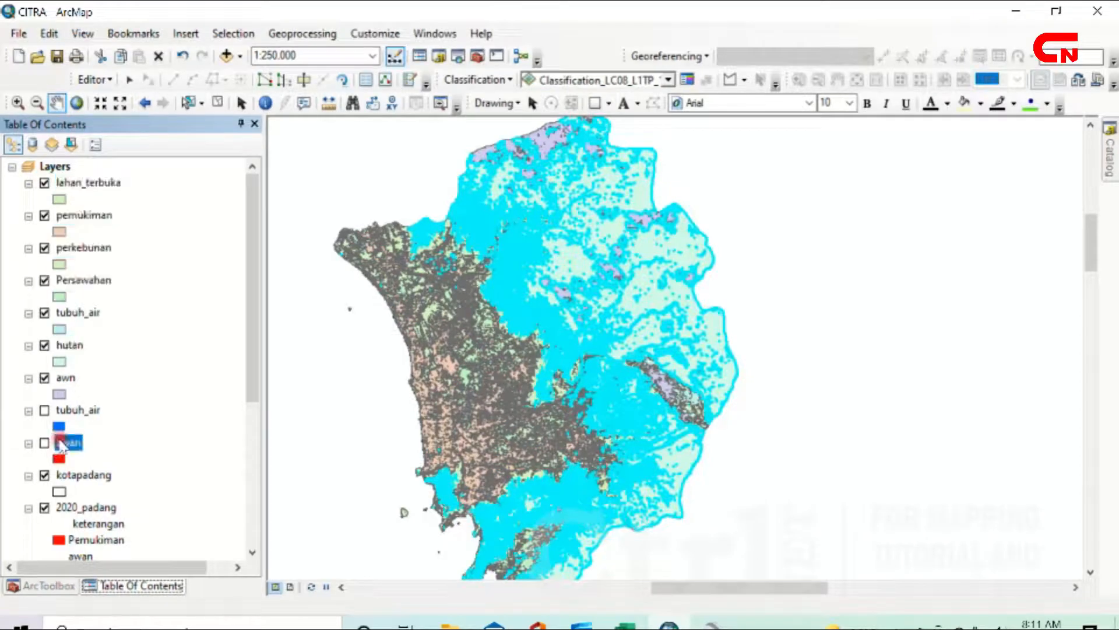
right_click(63, 443)
left_click(105, 80)
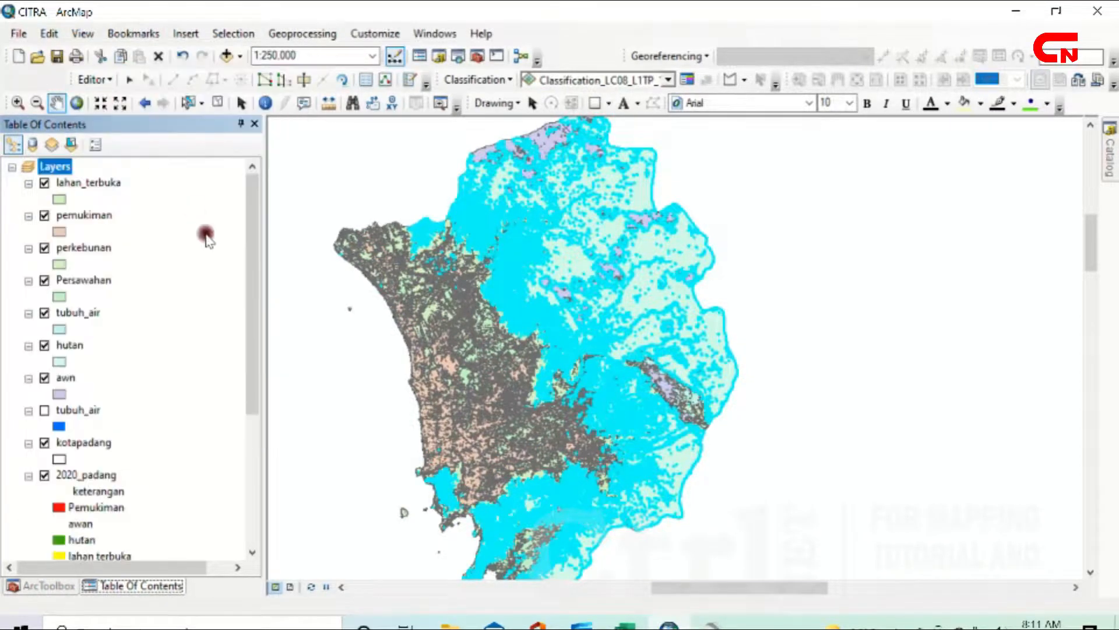
Step: Save the layer edits and stop the editing session
left_click_drag(249, 354, 250, 438)
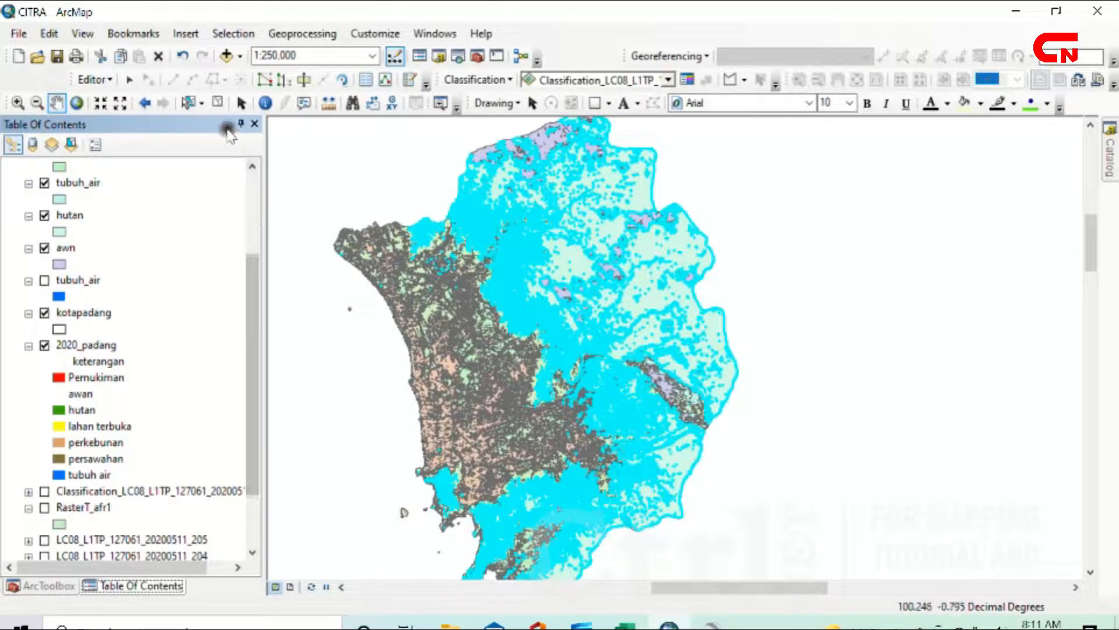
left_click(96, 79)
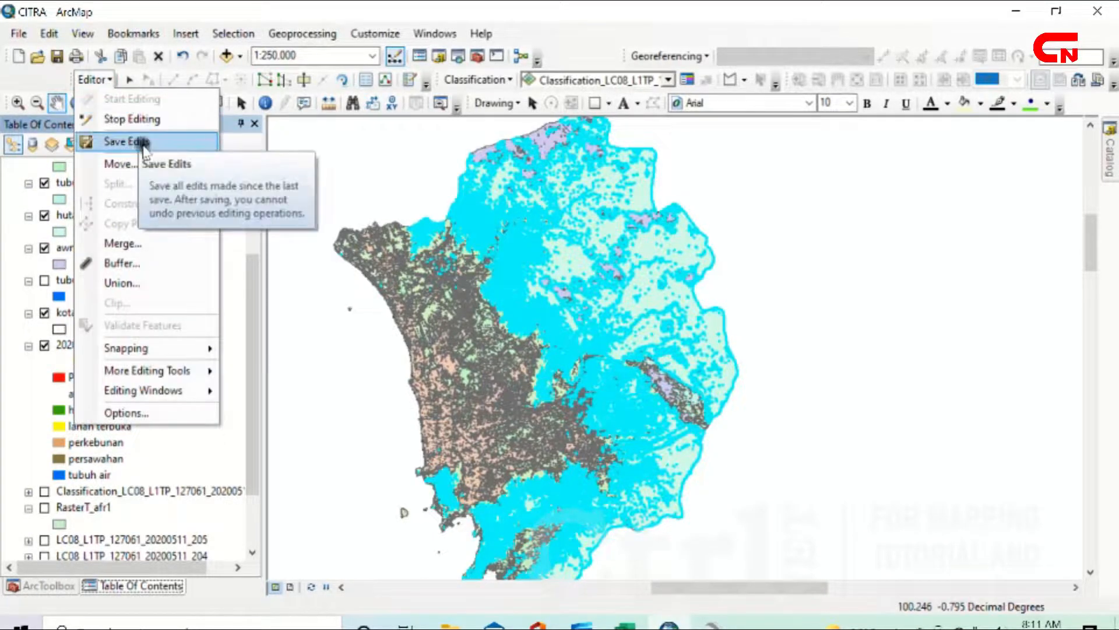
left_click(145, 146)
left_click(104, 80)
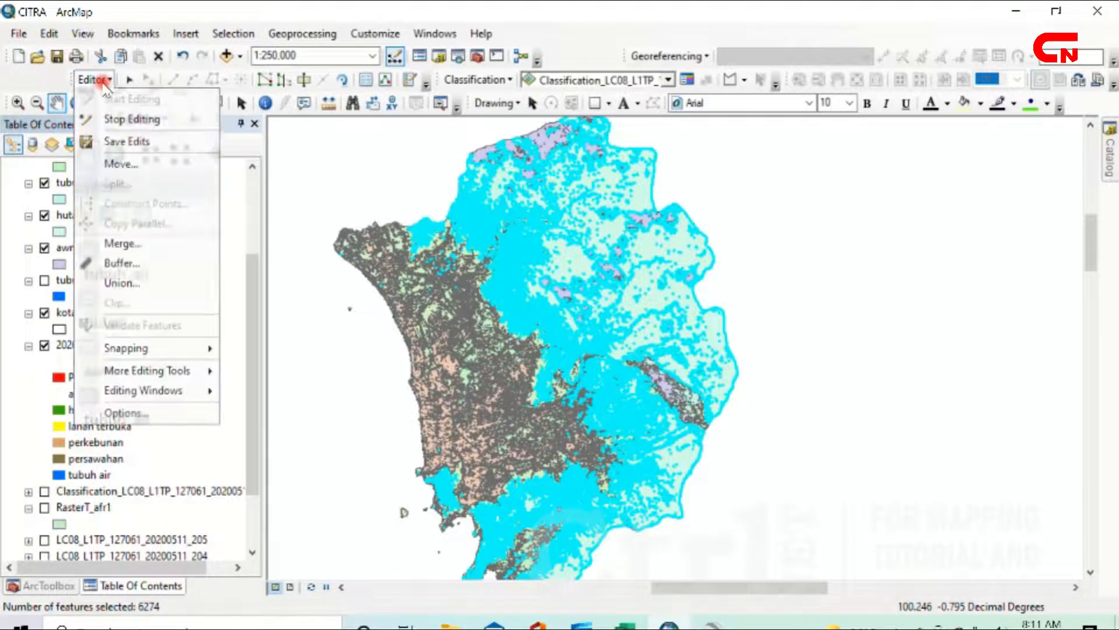
left_click(142, 119)
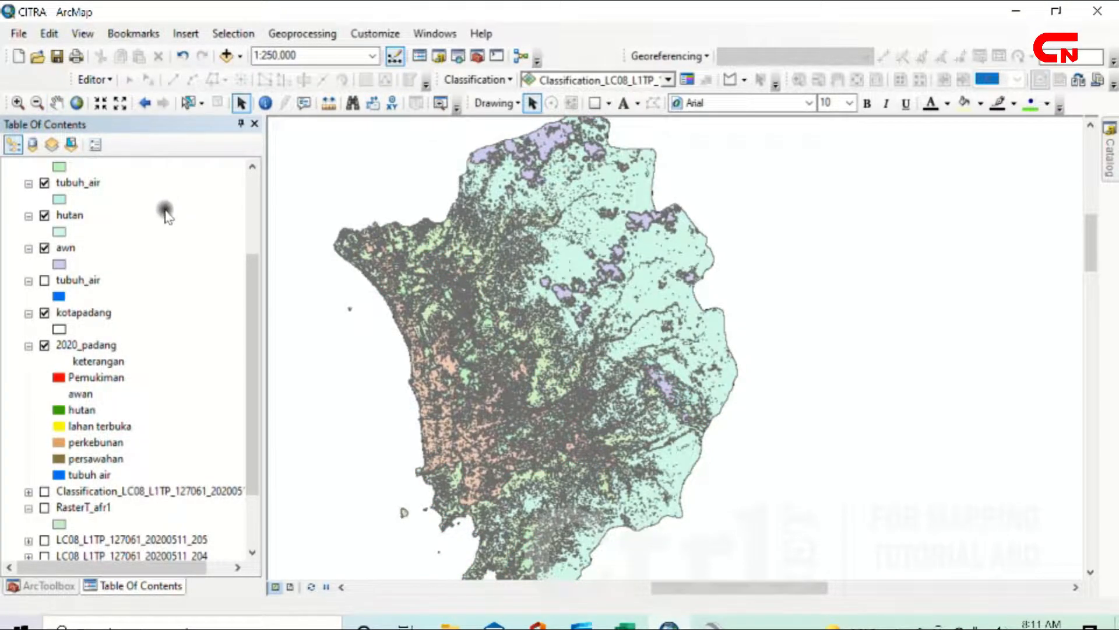
Step: Hide 2020_padang, awn, hutan, tubuh_air, Persawahan, perkebunan and pemukiman so that lahan_terbuka is the only land cover layer displayed
left_click(45, 345)
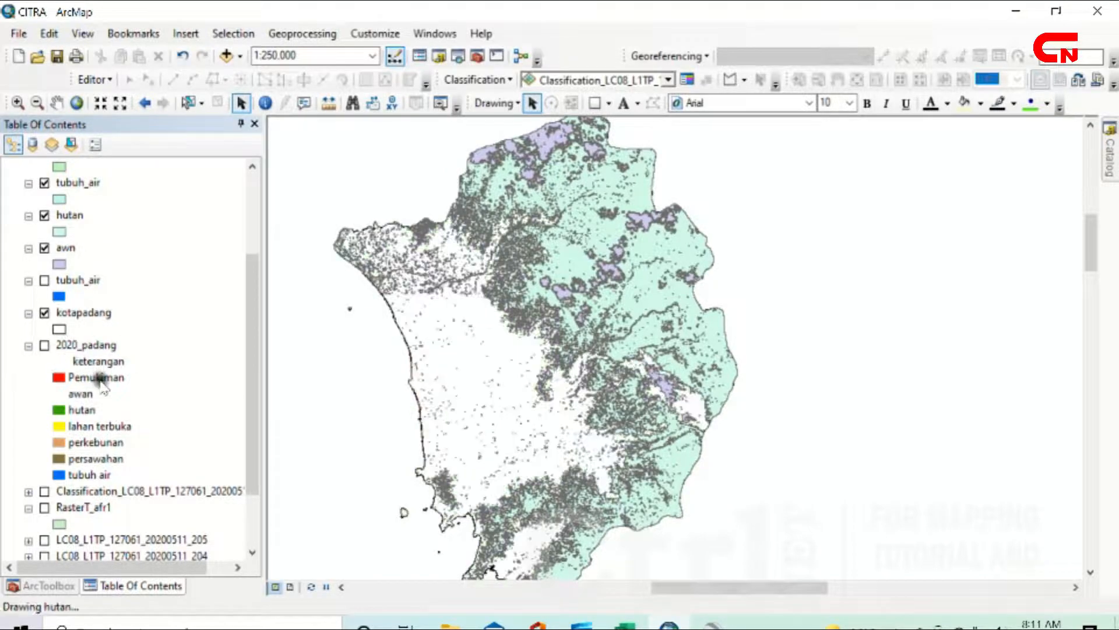
left_click_drag(254, 350, 263, 263)
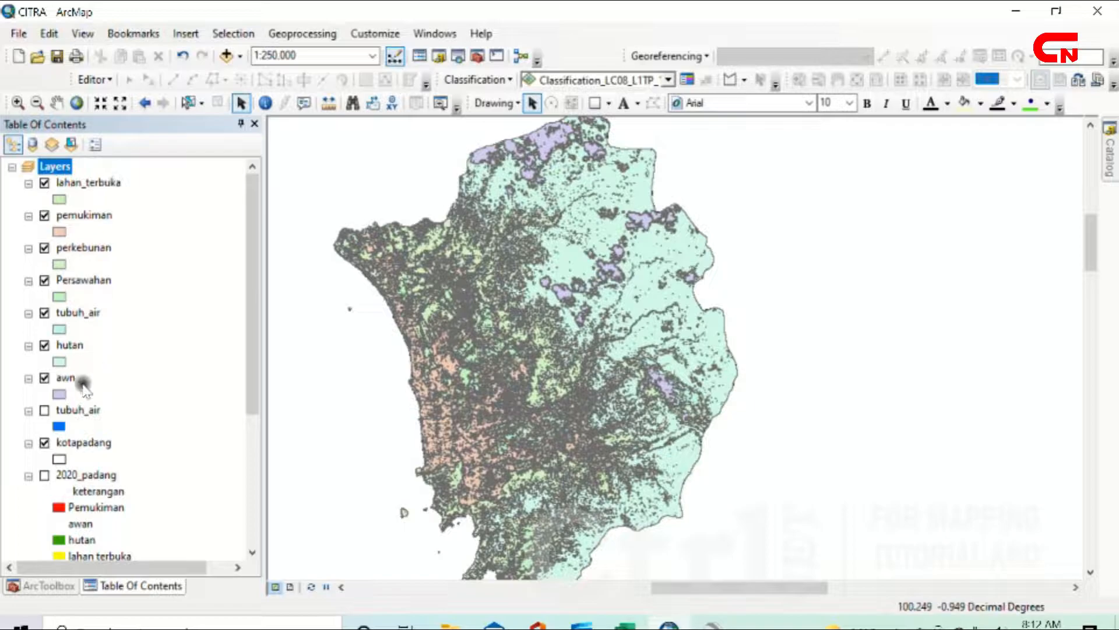
left_click(44, 378)
left_click(44, 346)
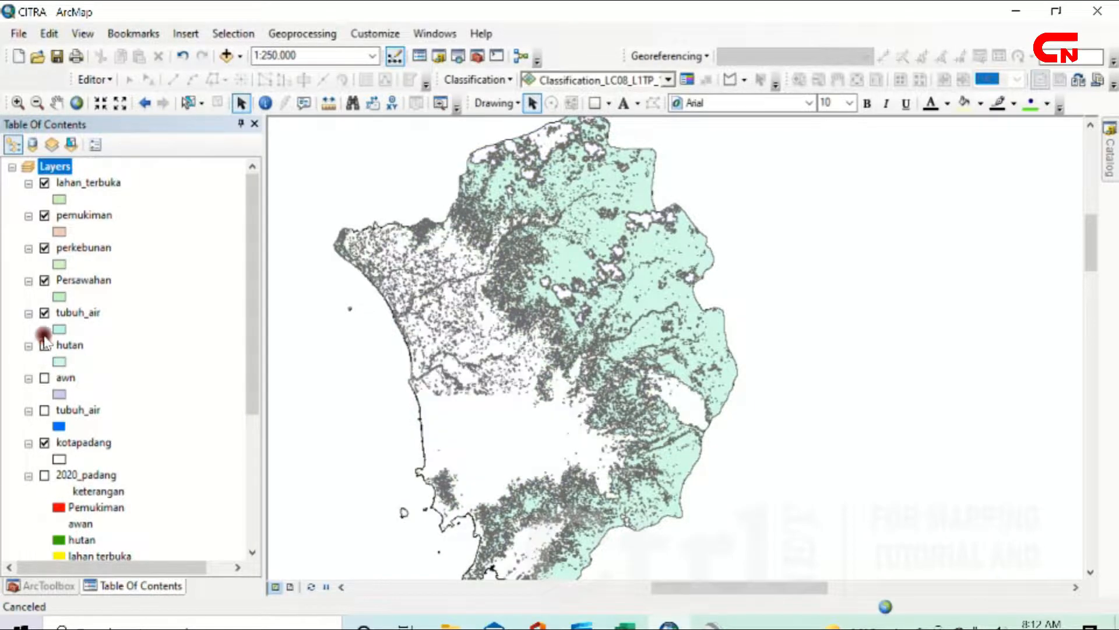
left_click(44, 312)
left_click(44, 280)
left_click(44, 248)
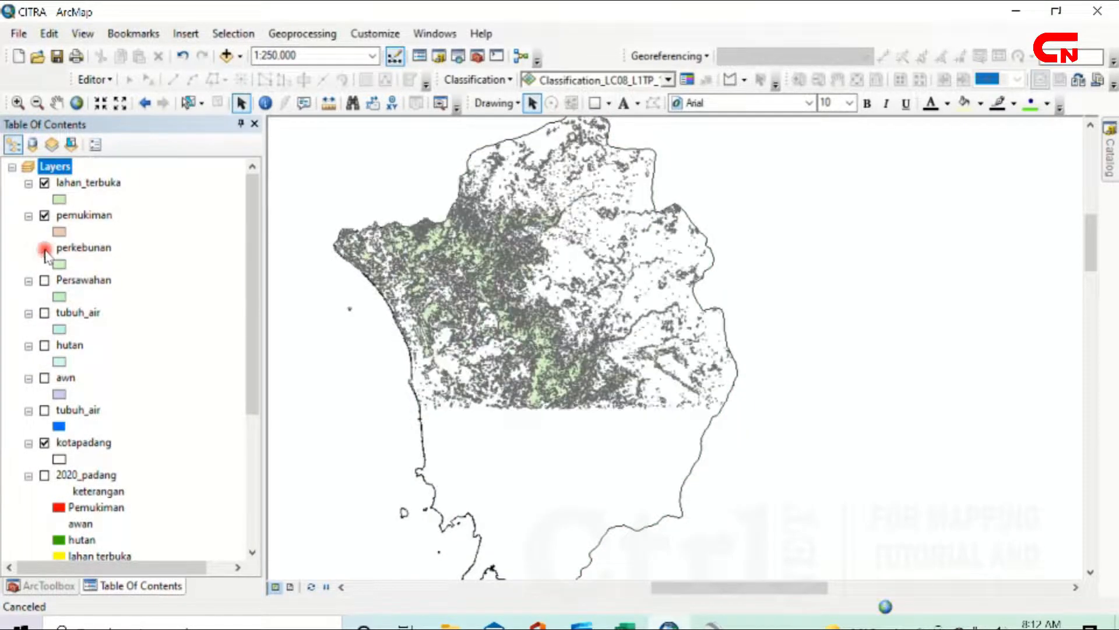
left_click(44, 215)
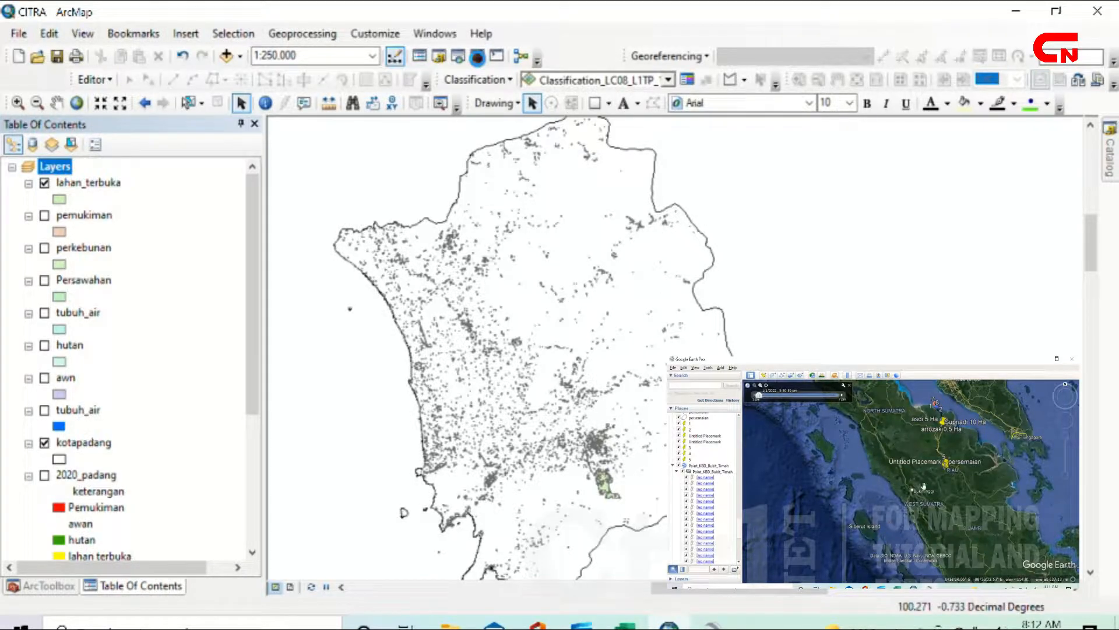
Step: Open the Layer To KML tool from the To KML conversion toolset in ArcToolbox
left_click(477, 56)
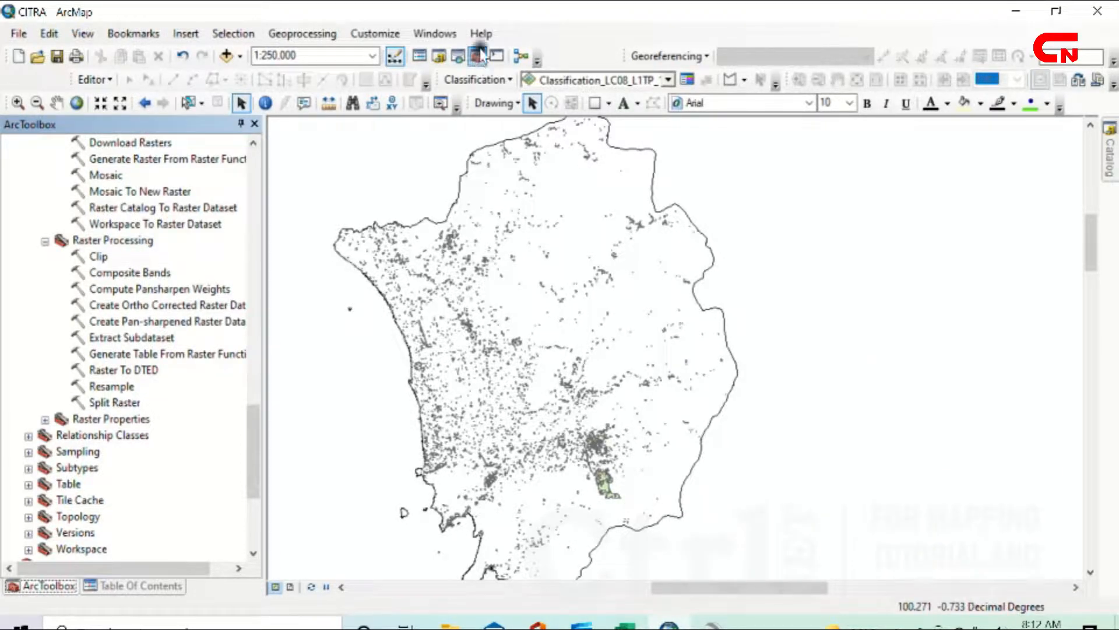
left_click_drag(252, 418, 216, 147)
left_click(42, 143)
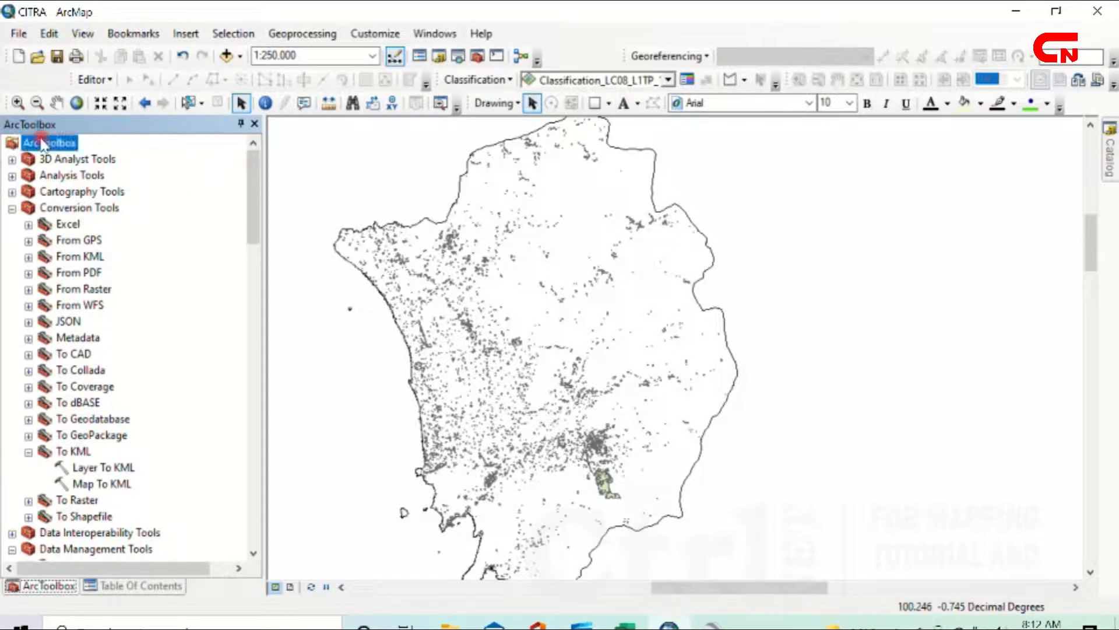
left_click(108, 209)
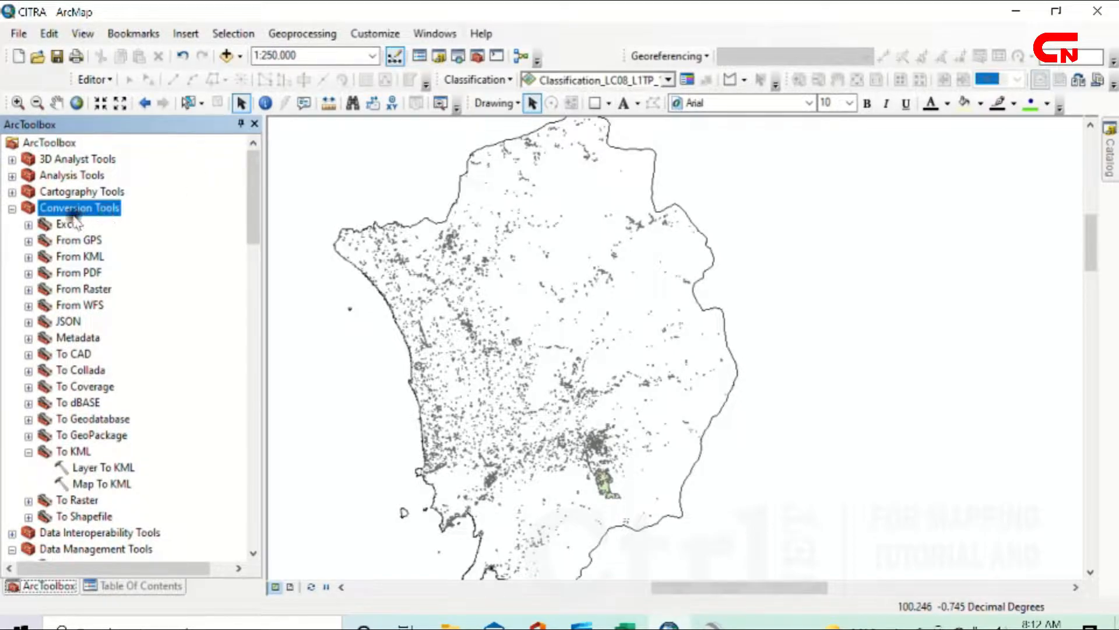
left_click(83, 453)
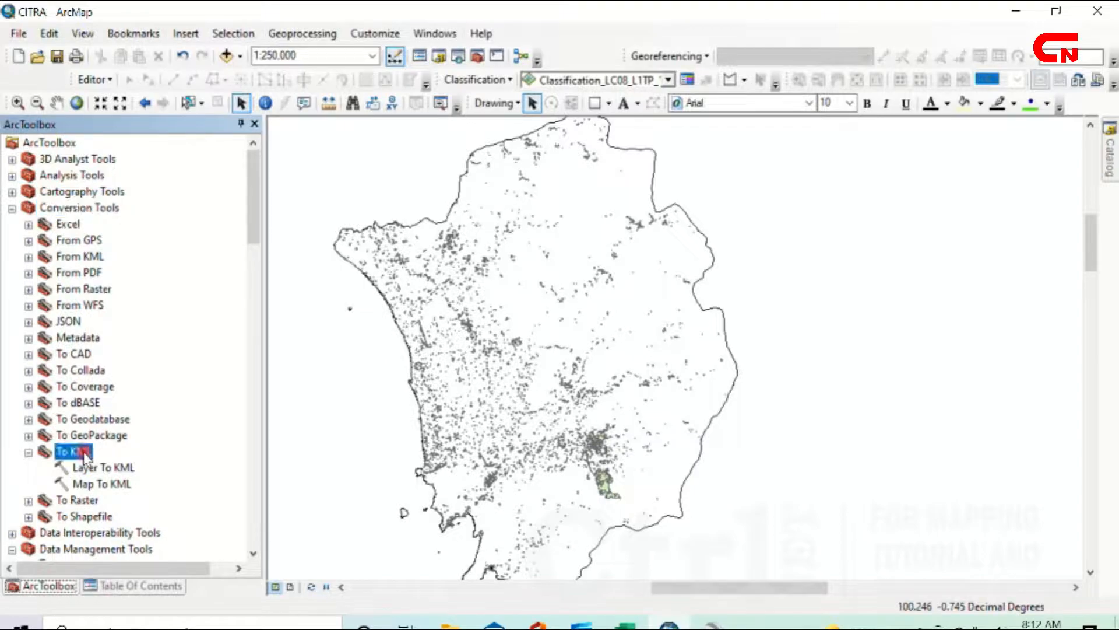
left_click(84, 469)
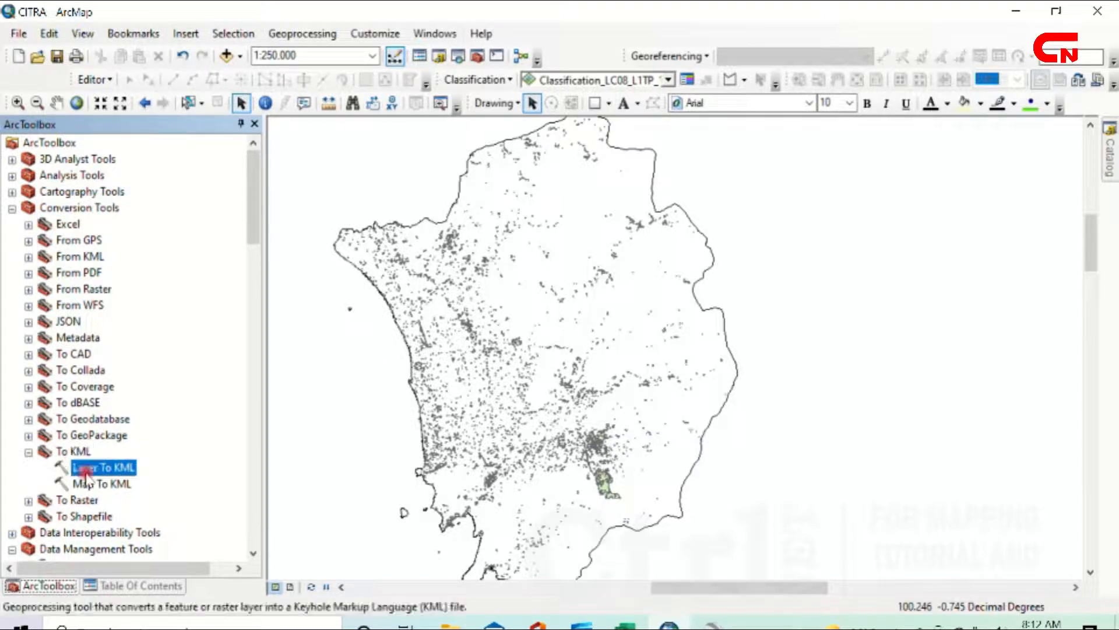
double_click(85, 469)
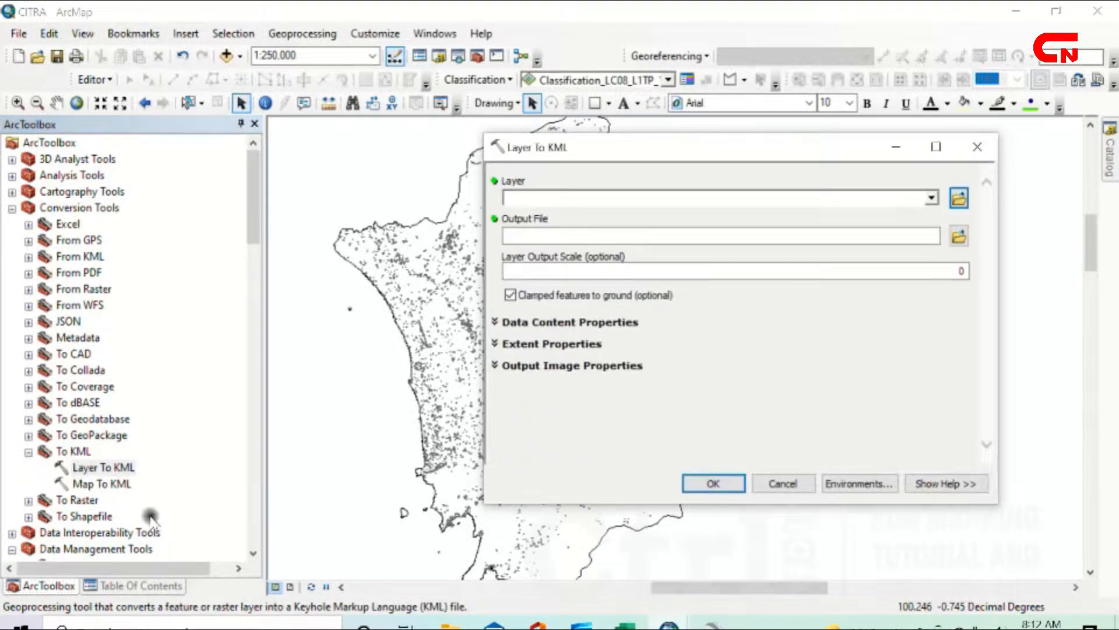
Step: Convert the lahan_terbuka layer to KML, saving the output as lahan terbuka in the tutupan lahan folder
left_click(137, 585)
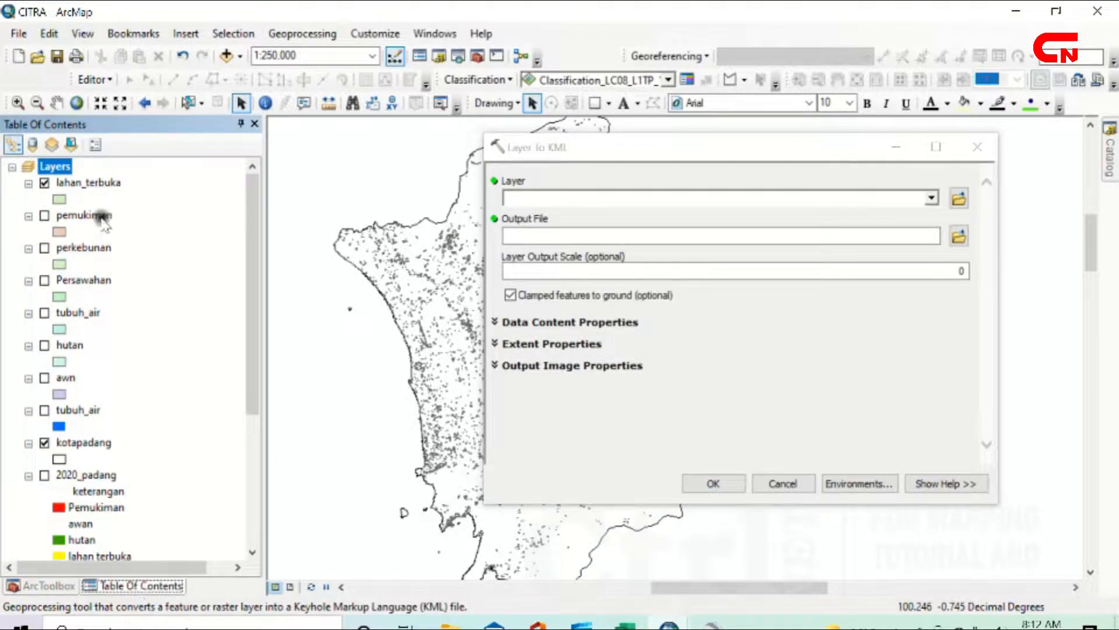
left_click_drag(91, 186, 678, 200)
left_click(959, 236)
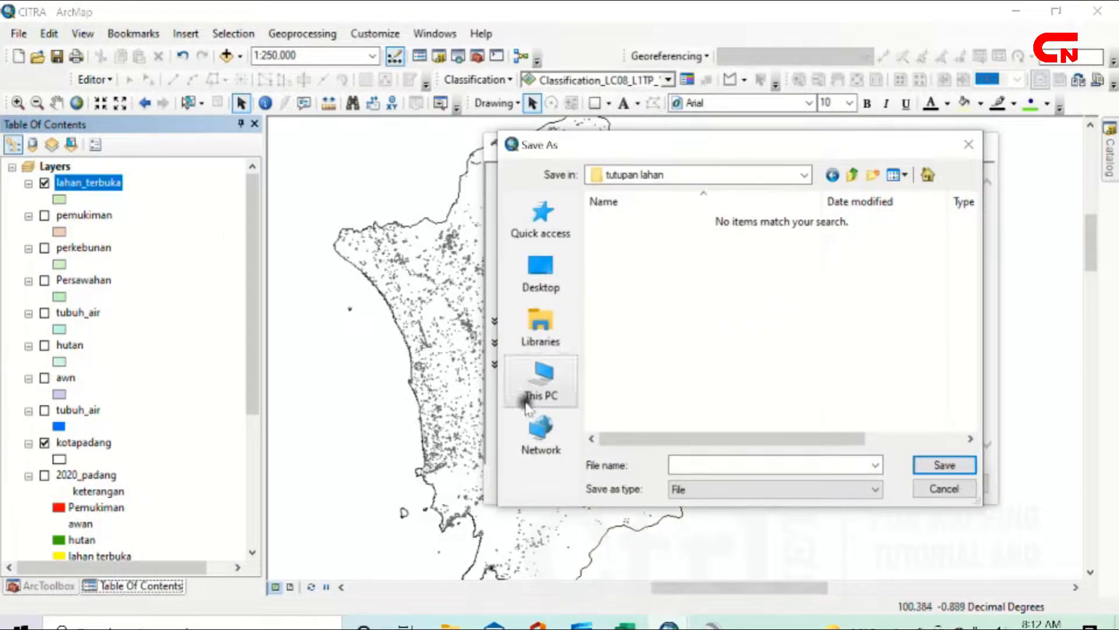
left_click(734, 465)
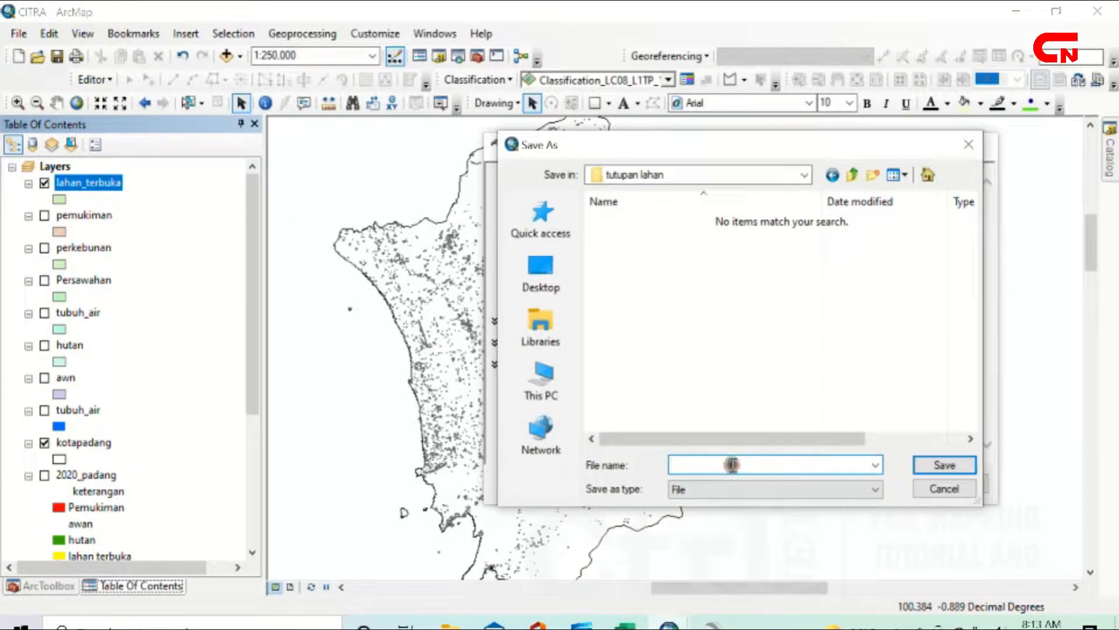
type("lahan terbuka")
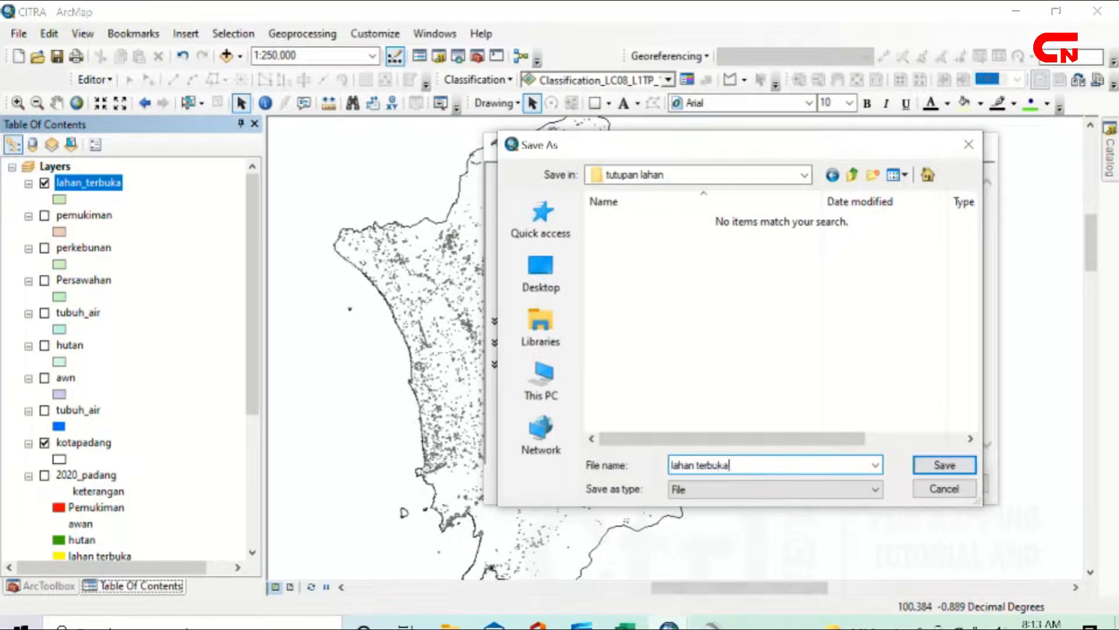
left_click(940, 463)
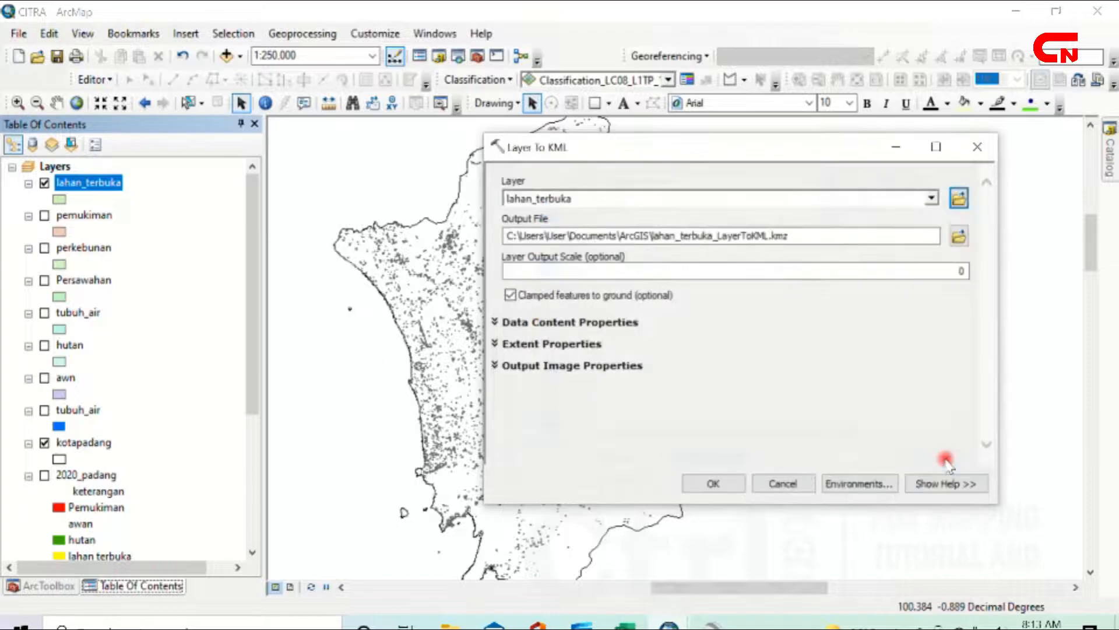
left_click(717, 482)
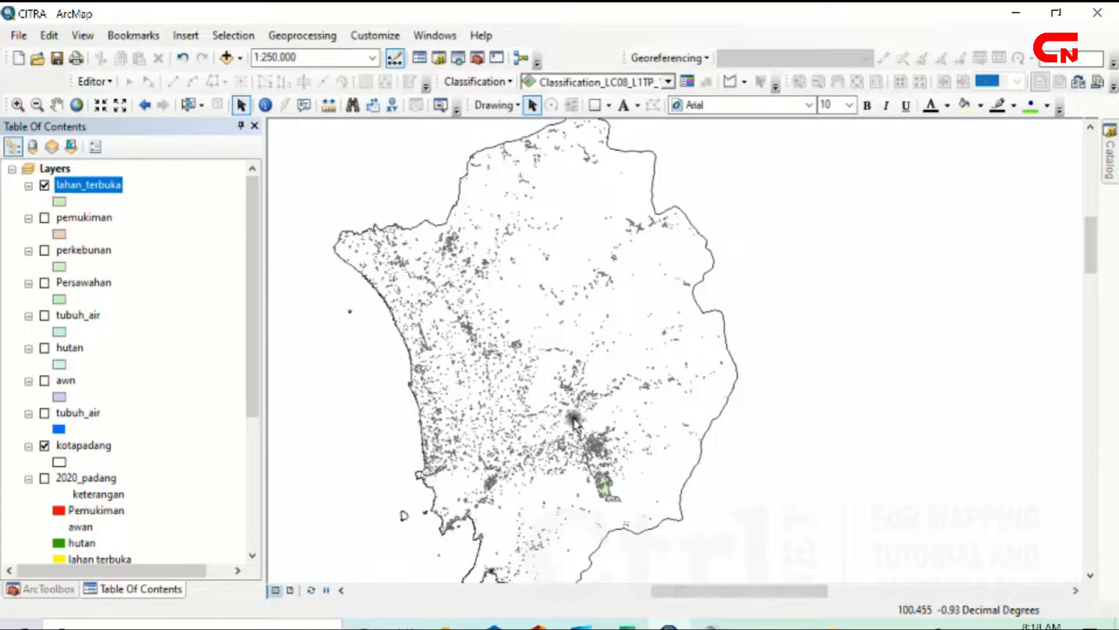
Step: Switch to File Explorer and check the tutupan lahan folder for the hutan, lahan terbuka, pemukiman, perkebunan, persawahan and tubuh air KMZ files
left_click(64, 169)
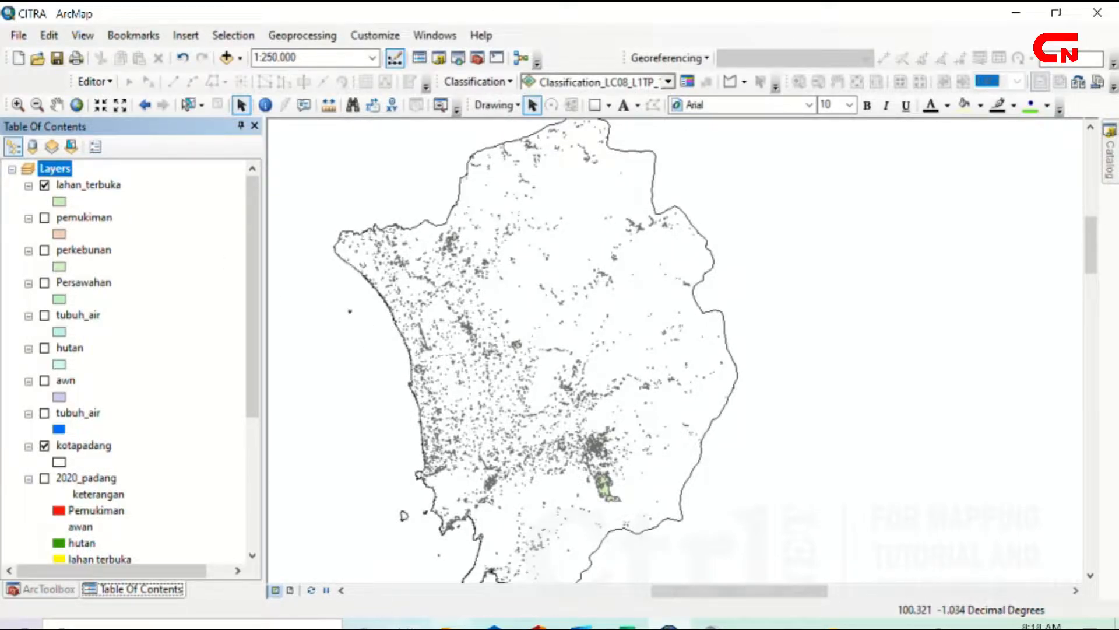
left_click(448, 626)
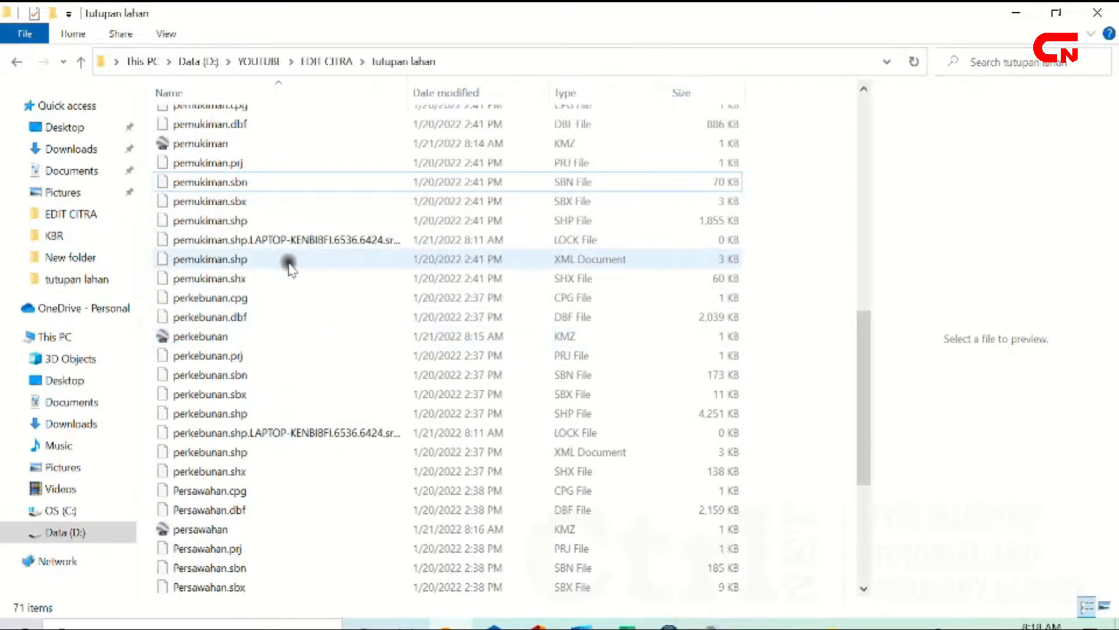
scroll(288, 263, "up", 10)
left_click(242, 141)
left_click(220, 371)
scroll(210, 419, "down", 4)
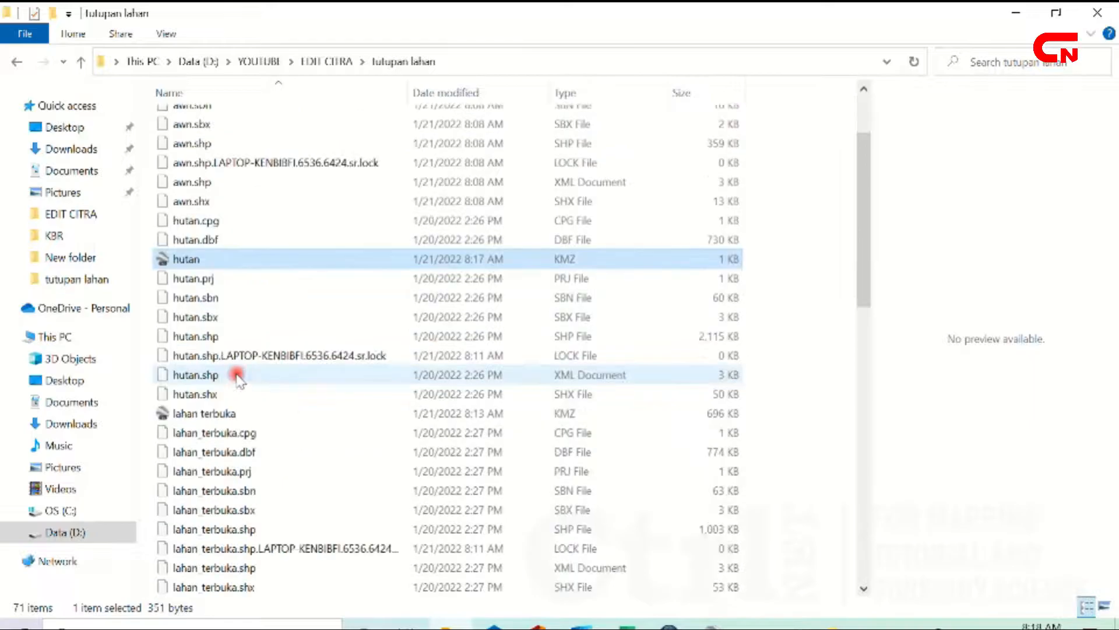
left_click(225, 299)
scroll(226, 298, "down", 2)
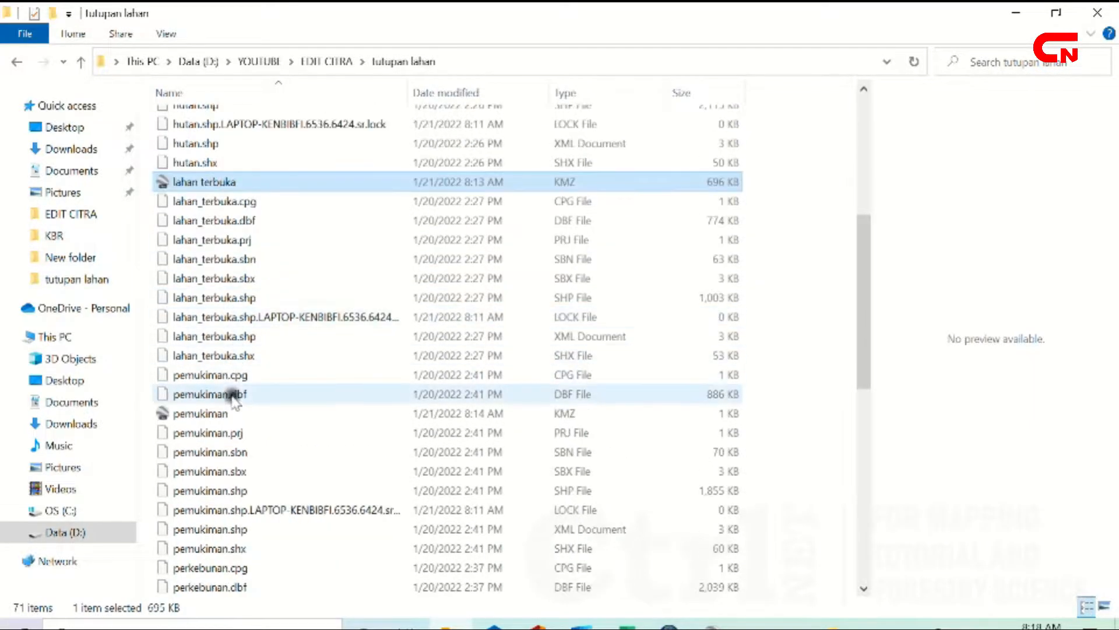
left_click(233, 412)
scroll(233, 416, "down", 5)
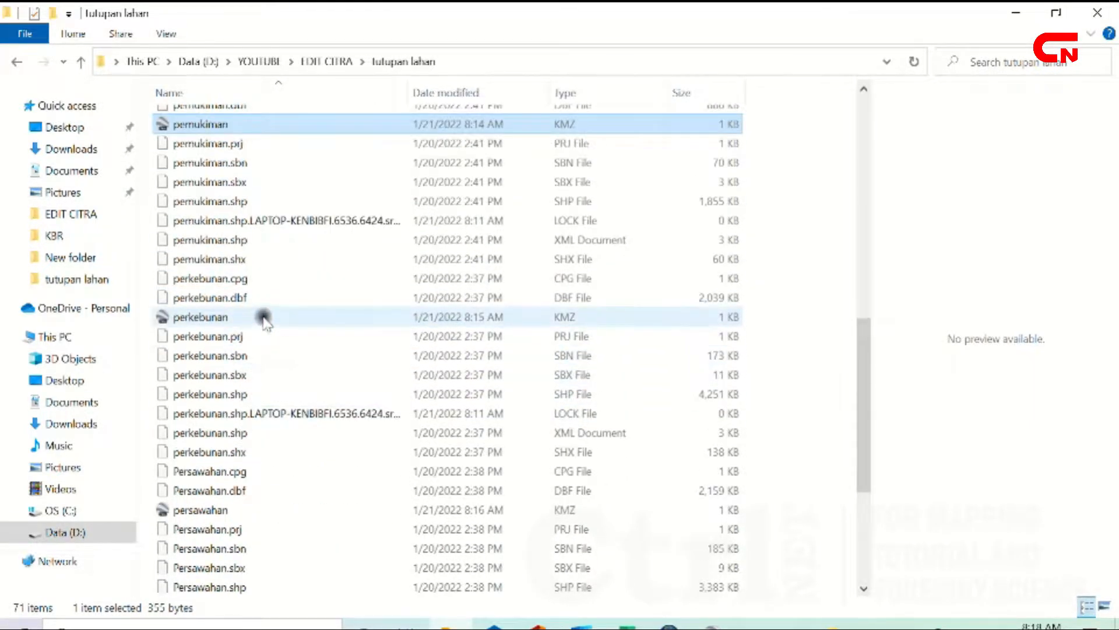
left_click(260, 317)
left_click(263, 511)
scroll(263, 512, "down", 5)
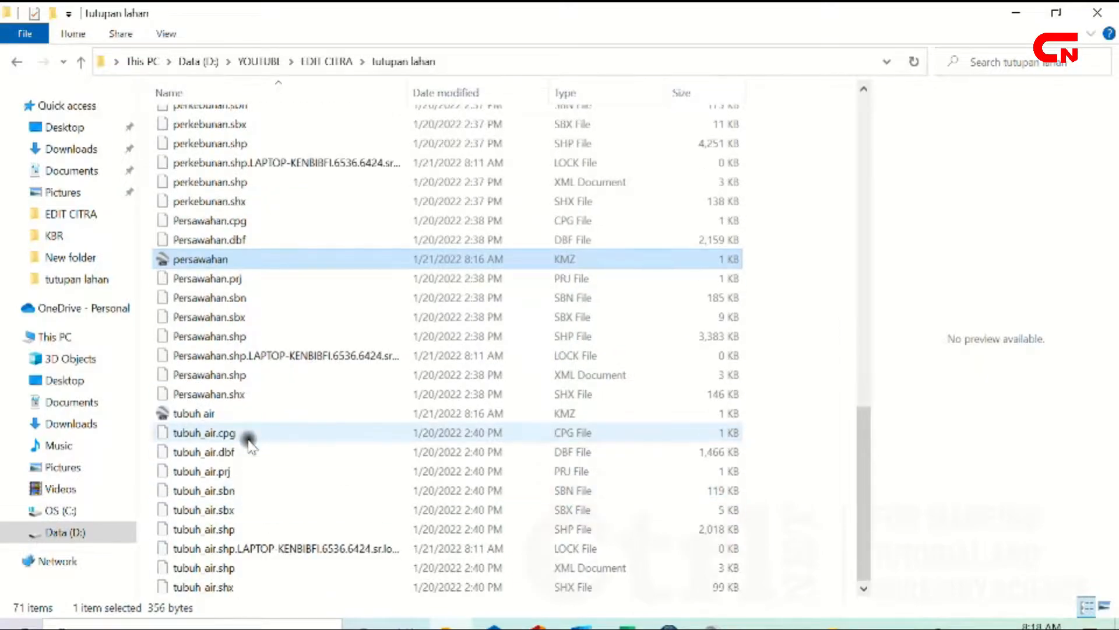
left_click(260, 415)
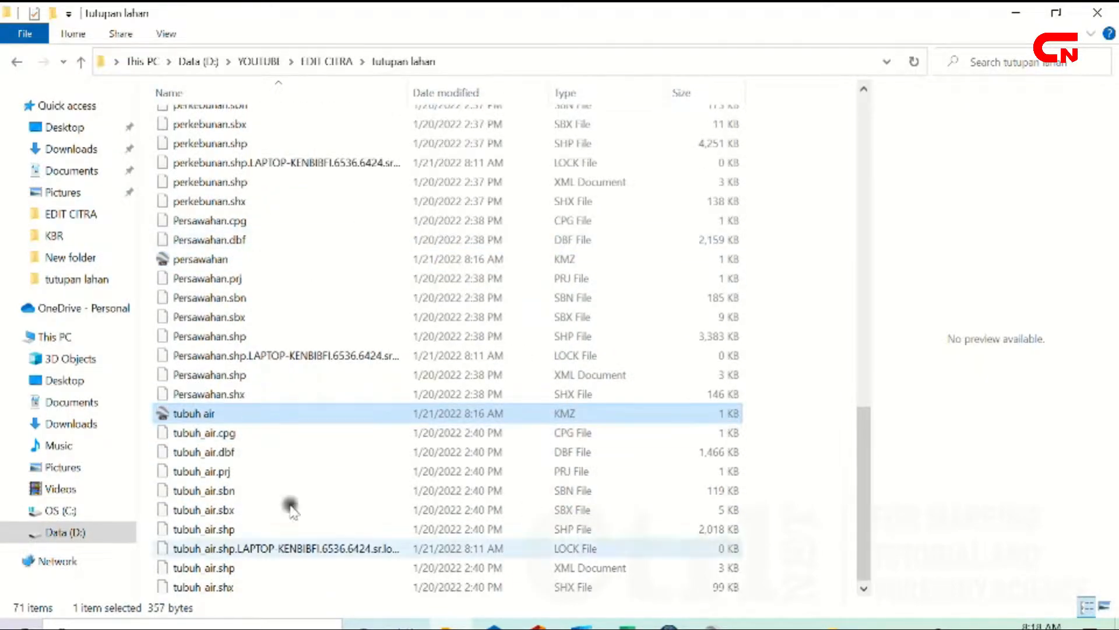
Step: Switch to ArcMap, hide the lahan_terbuka layer and display the pemukiman layer instead
left_click(668, 627)
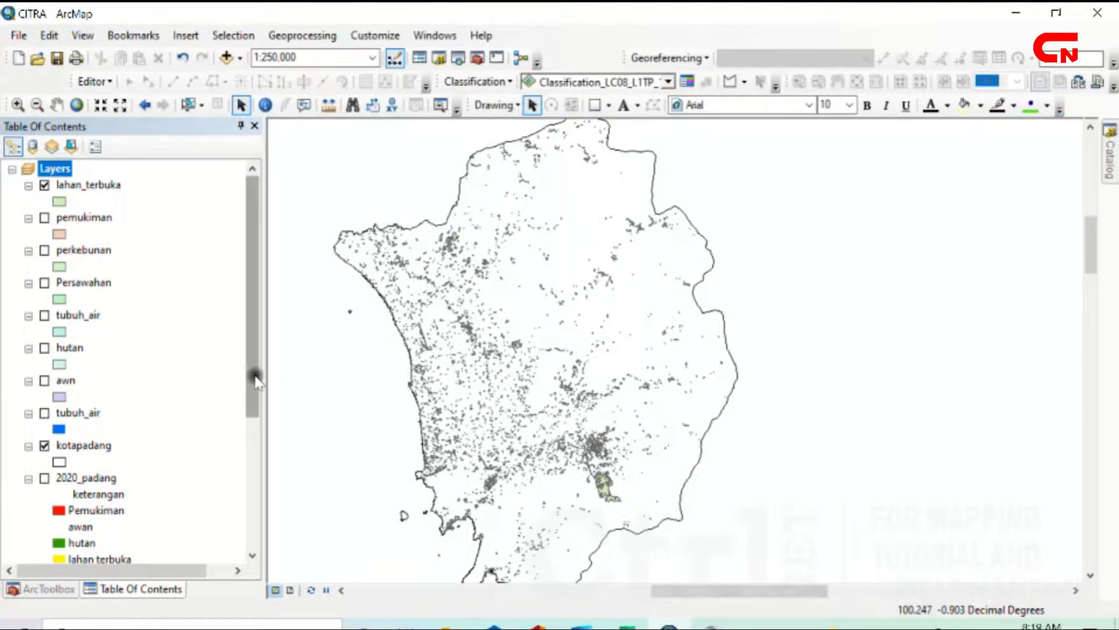
left_click_drag(249, 376, 232, 347)
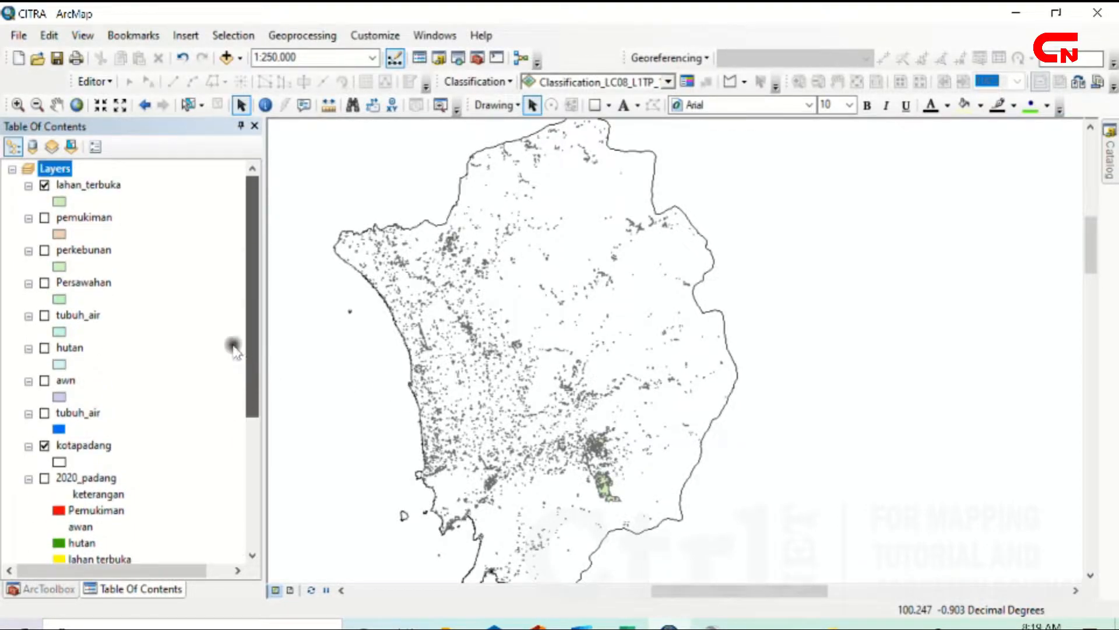
left_click(44, 186)
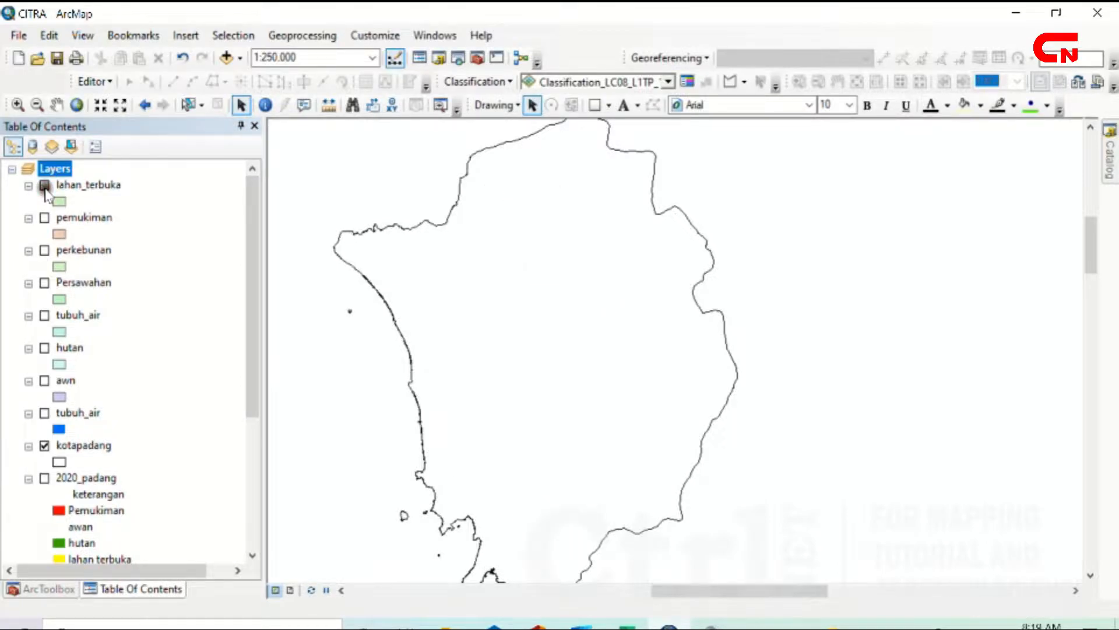
left_click(56, 221)
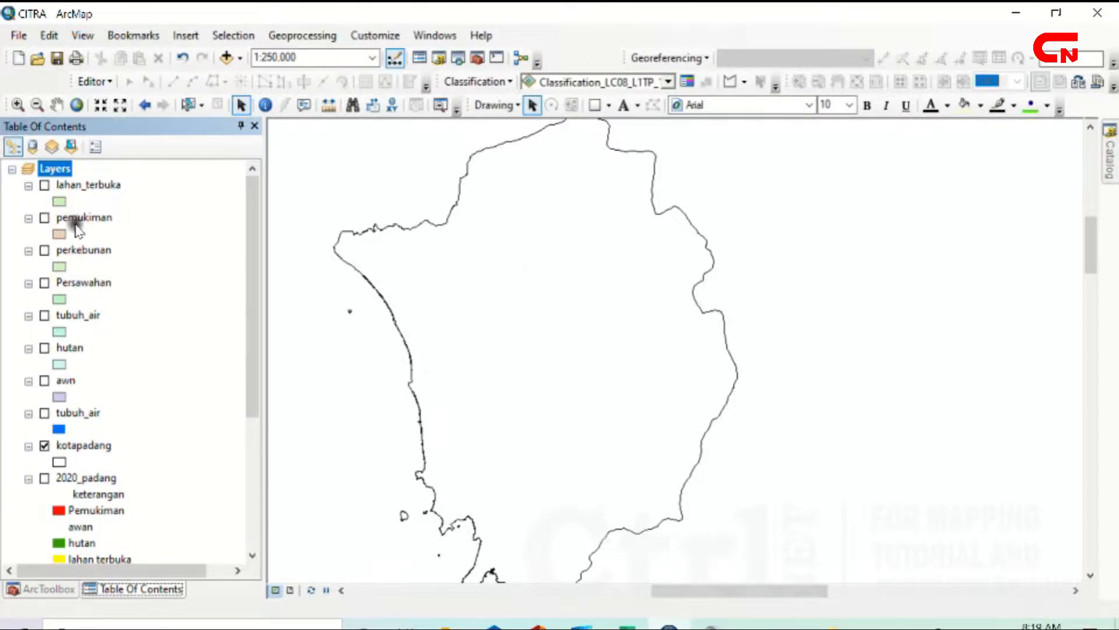
left_click(58, 219)
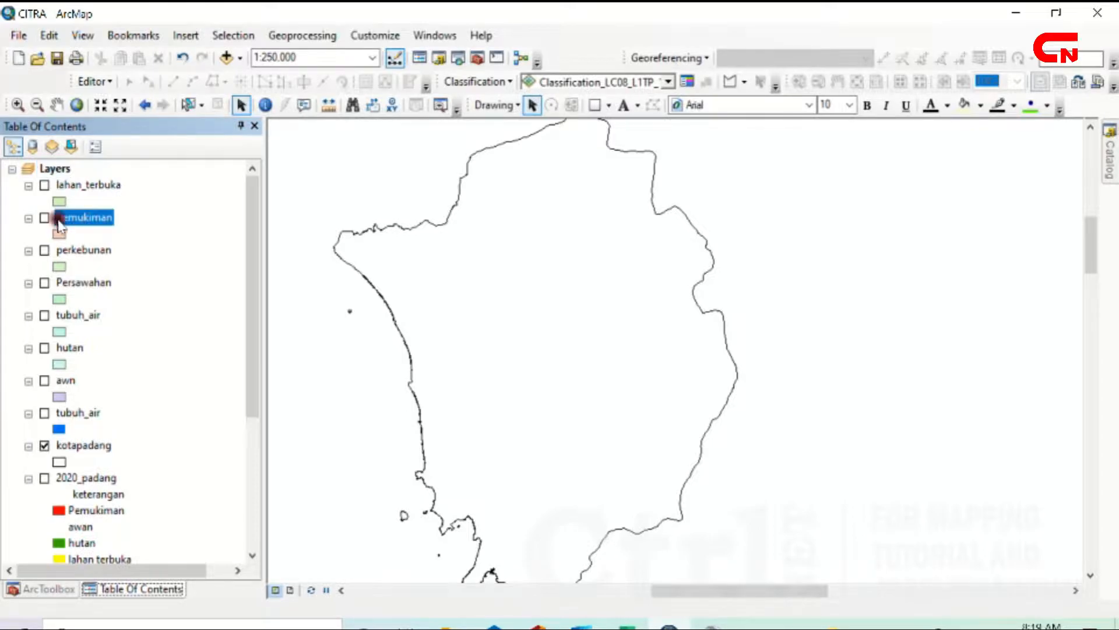
left_click(45, 219)
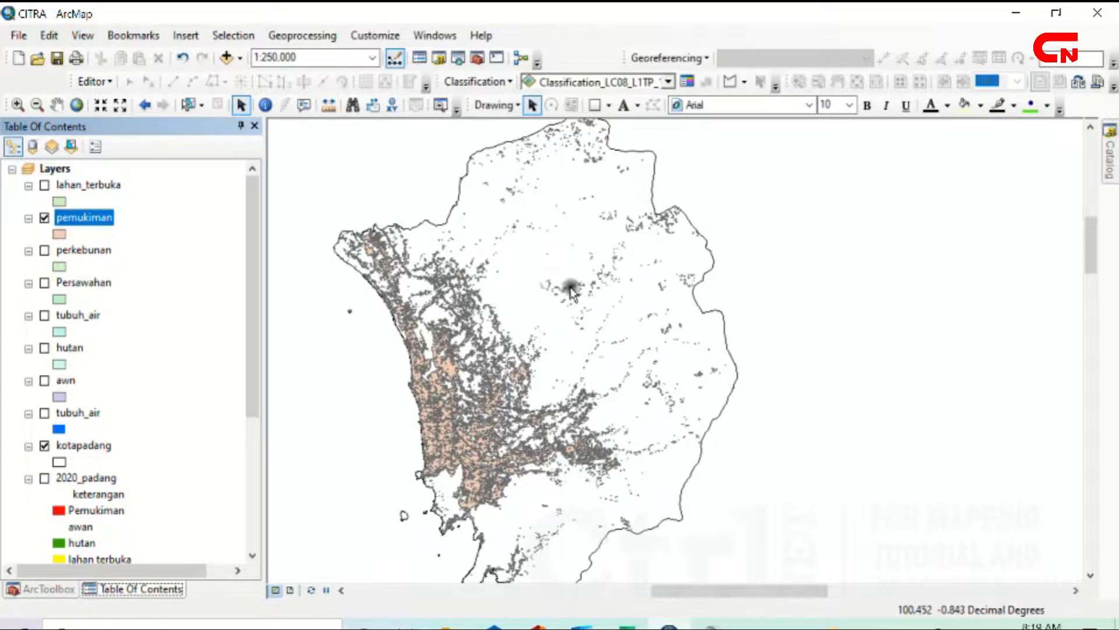
Step: Set the pemukiman layer's symbol to a red fill with no outline colour
left_click(57, 105)
left_click_drag(562, 313, 565, 329)
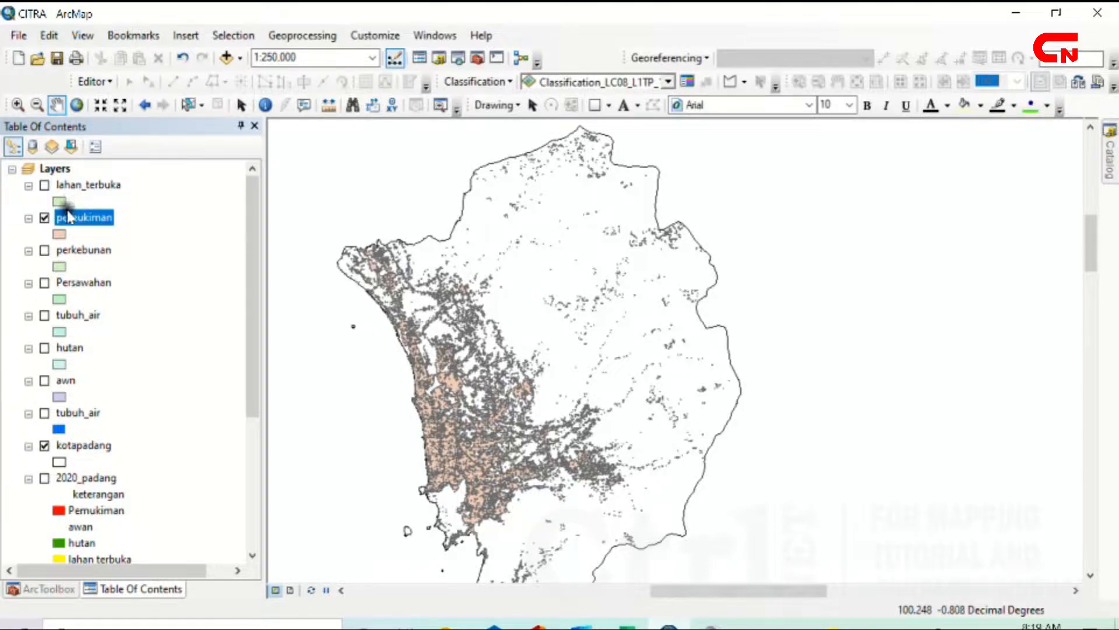
left_click(59, 233)
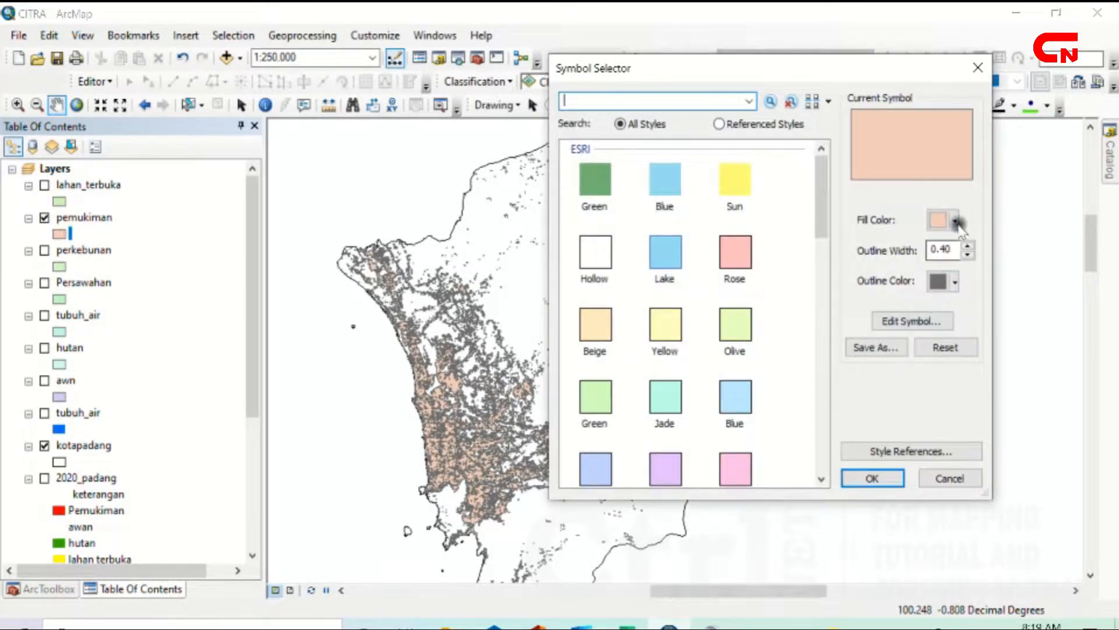
left_click(954, 220)
left_click(951, 301)
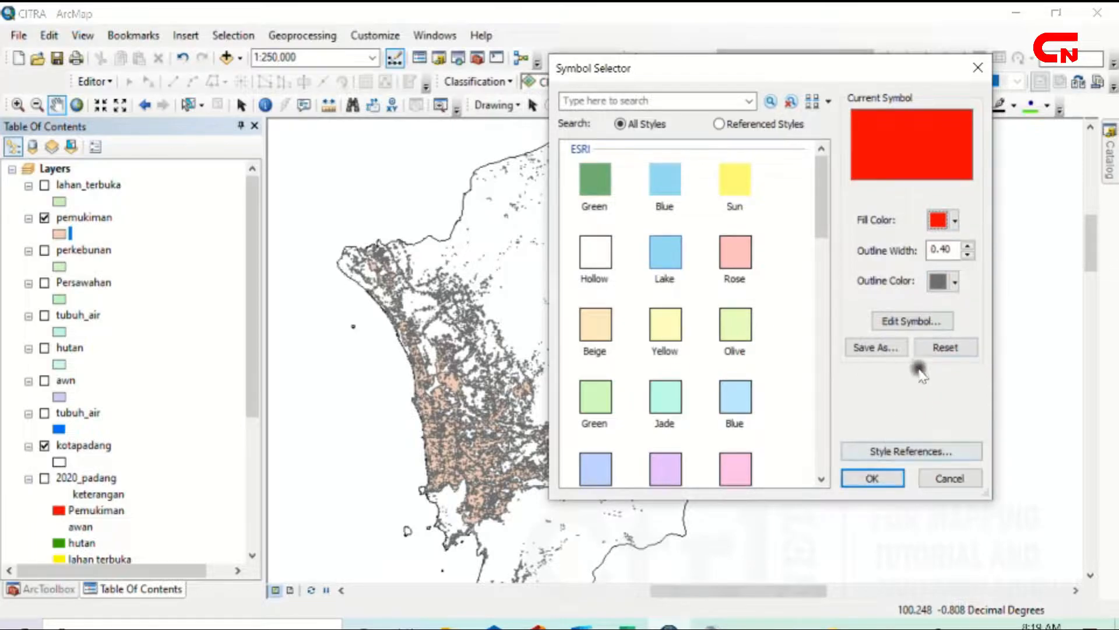
left_click(954, 282)
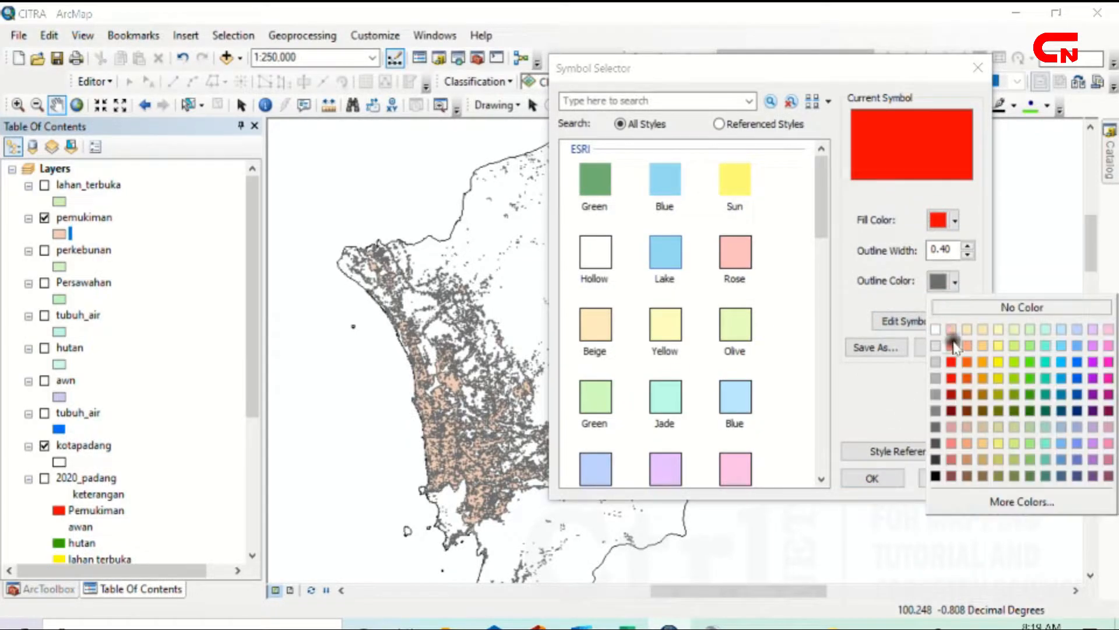
left_click(962, 308)
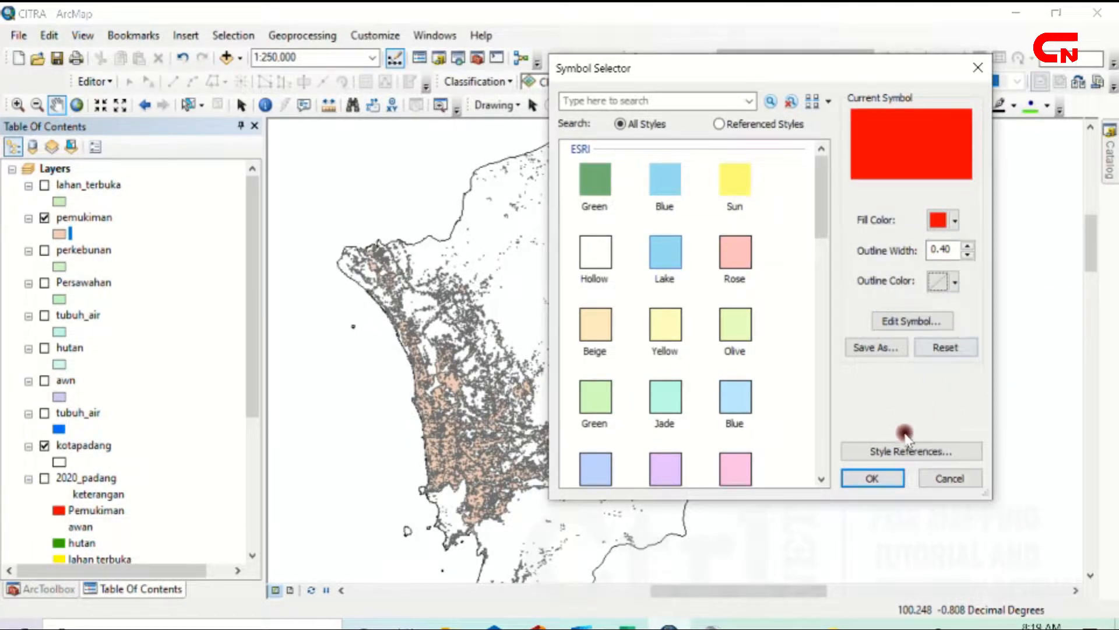
left_click(875, 477)
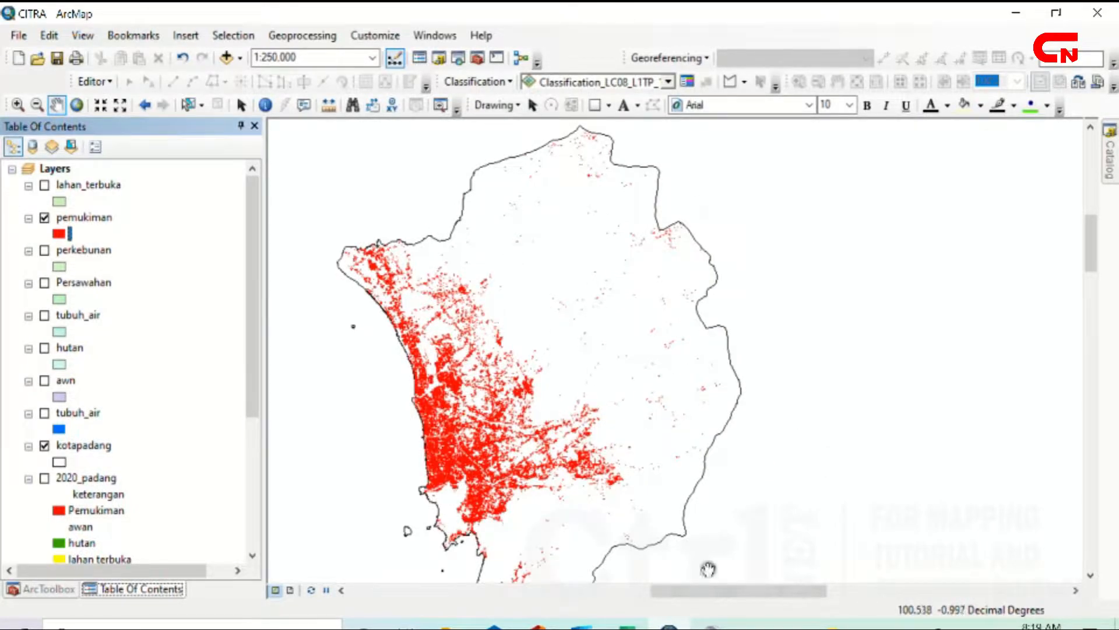
Step: Switch to Google Earth Pro and add a folder named Tutupan Lahan under My Places
mouse_move(713, 627)
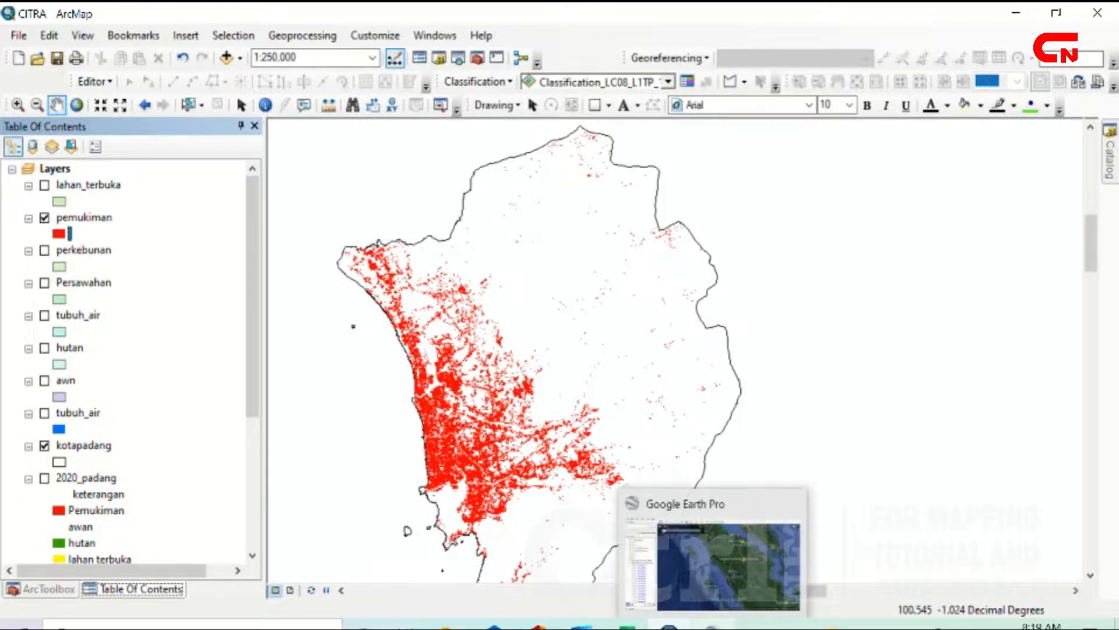
left_click(714, 627)
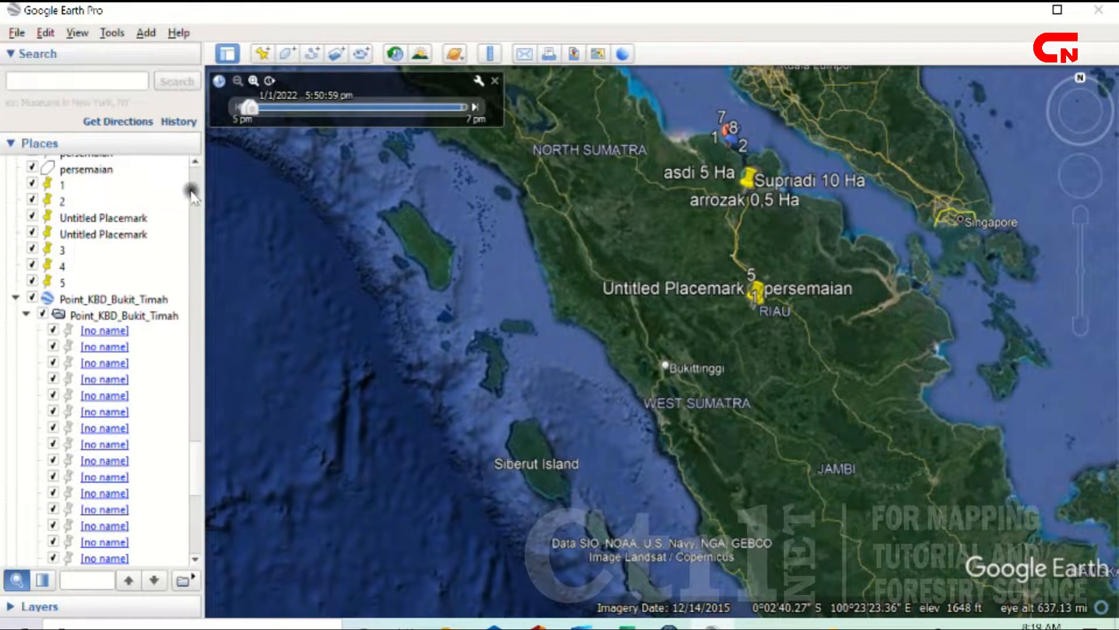
left_click_drag(193, 197, 201, 175)
left_click_drag(197, 319, 199, 162)
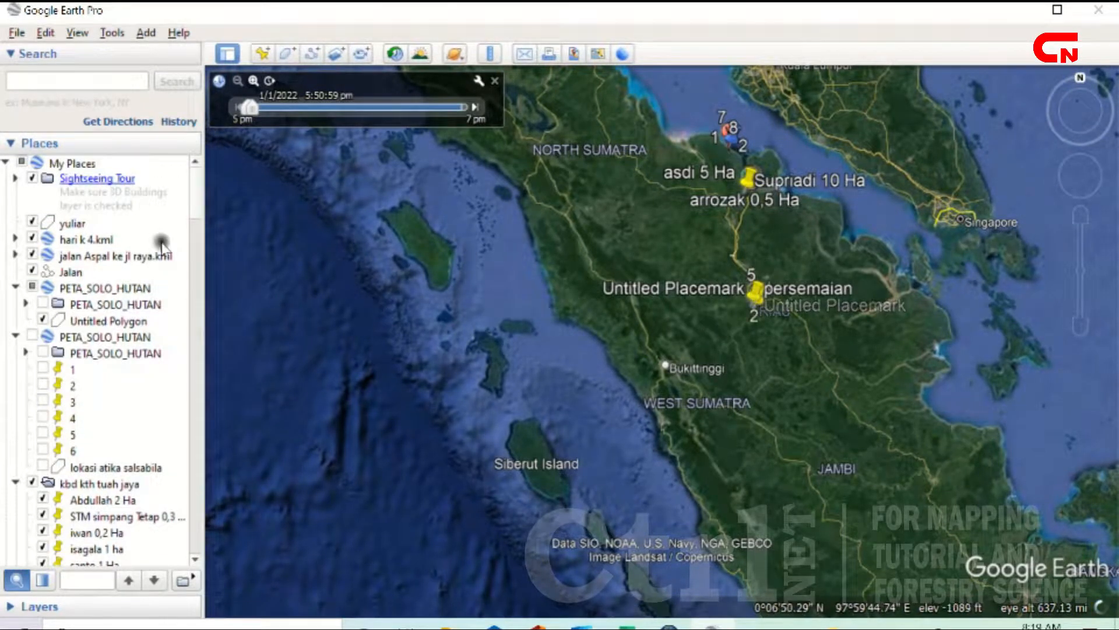
right_click(105, 164)
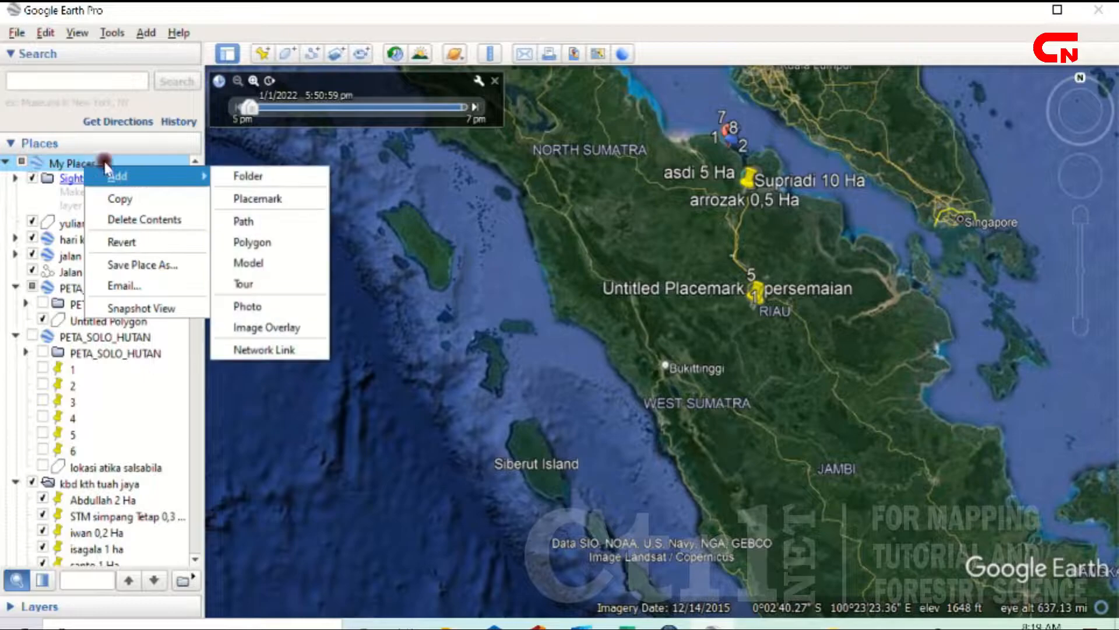
left_click(286, 177)
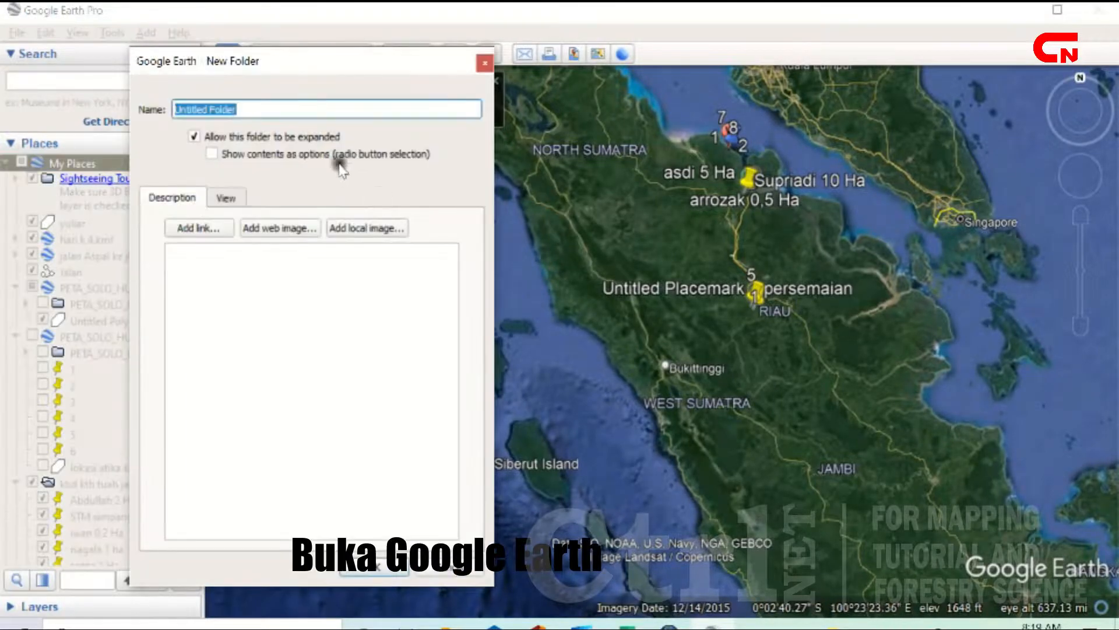
type("Tutupan Lahan")
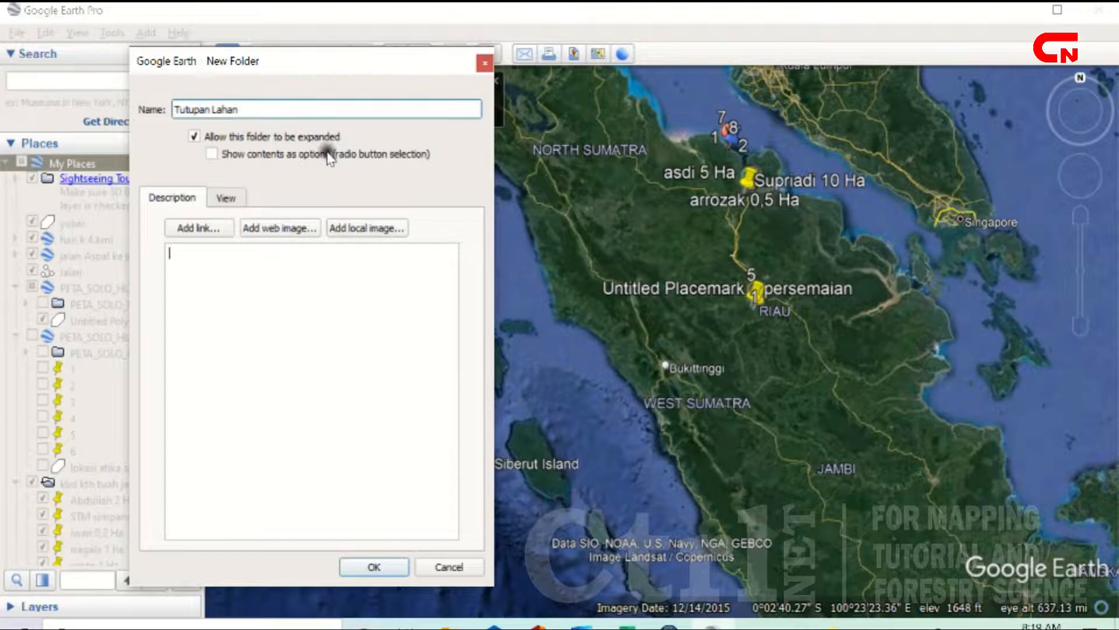
left_click(373, 569)
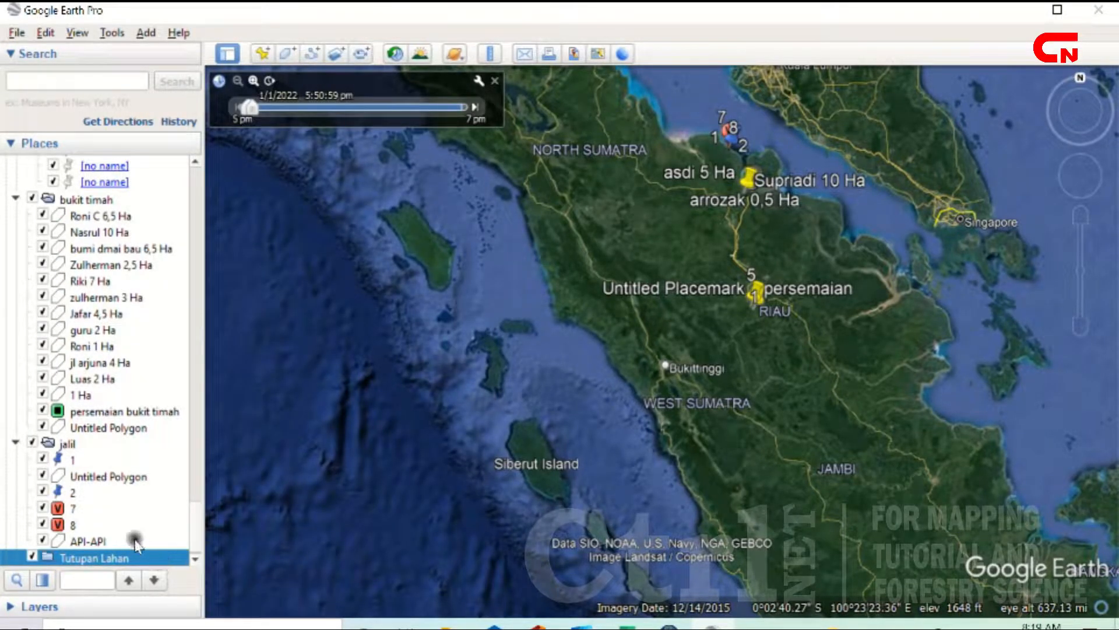
Step: Open the kml_padang file from the EDIT CITRA folder to load the Padang city boundary
left_click(126, 558)
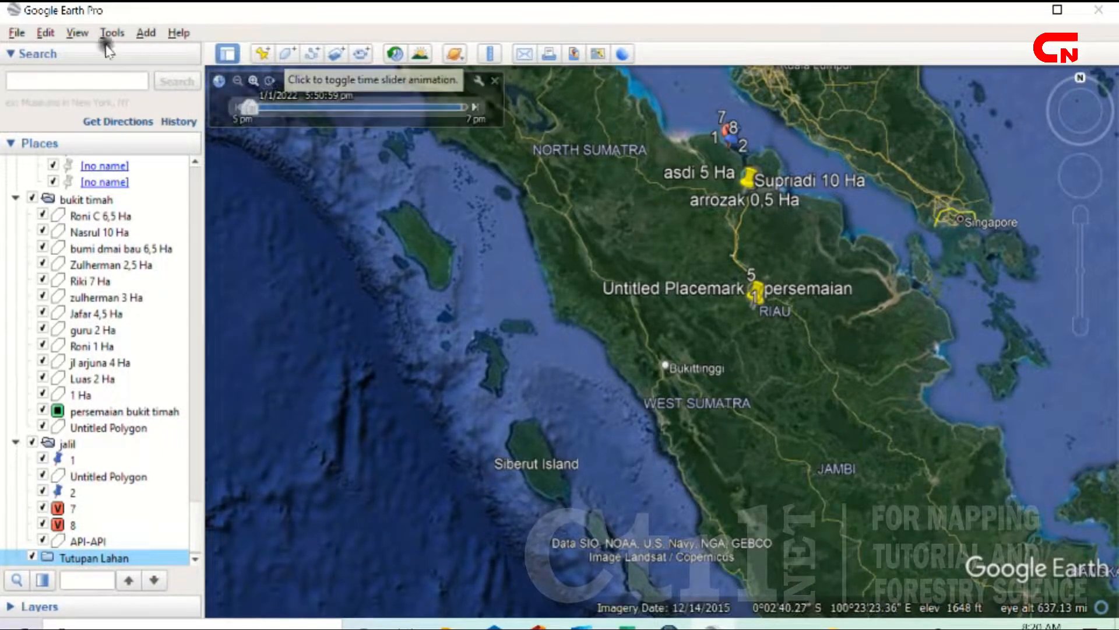
left_click(15, 33)
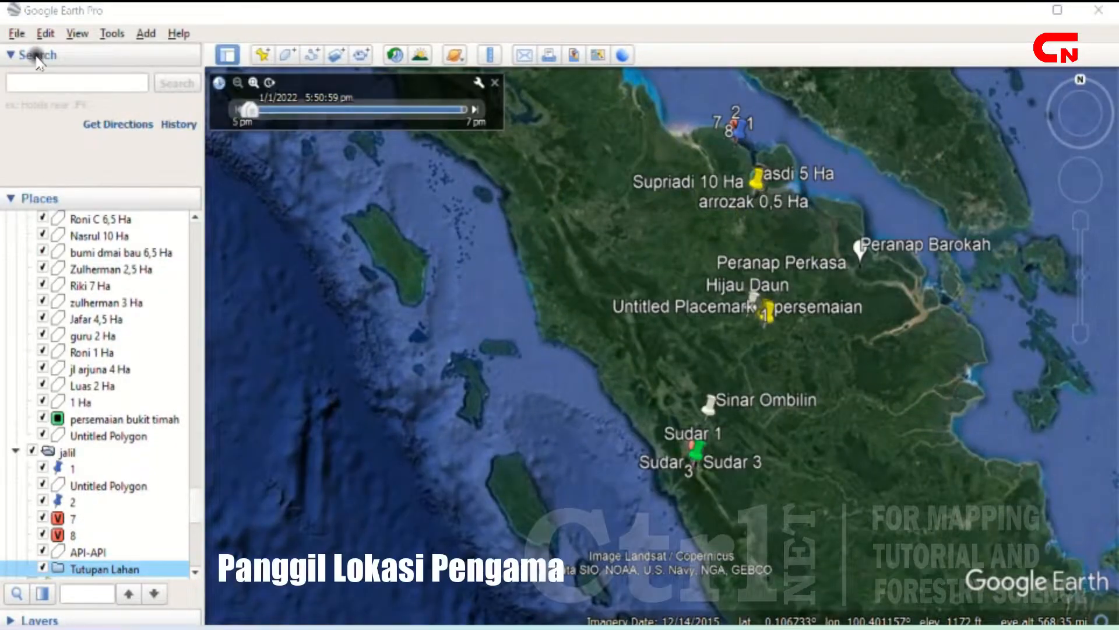
key("ctrl+o")
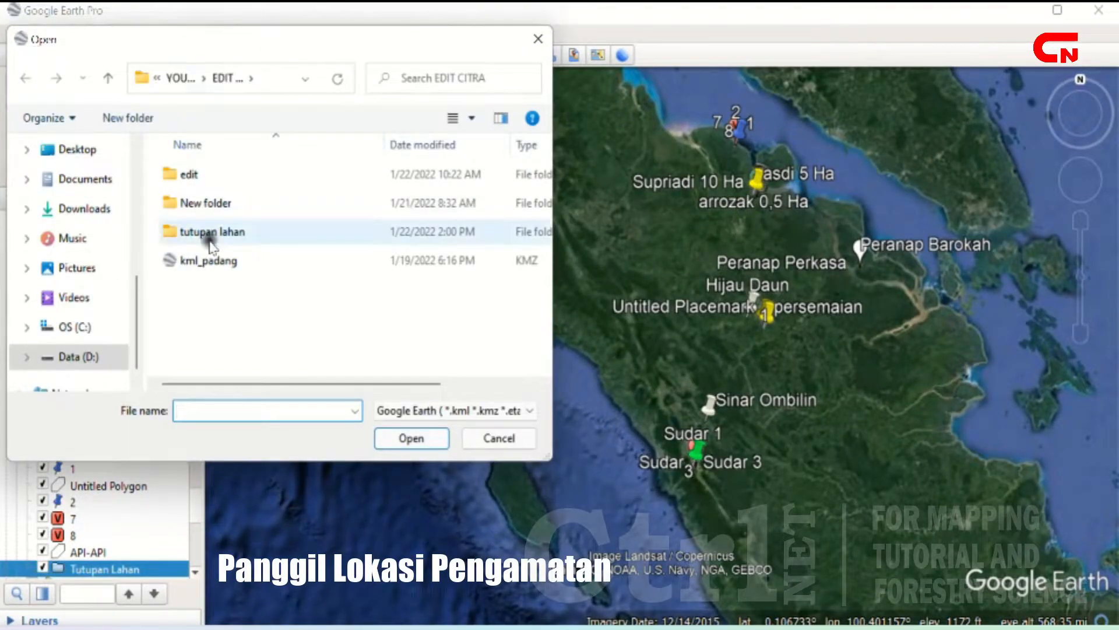
left_click(214, 262)
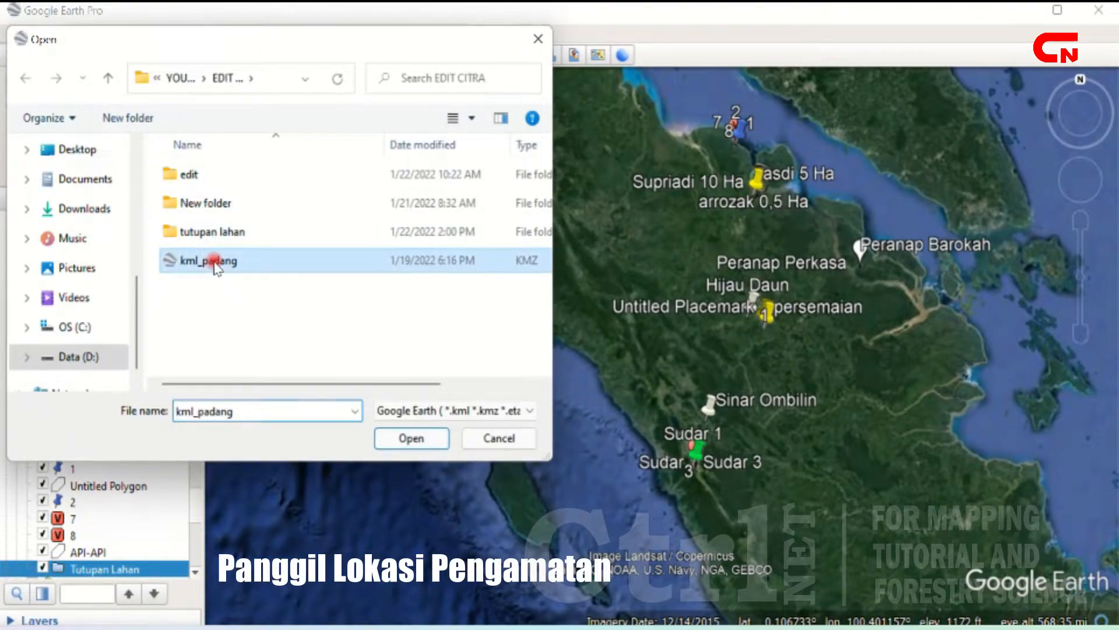
left_click(415, 438)
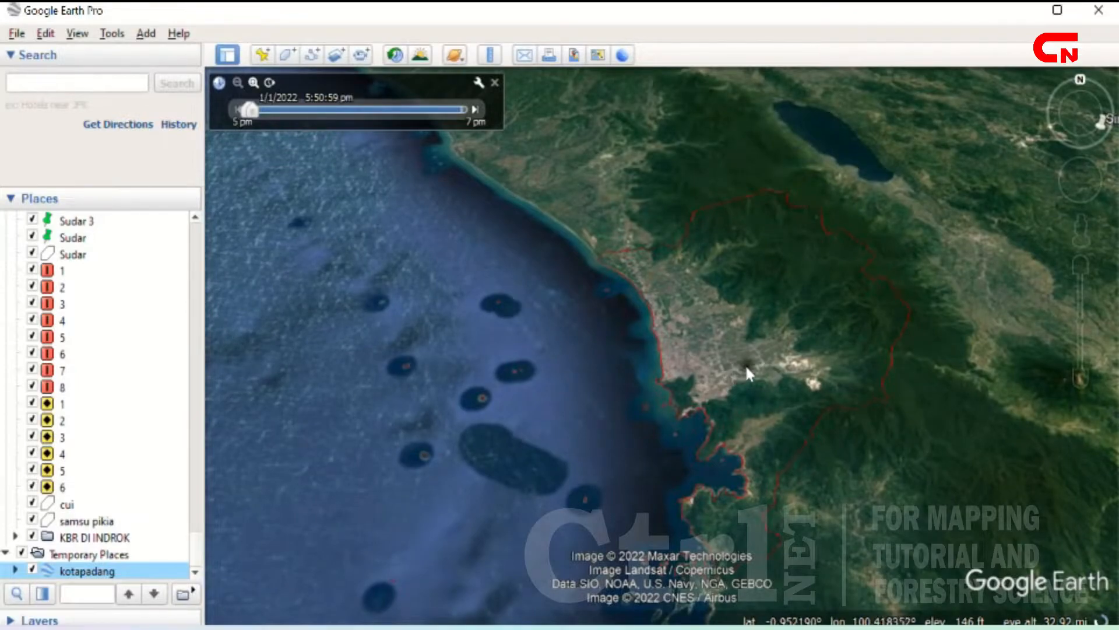
left_click_drag(745, 364, 700, 463)
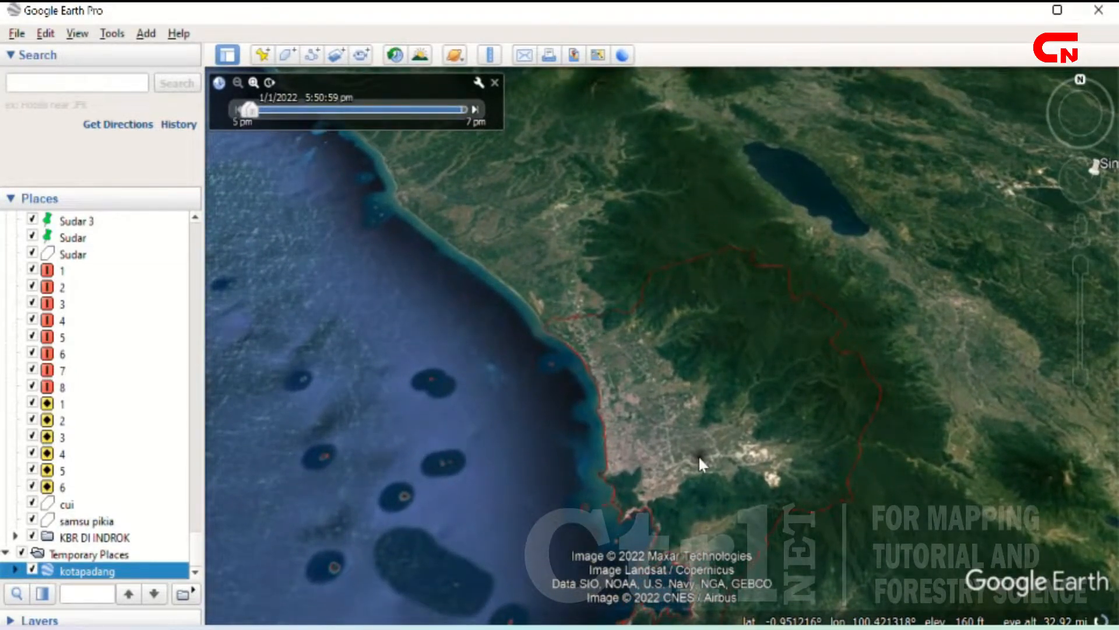
Step: Open the pemukiman KMZ file from the tutupan lahan folder
left_click(17, 33)
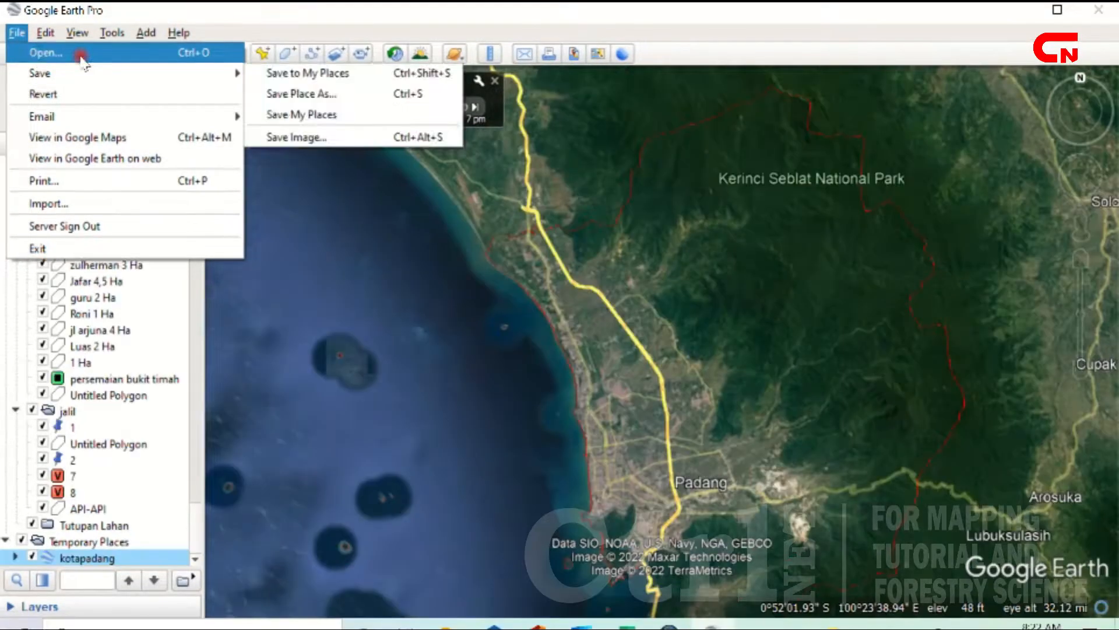
left_click(41, 51)
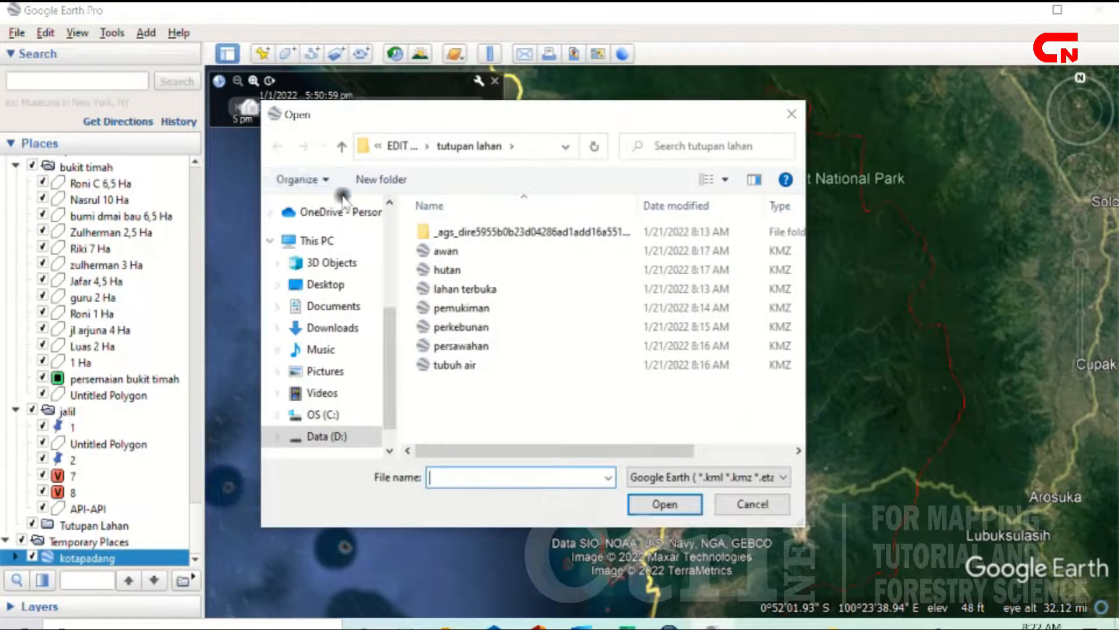
left_click(398, 150)
double_click(488, 251)
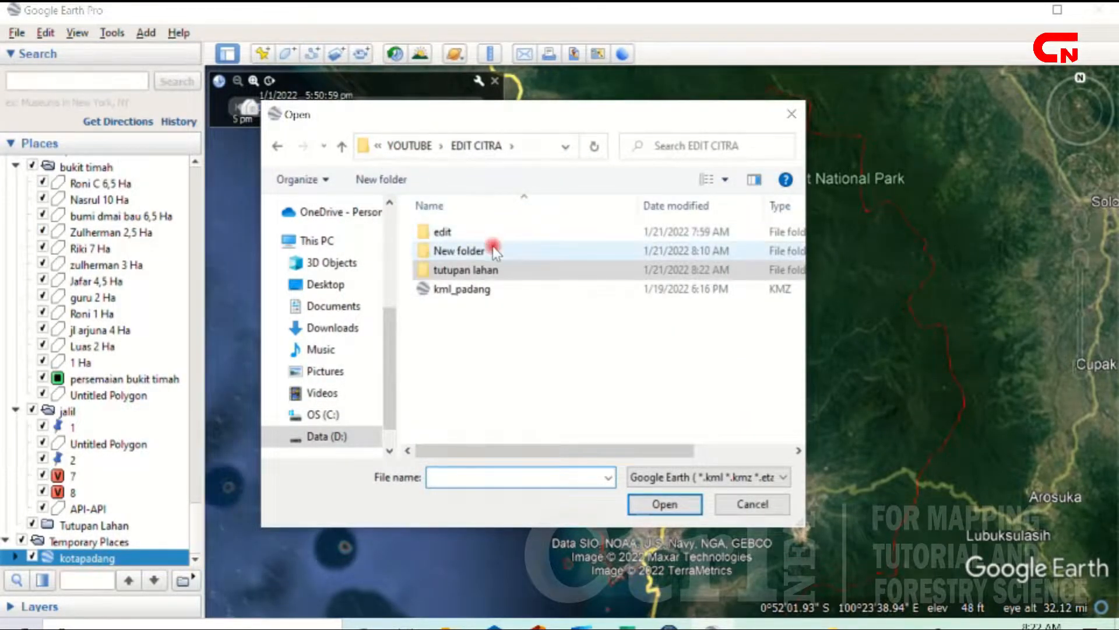
left_click(486, 251)
left_click(664, 504)
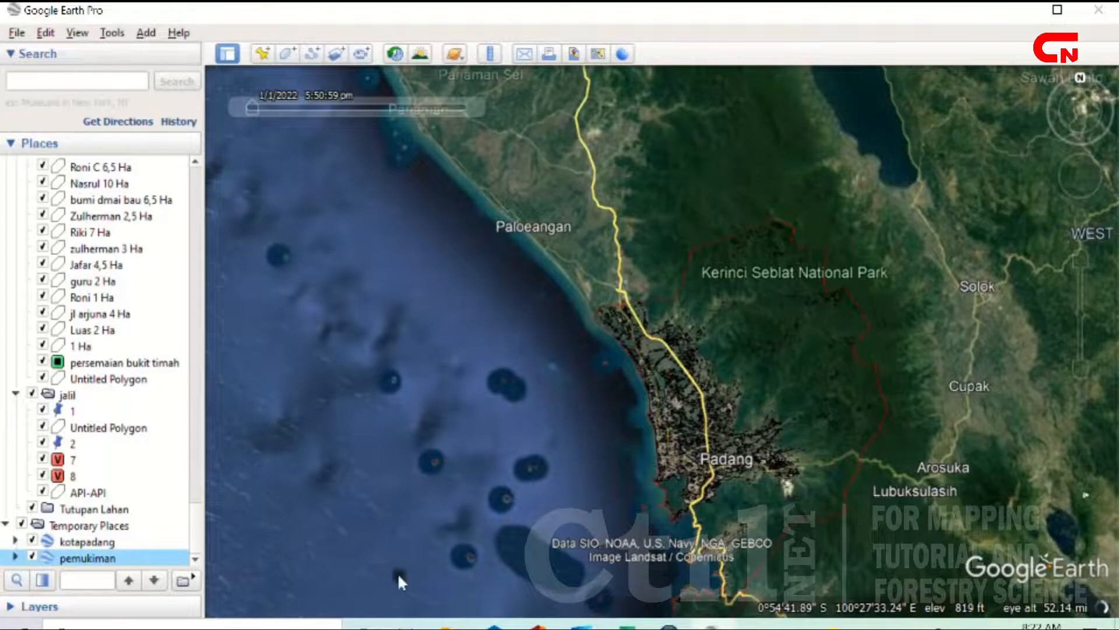
Step: Place pemukiman above kotapadang in Temporary Places, and switch the kotapadang boundary off and back on
left_click(109, 542)
mouse_move(110, 544)
left_mouse_down()
mouse_move(102, 518)
mouse_move(124, 525)
left_mouse_up()
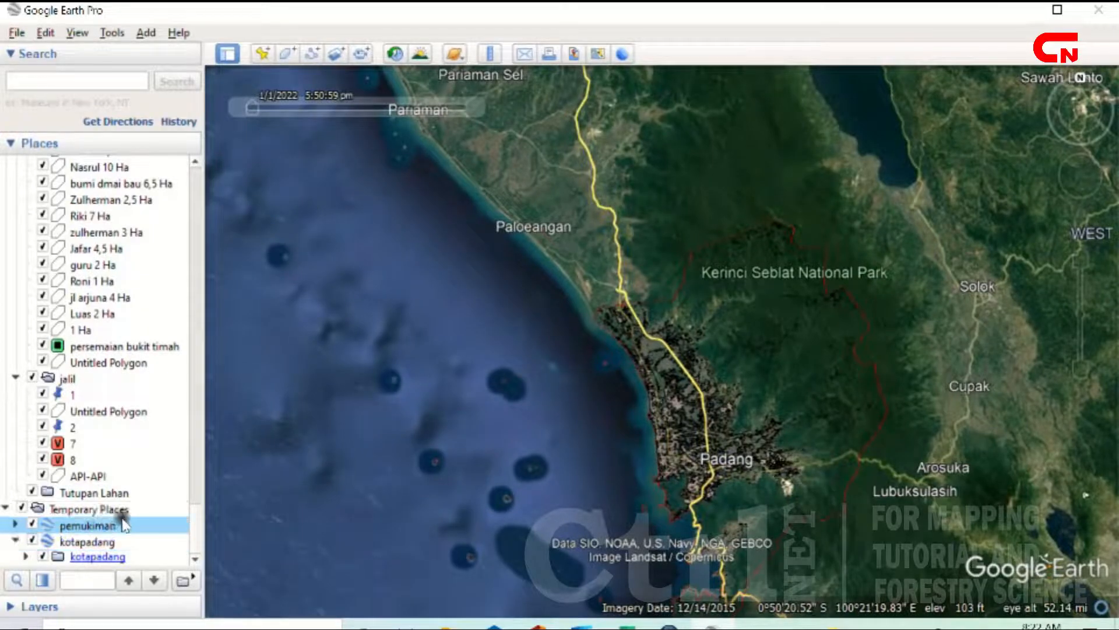
left_click(43, 557)
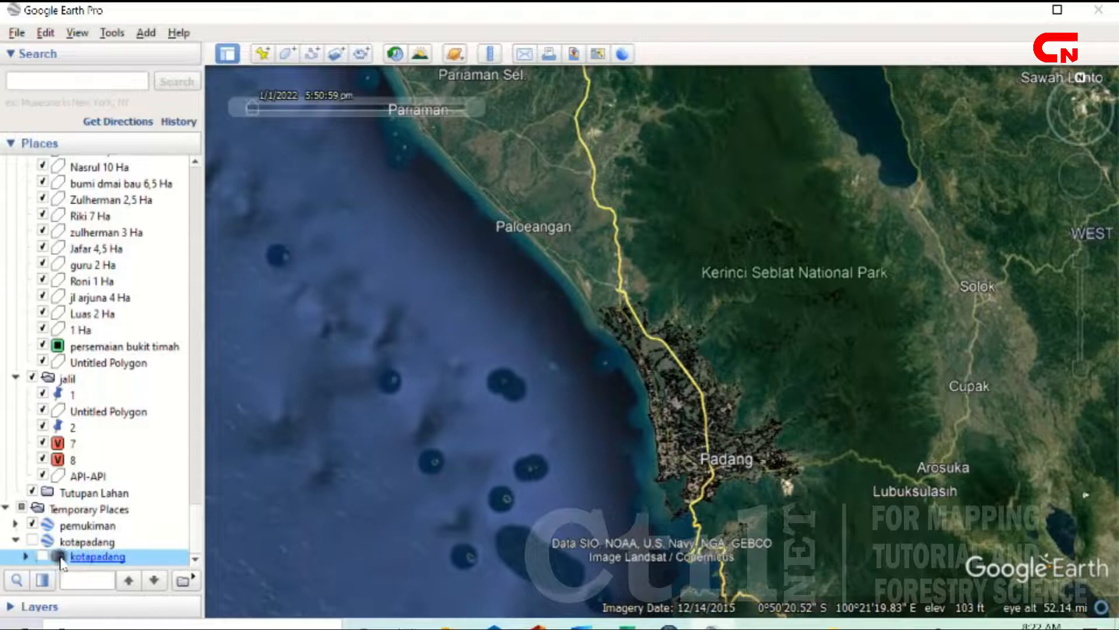
left_click(16, 541)
left_click(33, 555)
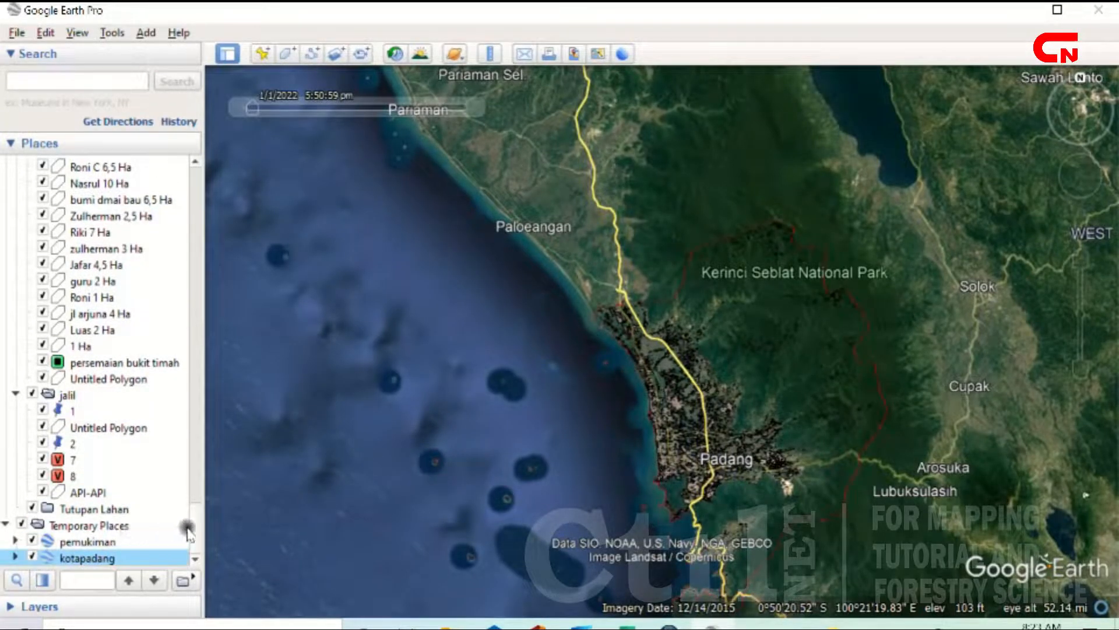
Step: Set the line color of the pemukiman layer in Temporary Places to red (#ff0000)
scroll(646, 309, "up", 4)
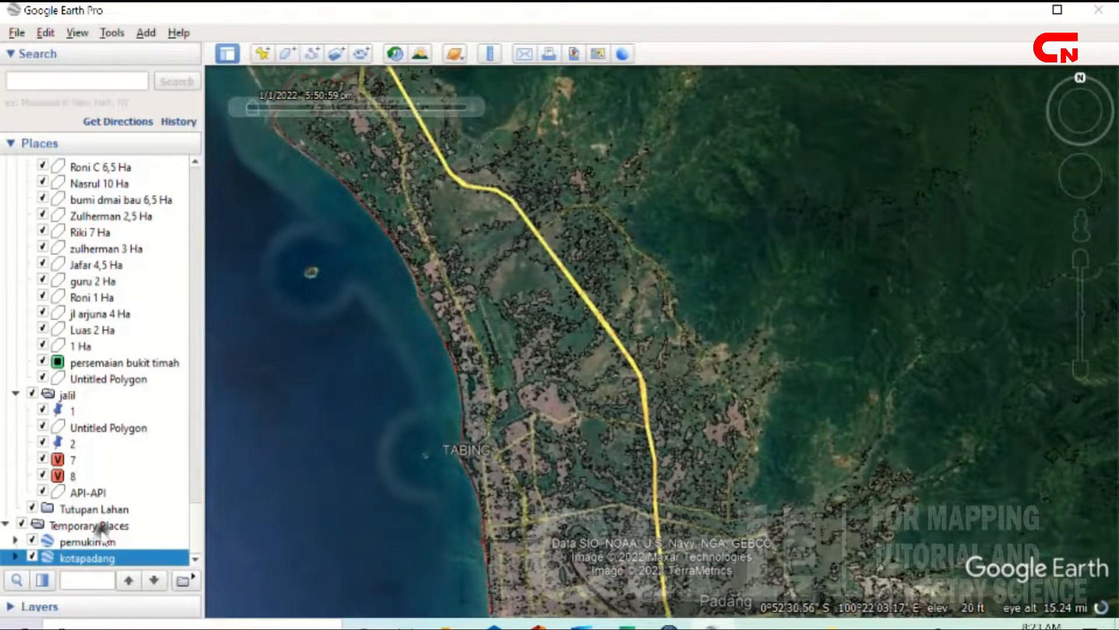
left_click(142, 539)
right_click(143, 541)
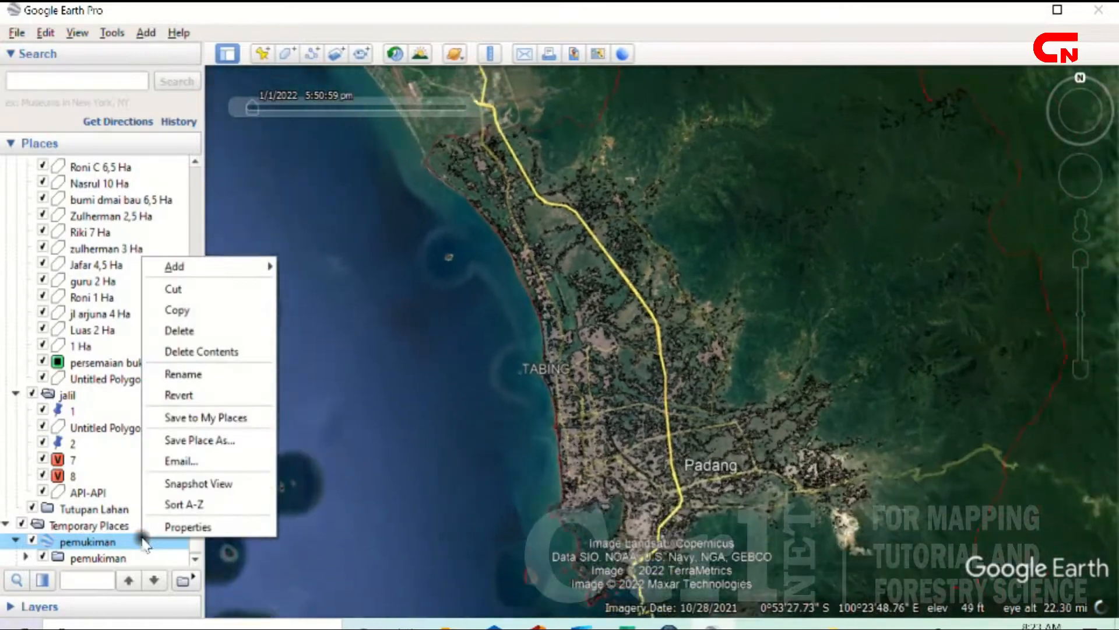
left_click(165, 529)
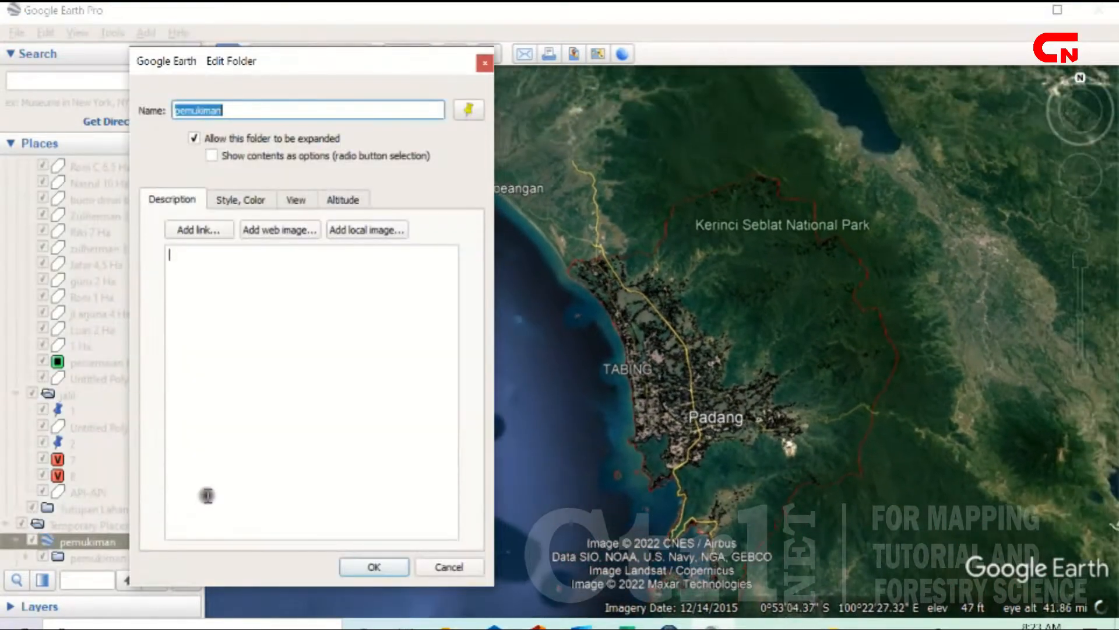
left_click(247, 204)
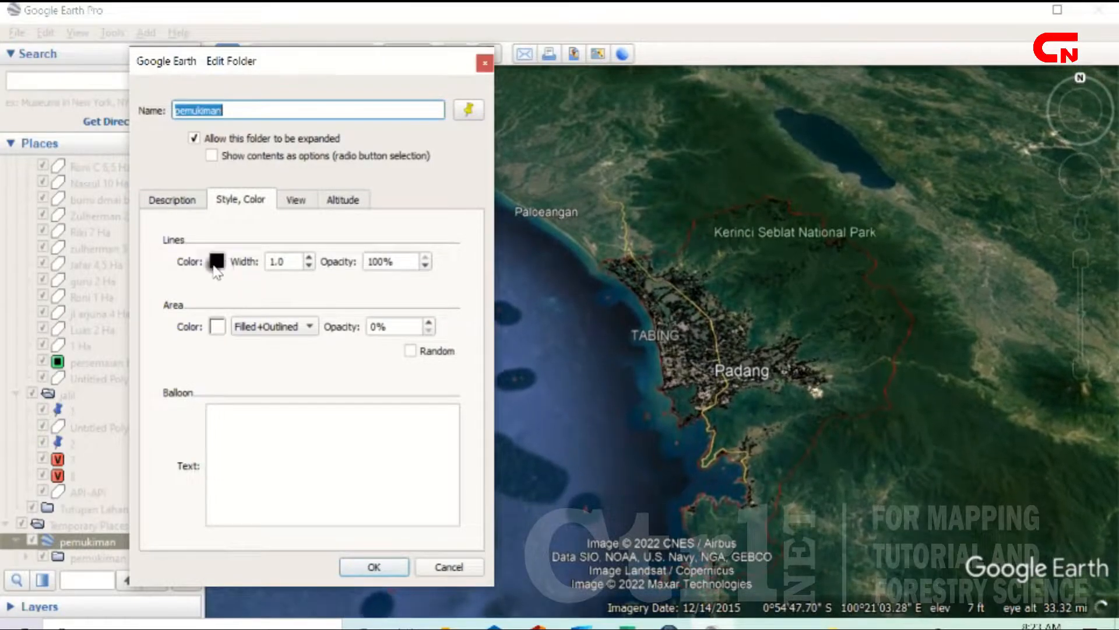
left_click(218, 262)
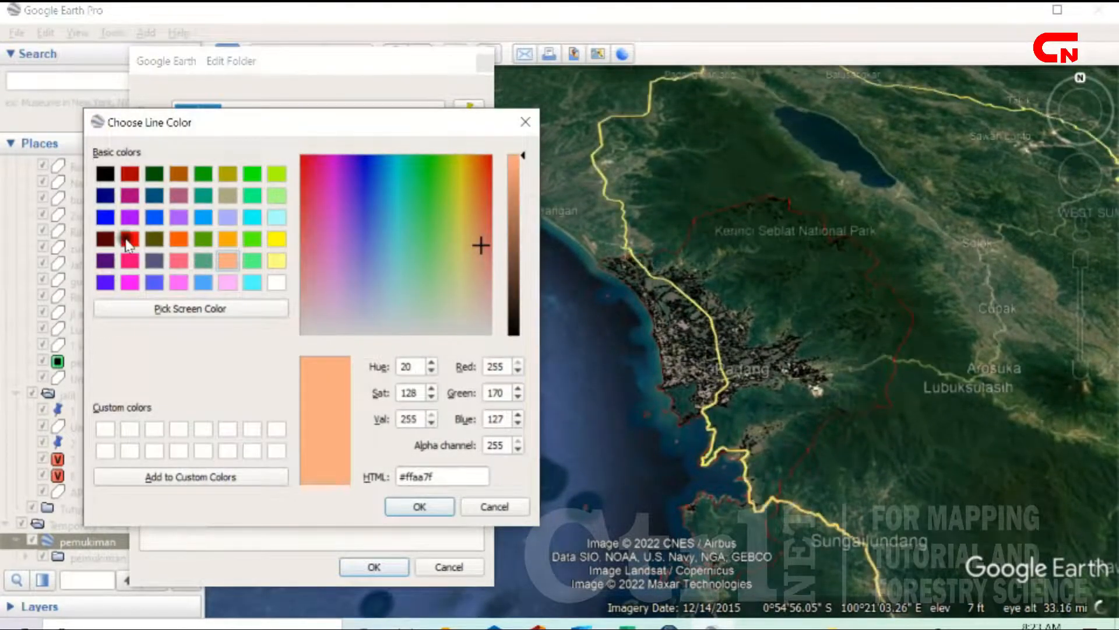
left_click(130, 240)
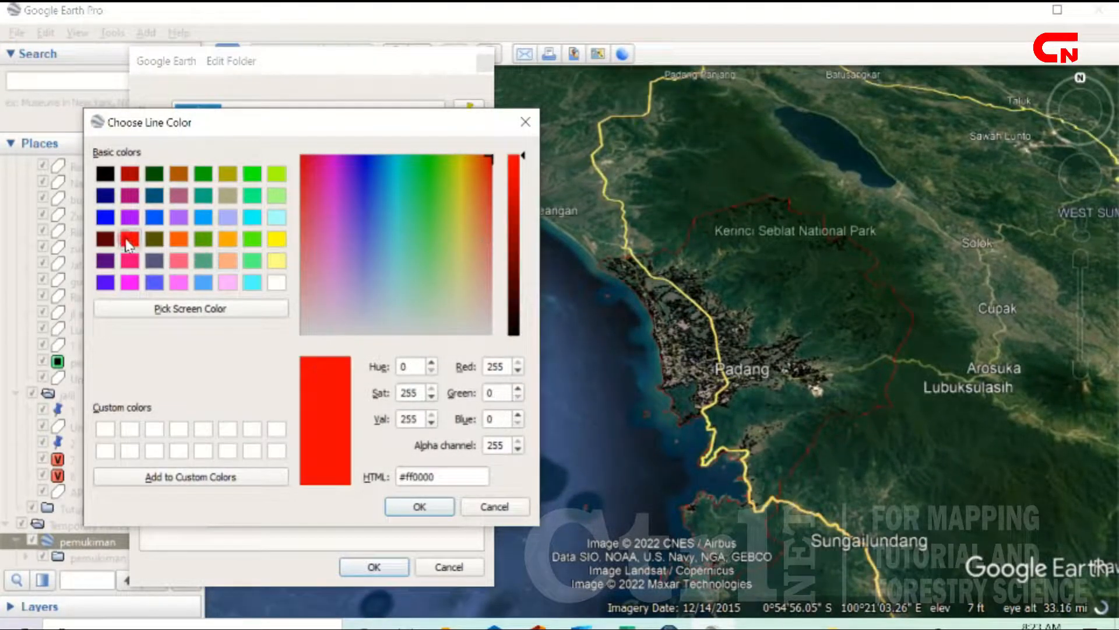
left_click(421, 507)
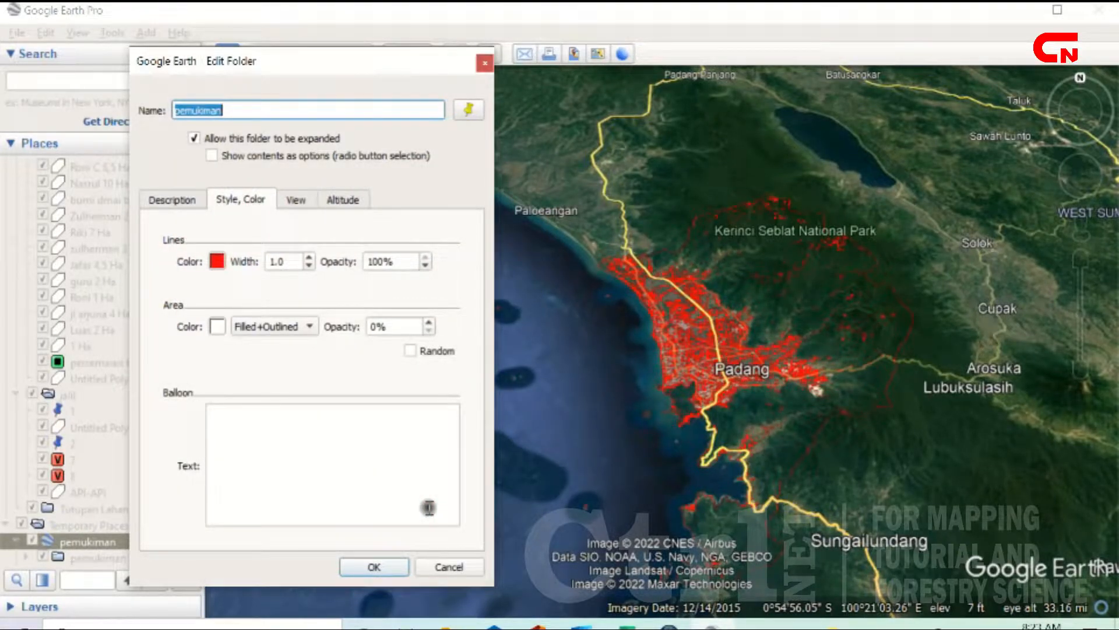
left_click(373, 564)
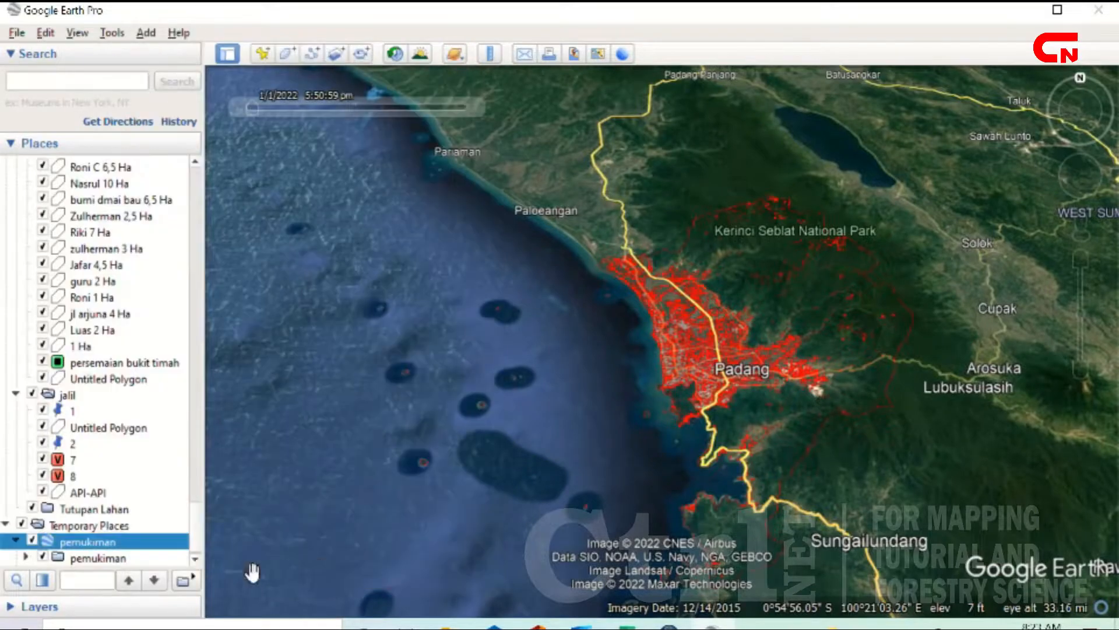
Step: Set the line color of the kotapadang boundary in Temporary Places to yellow (#ffff00)
left_click(198, 560)
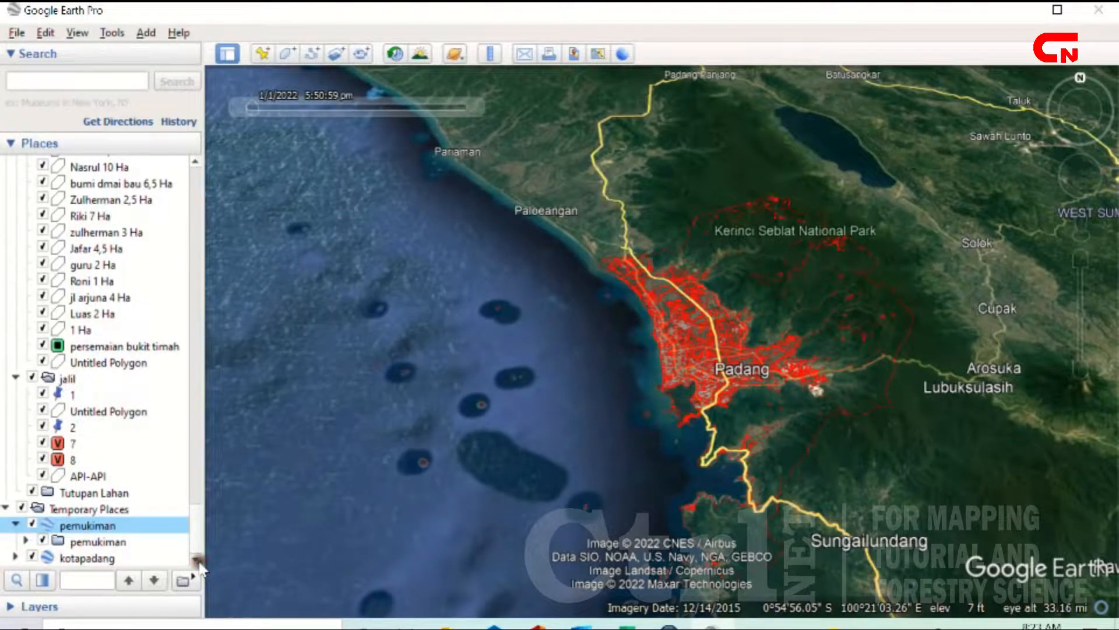
left_click(109, 560)
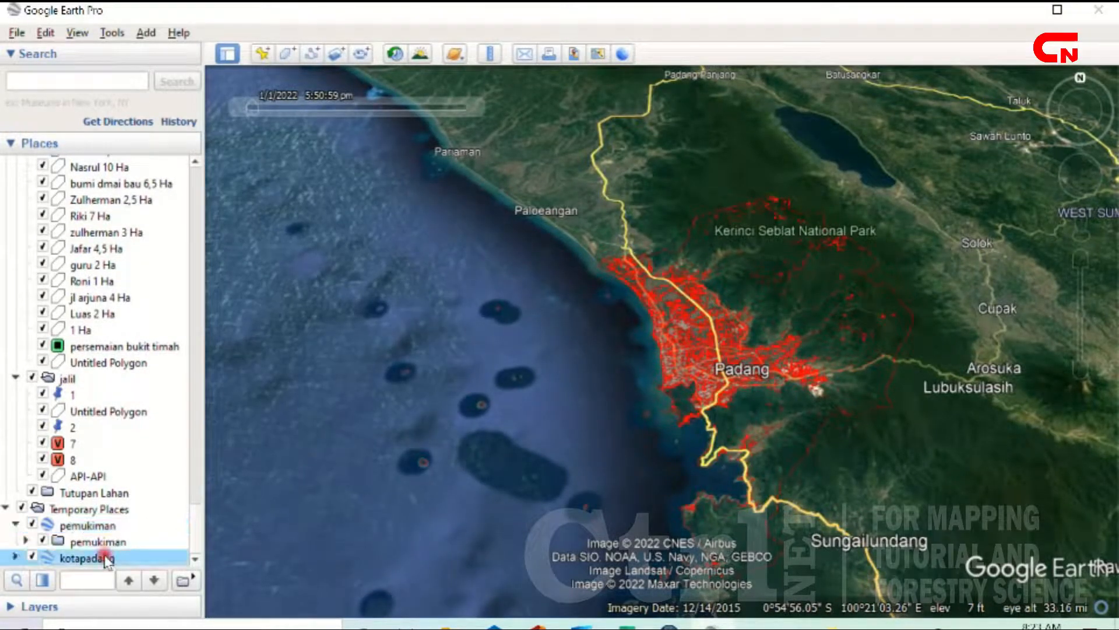
right_click(108, 559)
left_click(143, 542)
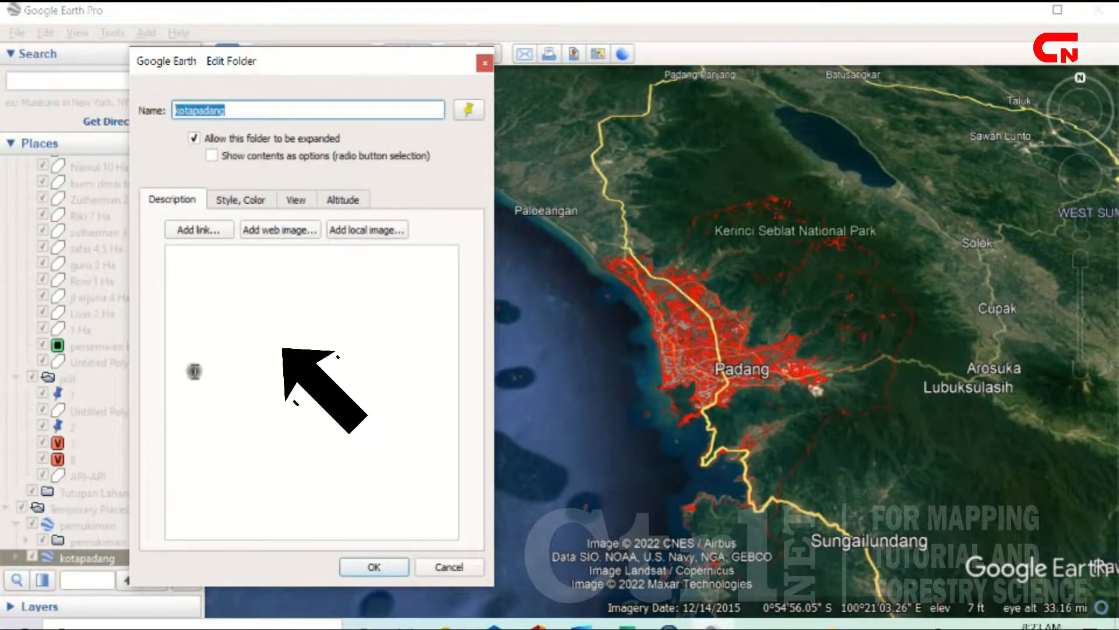
left_click(244, 201)
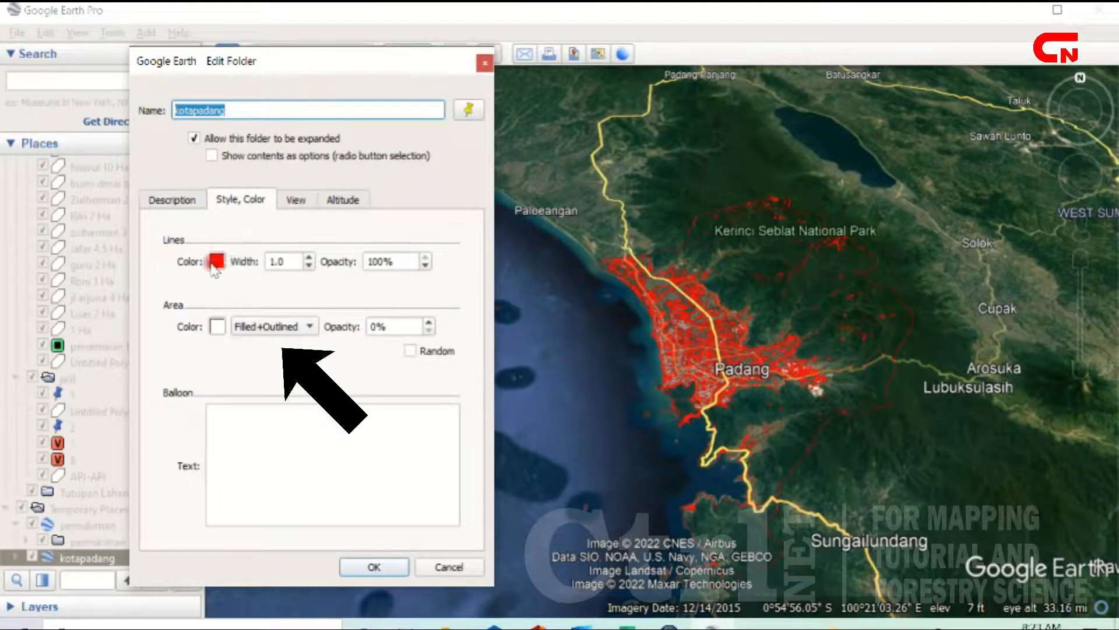
left_click(216, 261)
left_click(275, 240)
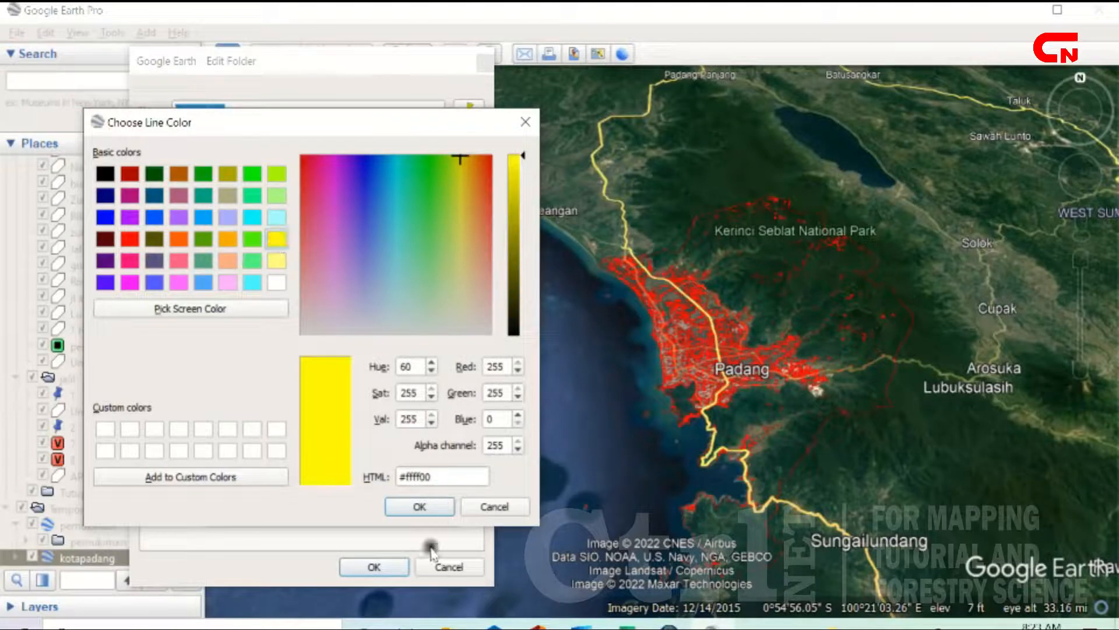
left_click(422, 507)
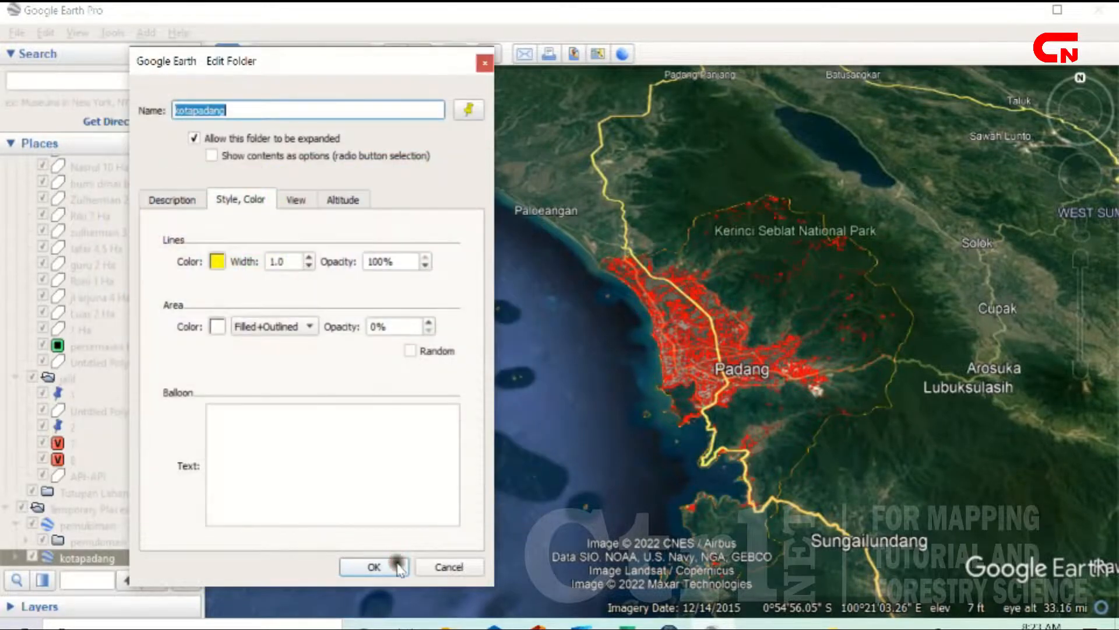
left_click(374, 567)
Step: Compare the pemukiman outlines with the imagery of the housing areas around Sungai Lareh, north of Padang
left_click_drag(673, 299, 490, 409)
left_click_drag(572, 372, 592, 316)
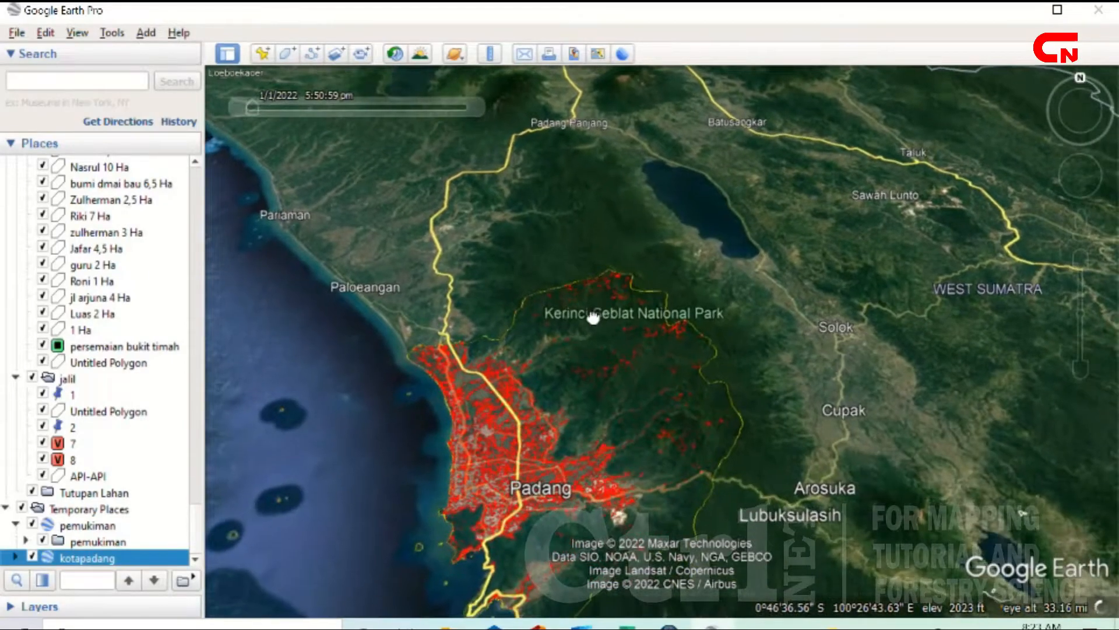
left_click(87, 525)
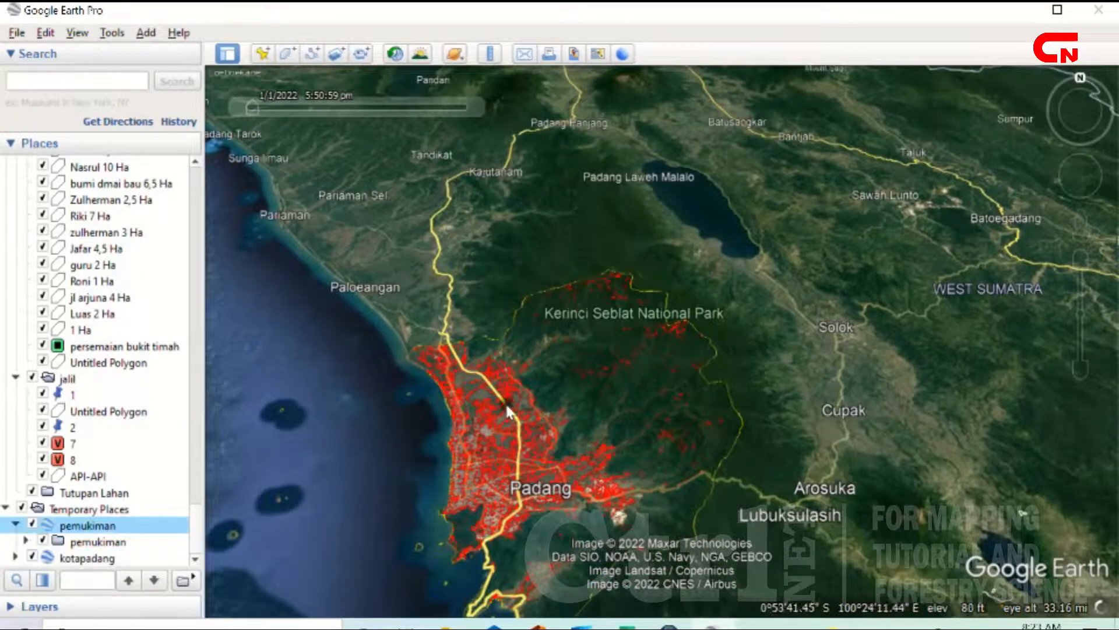
scroll(507, 399, "up", 5)
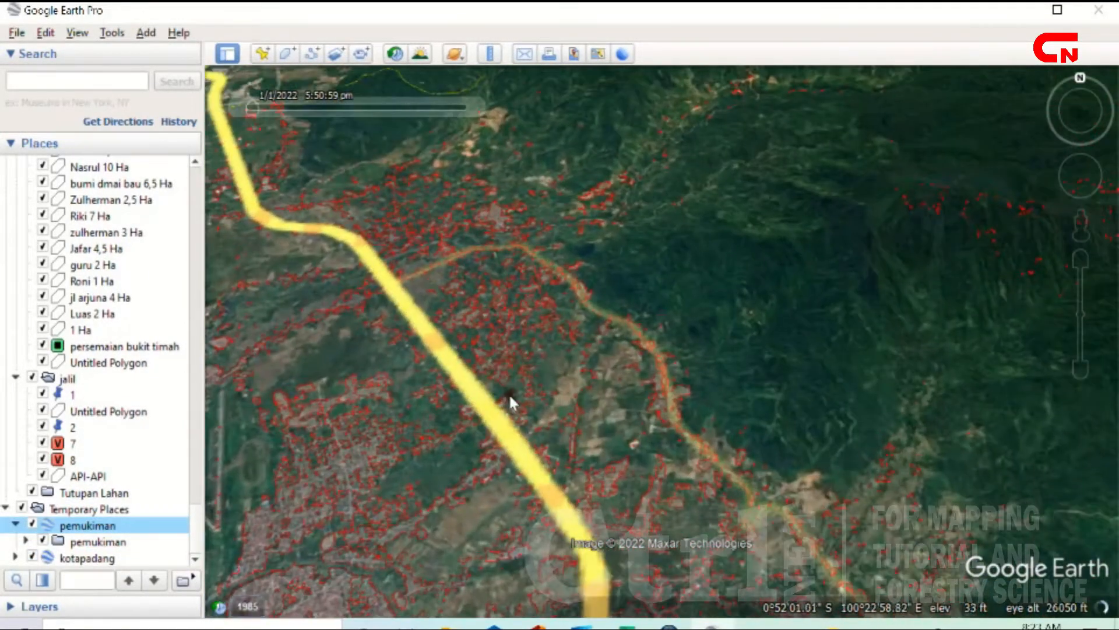
scroll(536, 289, "up", 4)
left_click_drag(650, 433, 443, 355)
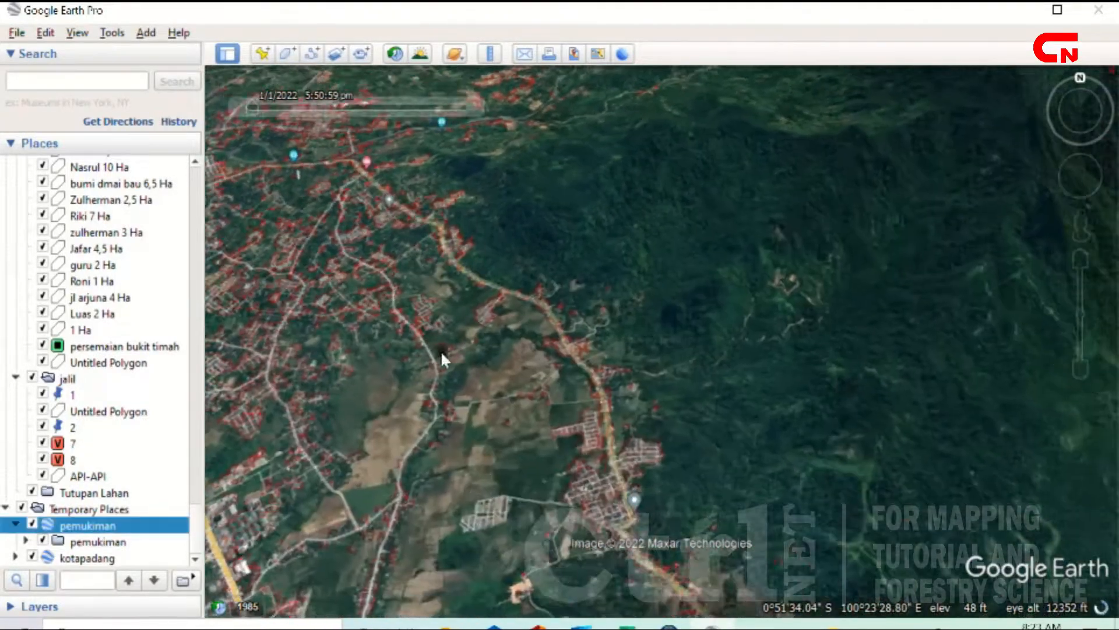
scroll(565, 410, "up", 4)
left_click_drag(494, 512, 694, 437)
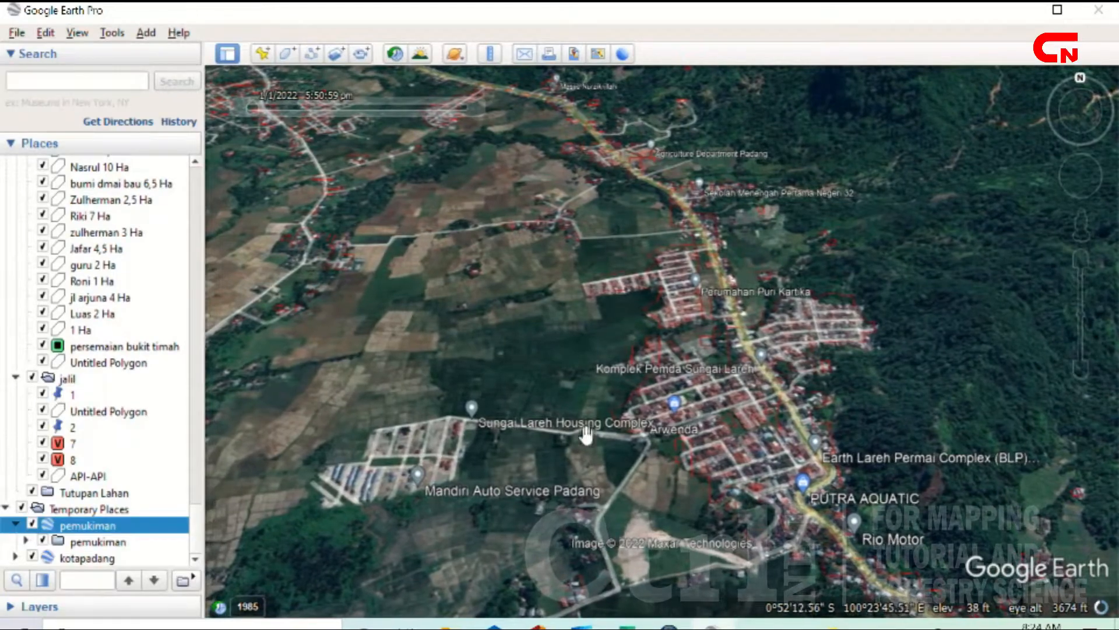
left_click_drag(735, 372, 587, 517)
left_click_drag(519, 460, 682, 456)
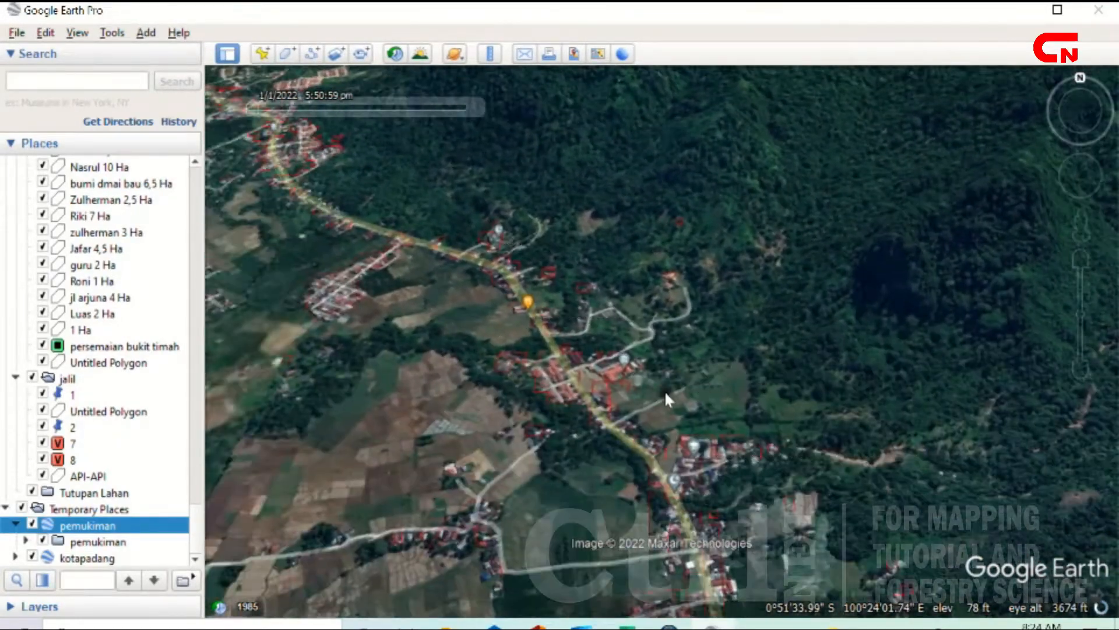
scroll(547, 345, "down", 5)
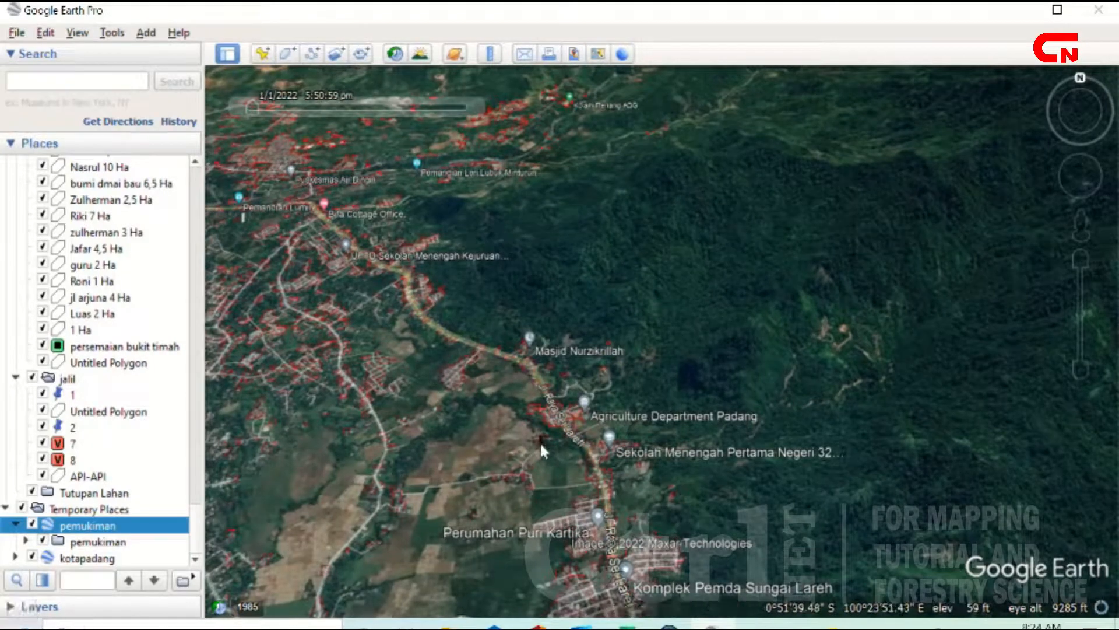
scroll(408, 470, "down", 5)
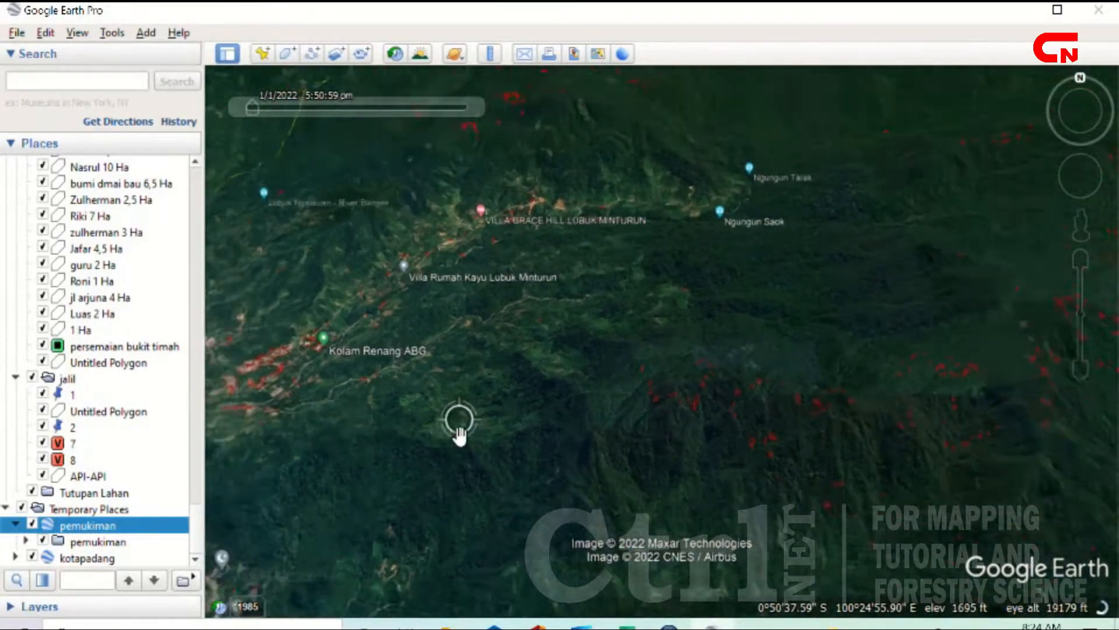
Step: Inspect the pemukiman outlines scattered over the forest along Padang's northern boundary near Kerinci Seblat National Park
scroll(607, 337, "down", 5)
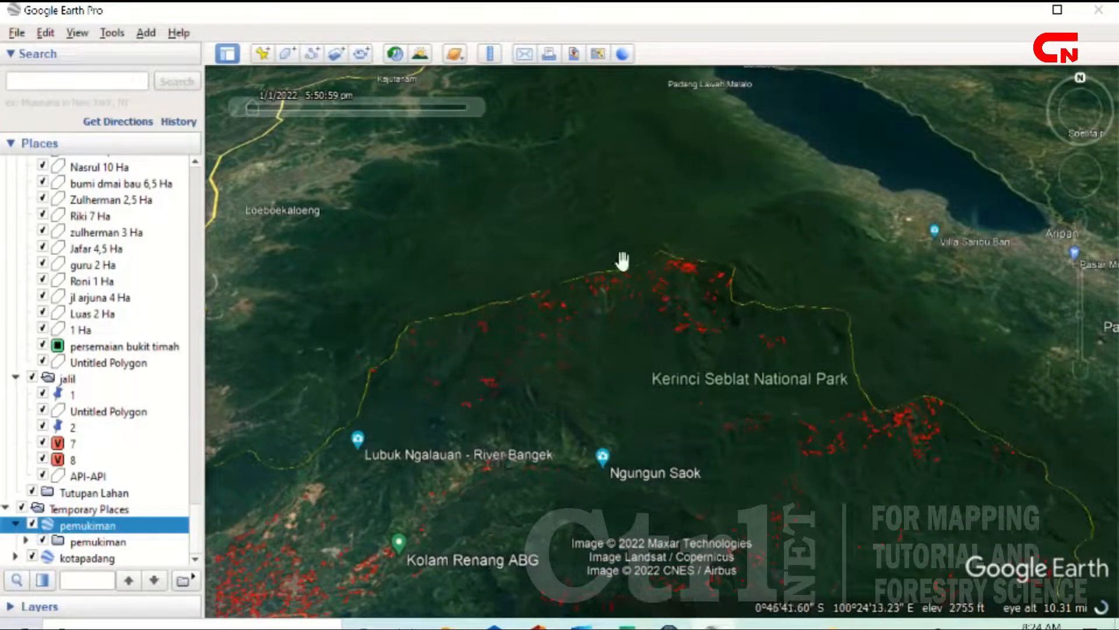
scroll(586, 291, "up", 5)
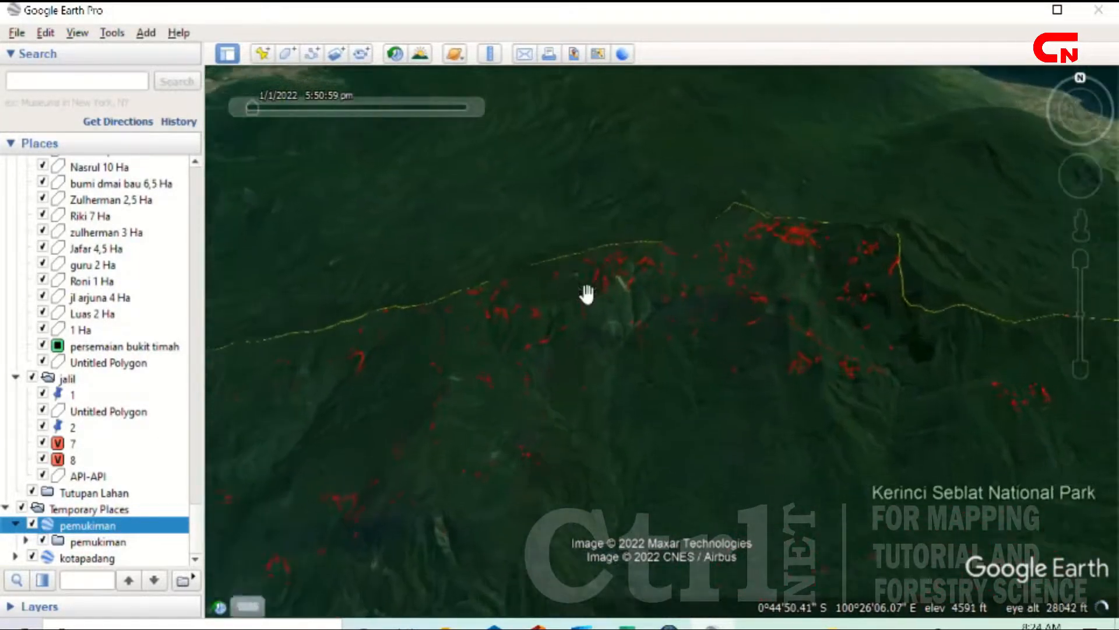
scroll(586, 292, "up", 2)
scroll(357, 358, "up", 2)
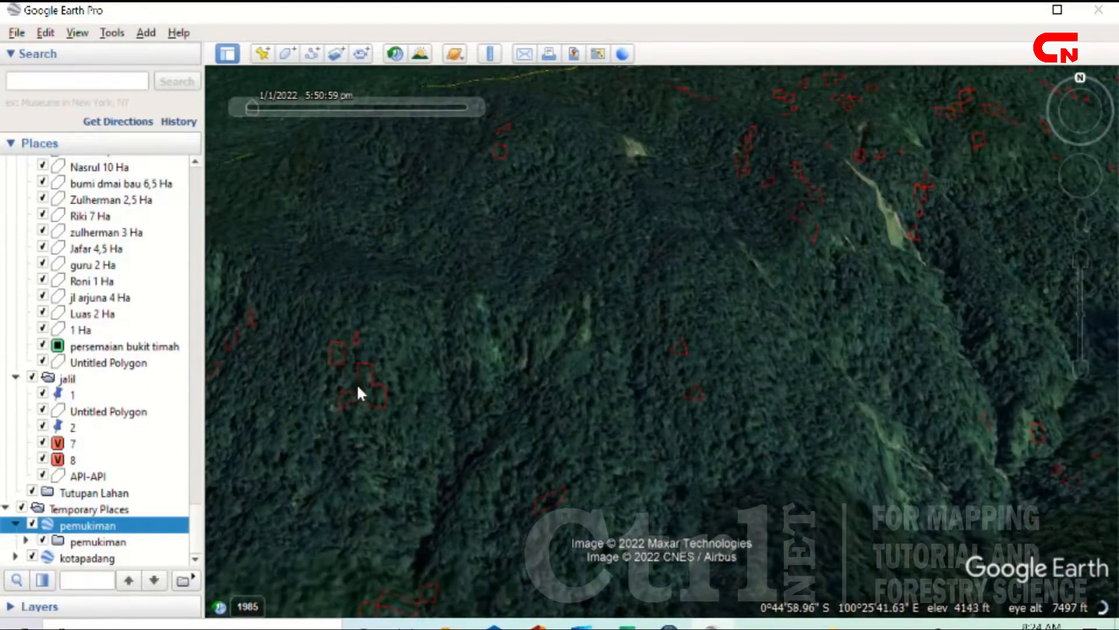
left_click_drag(822, 264, 686, 438)
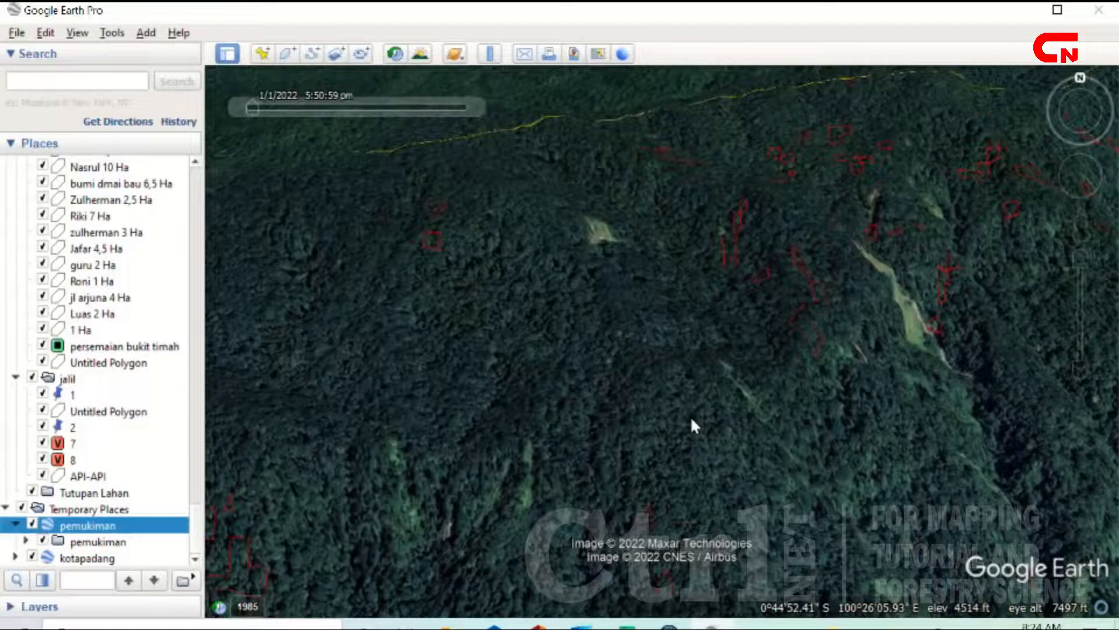
left_click_drag(542, 446, 854, 274)
left_click_drag(349, 248, 685, 245)
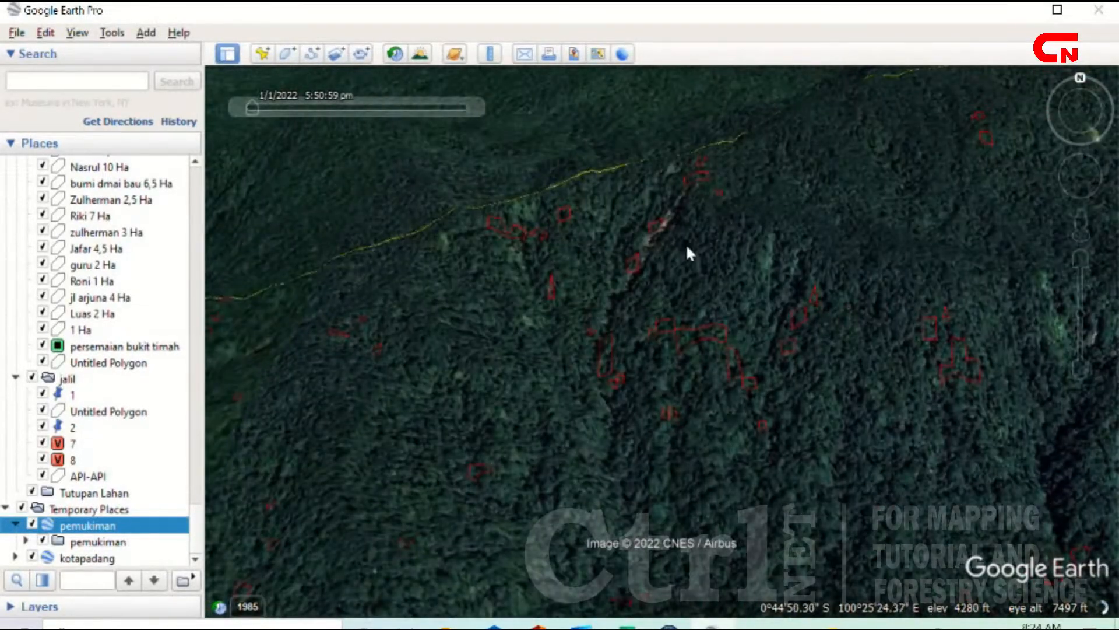
left_click_drag(525, 411, 701, 378)
scroll(629, 251, "down", 3)
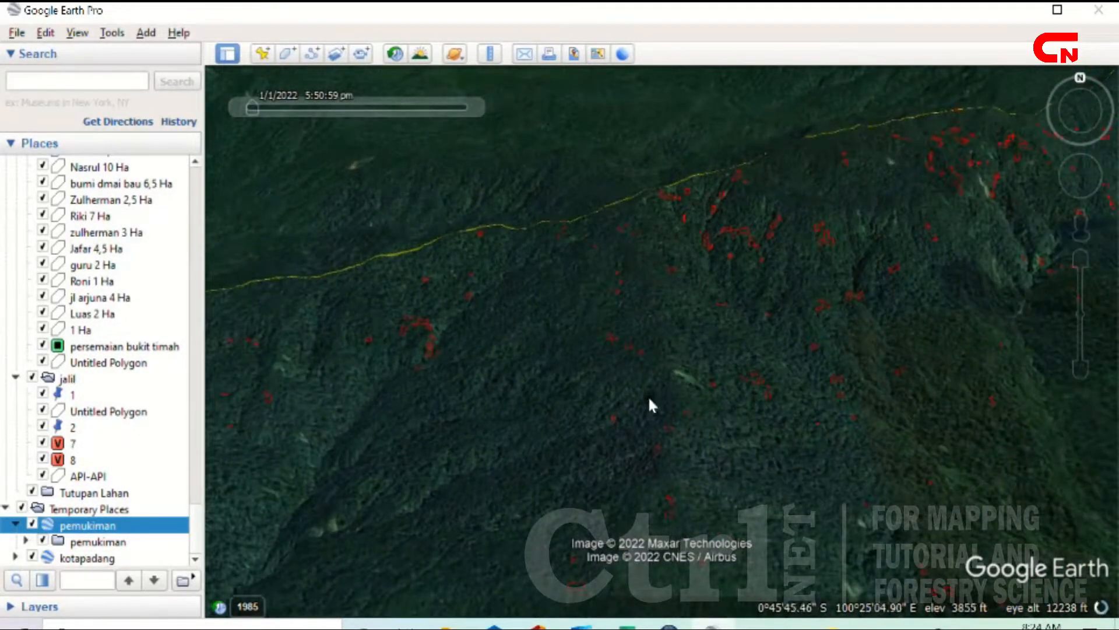
left_click_drag(650, 551, 900, 405)
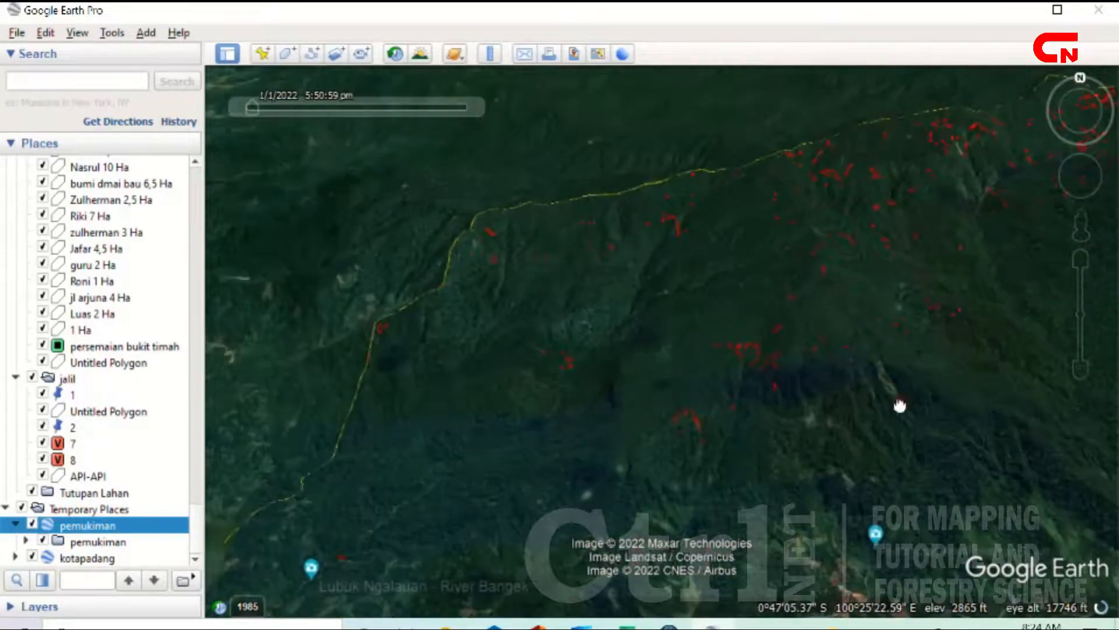
left_click_drag(745, 492, 484, 240)
left_click_drag(619, 407, 335, 409)
left_click_drag(903, 260, 545, 358)
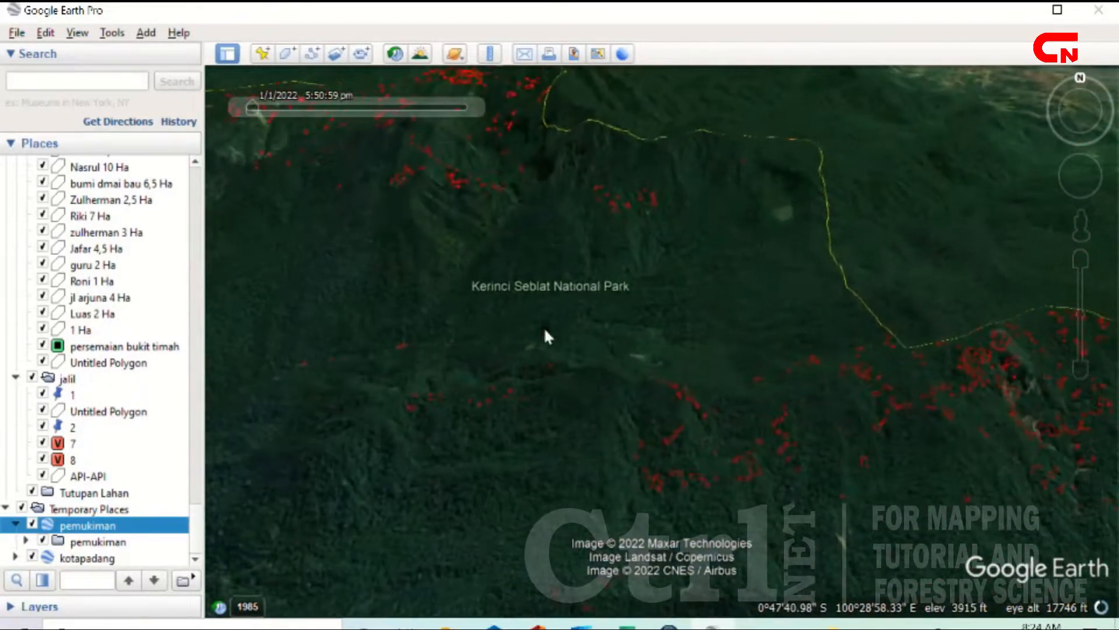
Step: Inspect the pemukiman outlines around the rocky ridge near the northeastern boundary and in the forest south of it
left_click_drag(864, 427, 428, 329)
scroll(520, 313, "up", 2)
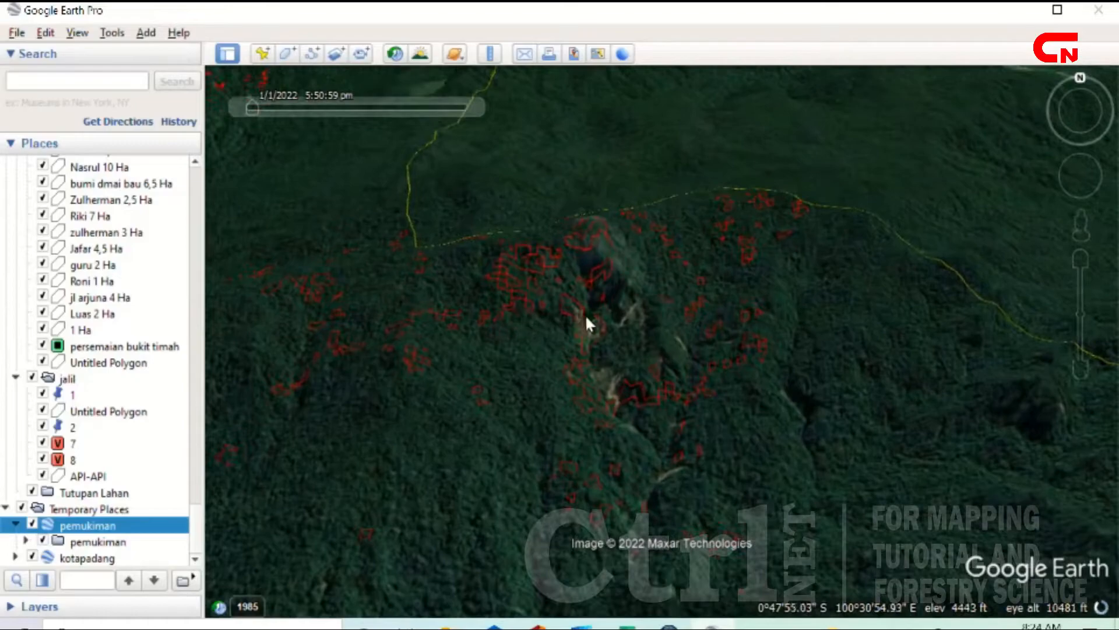
scroll(619, 320, "up", 2)
scroll(512, 338, "up", 2)
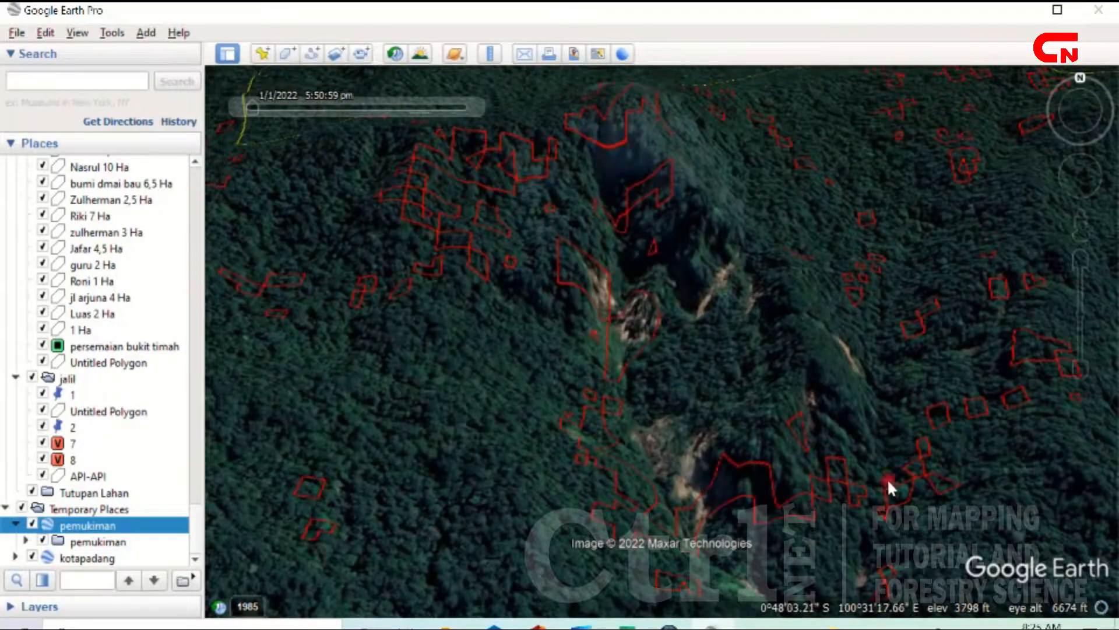
left_click_drag(888, 482, 423, 347)
scroll(403, 443, "down", 3)
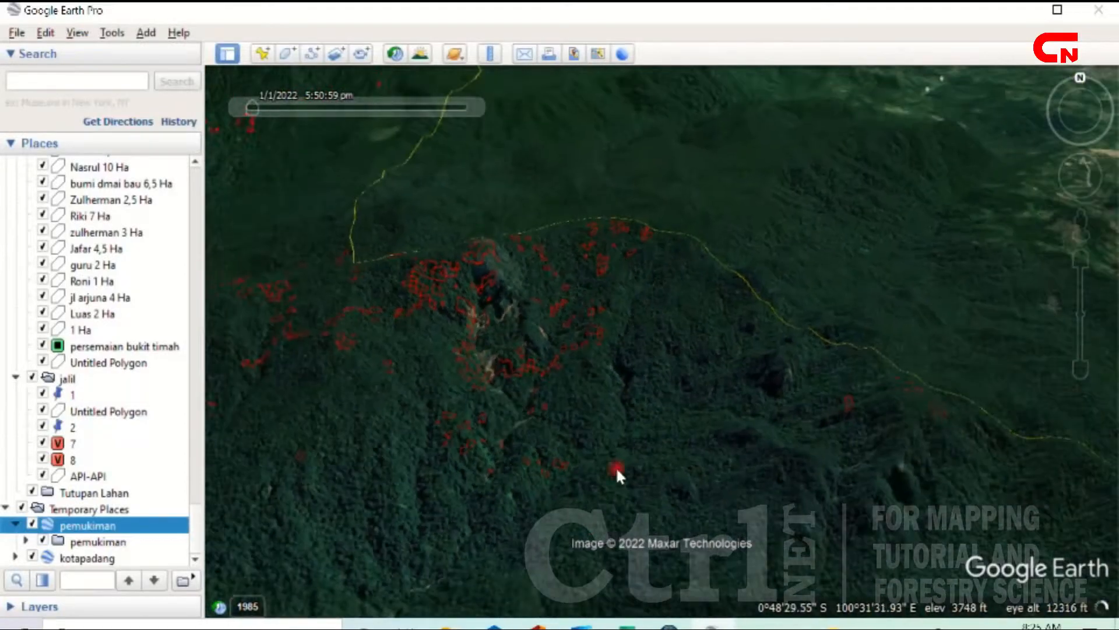
scroll(673, 367, "up", 4)
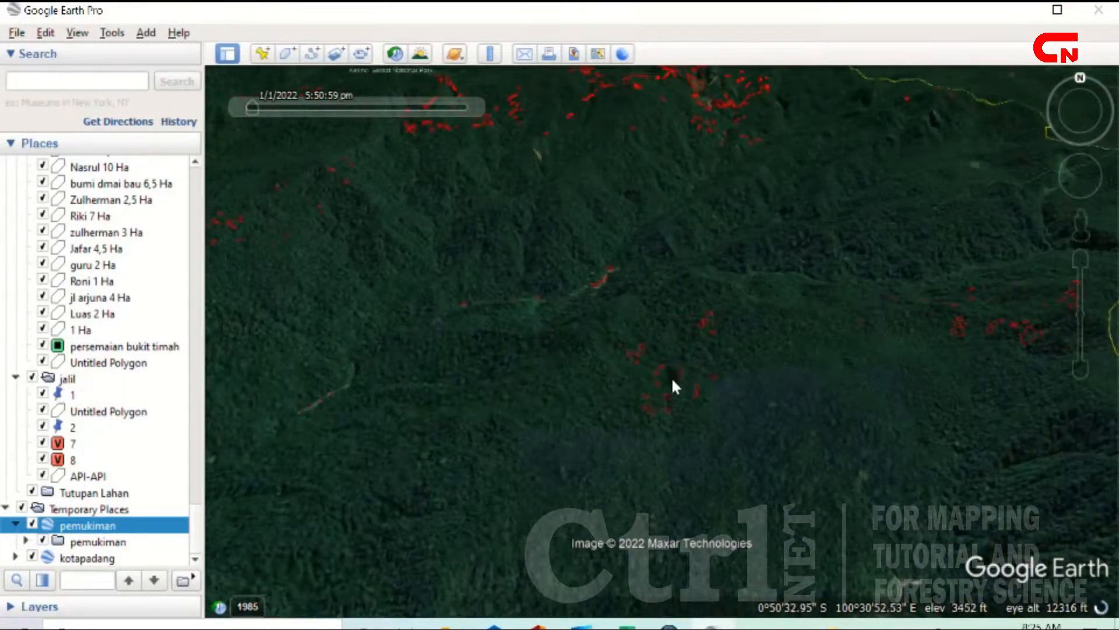
scroll(677, 358, "down", 5)
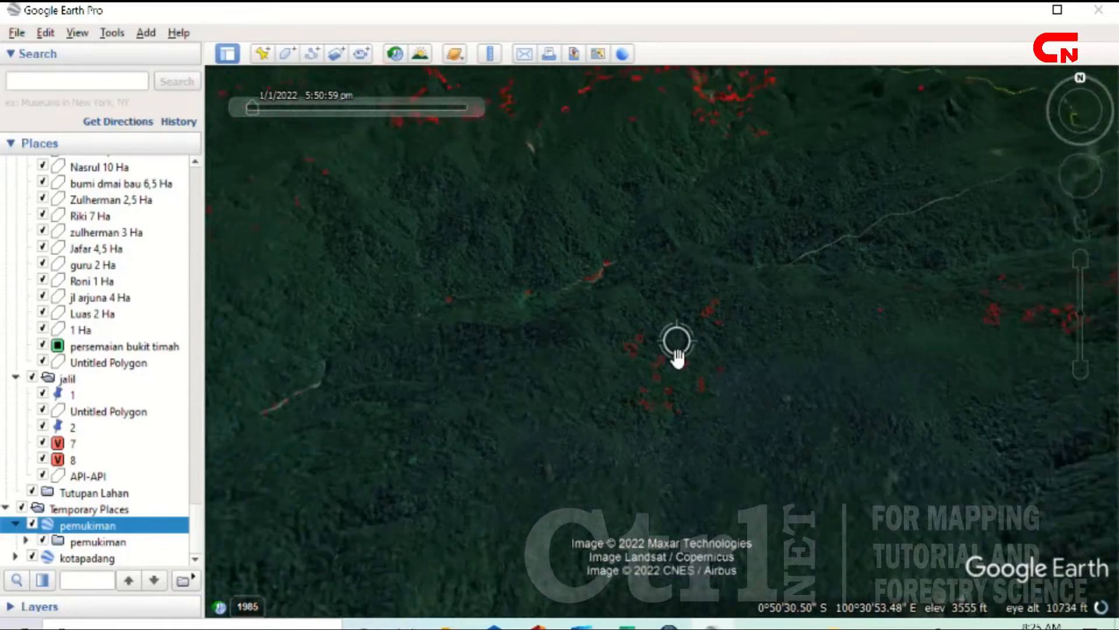
Step: Inspect the pemukiman outlines in the forested hills east of Dam 1 Bendungan
left_click_drag(629, 390, 612, 227)
left_click_drag(624, 325, 487, 192)
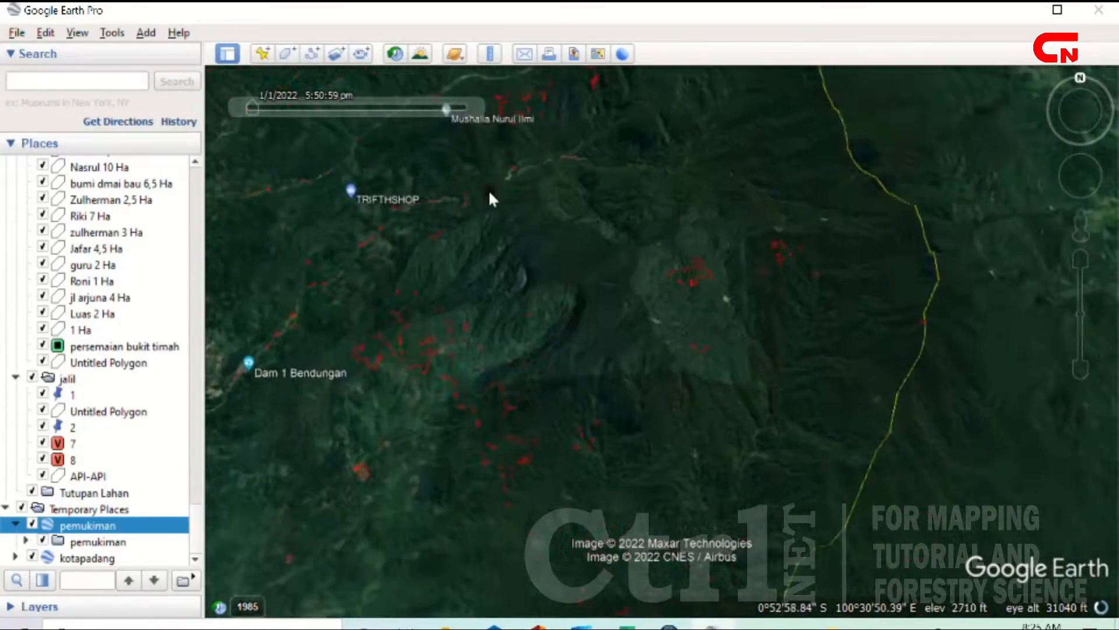
left_click_drag(518, 267, 642, 231)
scroll(507, 302, "up", 3)
scroll(595, 279, "up", 5)
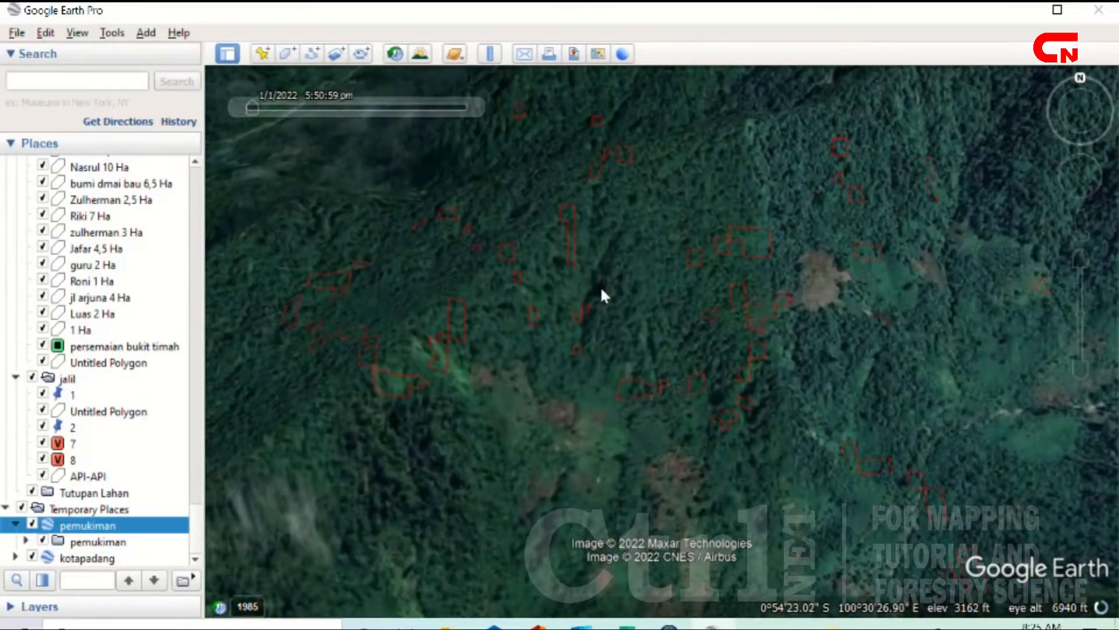
scroll(600, 276, "down", 3)
scroll(626, 326, "down", 3)
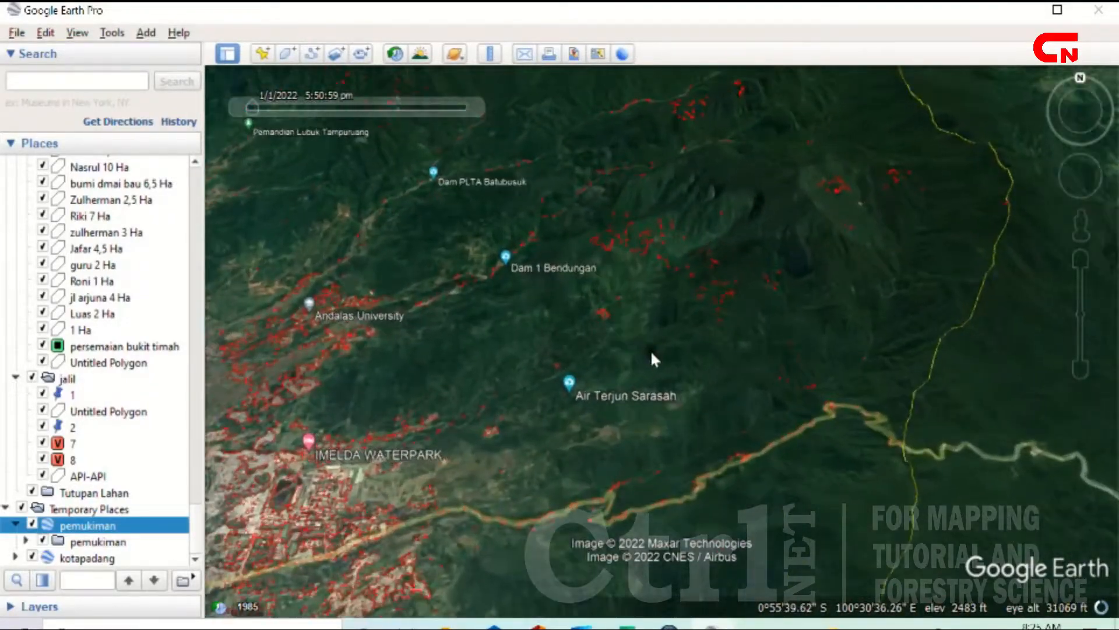
Step: Examine the pemukiman outlines in the forest near Panorama II Sitinjau and along the road there
scroll(651, 352, "up", 4)
left_click_drag(646, 385, 560, 111)
left_click_drag(694, 321, 350, 312)
scroll(696, 210, "up", 4)
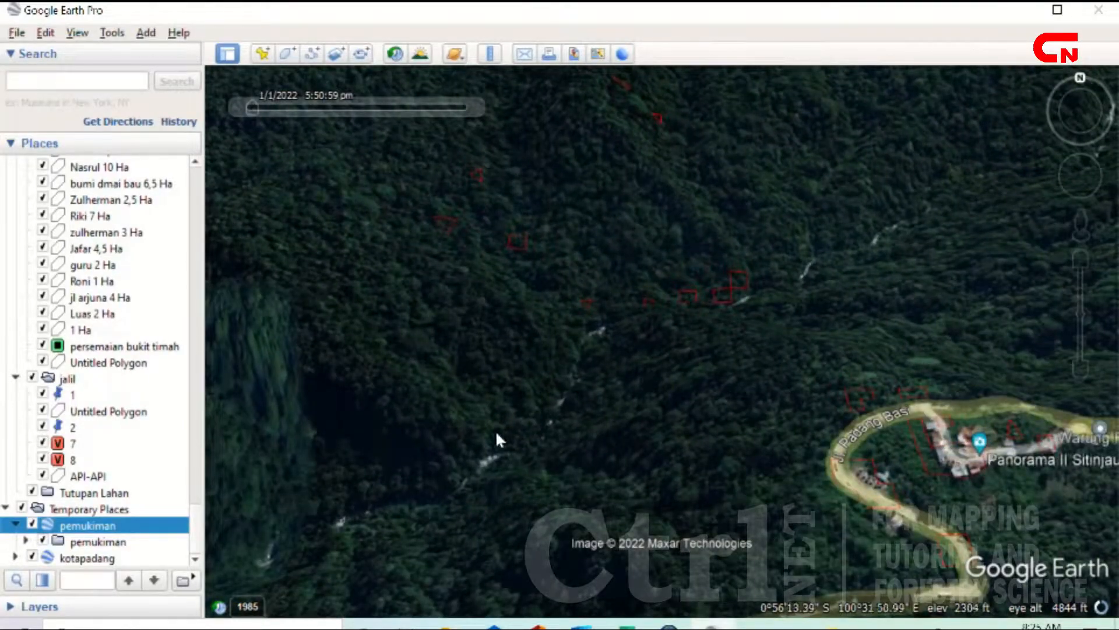
left_click_drag(496, 433, 594, 245)
left_click_drag(589, 396, 717, 400)
scroll(588, 402, "down", 6)
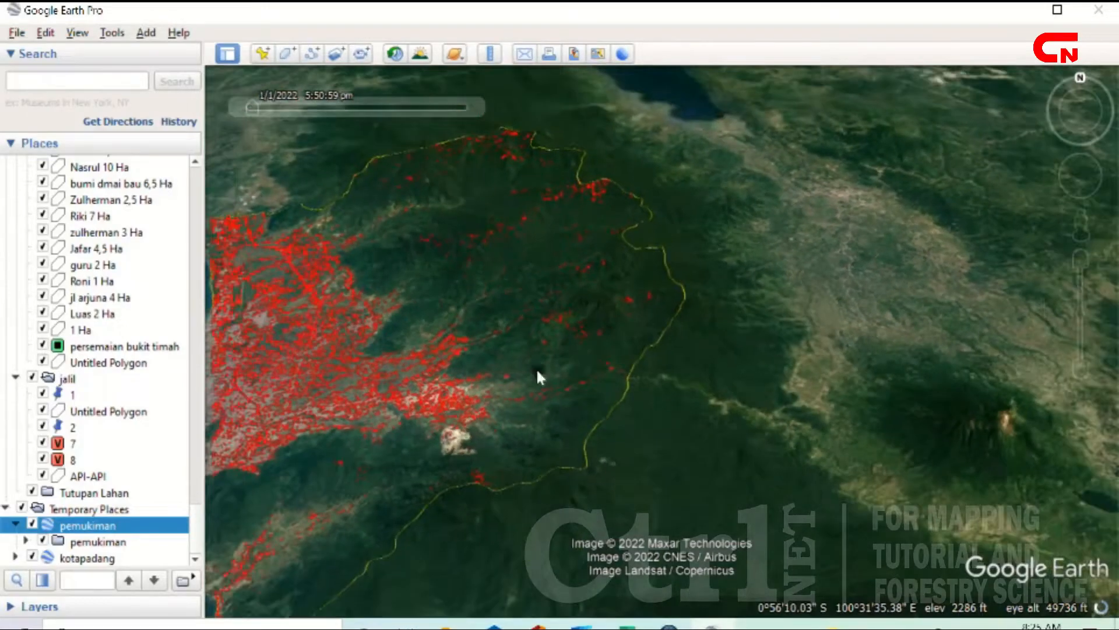
Step: Start a new polygon over the northern forest of Padang and set its area style to Outlined
left_click_drag(538, 371, 568, 454)
left_click_drag(486, 297, 517, 355)
scroll(510, 344, "up", 2)
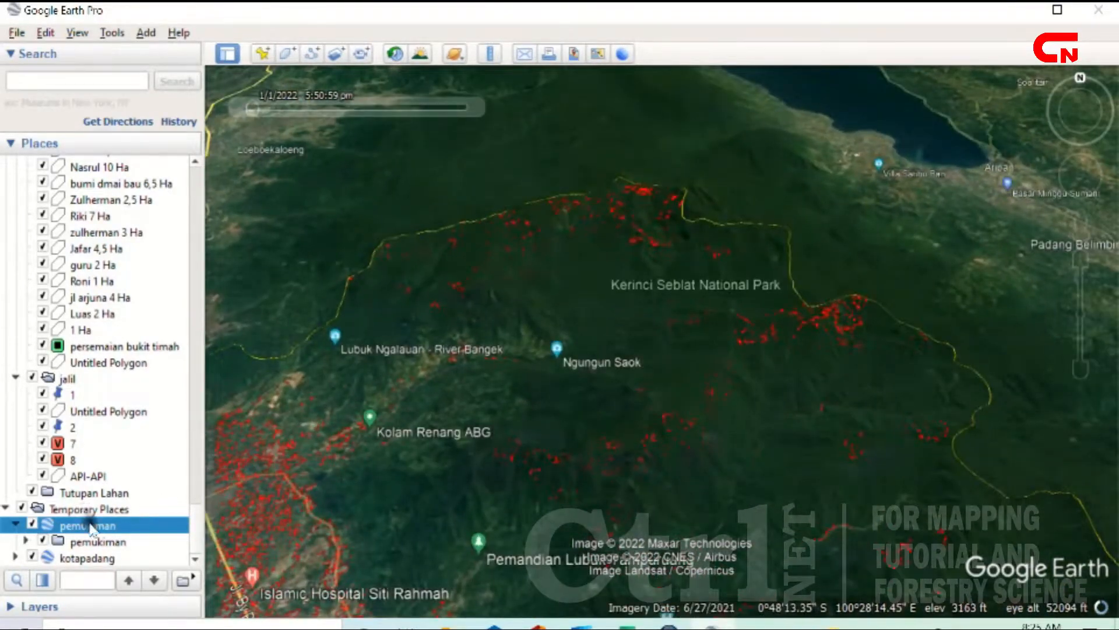
left_click(283, 54)
left_click(240, 151)
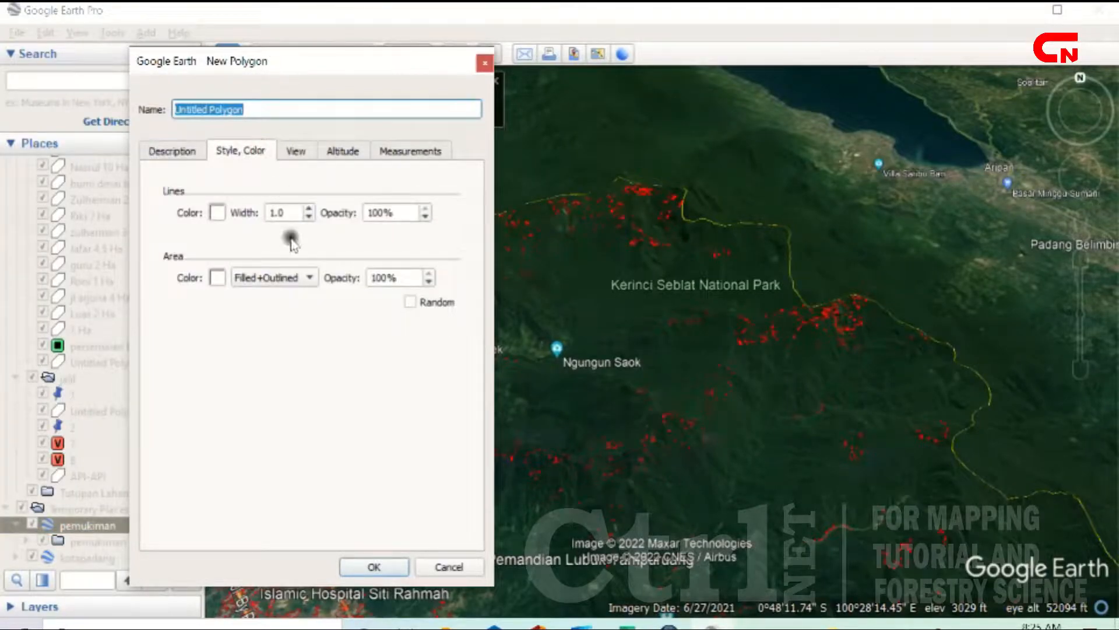
left_click(289, 278)
left_click(290, 259)
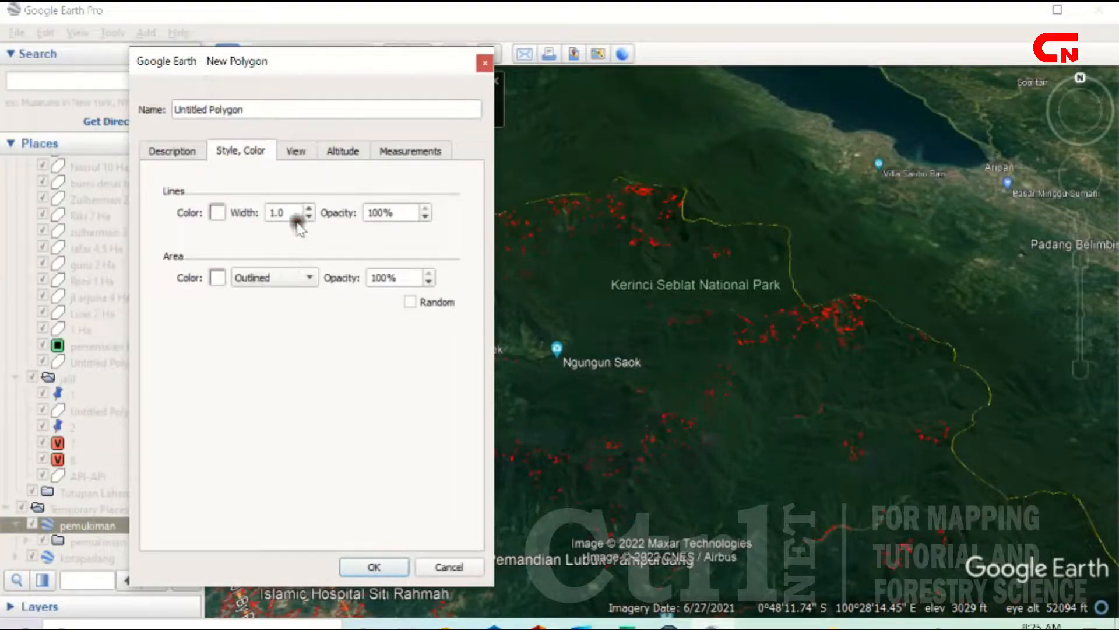
left_click_drag(373, 73, 209, 68)
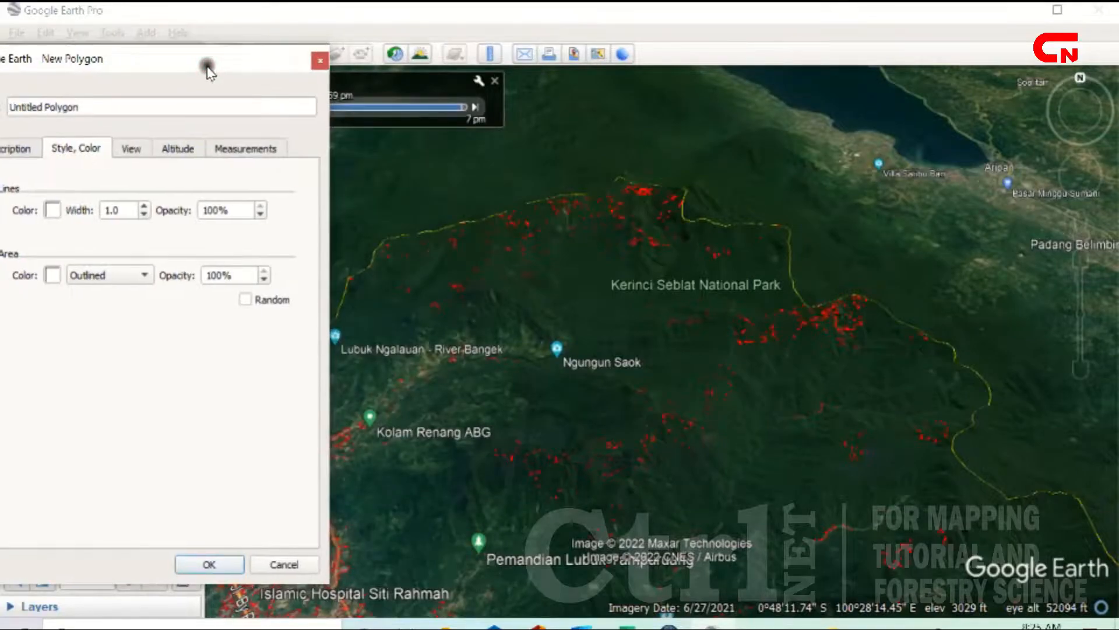
Step: Trace the polygon's first edge eastward from near Padang's northwestern boundary, passing below the scattered pemukiman outlines north of Lubuk Minturun
scroll(358, 269, "up", 3)
scroll(359, 269, "up", 2)
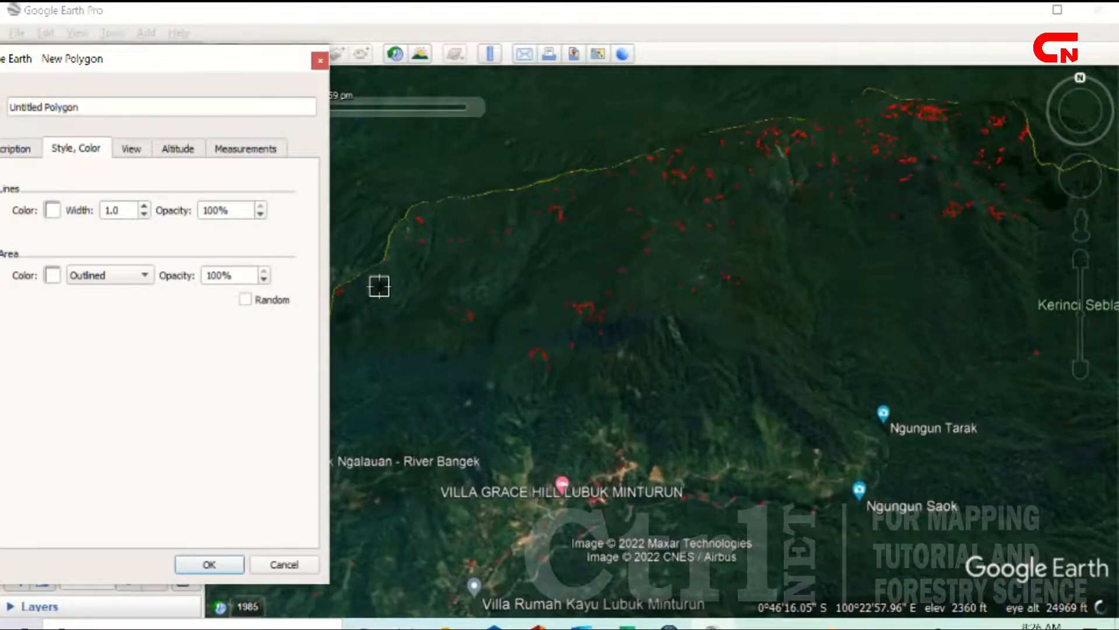
left_click(351, 324)
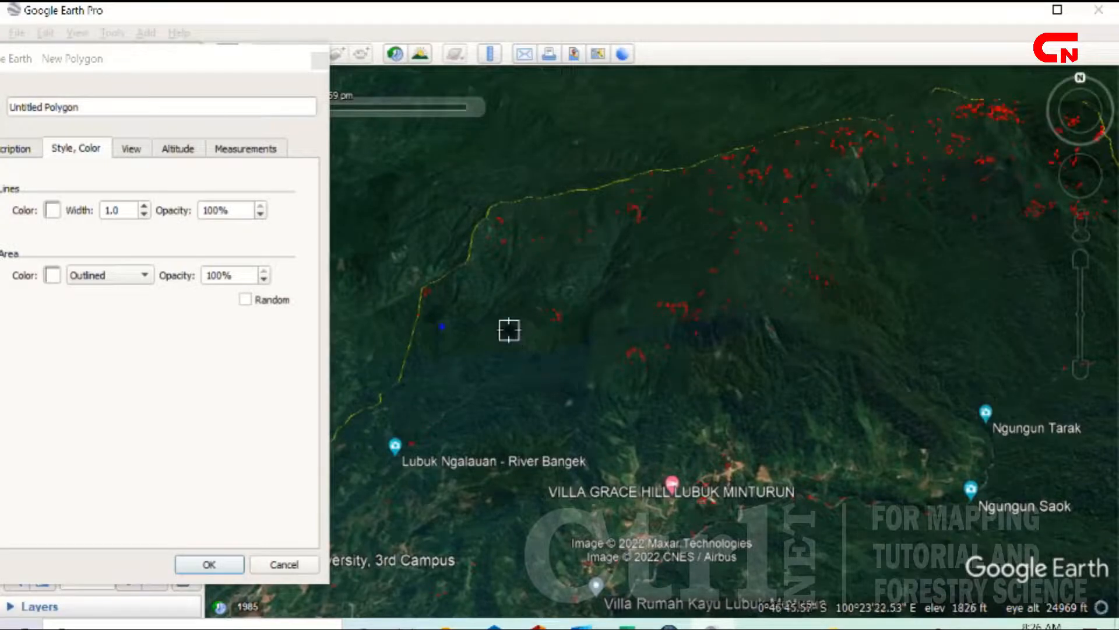
left_click(502, 320)
left_click(527, 338)
left_click(555, 364)
left_click(616, 338)
left_click(621, 376)
left_click(648, 381)
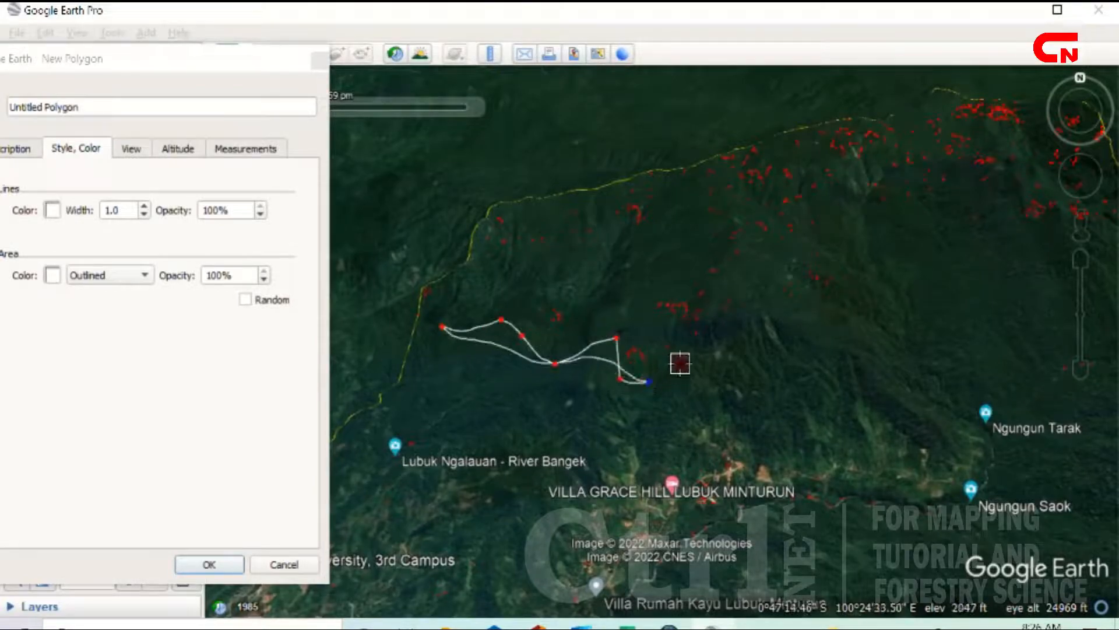
left_click(699, 354)
left_click(734, 326)
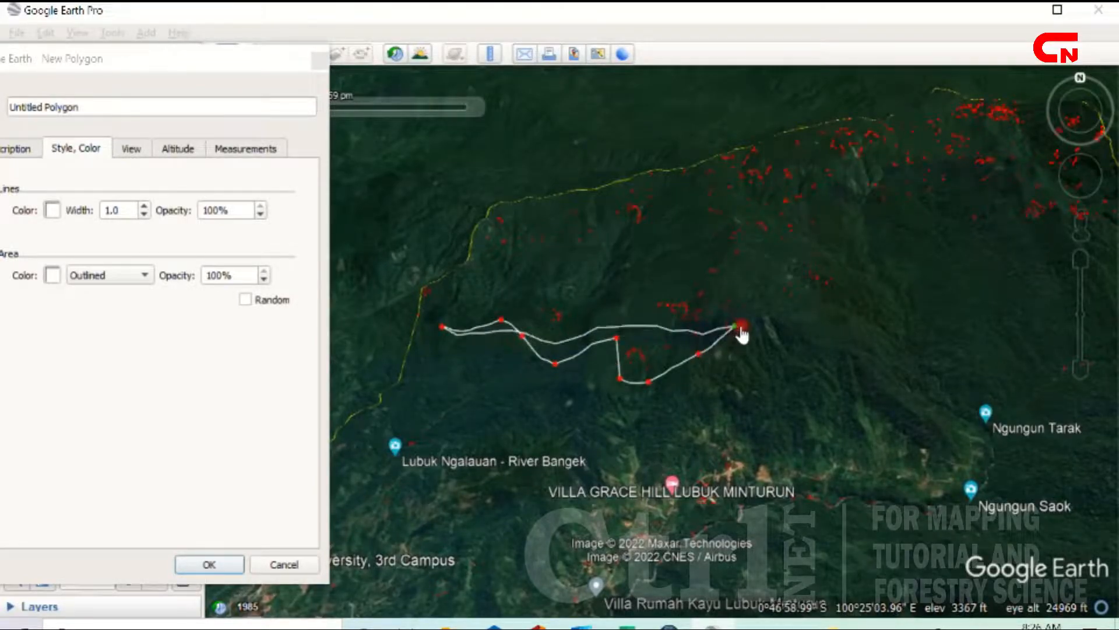
left_click(769, 342)
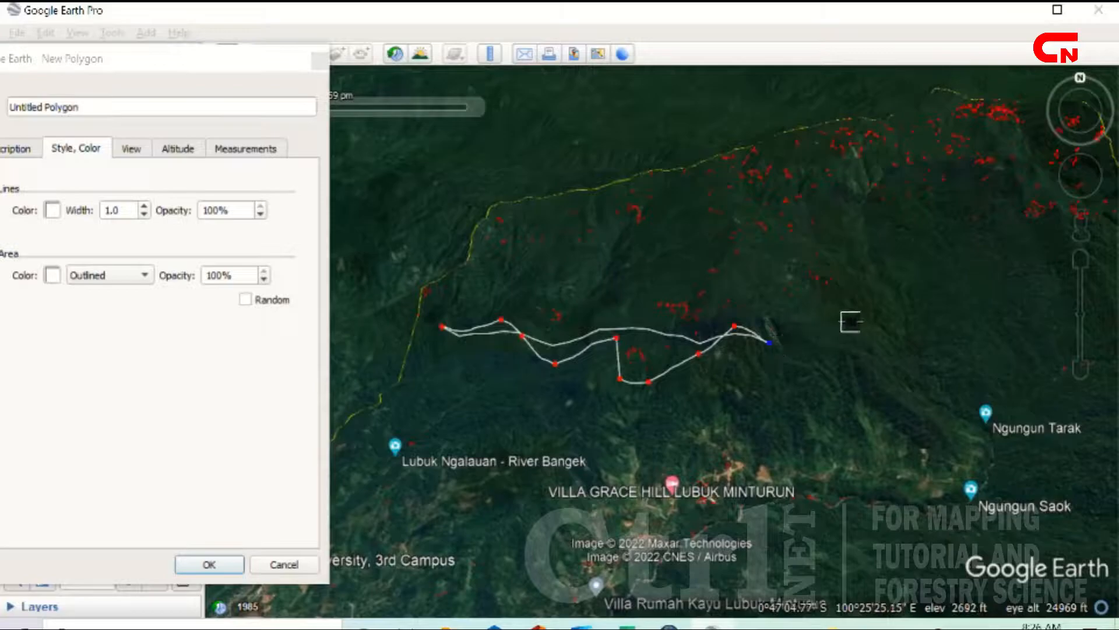
left_click(824, 318)
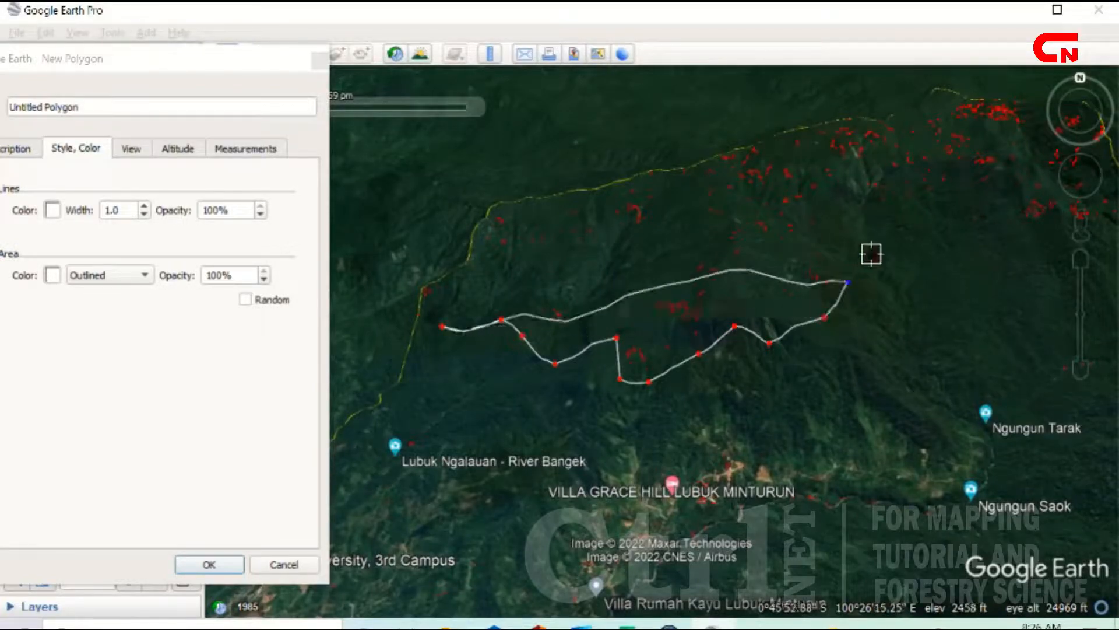
Step: Continue the polygon edge eastward through the Kerinci Seblat forest north of Ngungun Tarak
scroll(864, 252, "up", 3)
scroll(915, 200, "up", 3)
left_click(728, 269)
left_click(802, 284)
left_click(917, 276)
key("Right")
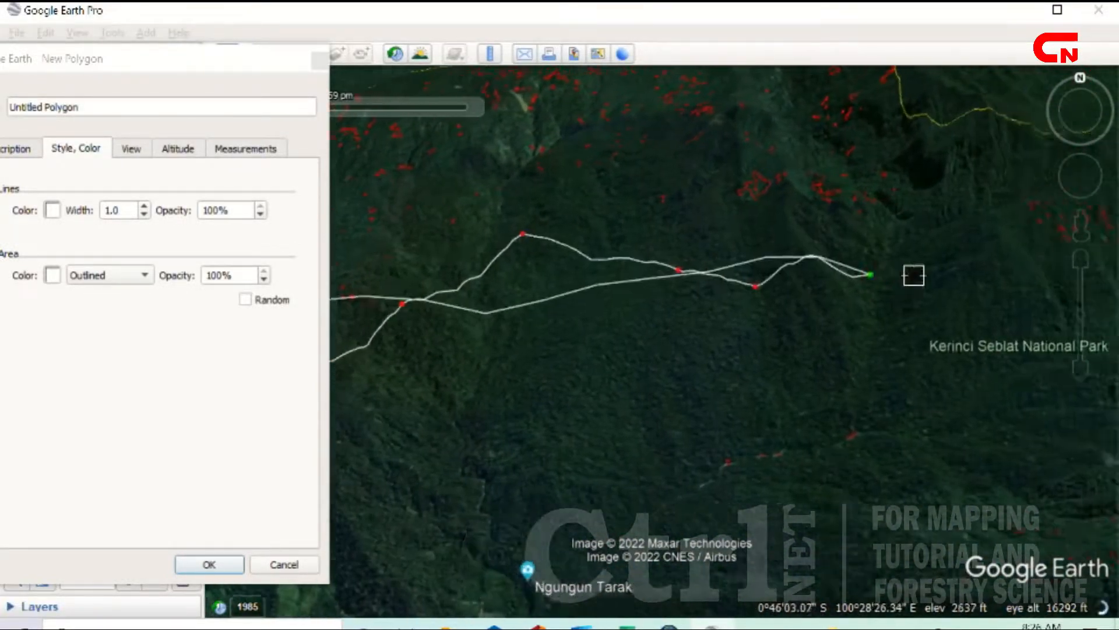
Step: Bring the polygon edge back southwest through the forest to just above Ngungun Tarak
left_click(615, 405)
key("Right")
key("Down")
left_click(507, 396)
key("Left")
left_click(548, 428)
key("Down")
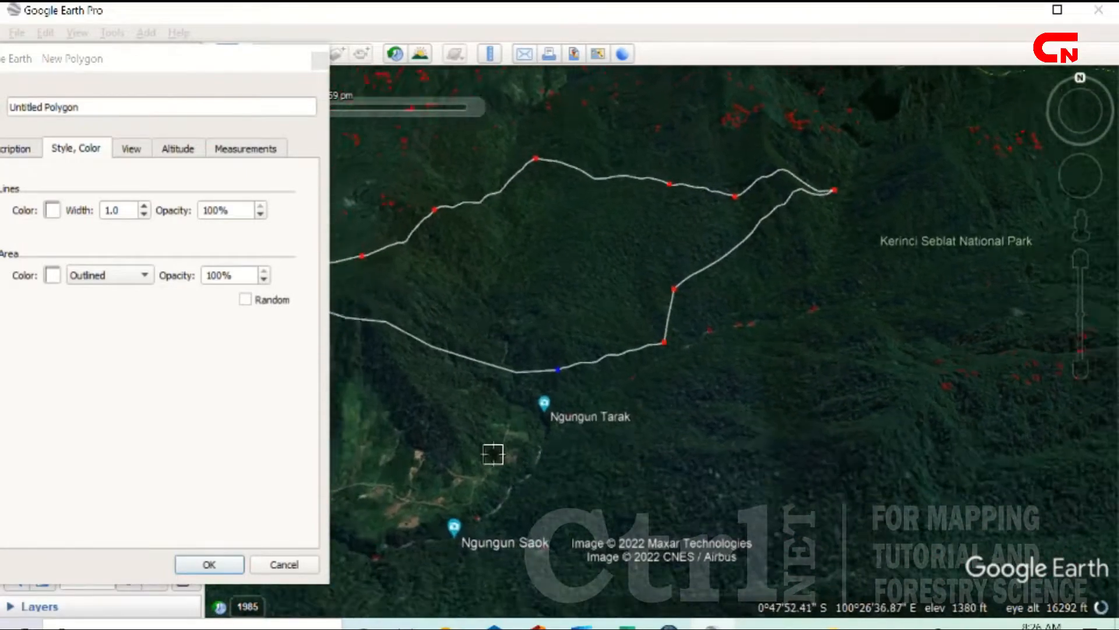
Step: Loop the polygon edge south past Ngungun Tarak, east into the forest, and back west below the ridge
key("Left")
key("Left")
left_click(816, 492)
key("Down")
key("Right")
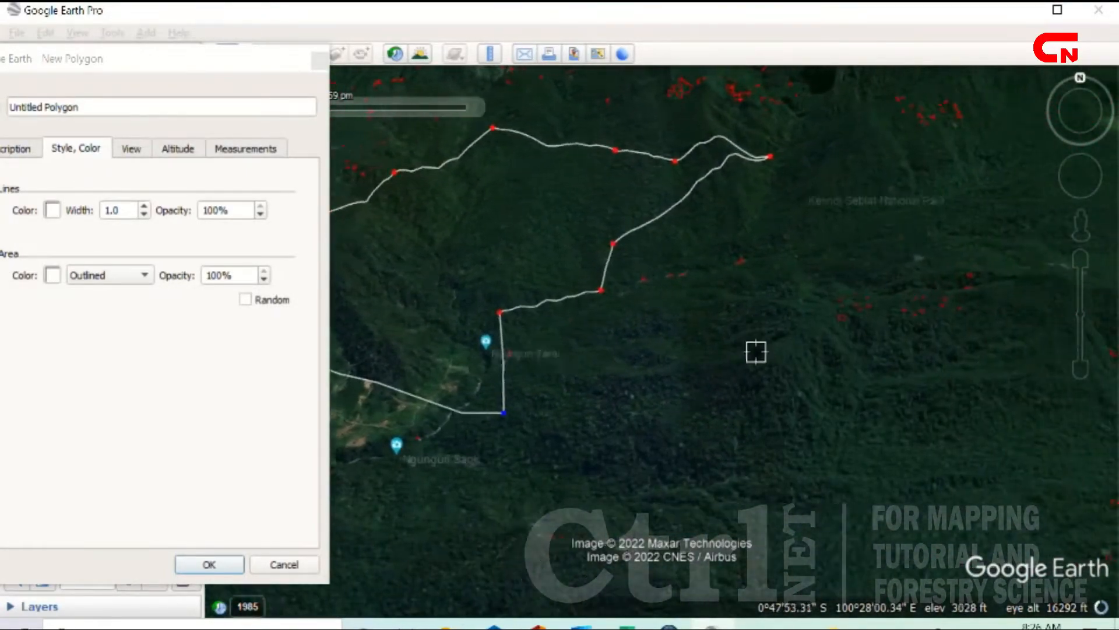
left_click(779, 401)
key("Right")
left_click(766, 349)
left_click(726, 453)
key("Down")
key("Left")
left_click(714, 410)
left_click(536, 387)
key("Left")
key("Down")
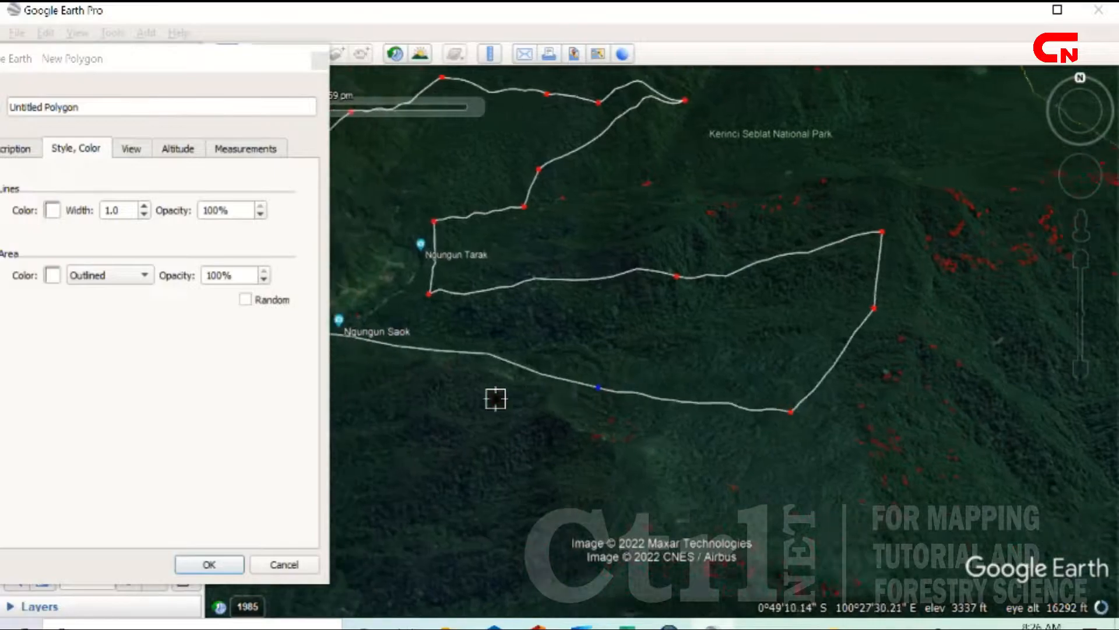
Step: Extend the polygon edge southwest along the forest margin south of Ngungun Saok
left_click(540, 362)
left_click(567, 432)
key("Down")
key("Left")
left_click(553, 386)
key("Left")
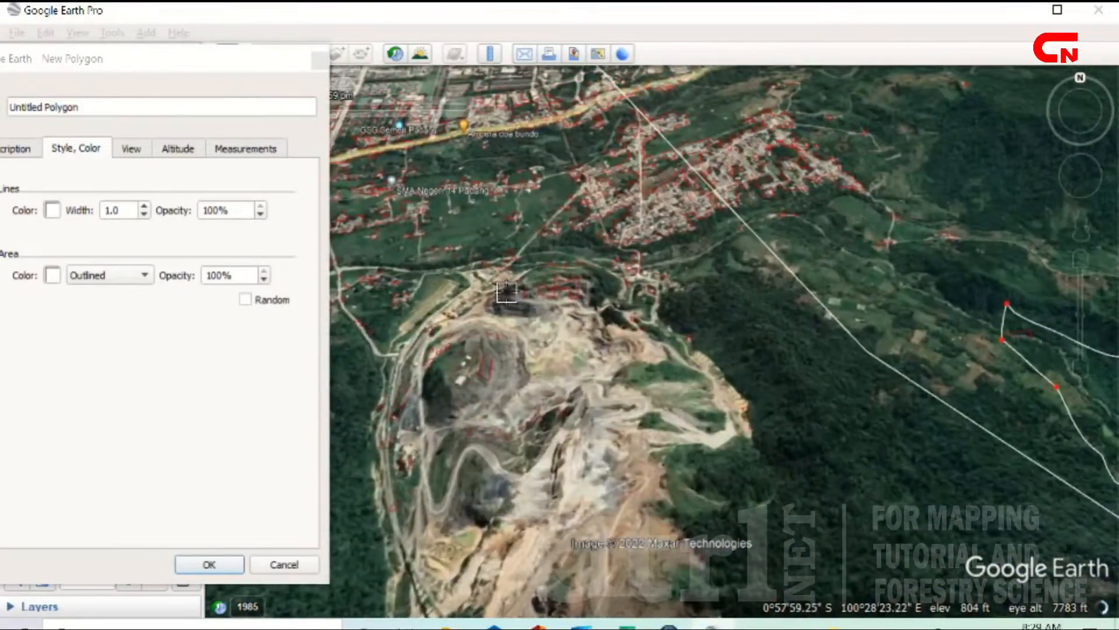
Step: Extend the polygon edge west from the quarry through the forest below Nobita Hill and turn it southward
scroll(378, 385, "down", 5)
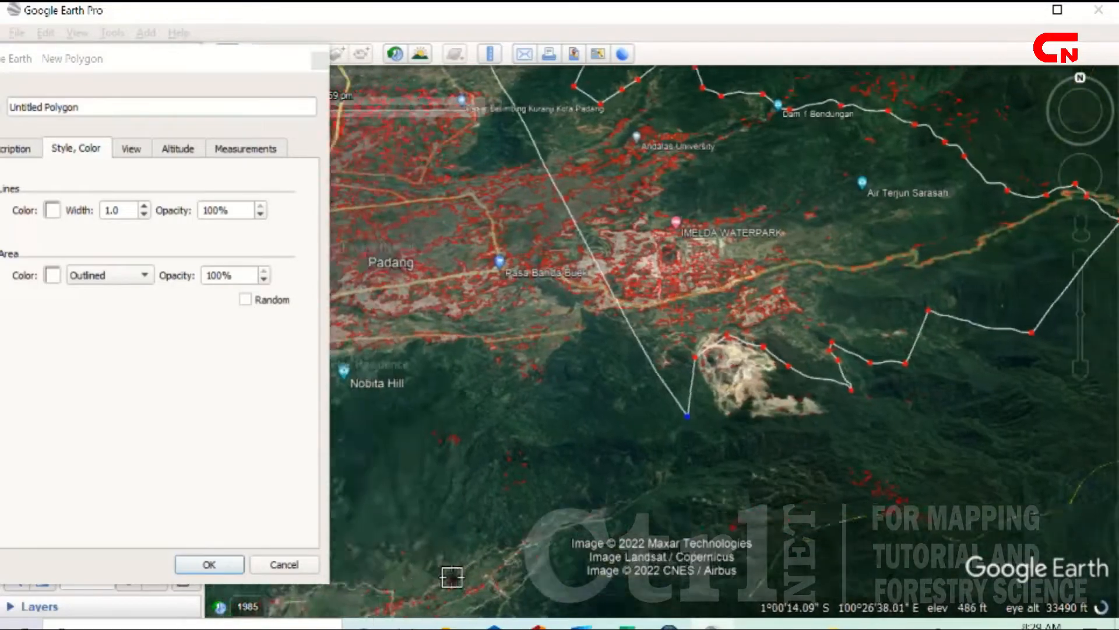
left_click(448, 399)
key("Left")
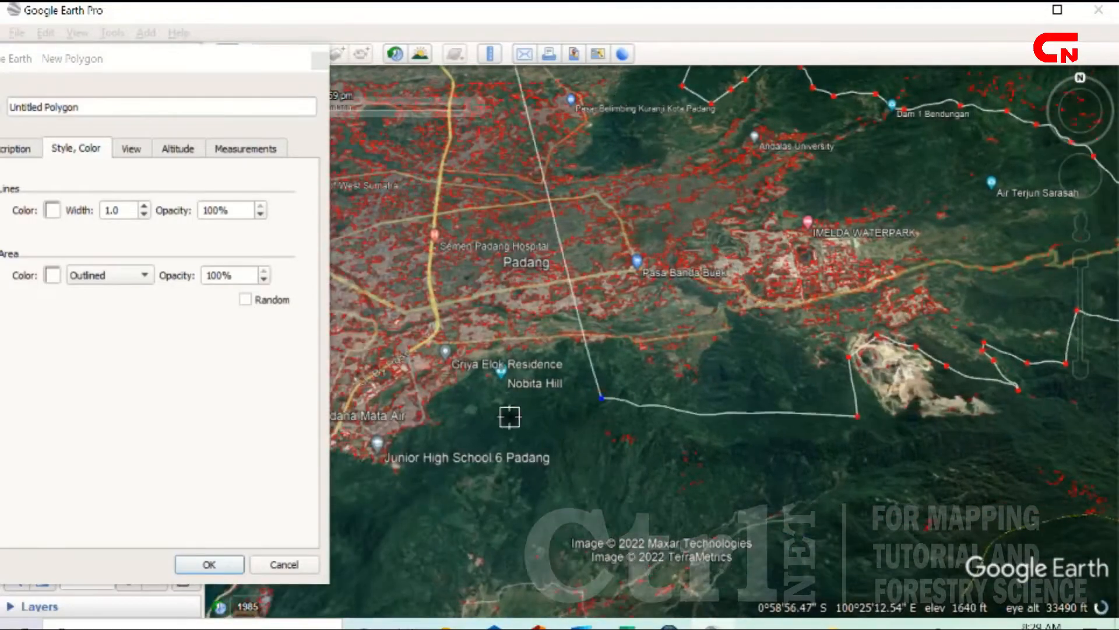
left_click(508, 415)
key("Left")
key("Down")
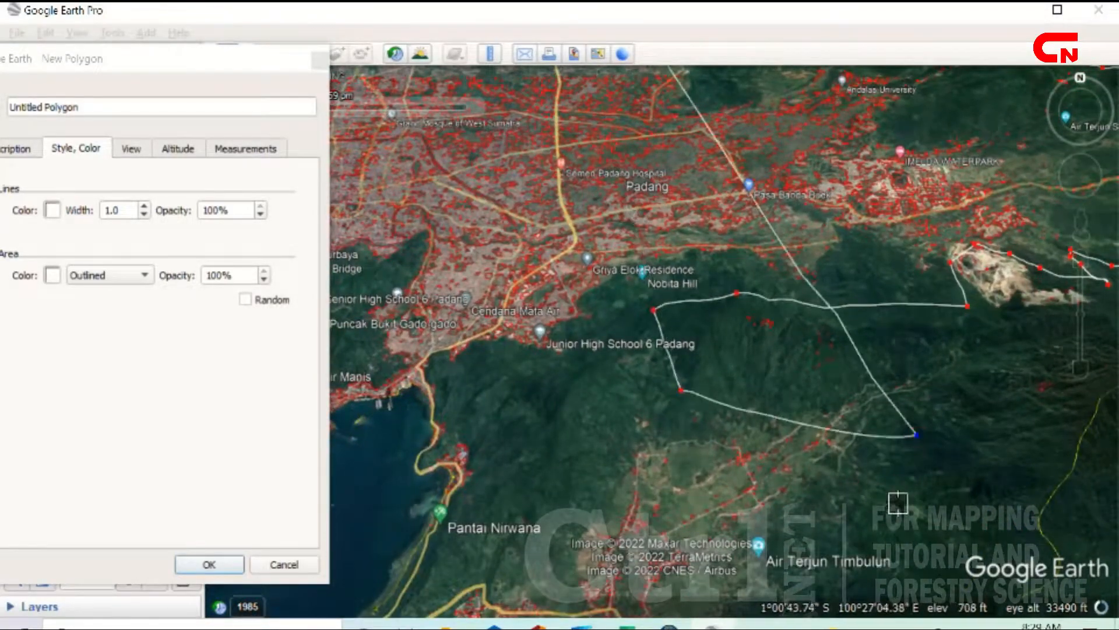
Step: Run the polygon edge east through the forest south of the quarry and across the yellow kotapadang boundary
key("Down")
key("Right")
left_click(823, 311)
key("Right")
left_click(849, 345)
scroll(850, 346, "down", 2)
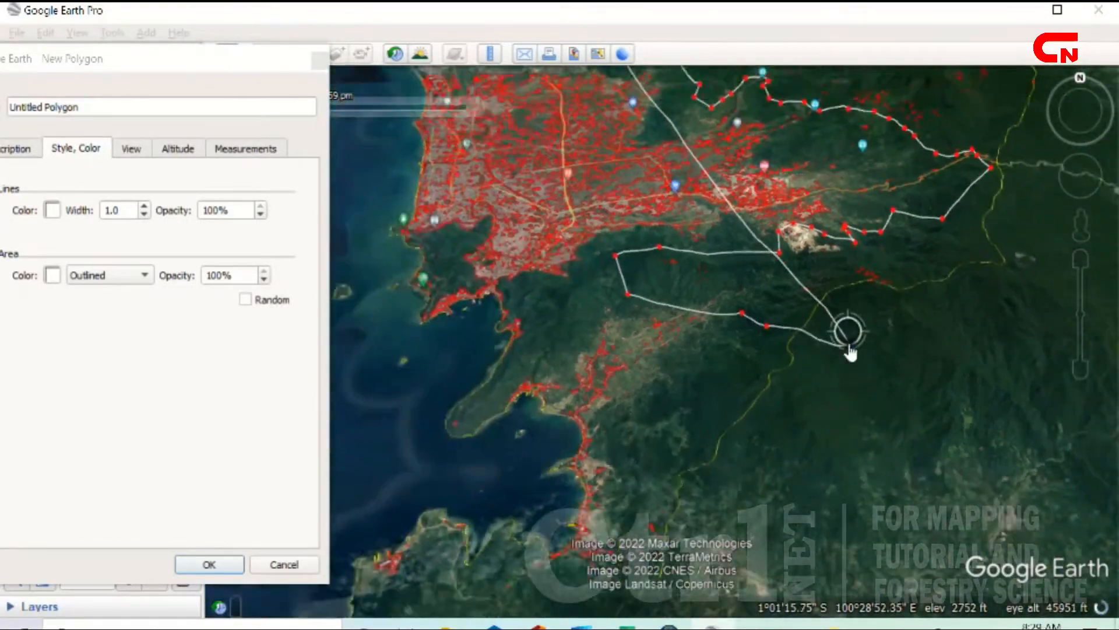
scroll(849, 348, "down", 5)
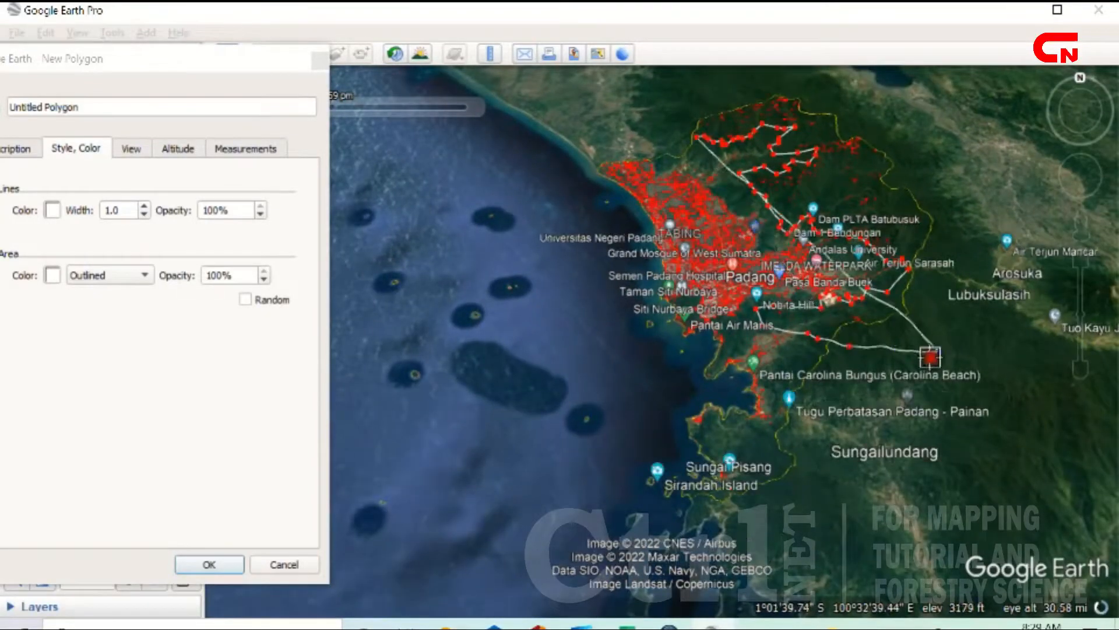
Step: Enclose the eastern and northern forest by placing the remaining polygon corners outside the kotapadang boundary back toward the starting point
left_click(991, 248)
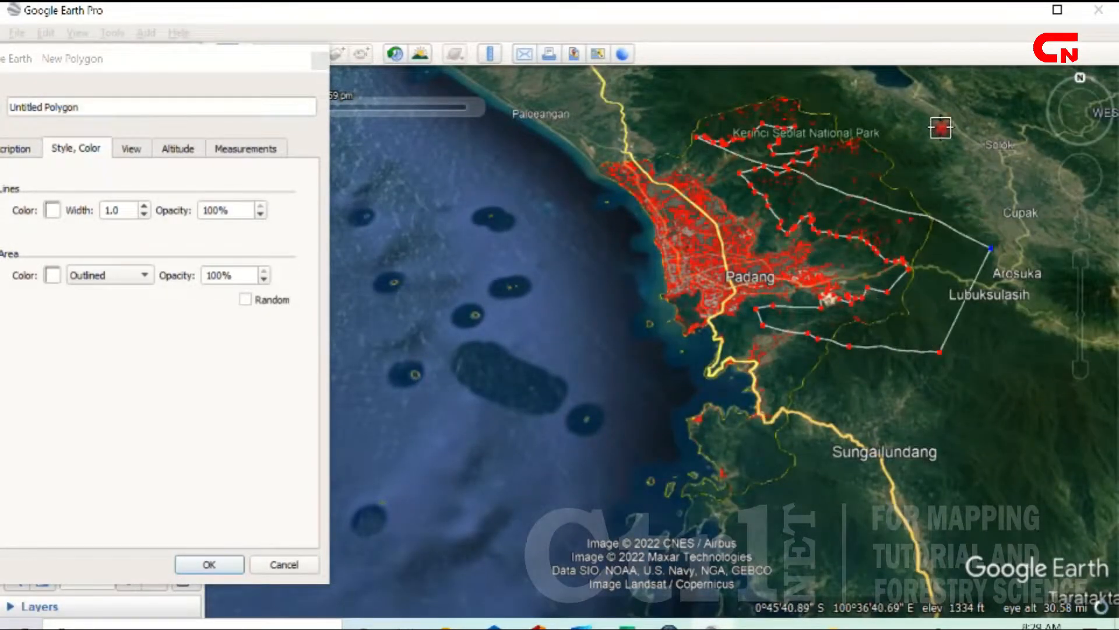
scroll(869, 106, "down", 3)
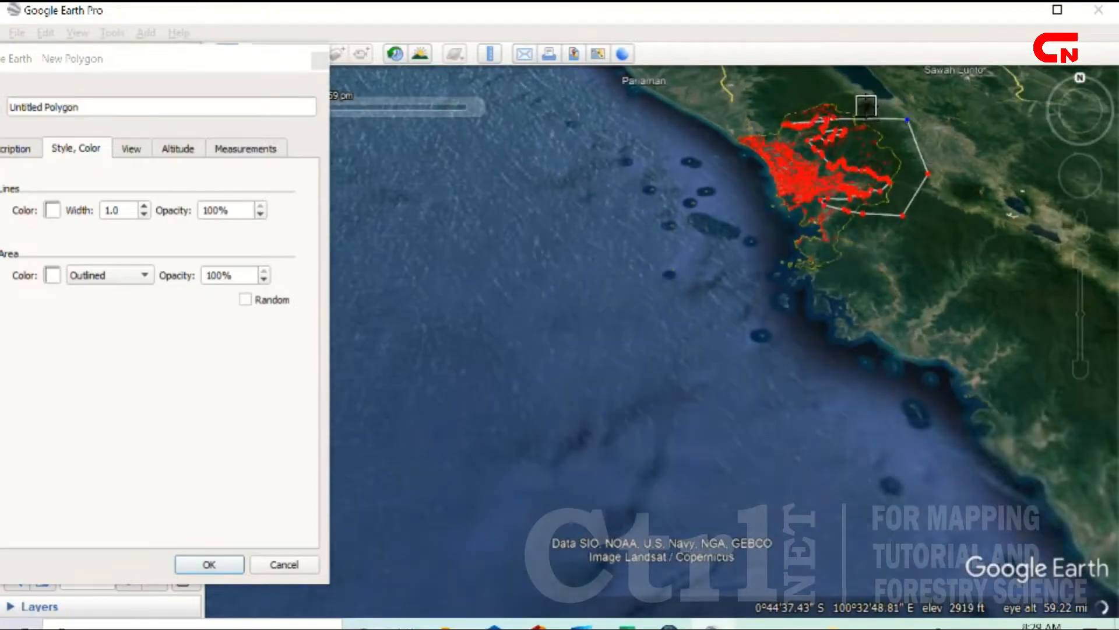
key("Up")
left_click(825, 148)
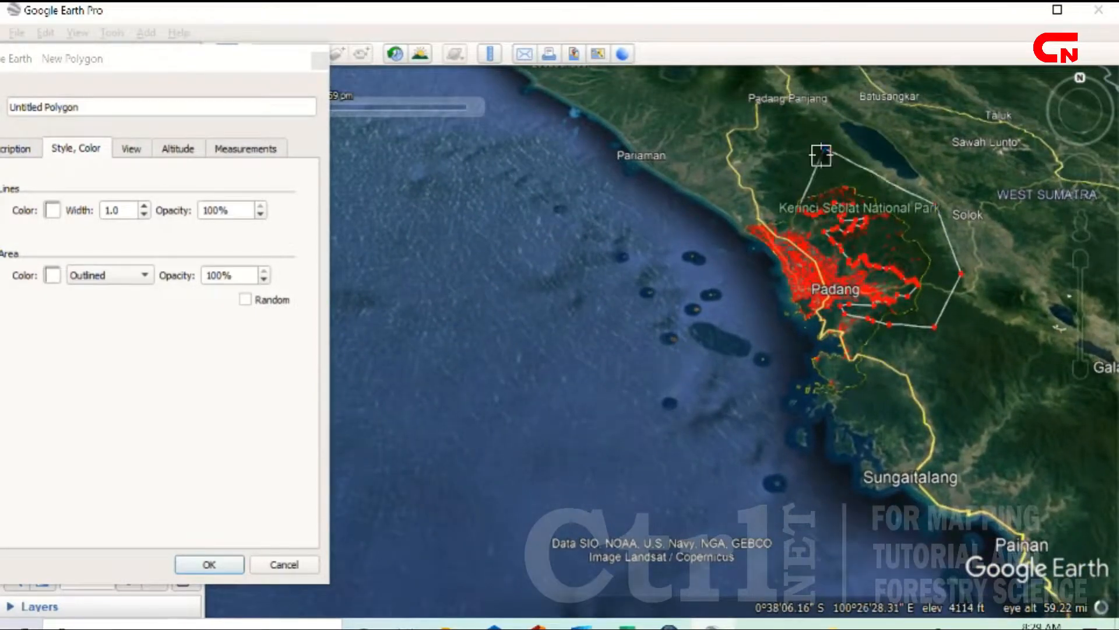
scroll(821, 155, "up", 5)
left_click(708, 296)
scroll(717, 295, "down", 2)
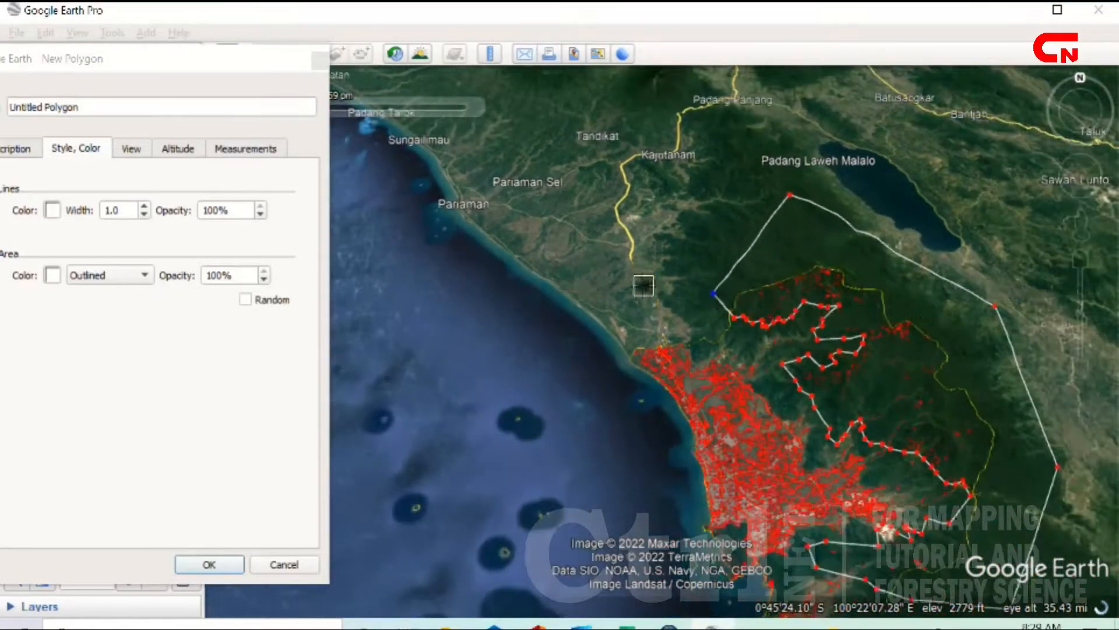
Step: Name the polygon "edit pemukiman", save it, and review it against the pemukiman outlines
left_click_drag(195, 62, 299, 74)
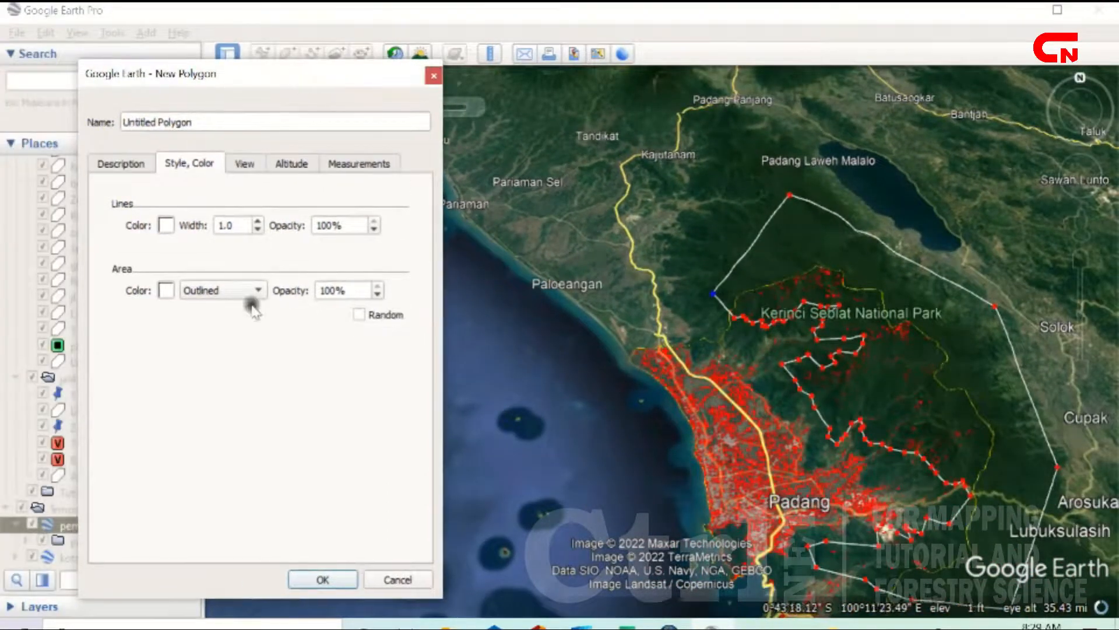
left_click_drag(235, 121, 115, 120)
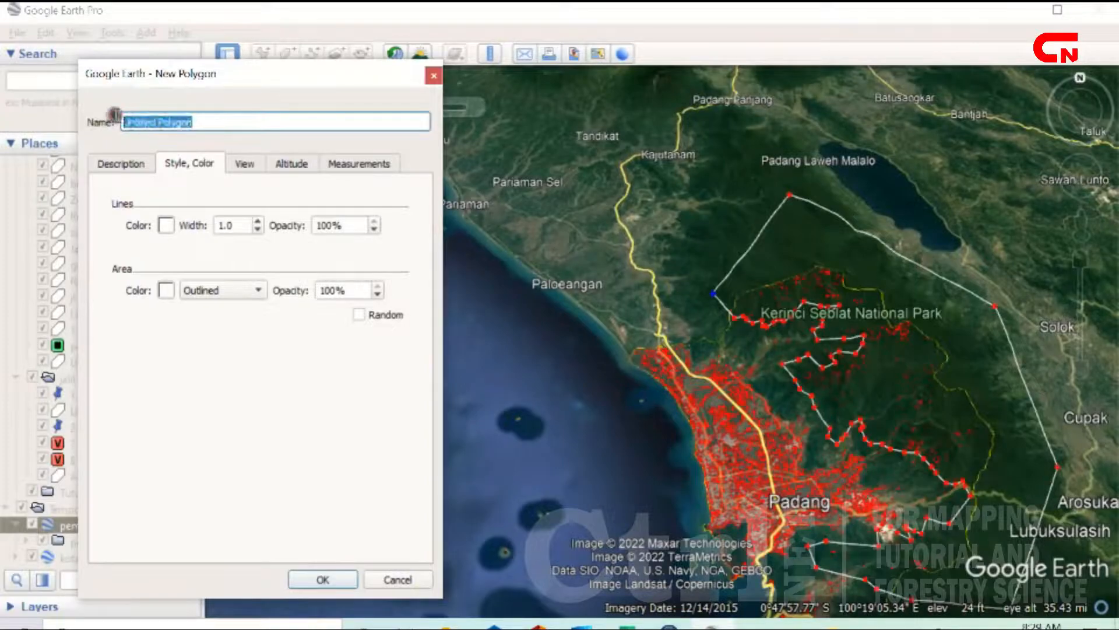
type("pemukiman")
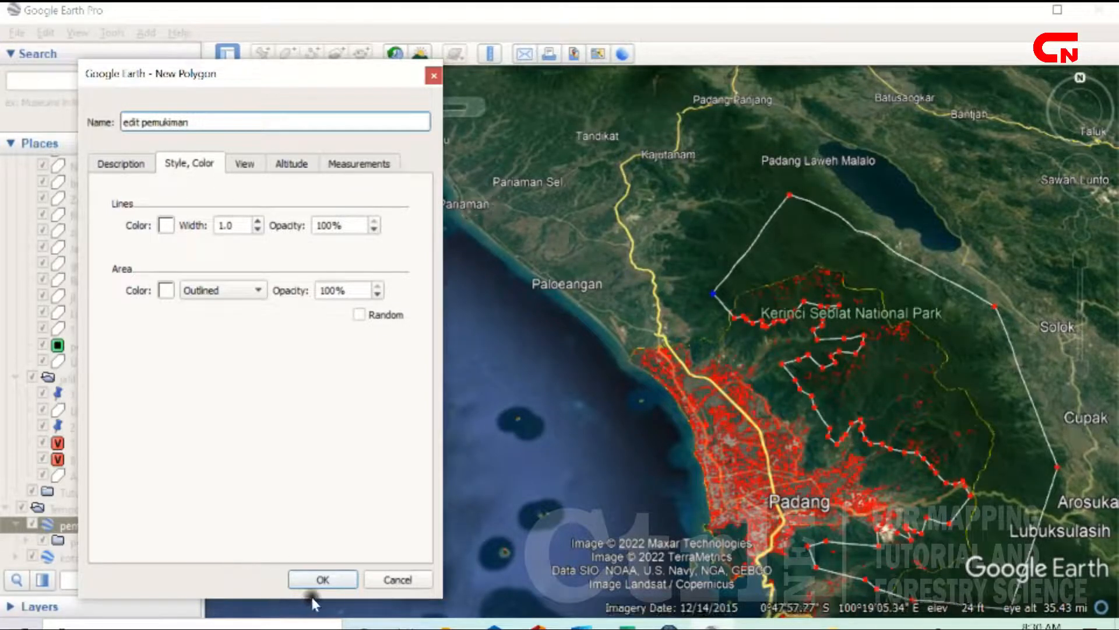
left_click(326, 580)
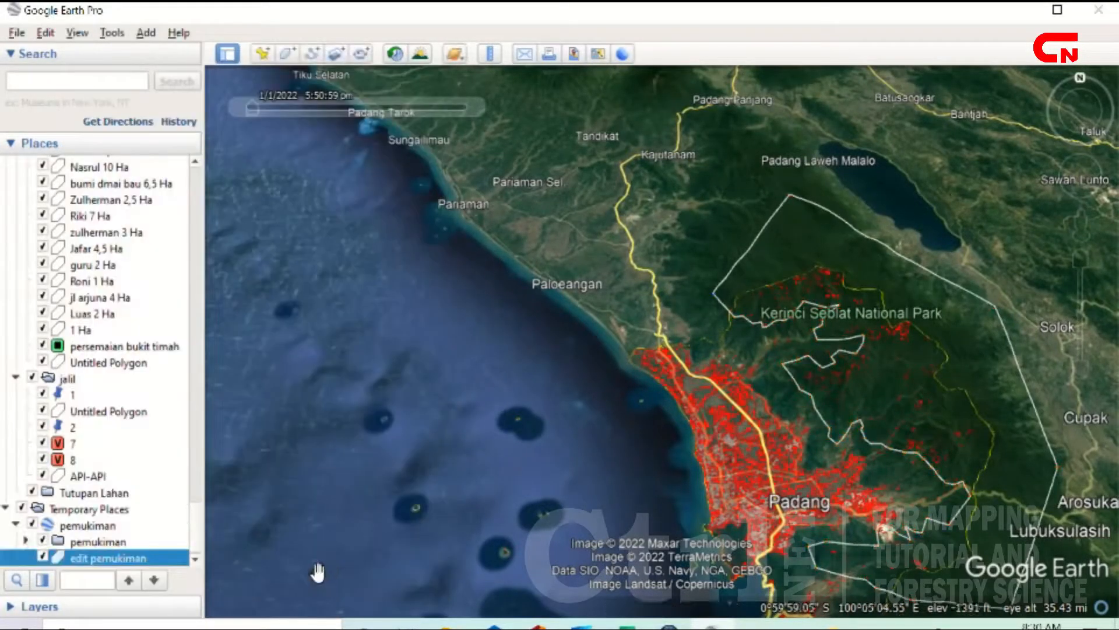
left_click_drag(197, 525, 197, 534)
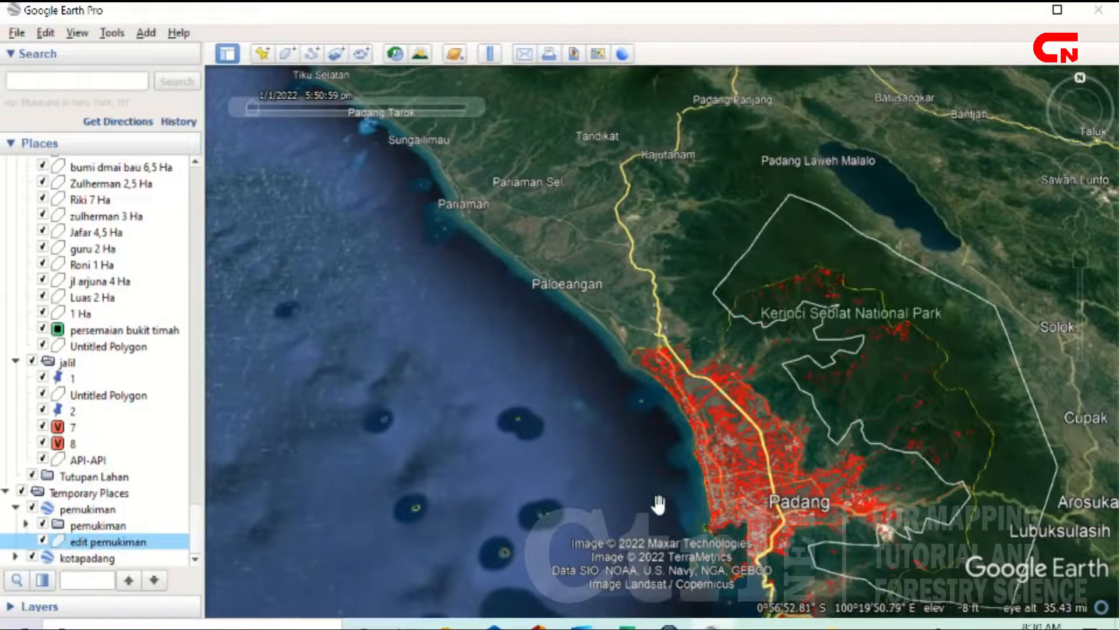
left_click_drag(777, 367, 681, 272)
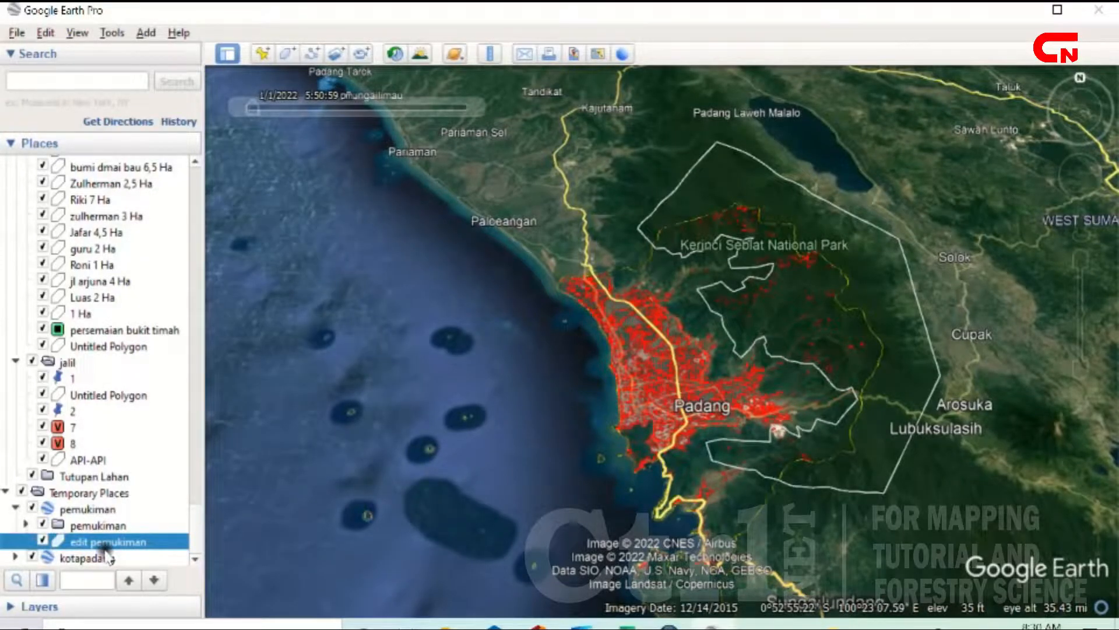
Step: Save the edit pemukiman polygon as a KML file named "edit pemukiman" in the tutupan lahan folder
right_click(165, 540)
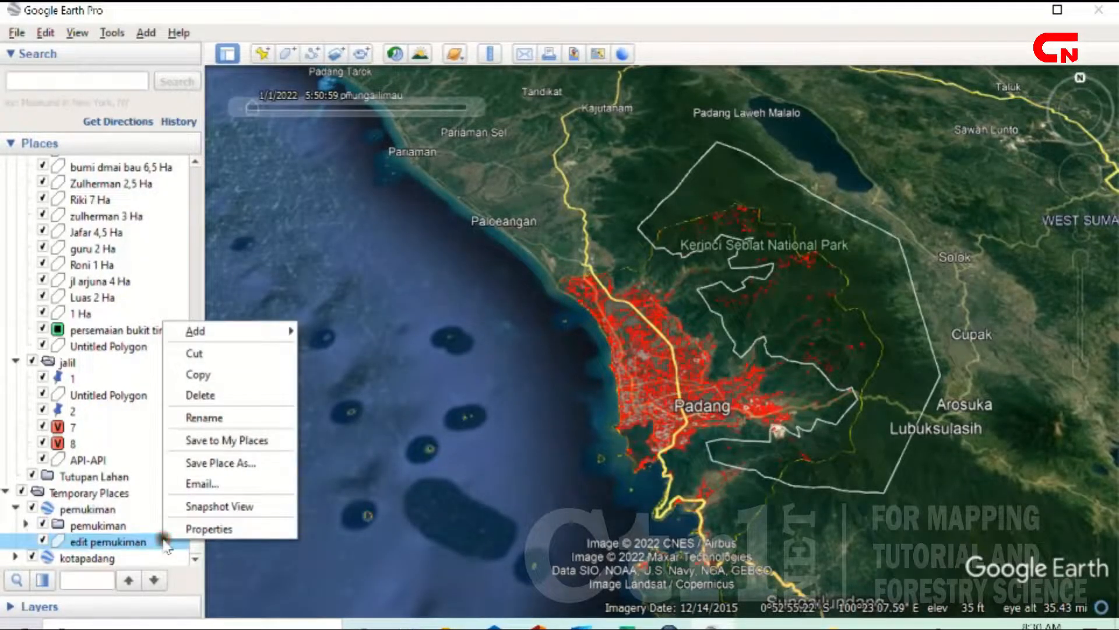
left_click(268, 465)
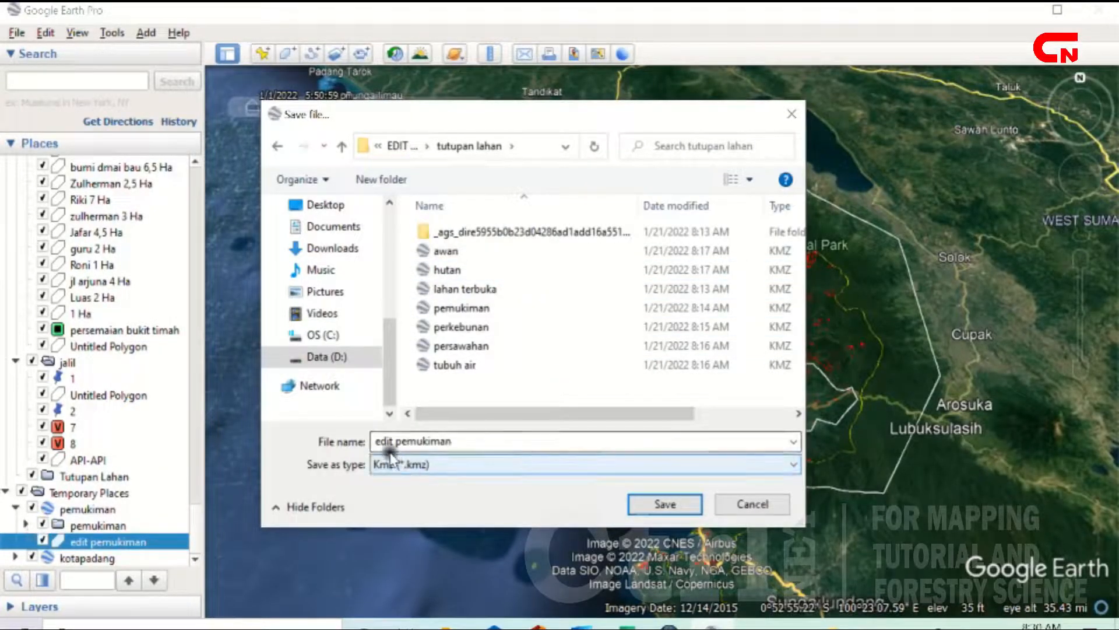
left_click(417, 463)
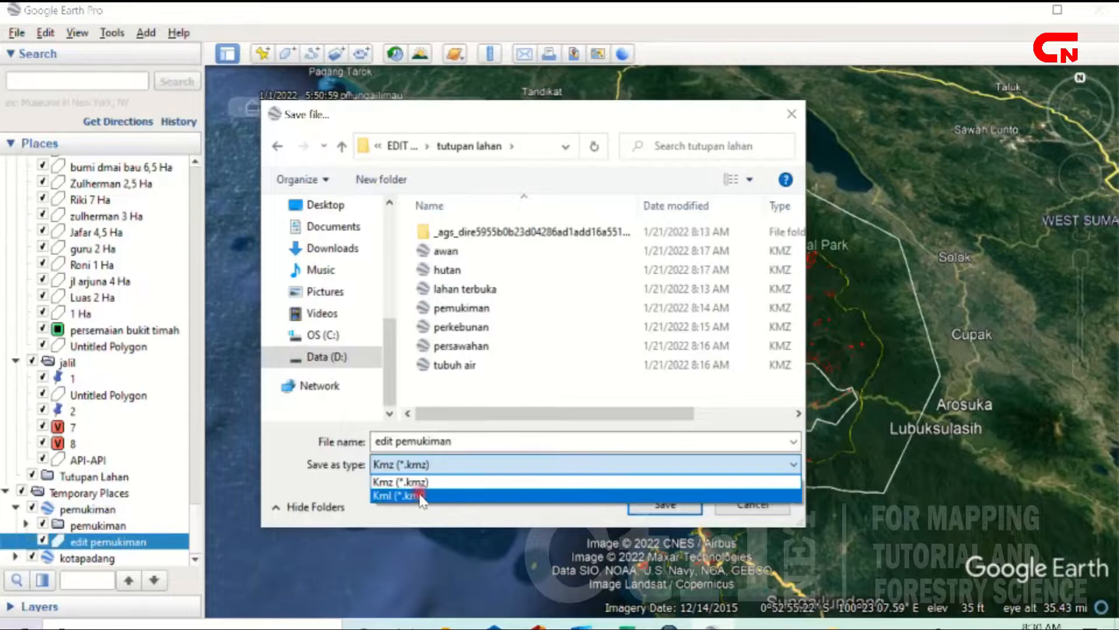
left_click(419, 495)
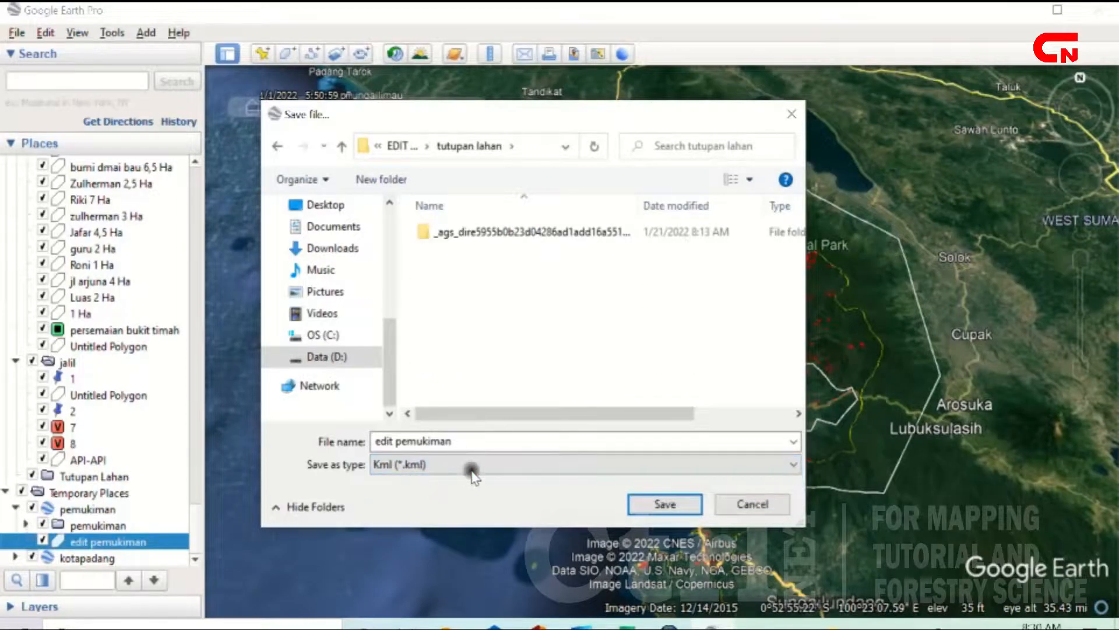
left_click(665, 505)
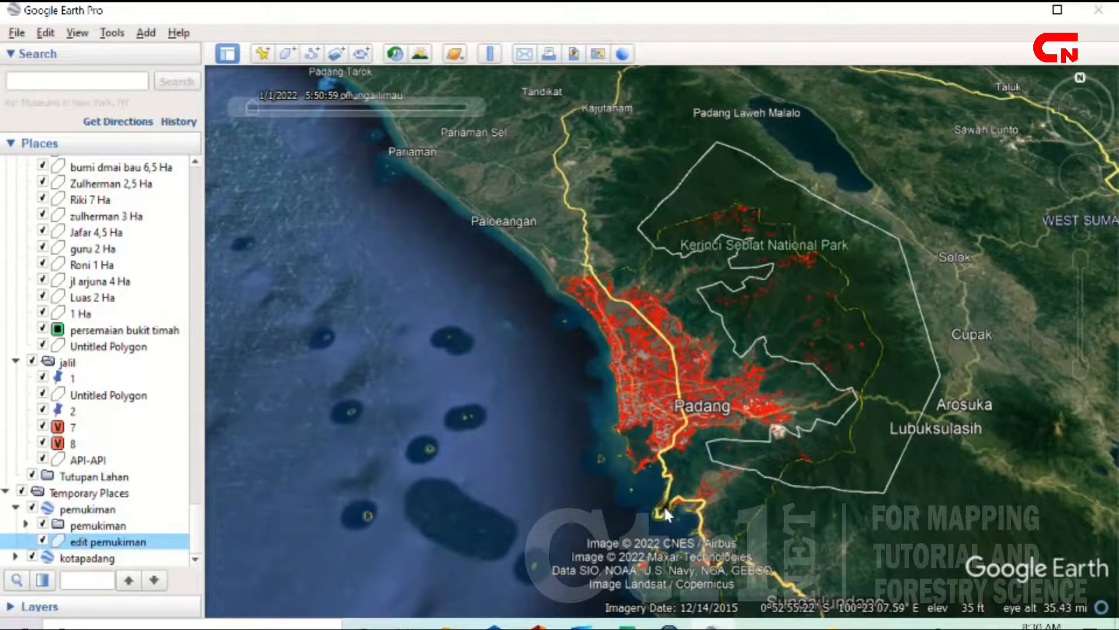
Step: Switch to ArcMap and convert the edit pemukiman KML file from the tutupan lahan folder with the KML To Layer tool
left_click(671, 627)
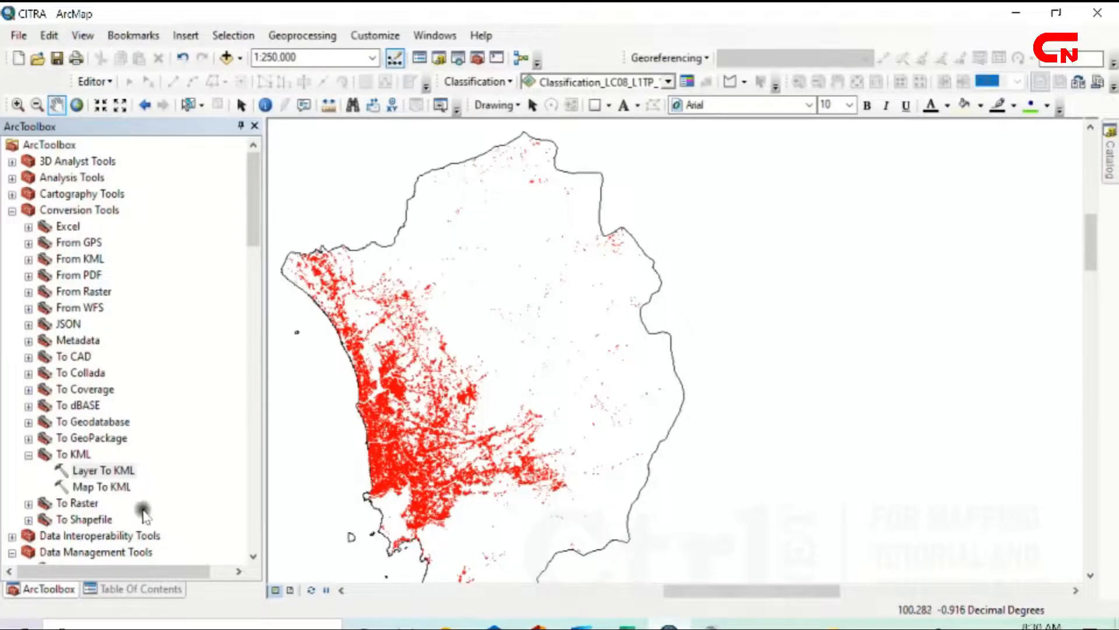
left_click(143, 590)
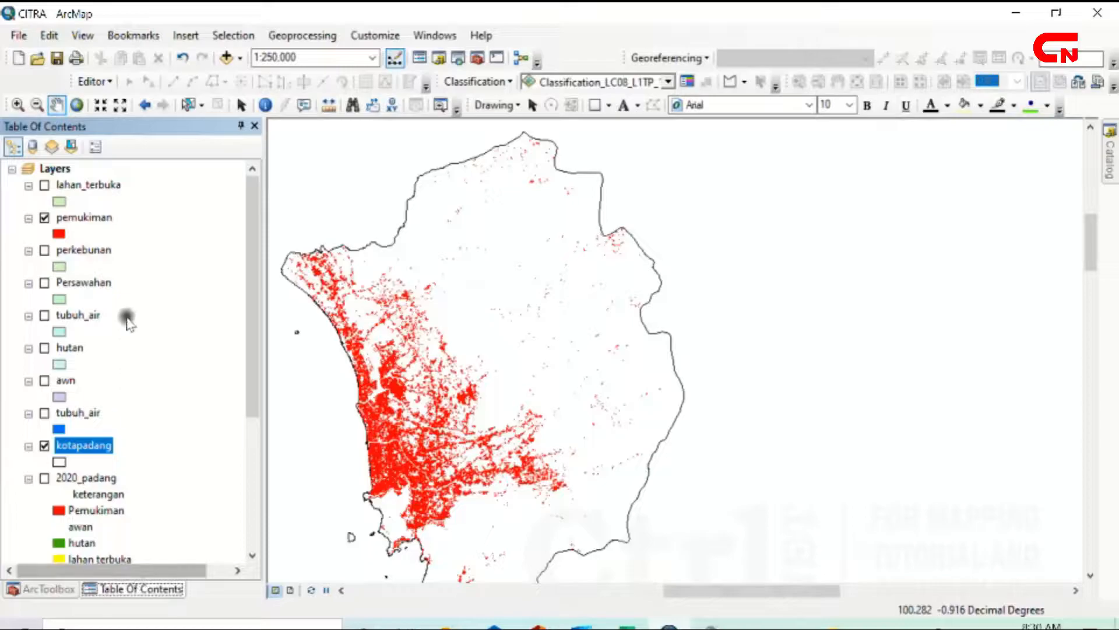
left_click(36, 592)
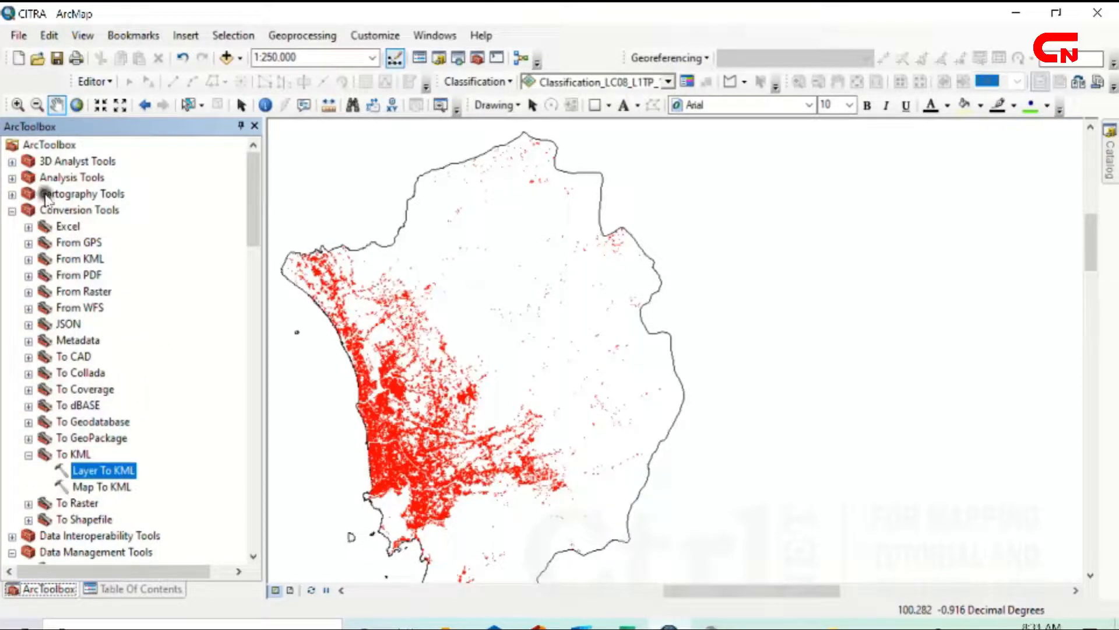
left_click(36, 145)
left_click(78, 211)
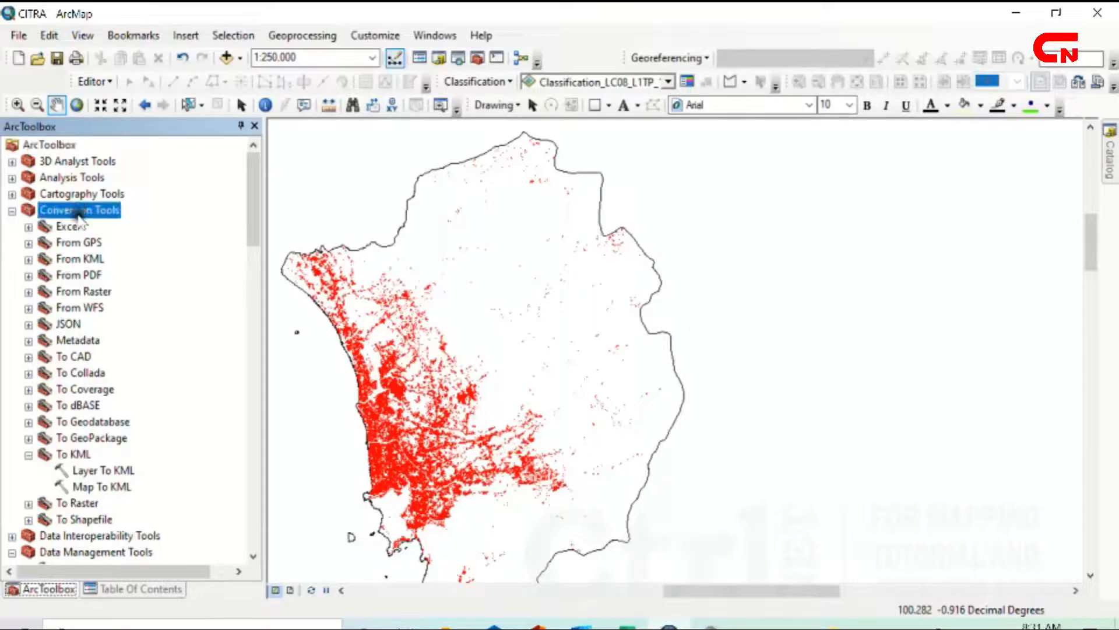
double_click(80, 260)
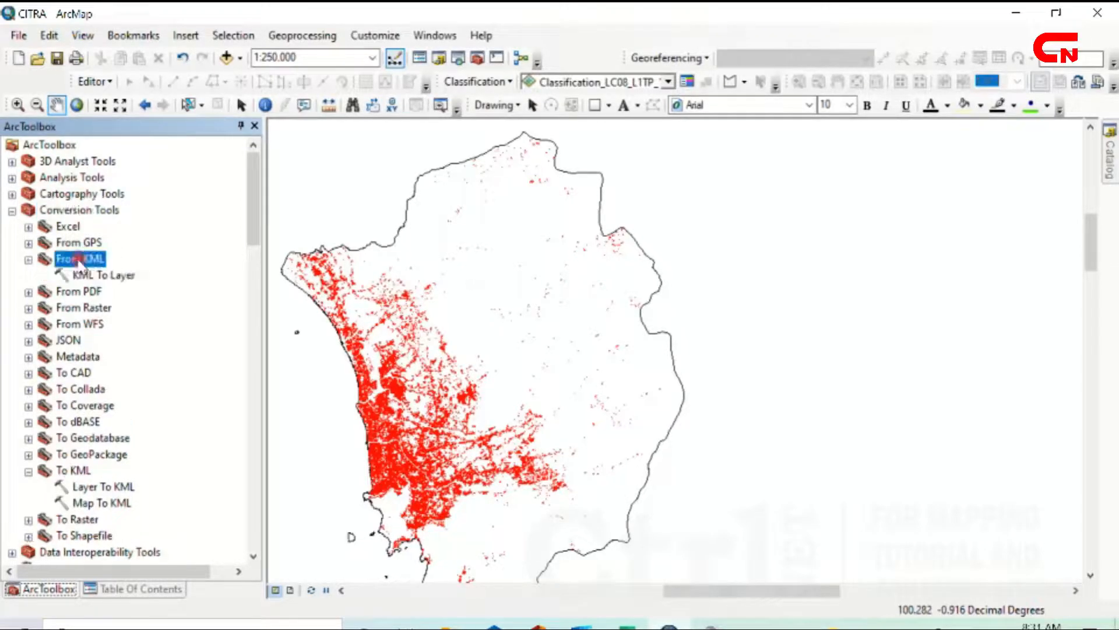
double_click(105, 276)
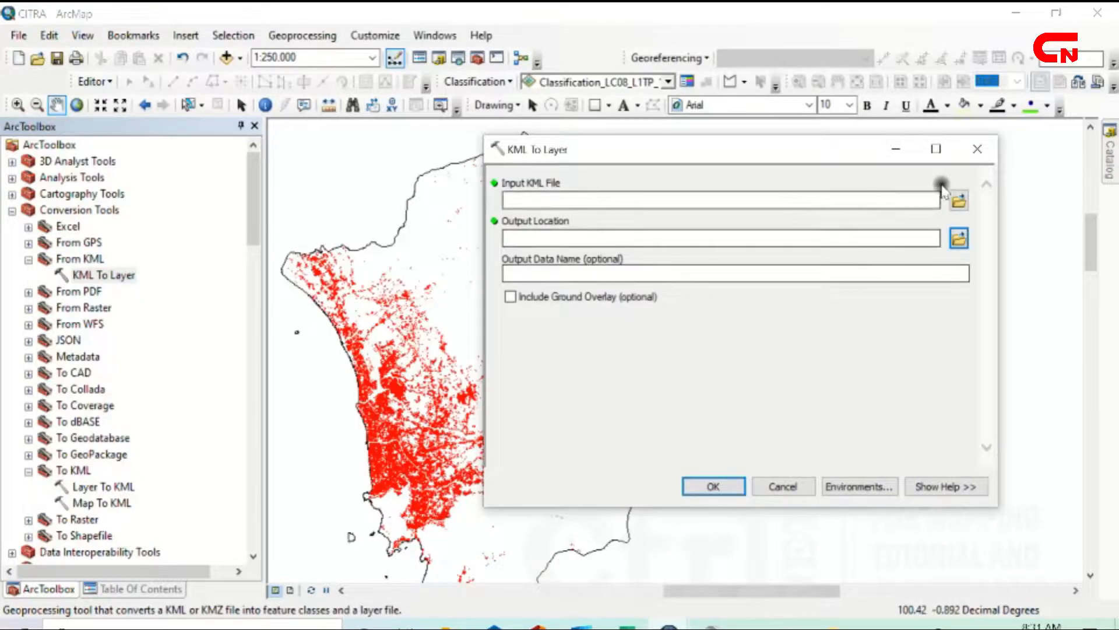
left_click(960, 201)
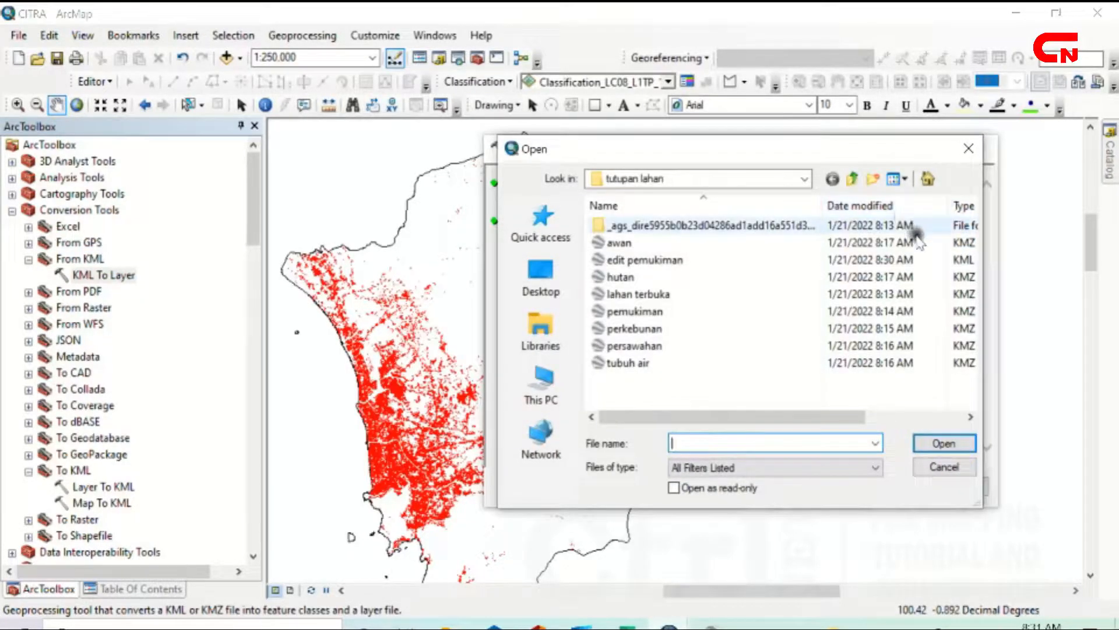
left_click(653, 261)
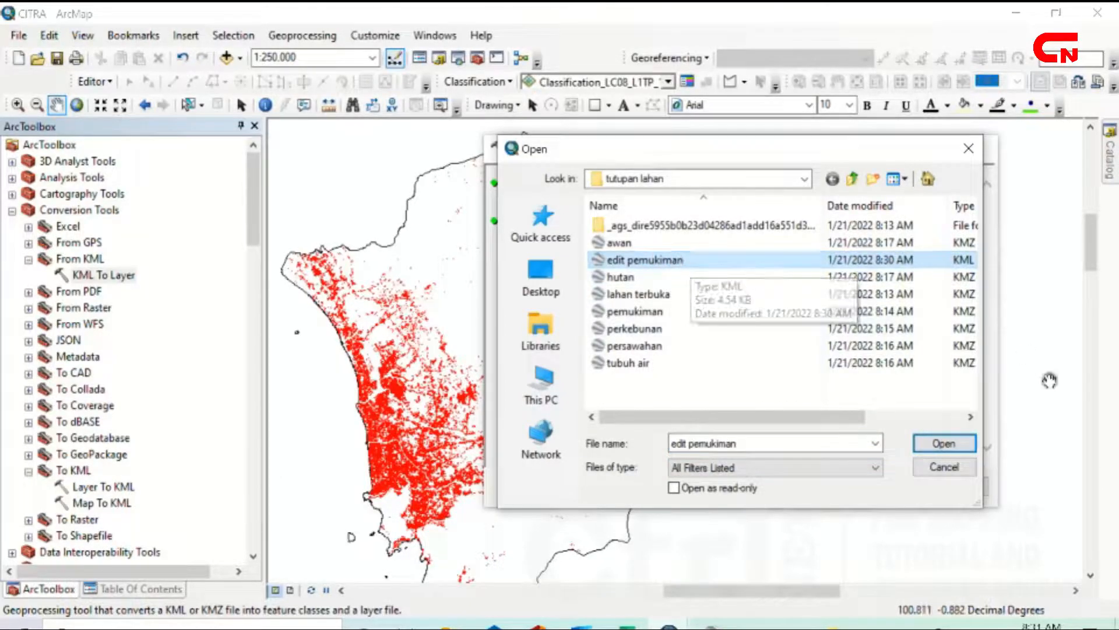
left_click(959, 444)
left_click(712, 486)
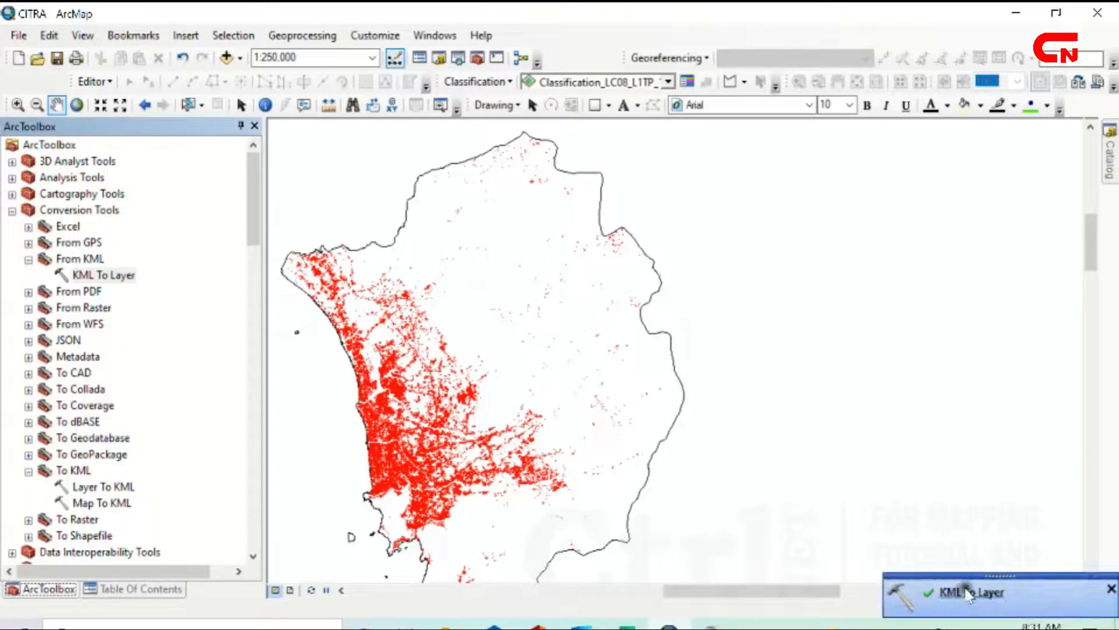
Step: Give the imported edit pemukiman polygon a light blue fill symbol
left_click(169, 590)
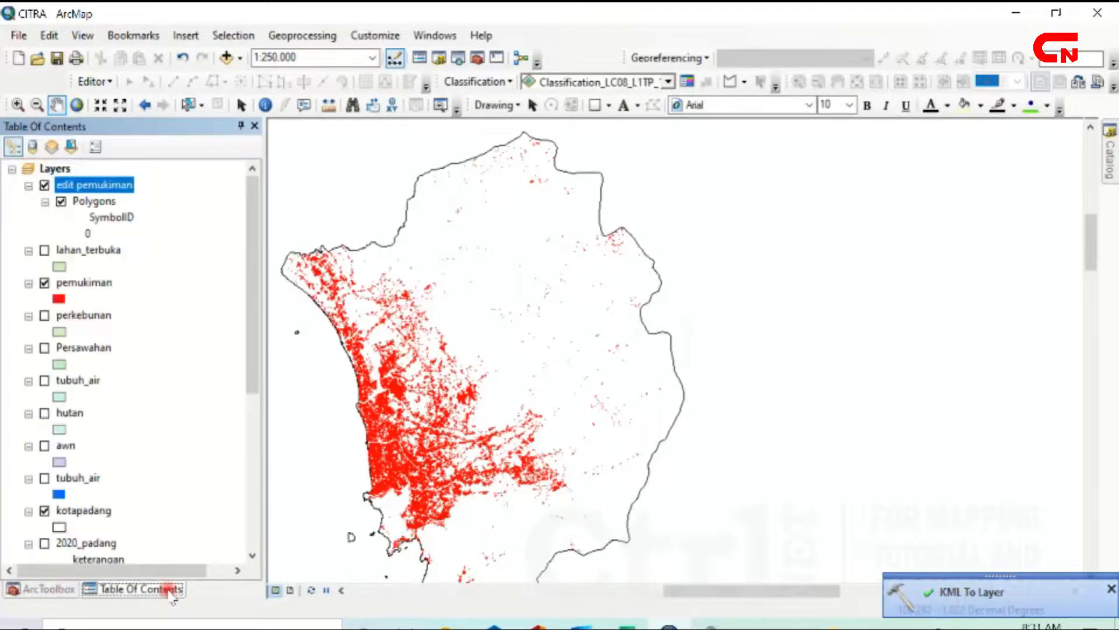
left_click(93, 234)
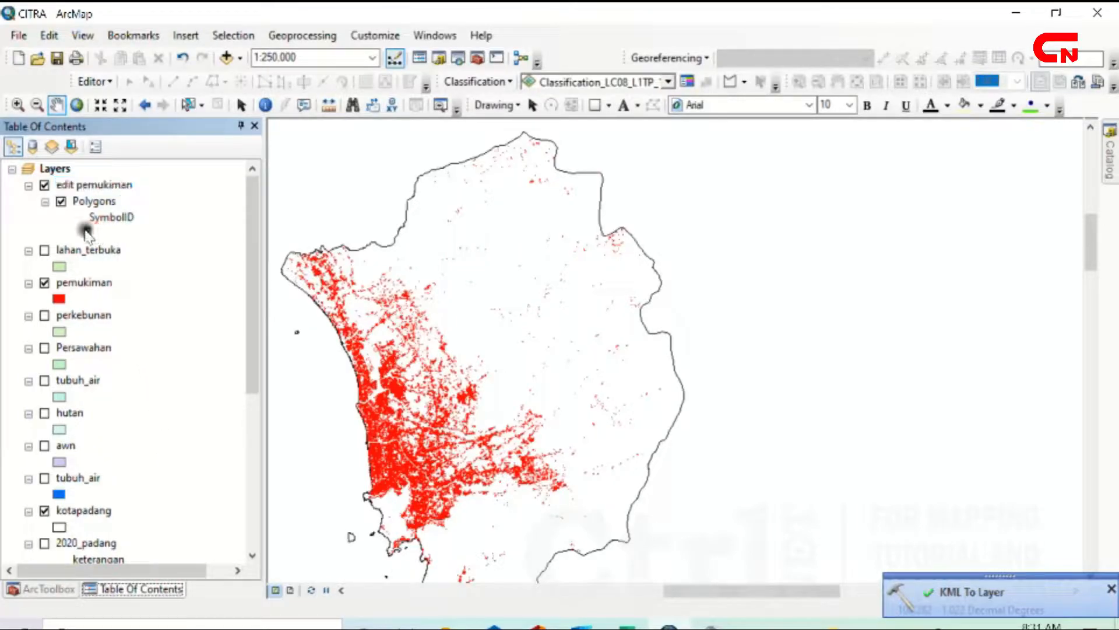
double_click(75, 235)
left_click(662, 255)
left_click(869, 480)
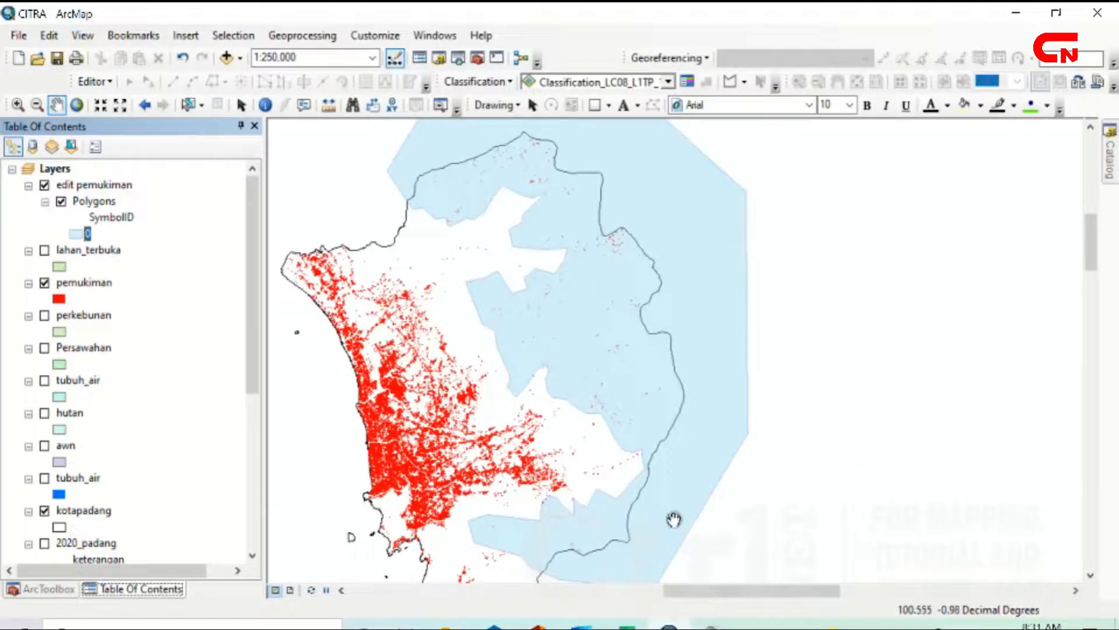
Step: Examine which scattered pemukiman patches inside the kotapadang boundary the edit pemukiman polygon covers
left_click_drag(702, 498, 678, 382)
left_click_drag(600, 408, 600, 507)
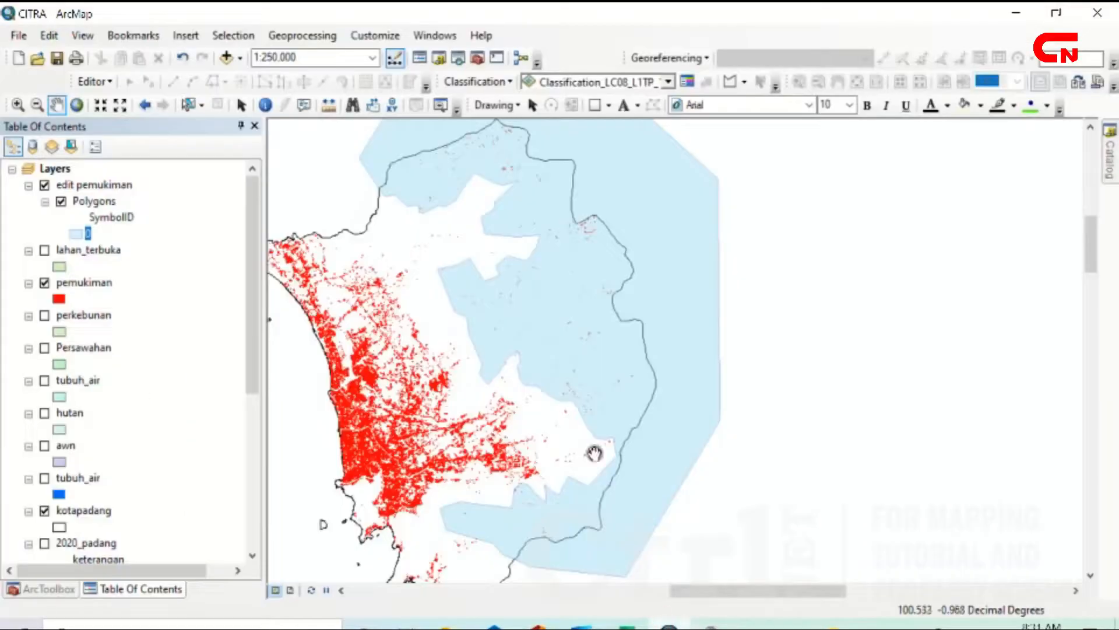
left_click_drag(595, 219, 534, 410)
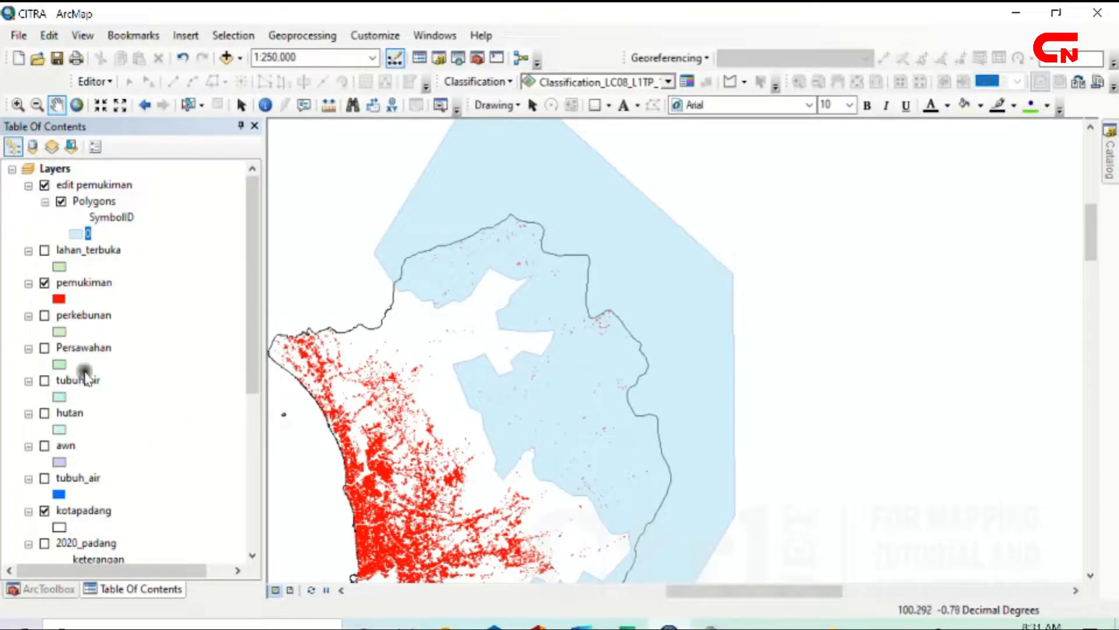
left_click(73, 412)
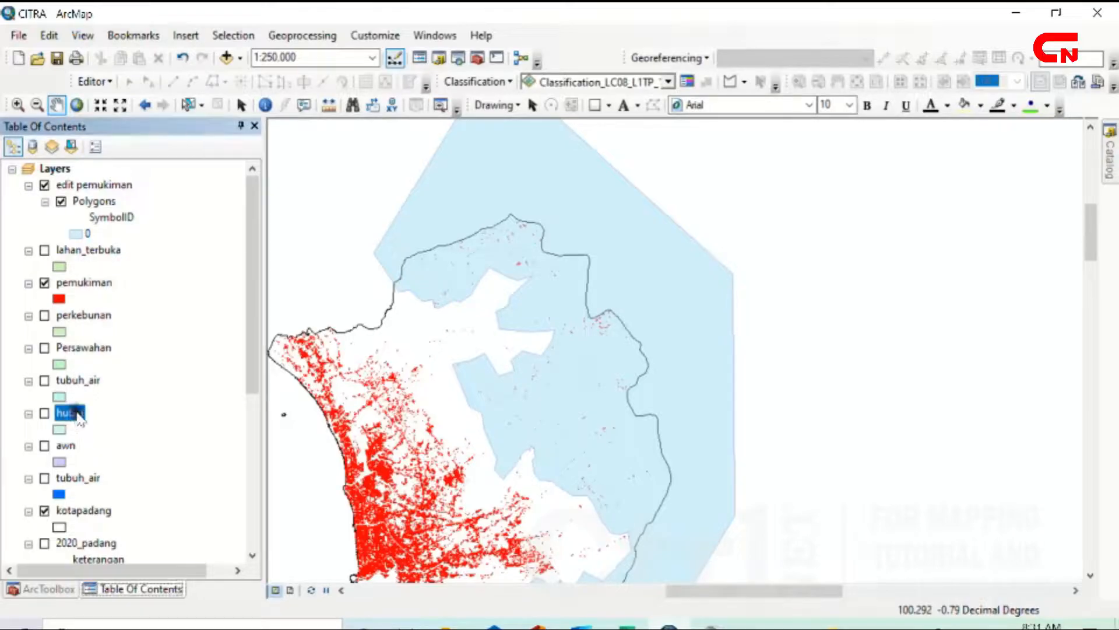
left_click(93, 318)
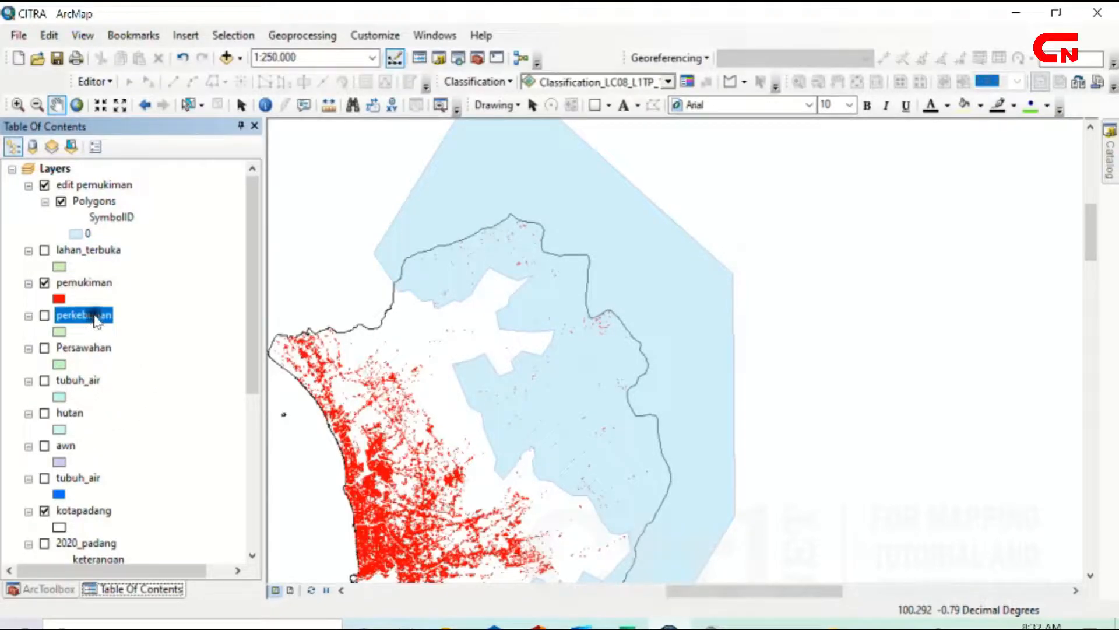
left_click_drag(575, 332, 641, 365)
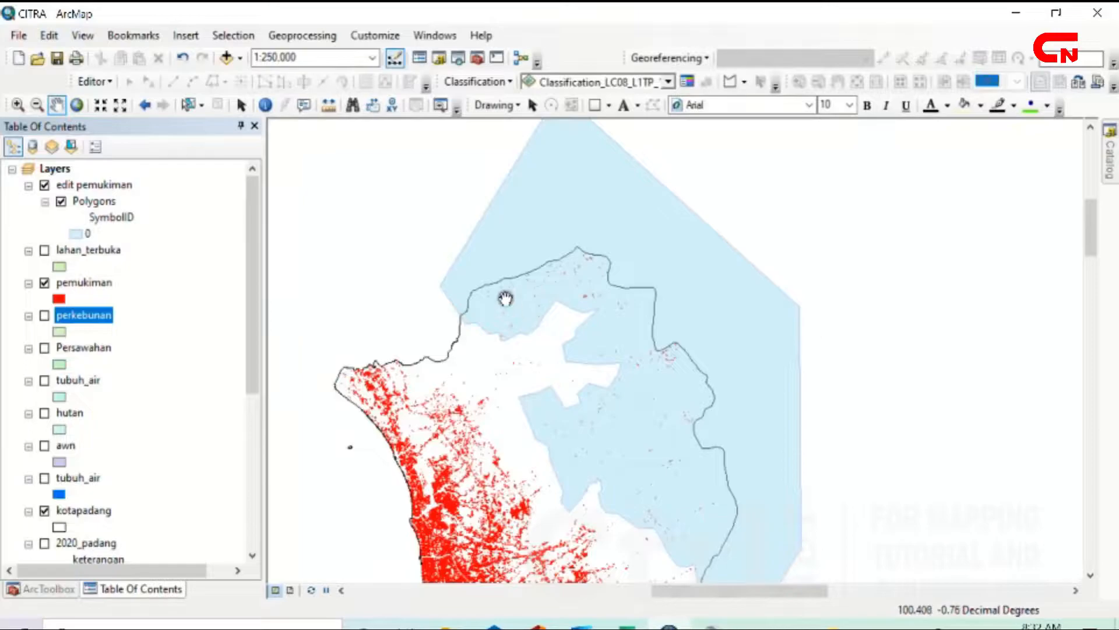
Step: Start a data export of the edit pemukiman Polygons layer and create an output folder named "edit" inside tutupan lahan
right_click(112, 205)
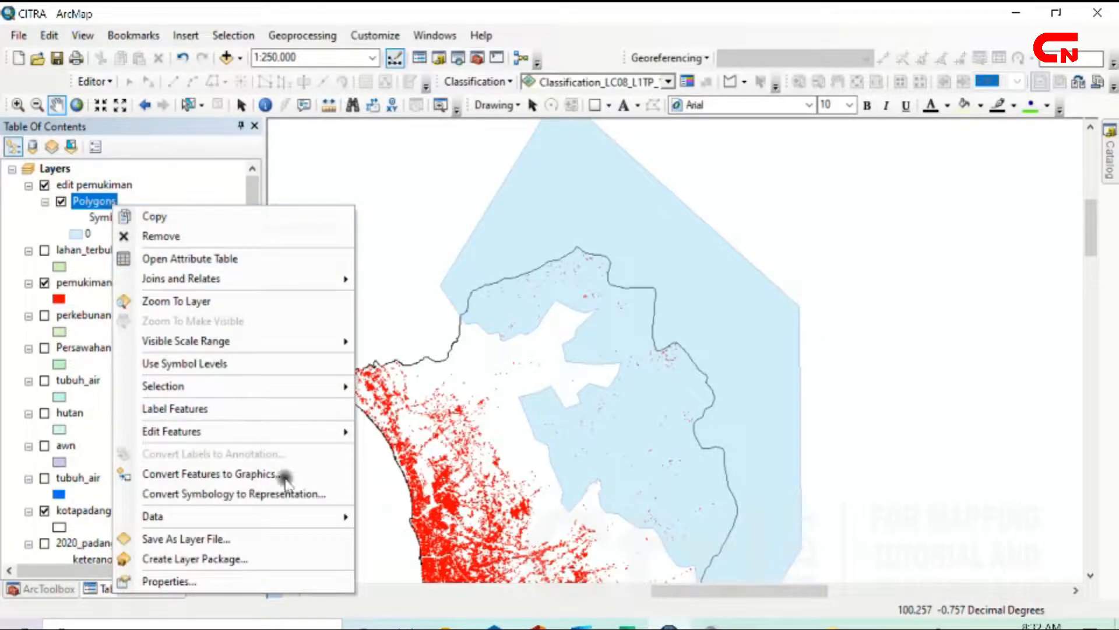
mouse_move(294, 516)
left_click(463, 517)
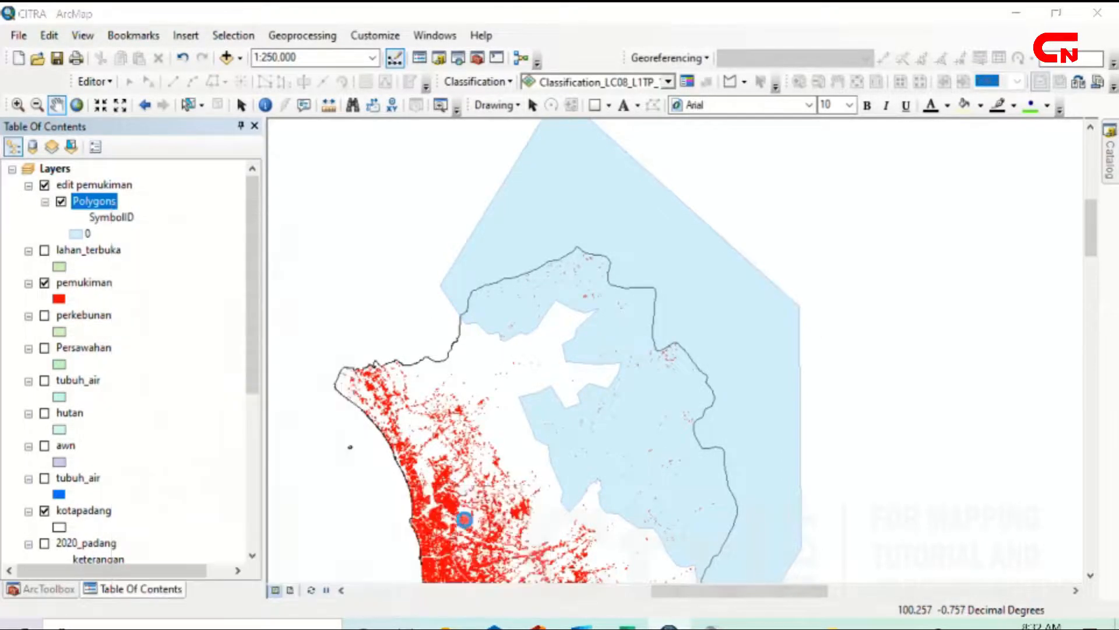
left_click(709, 349)
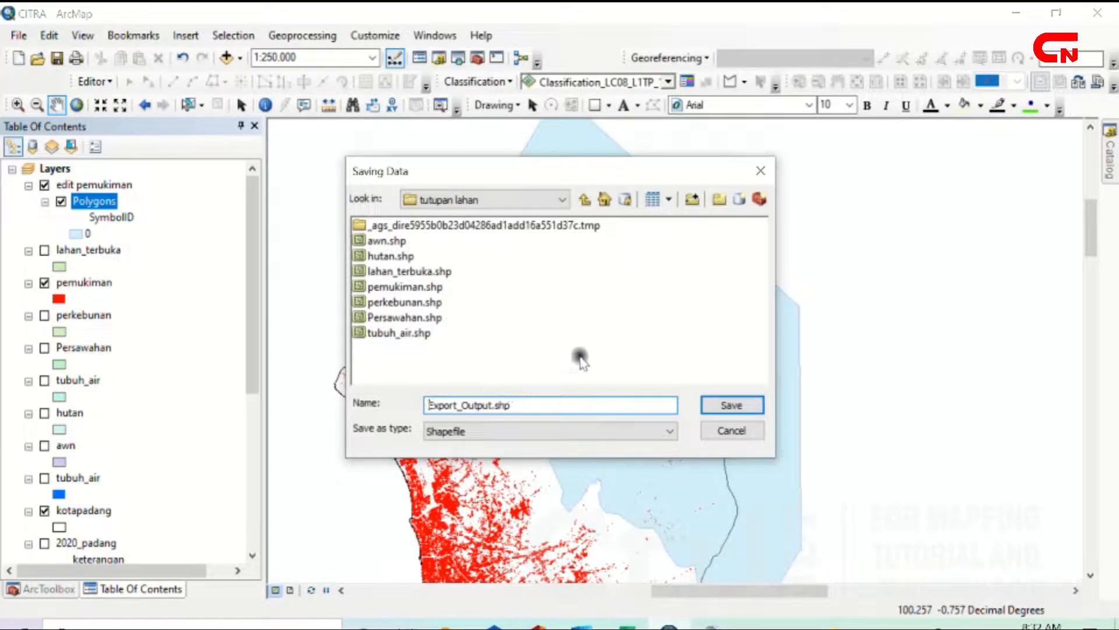
left_click(719, 199)
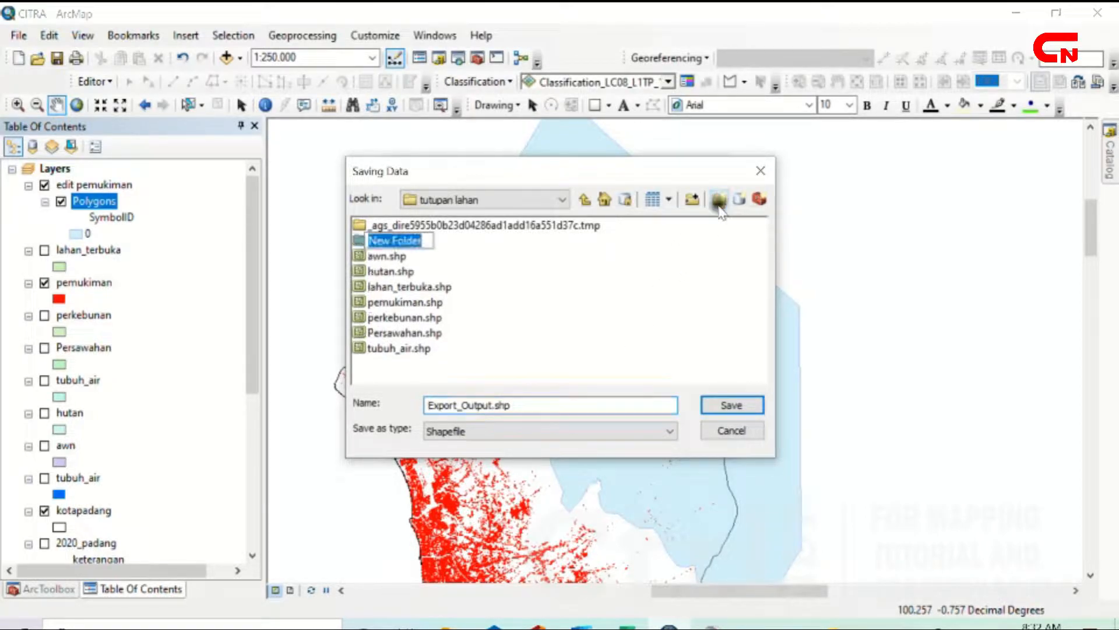
type("edit")
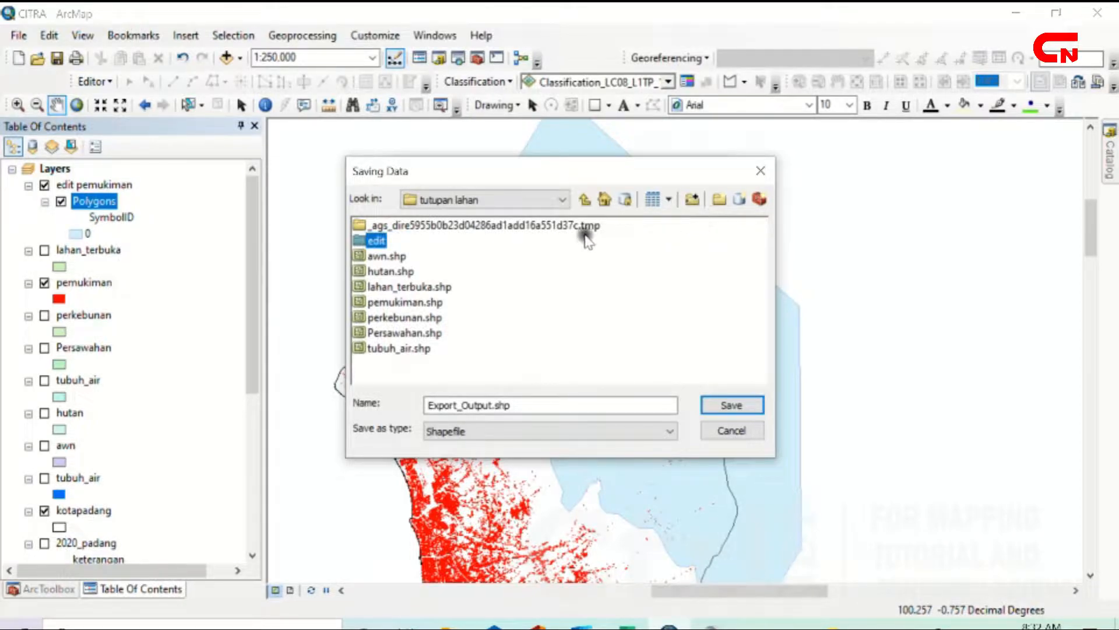
double_click(376, 241)
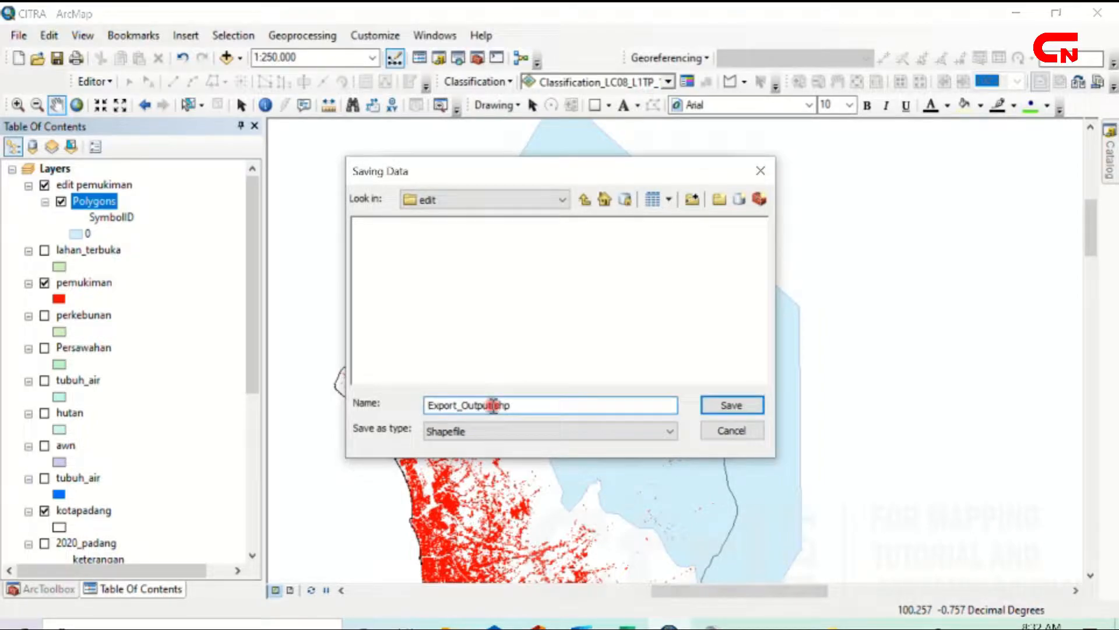
Step: Export all polygon features as the shapefile edit_pem.shp in the edit folder and add it to the map
left_click_drag(493, 405, 433, 404)
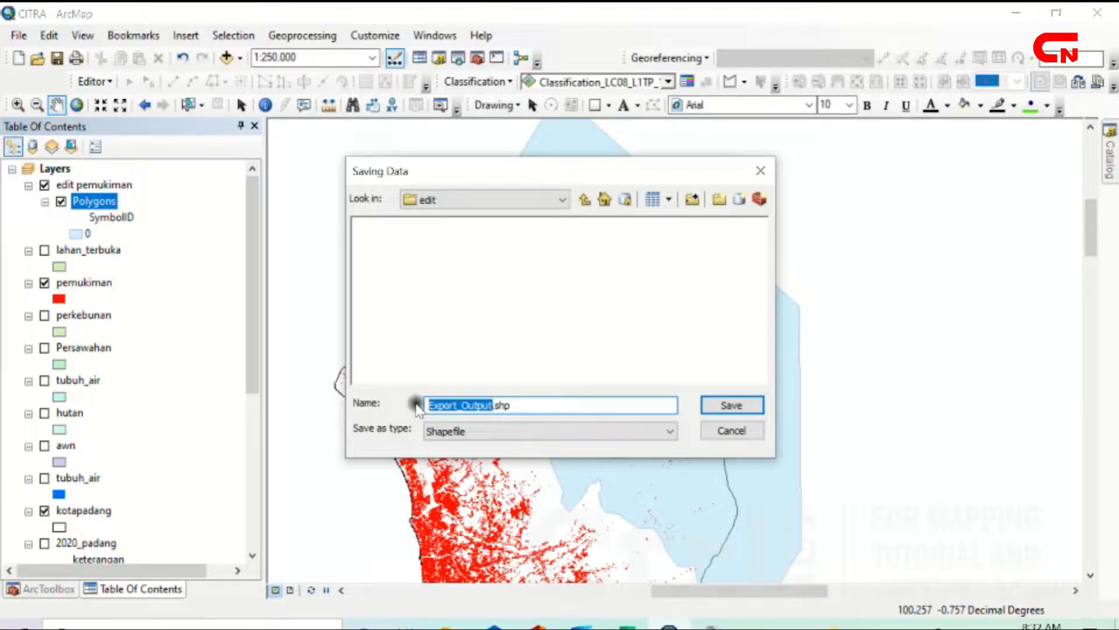
type("edit_pem")
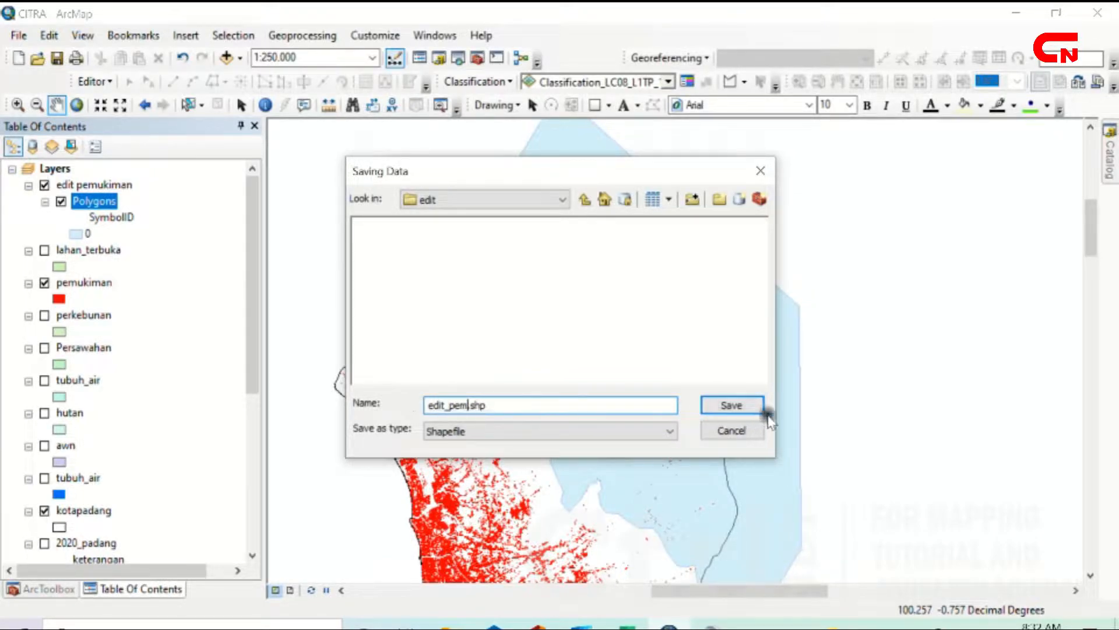
left_click(758, 411)
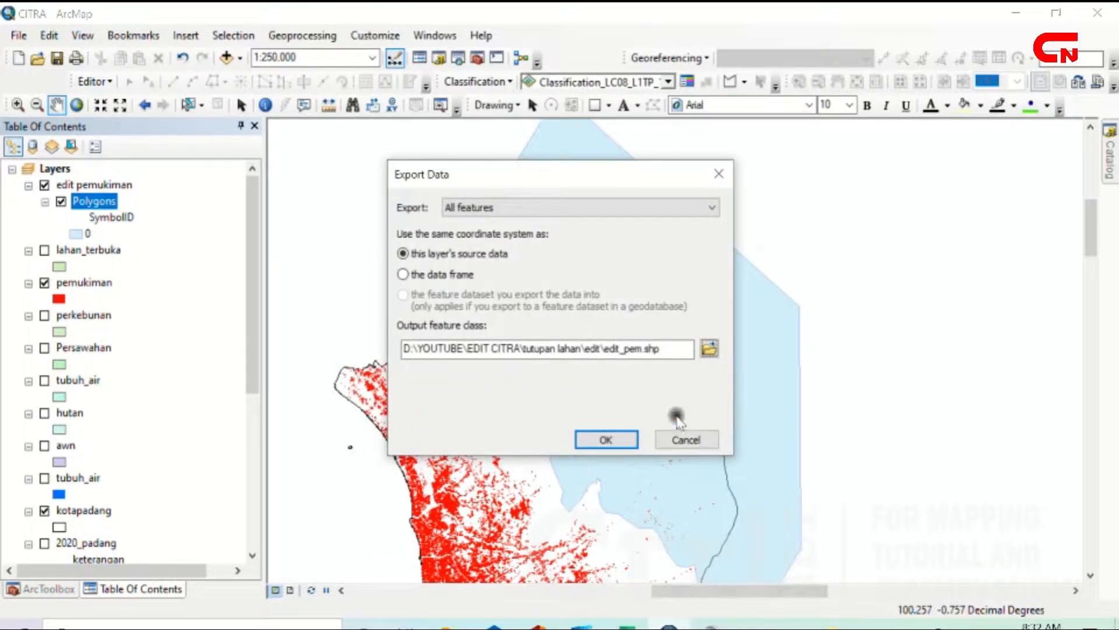
left_click(619, 439)
left_click(612, 383)
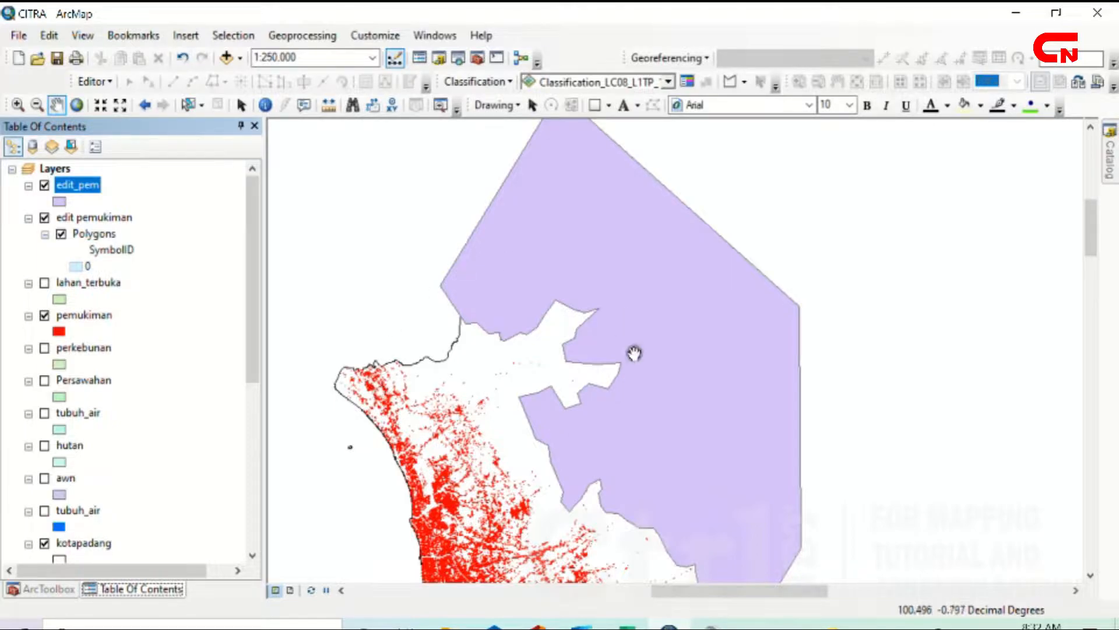
Step: Change the edit_pem layer's symbol to Hollow
left_click(59, 200)
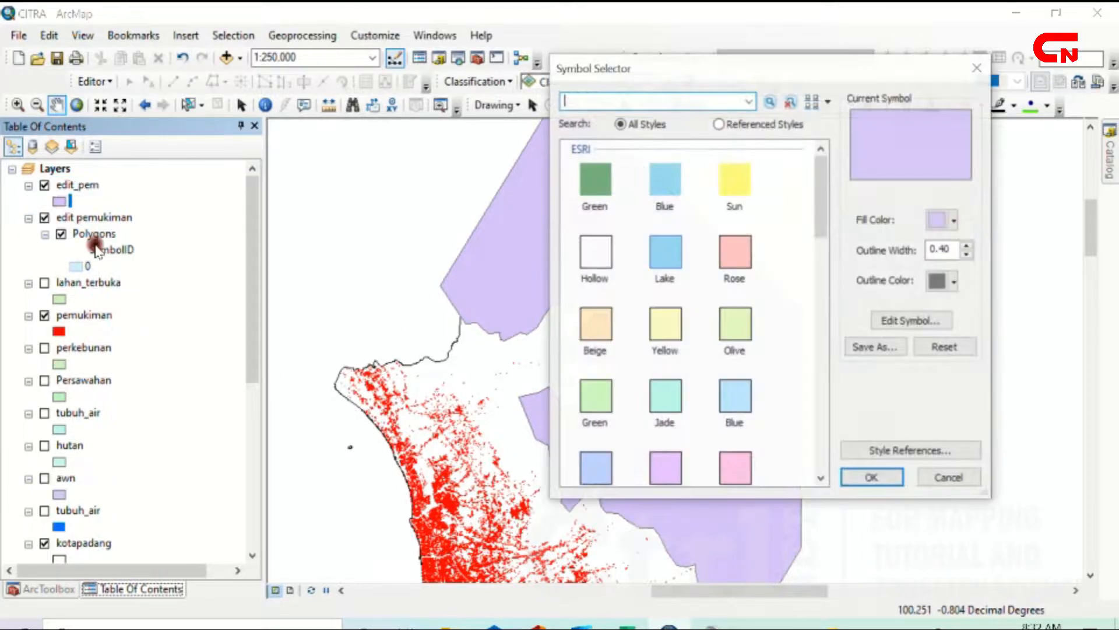
left_click(588, 274)
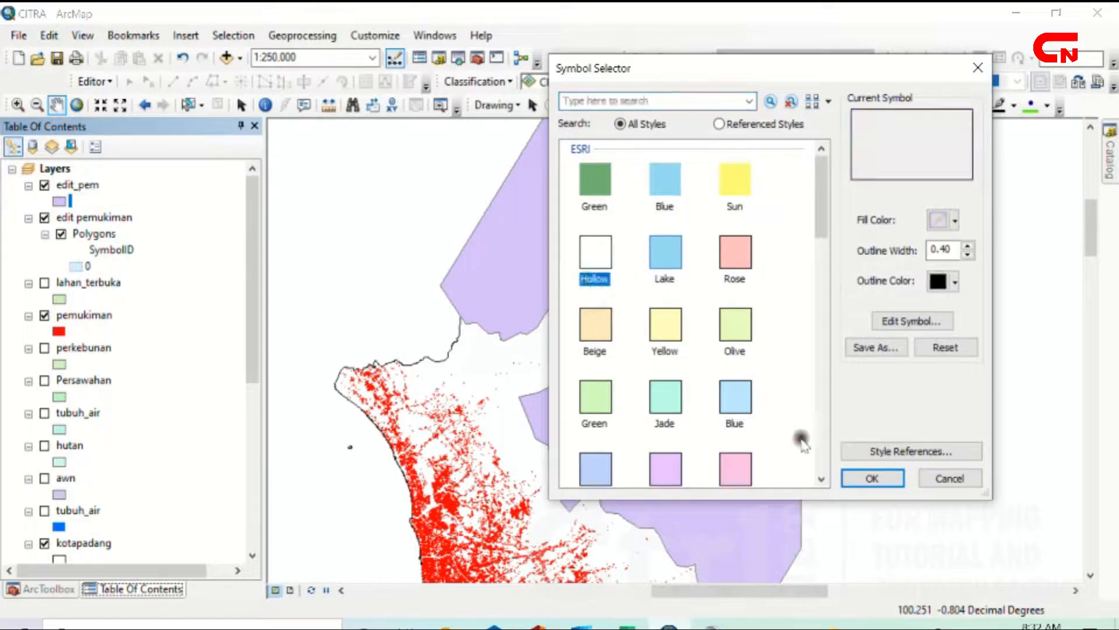
left_click(869, 477)
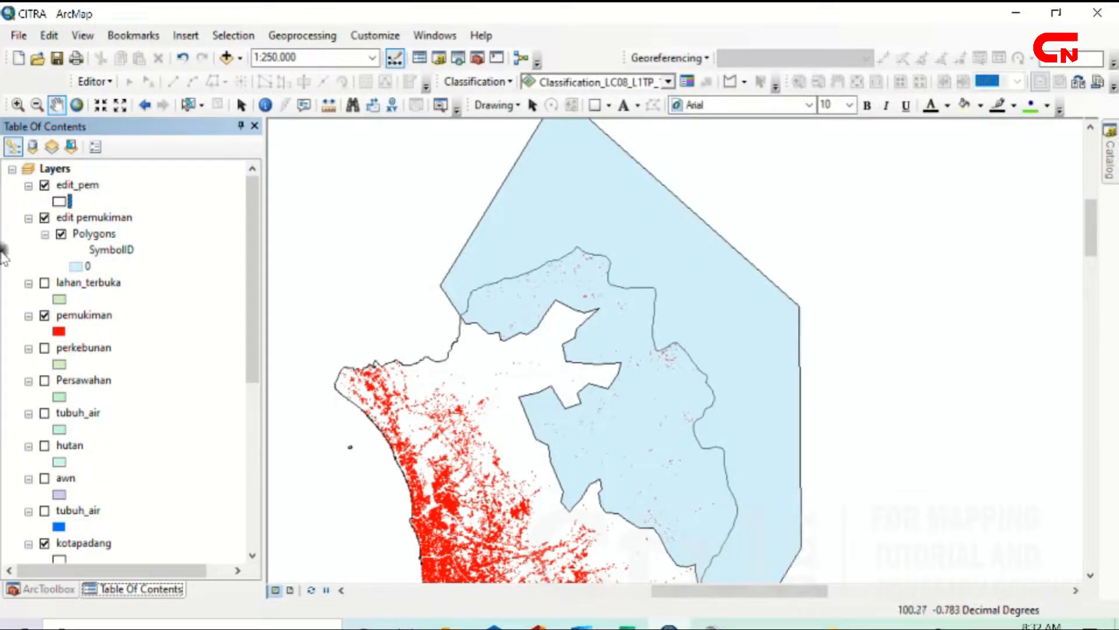
Step: Remove the edit pemukiman KML layer from the map, keeping the edit_pem shapefile
left_click(82, 217)
right_click(85, 217)
left_click(165, 245)
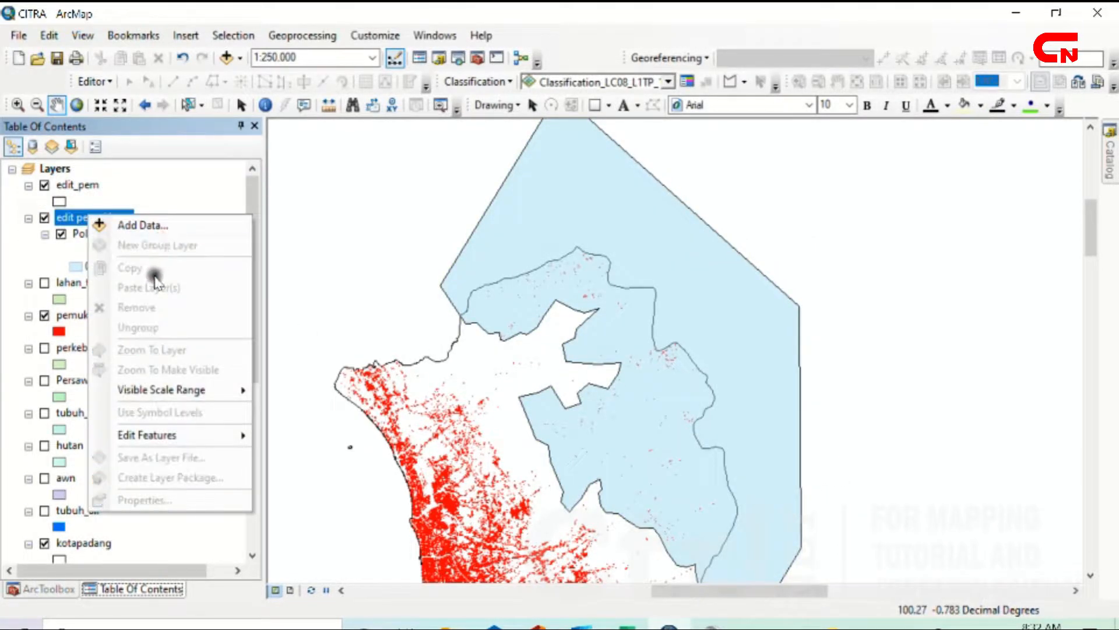
right_click(121, 219)
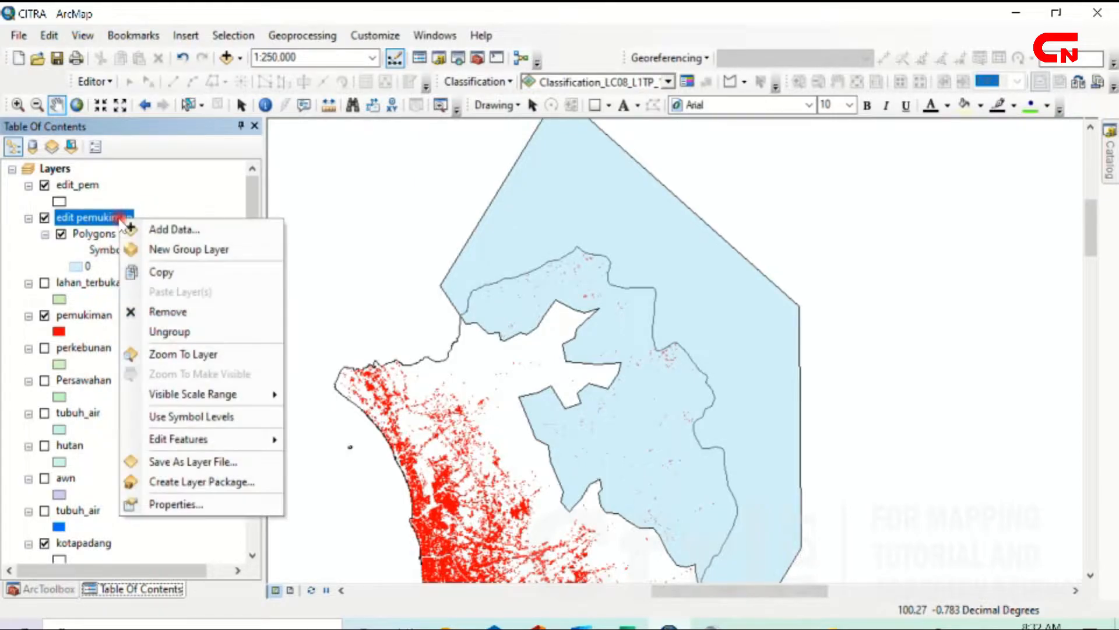
left_click(174, 315)
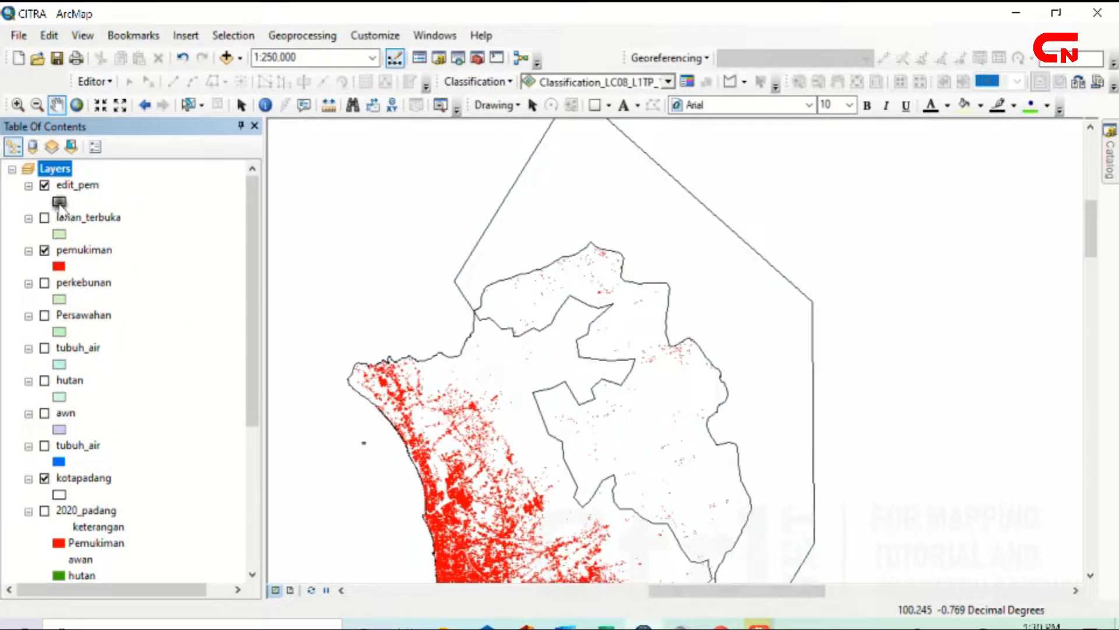
Step: Change the edit_pem layer's symbol to Lake
left_click(60, 203)
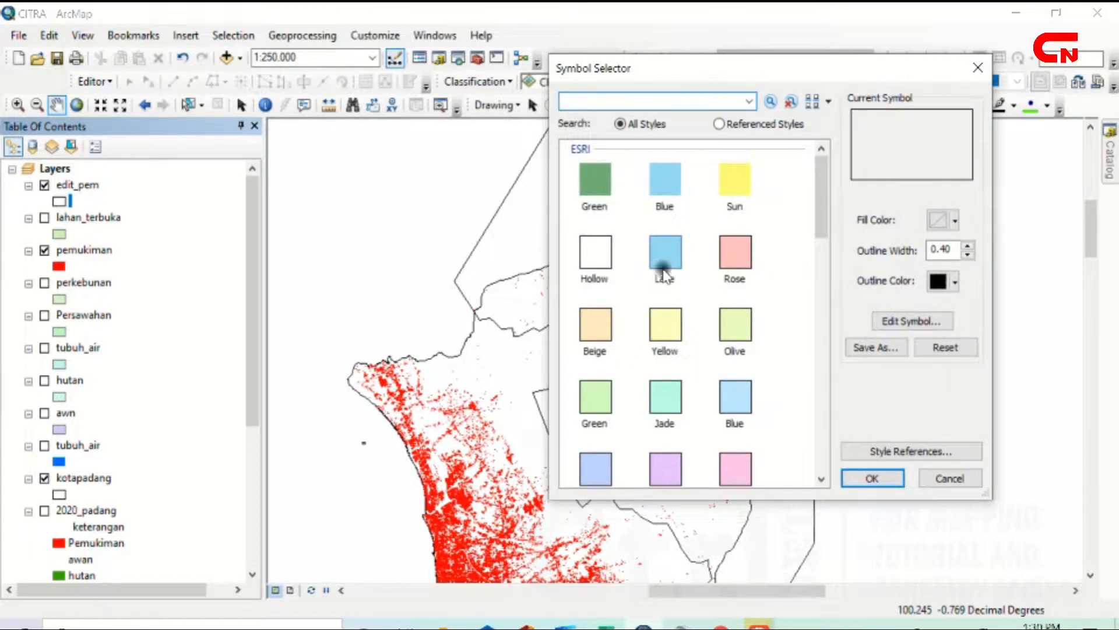
left_click(666, 266)
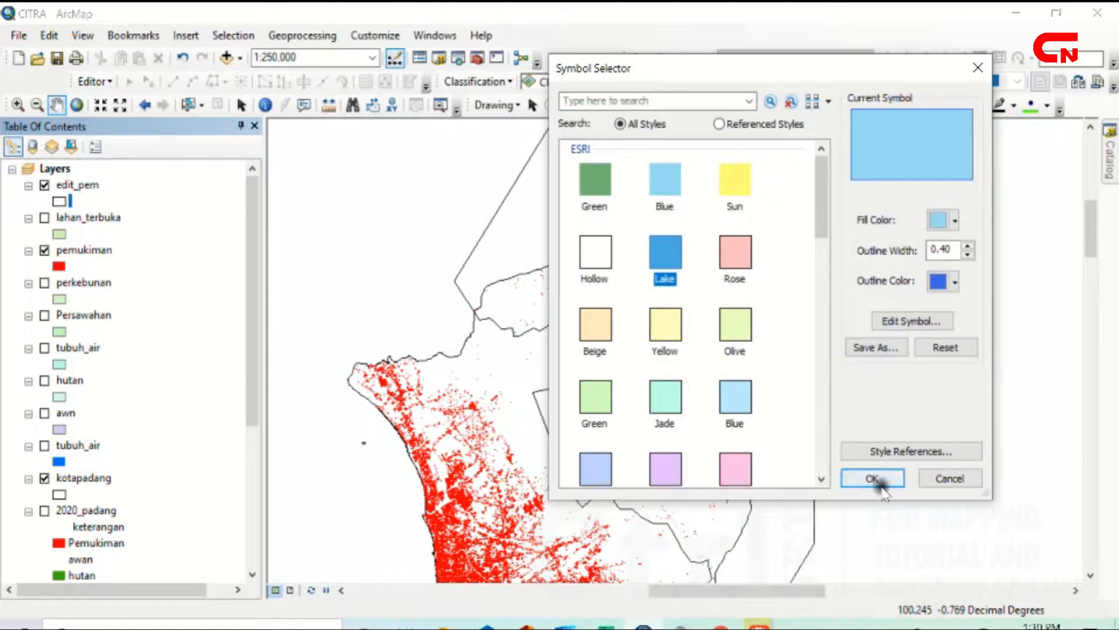
left_click(874, 478)
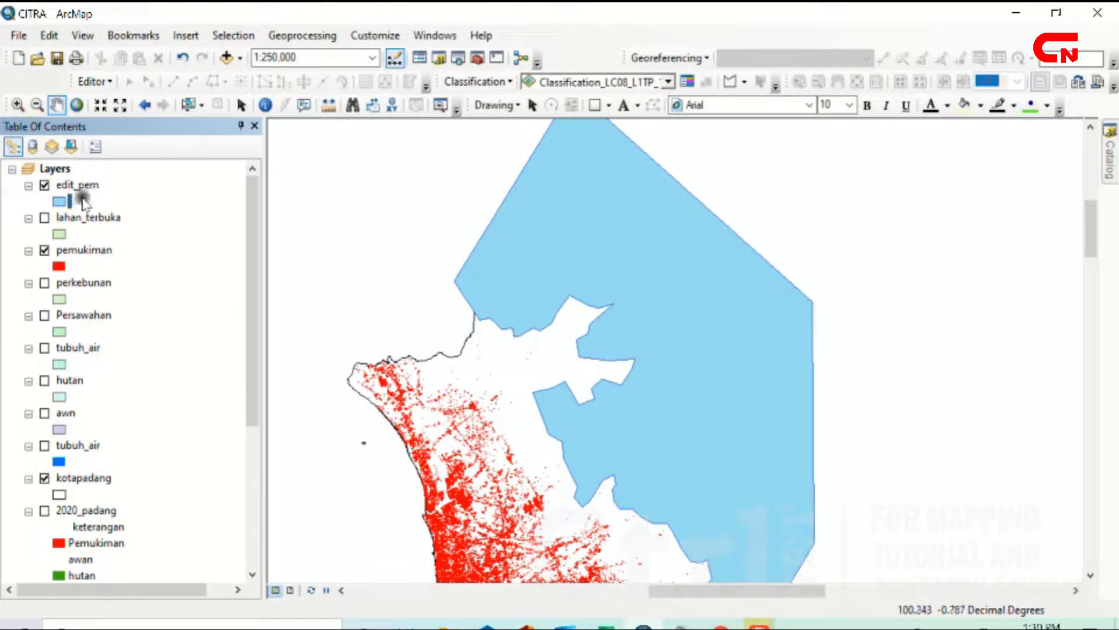
Step: Run the Erase overlay tool with pemukiman as input features and edit_pem as erase features, keeping the default output location
left_click(478, 57)
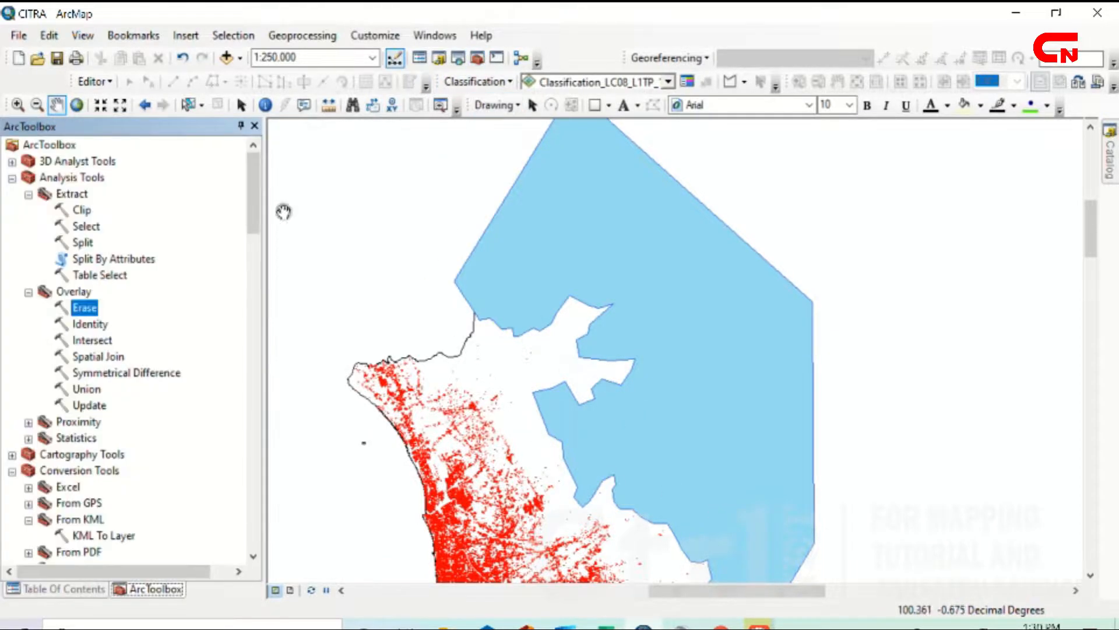
left_click(51, 145)
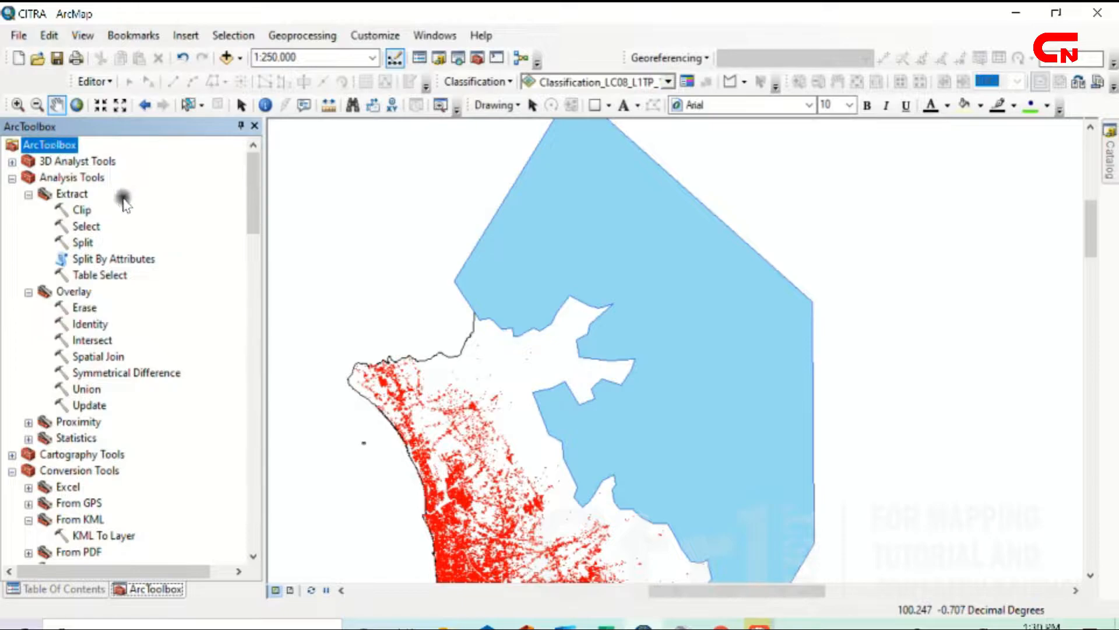
left_click(80, 180)
left_click(82, 292)
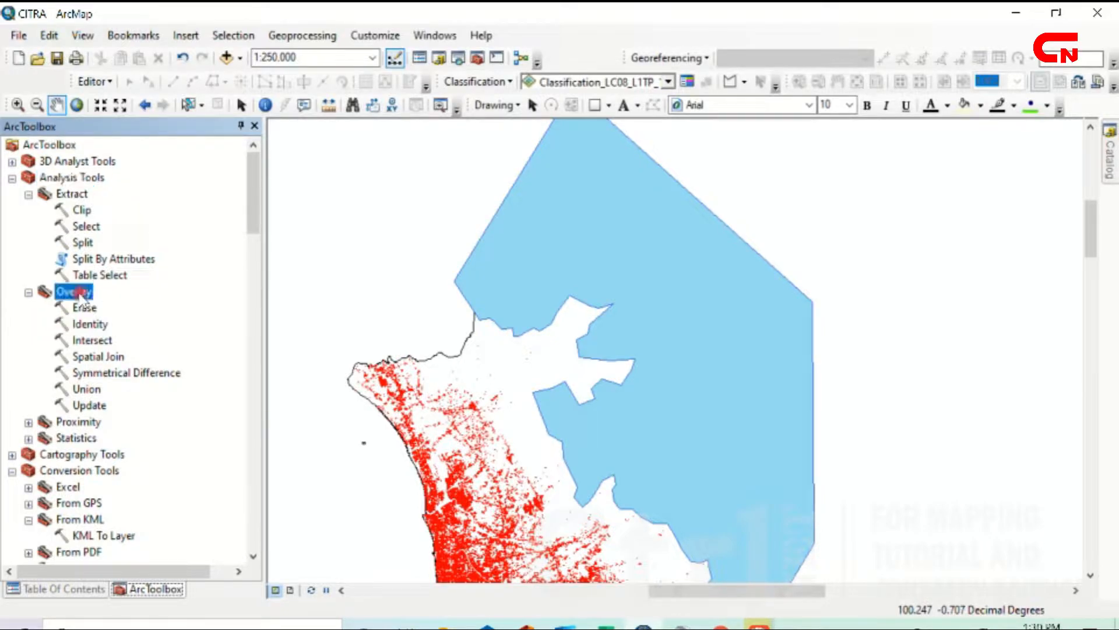
double_click(94, 308)
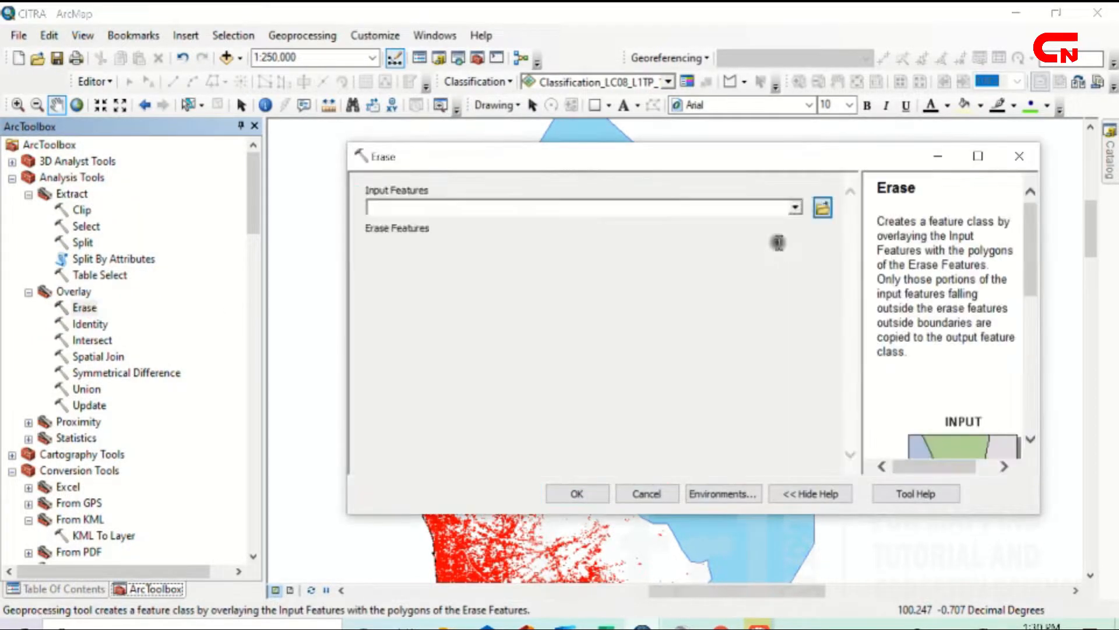
left_click(794, 208)
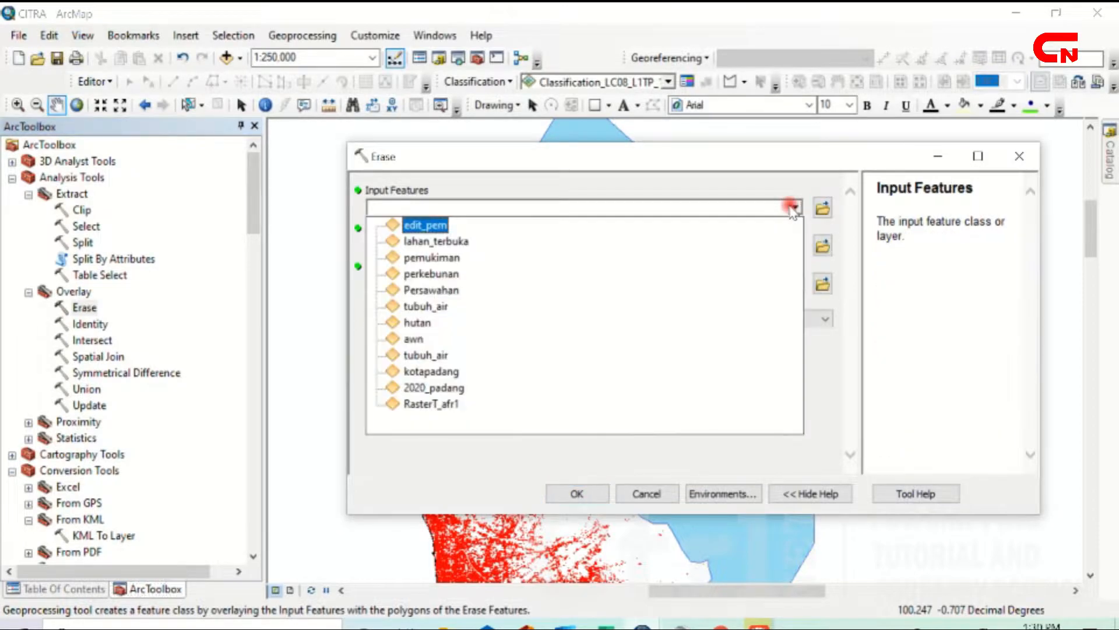
left_click(446, 257)
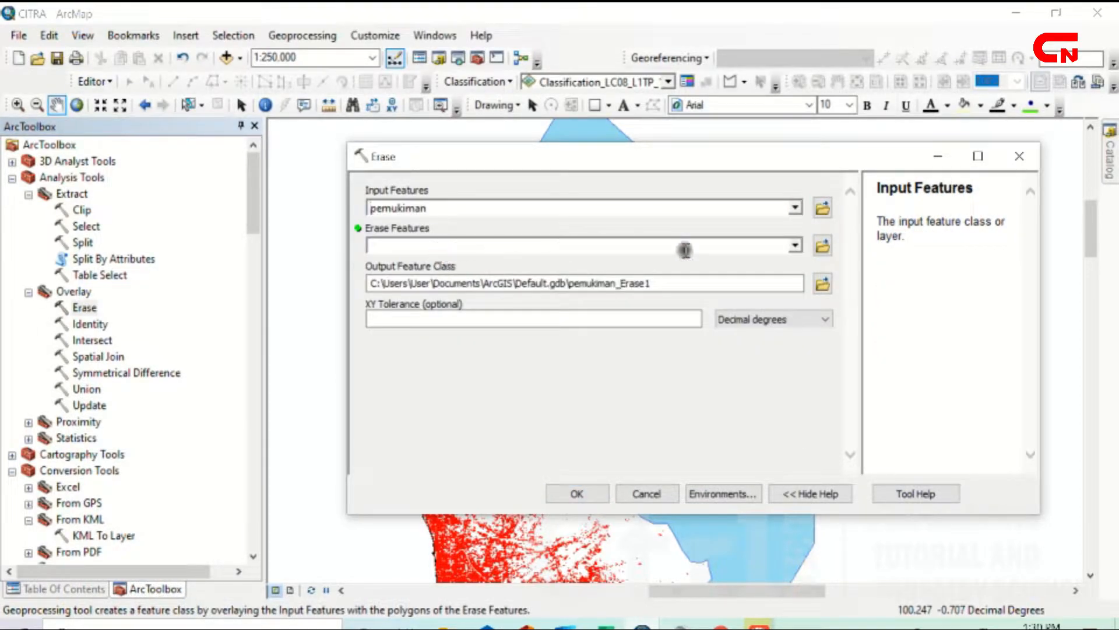
left_click(795, 248)
left_click(449, 260)
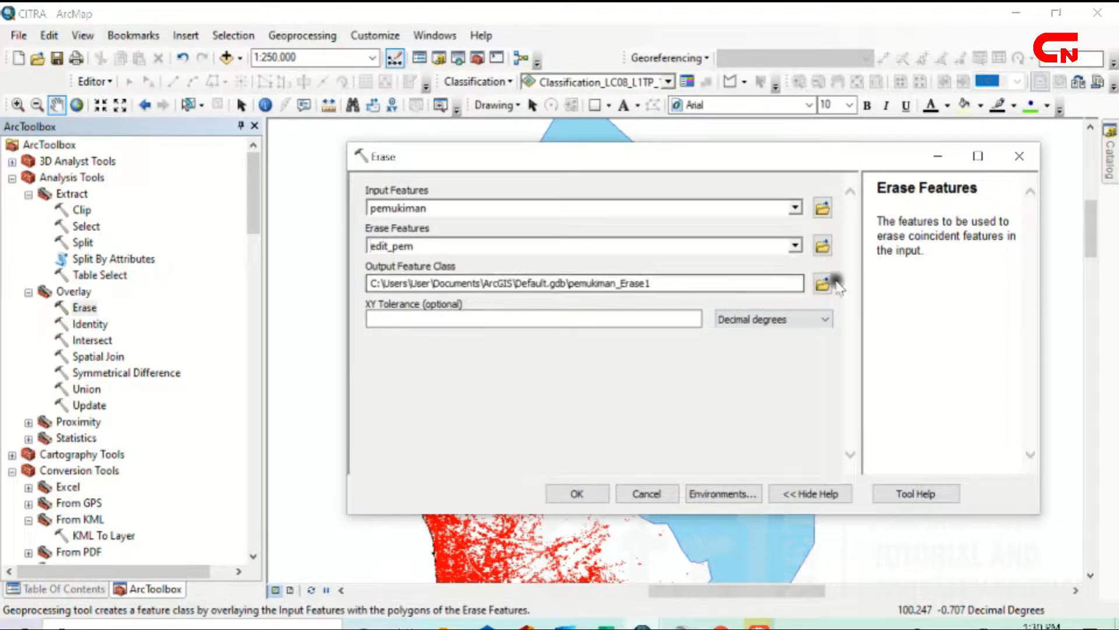
left_click(569, 492)
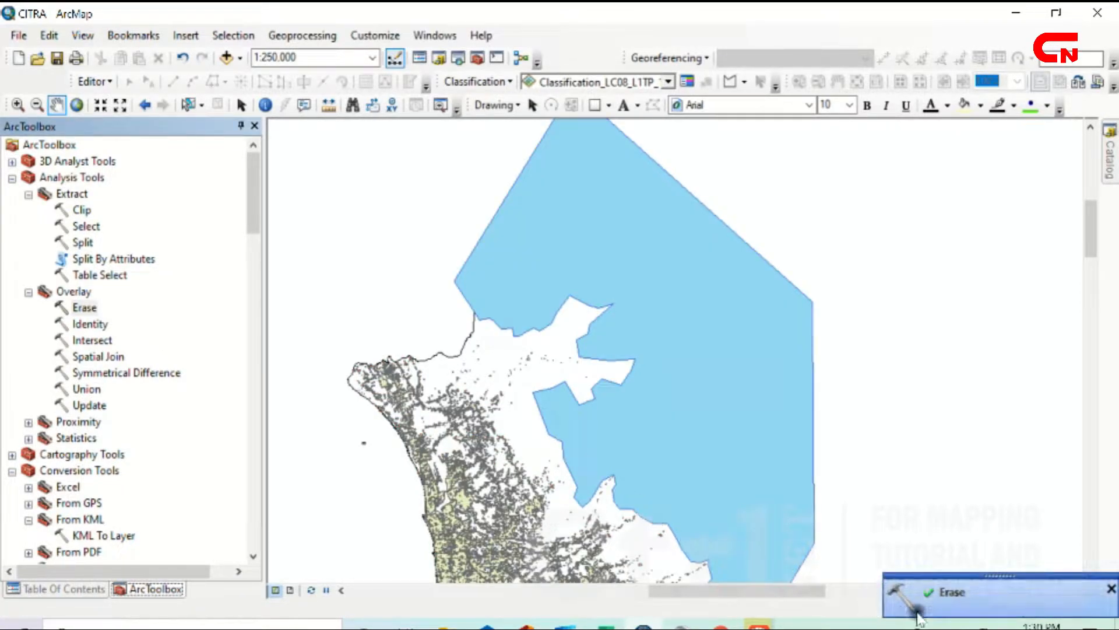
Step: Hide the edit_pem and original pemukiman layers so only the erase result and the kotapadang boundary are displayed
left_click(64, 589)
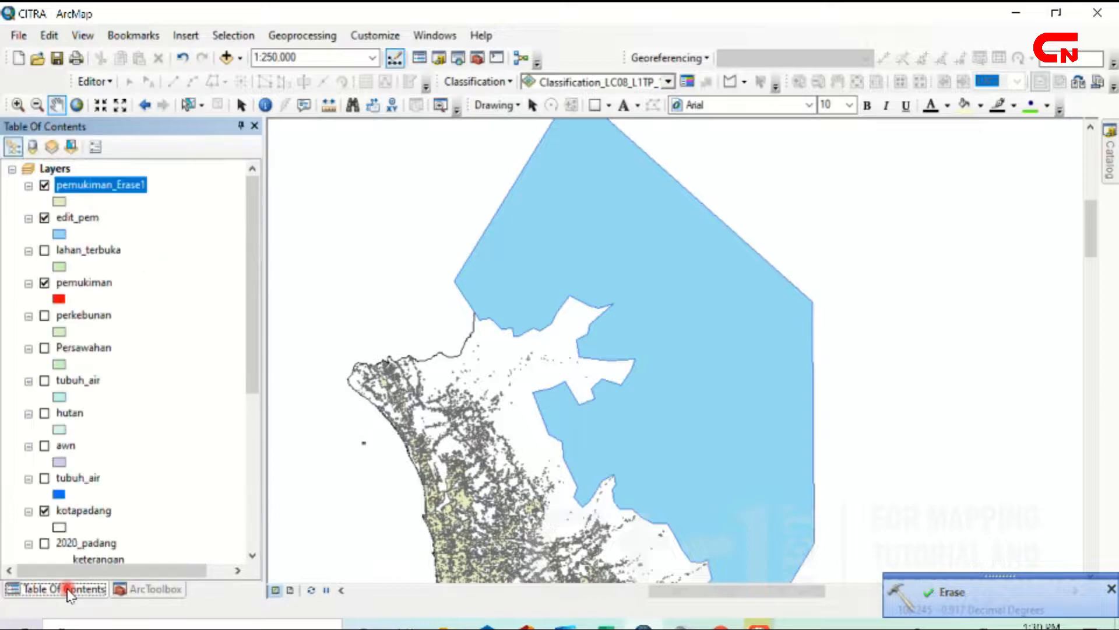
left_click(45, 218)
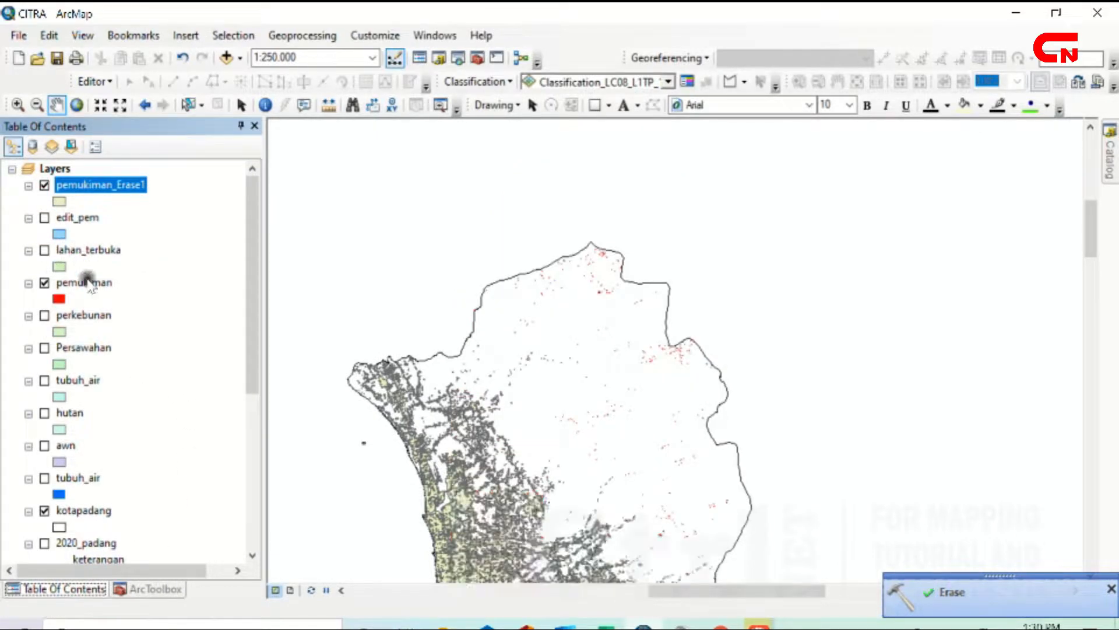
left_click(44, 284)
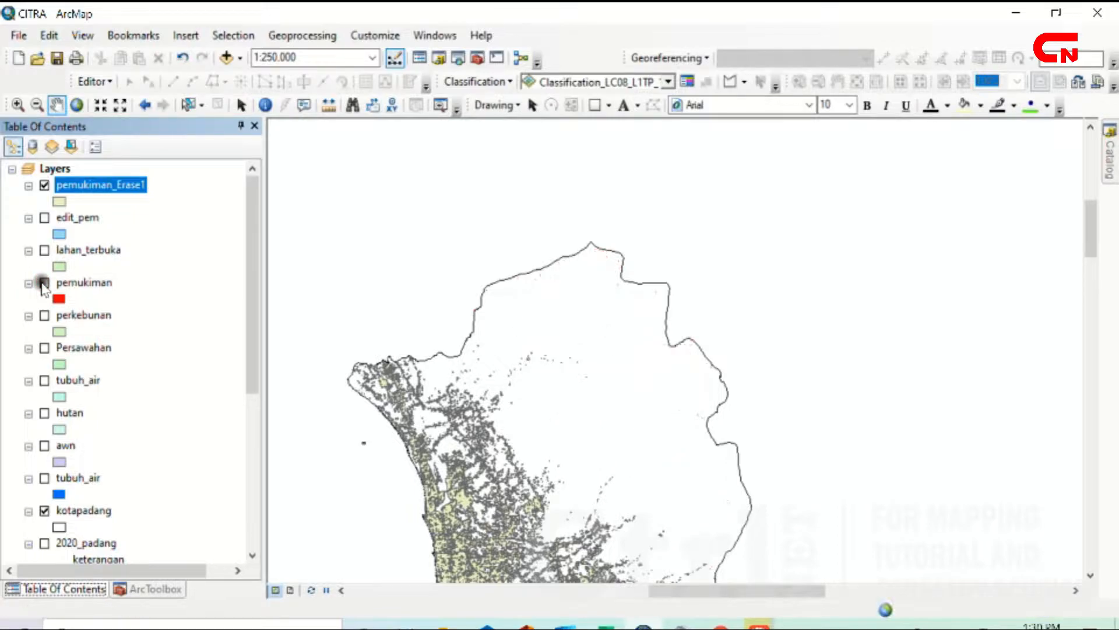
left_click_drag(577, 400, 583, 343)
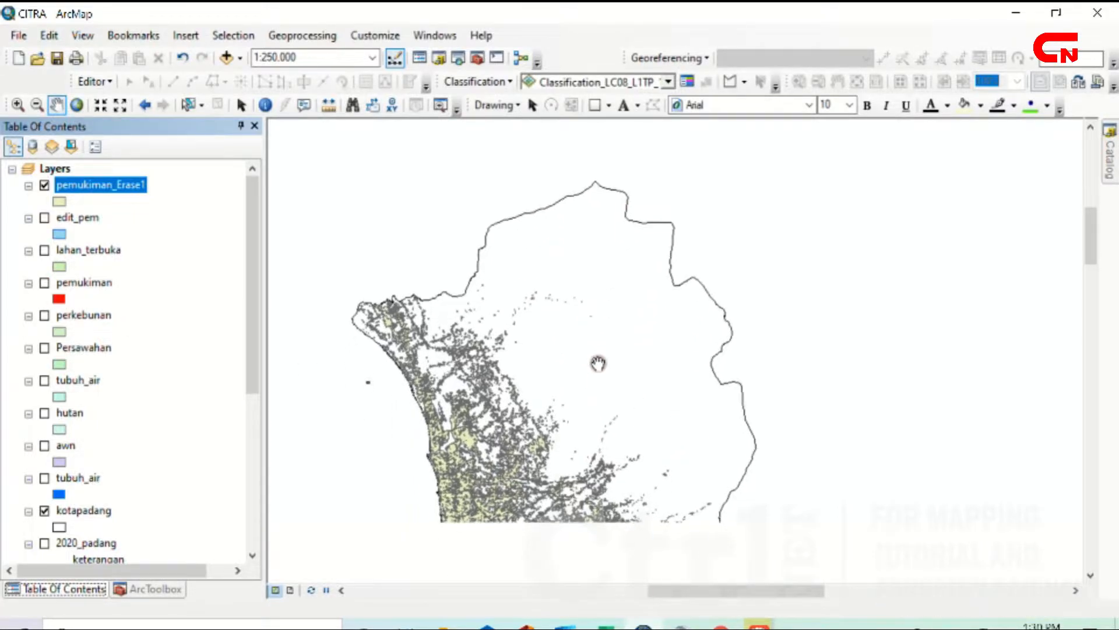
Step: Give the pemukiman_Erase1 layer the Yellow symbol with no outline color
left_click(59, 202)
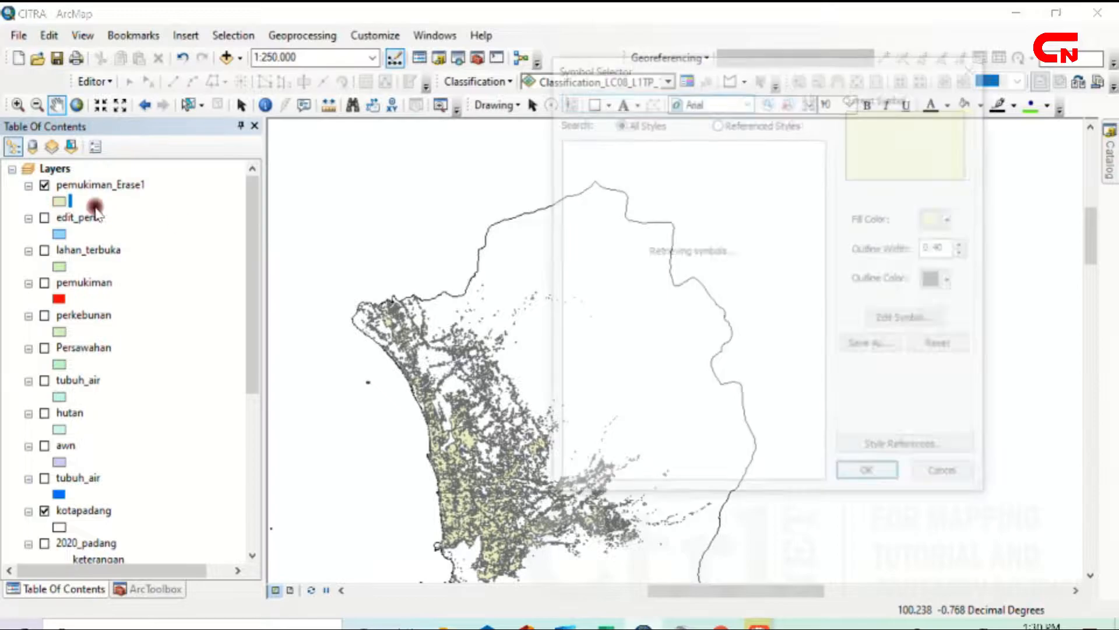
left_click(669, 324)
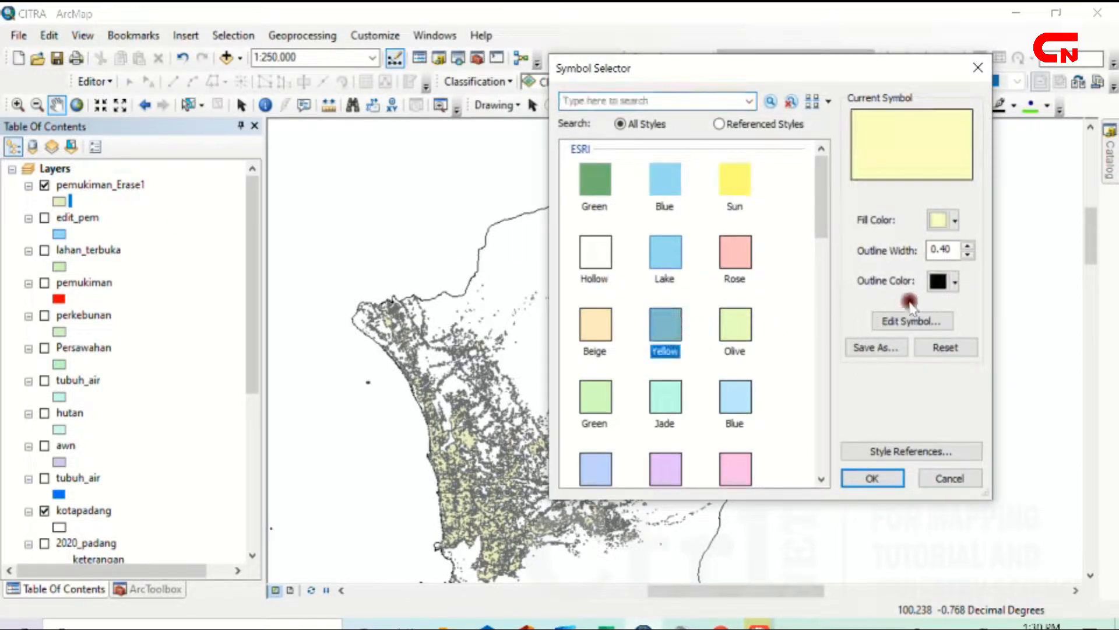
left_click(954, 282)
left_click(949, 304)
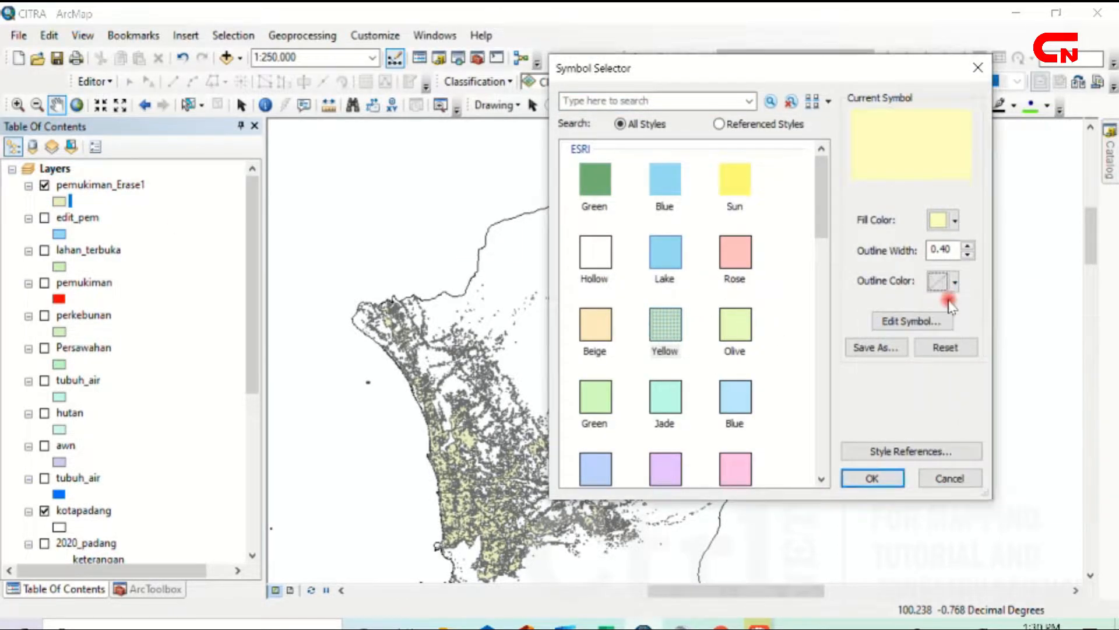
left_click(875, 477)
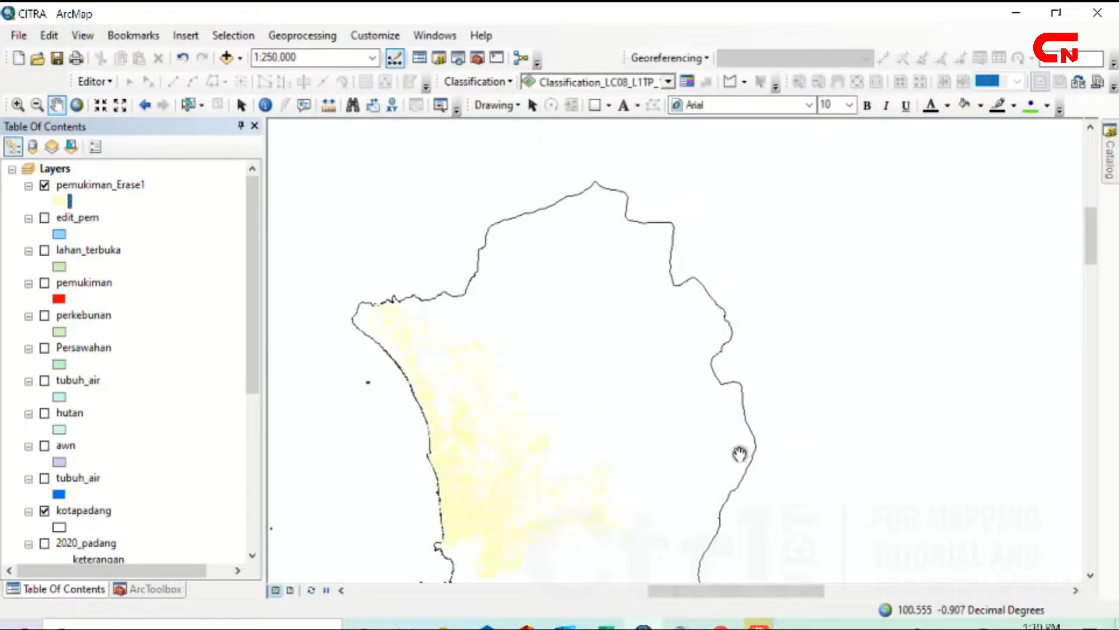
Step: Set the pemukiman_Erase1 layer's fill color to orange
left_click(68, 201)
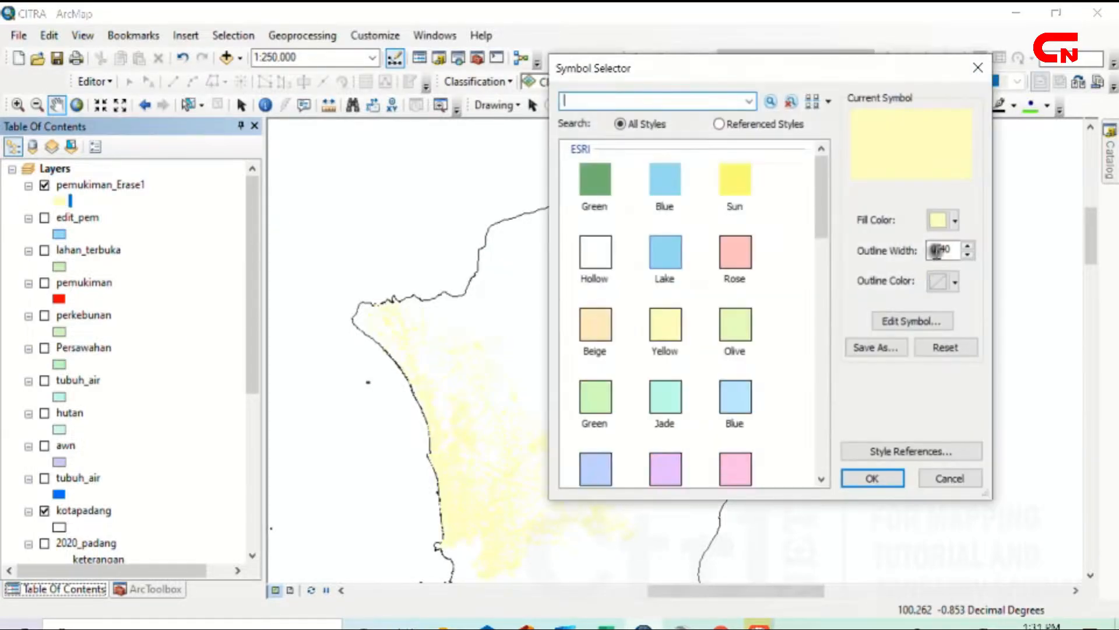
left_click(955, 221)
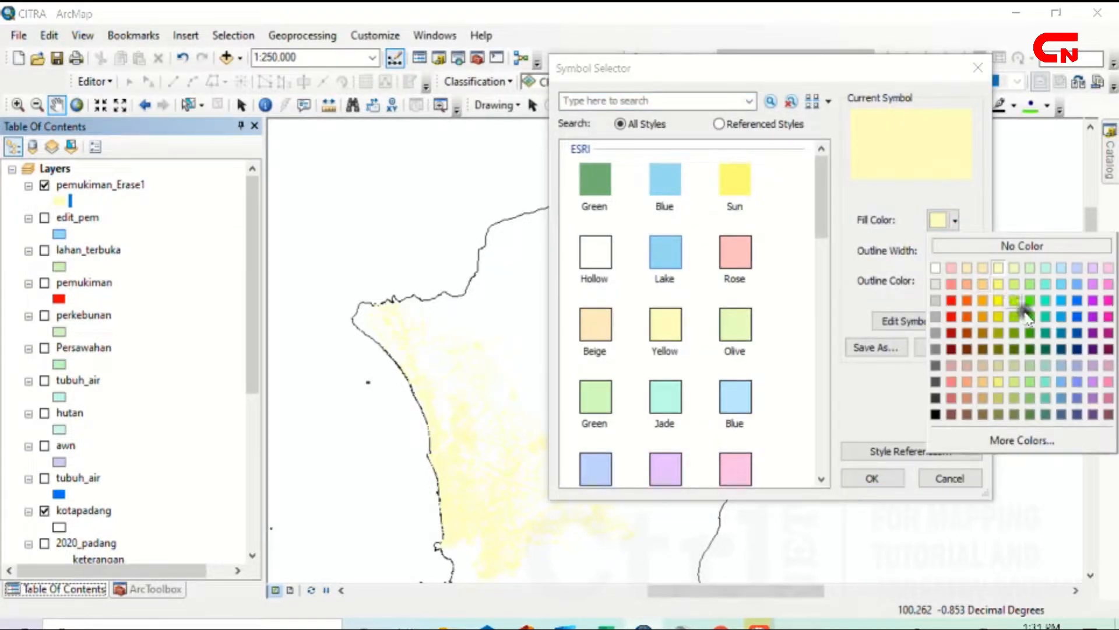
left_click(984, 301)
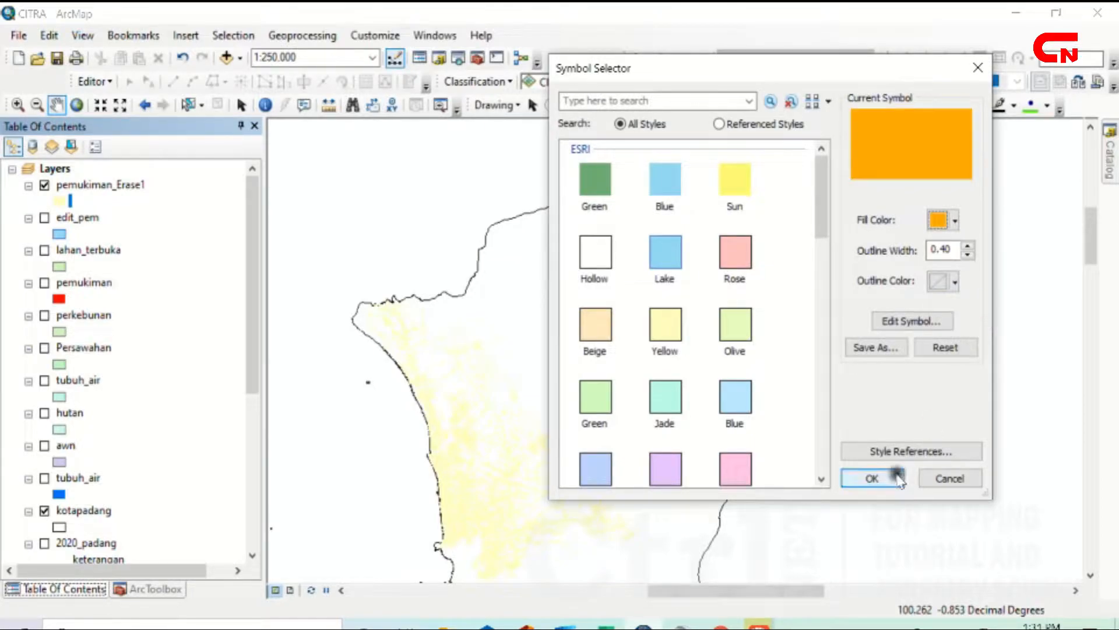
left_click(872, 478)
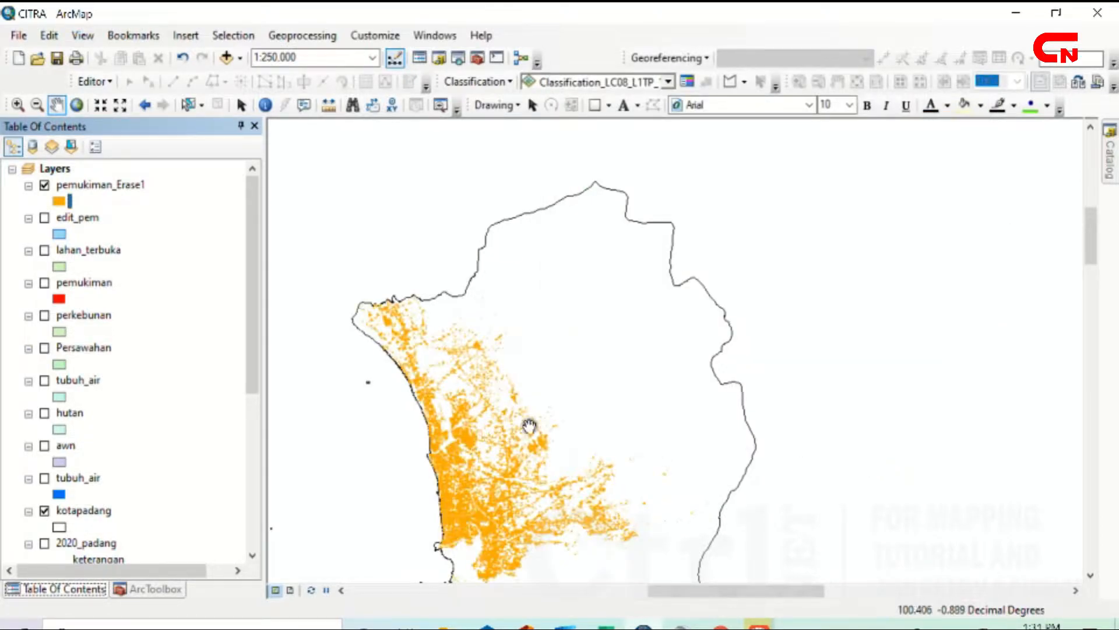
Step: Examine the pemukiman_Erase1 patches across the kotapadang area, especially the inland zone covered by the erase polygon, and select that layer
scroll(647, 354, "up", 1)
scroll(662, 350, "down", 2)
scroll(663, 350, "up", 3)
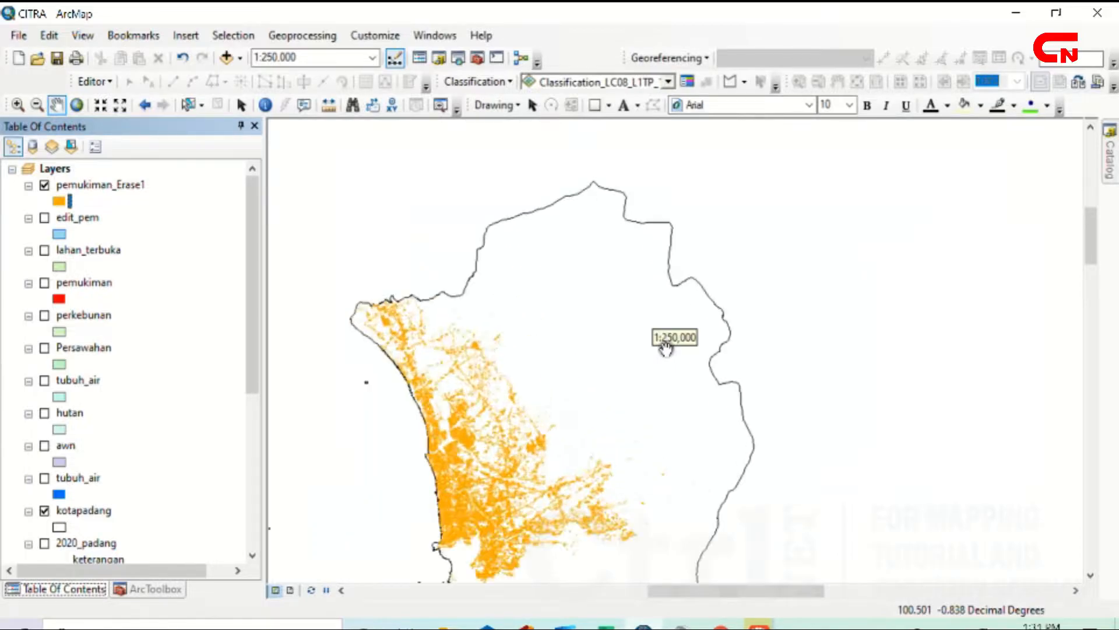
scroll(665, 349, "up", 2)
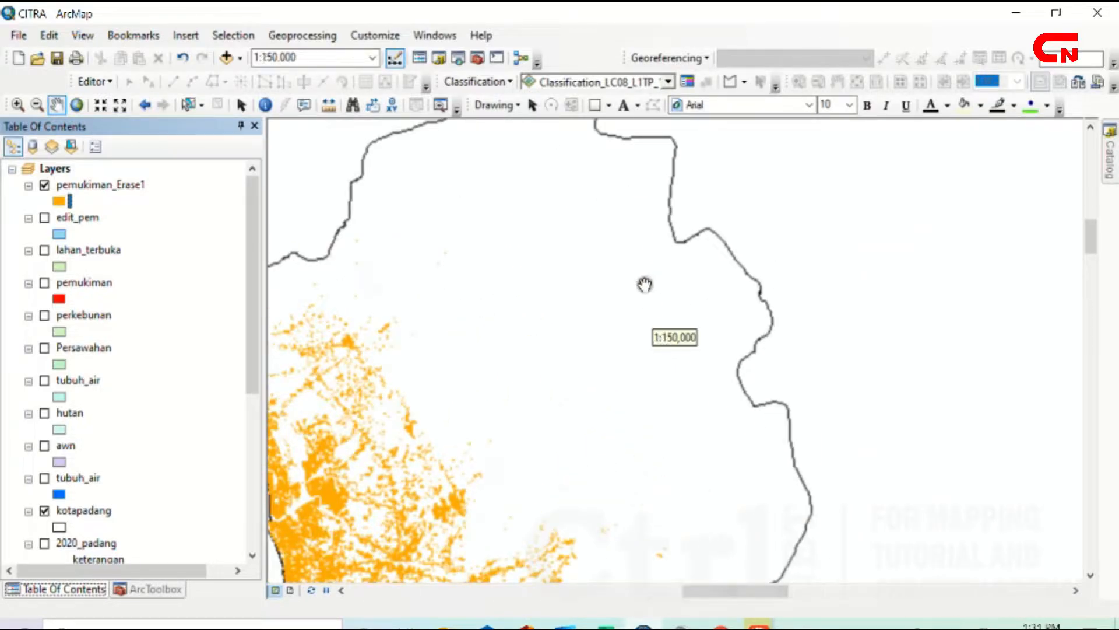
left_click_drag(626, 326, 715, 420)
left_click_drag(749, 495, 747, 307)
left_click_drag(528, 470, 467, 357)
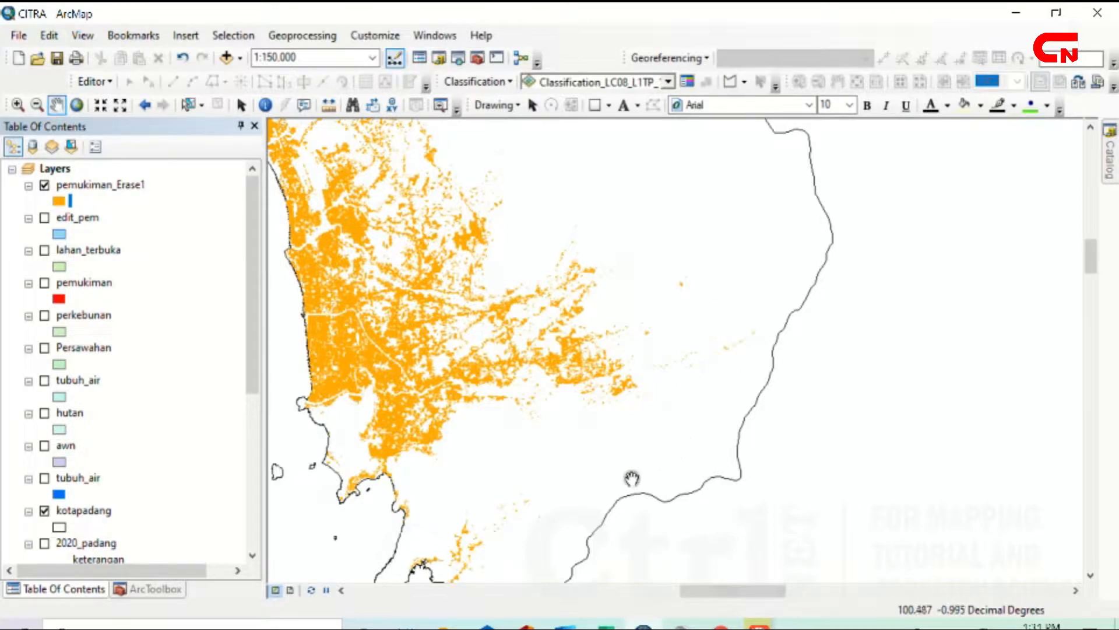
left_click_drag(680, 386, 534, 479)
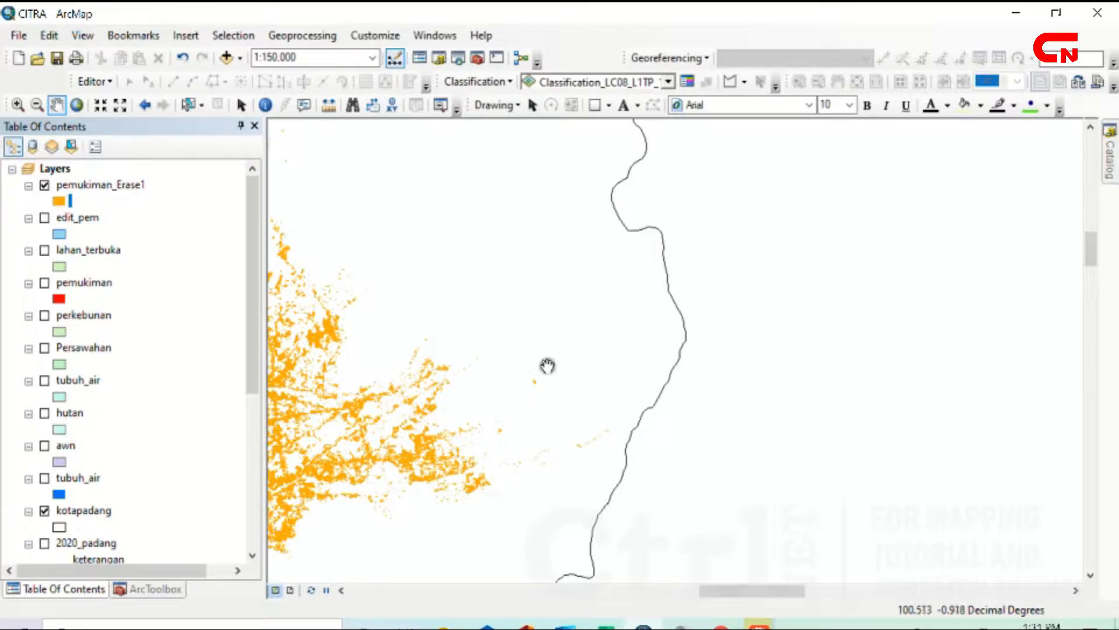
left_click_drag(548, 366, 602, 447)
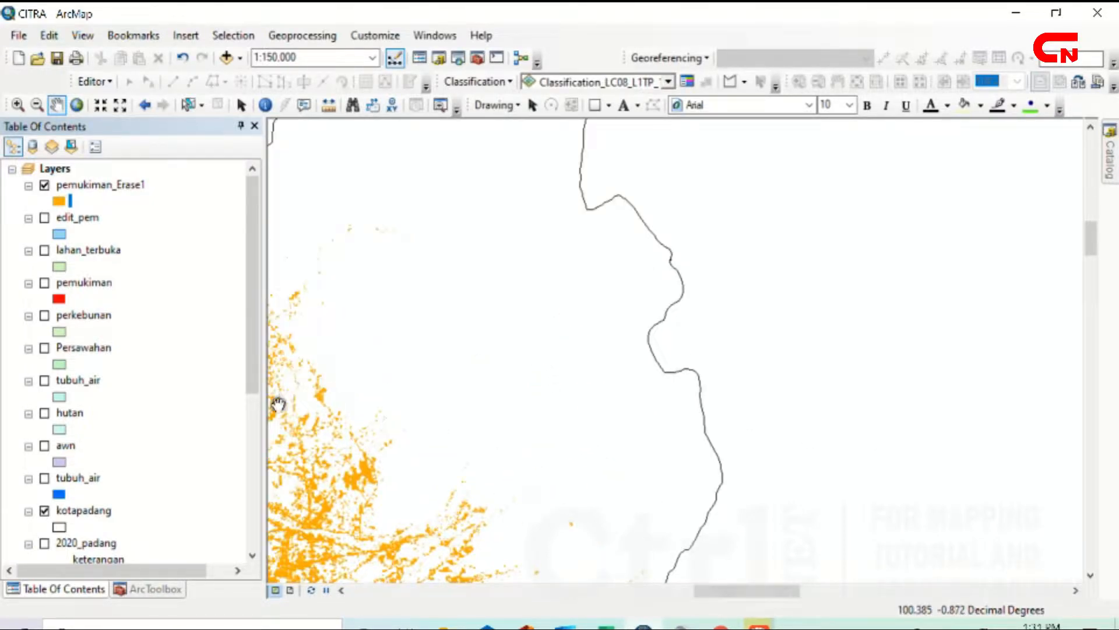
left_click_drag(507, 370, 507, 270)
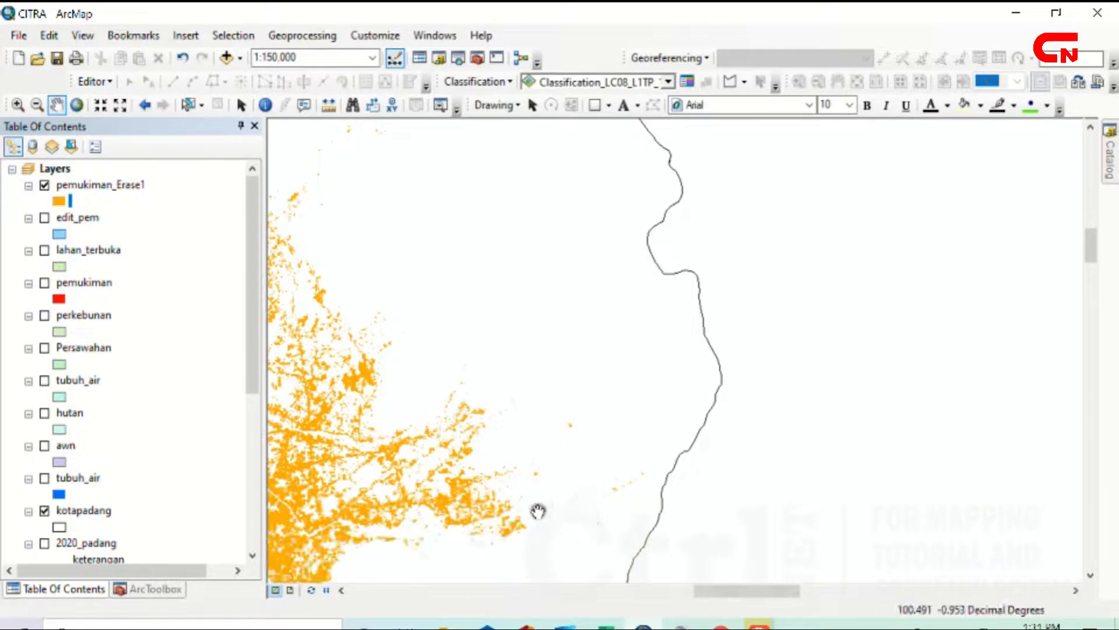
scroll(657, 358, "up", 2)
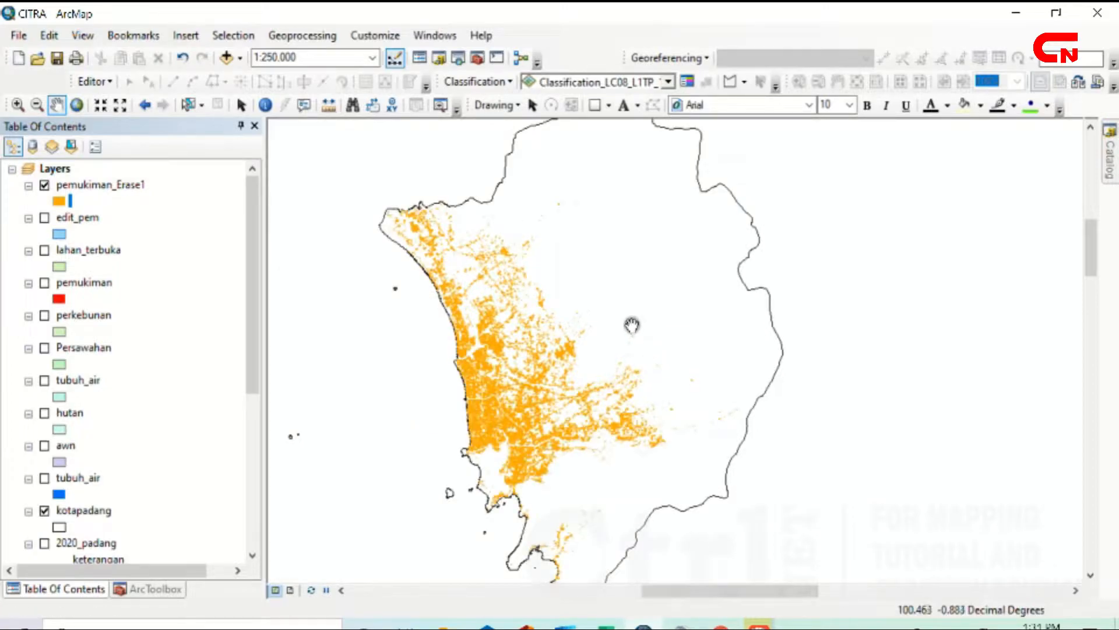
left_click_drag(601, 279, 604, 322)
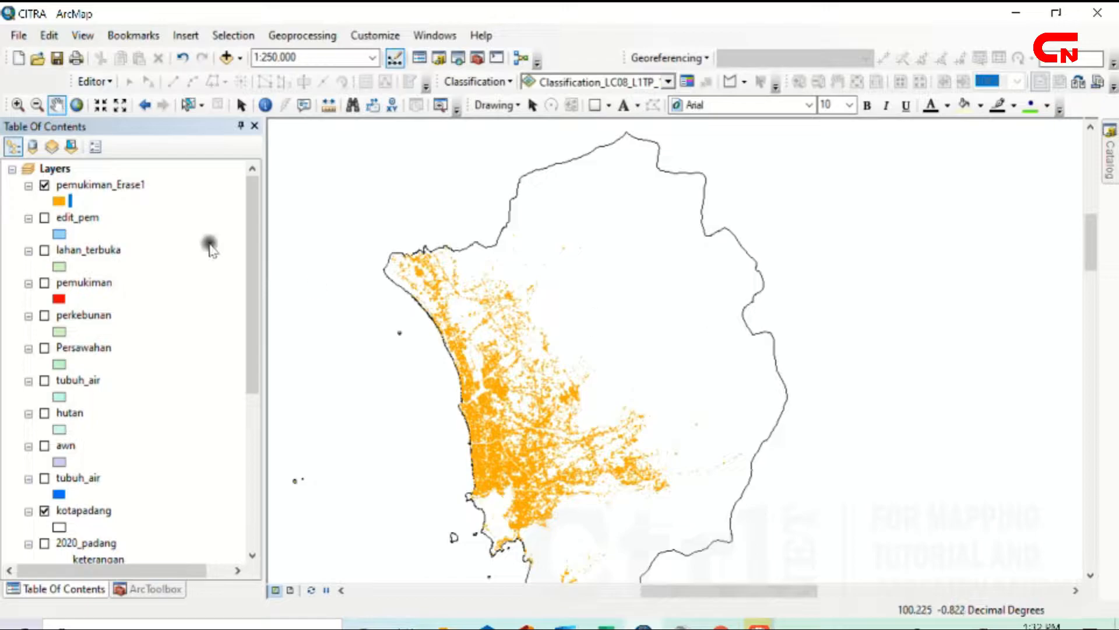
left_click(128, 187)
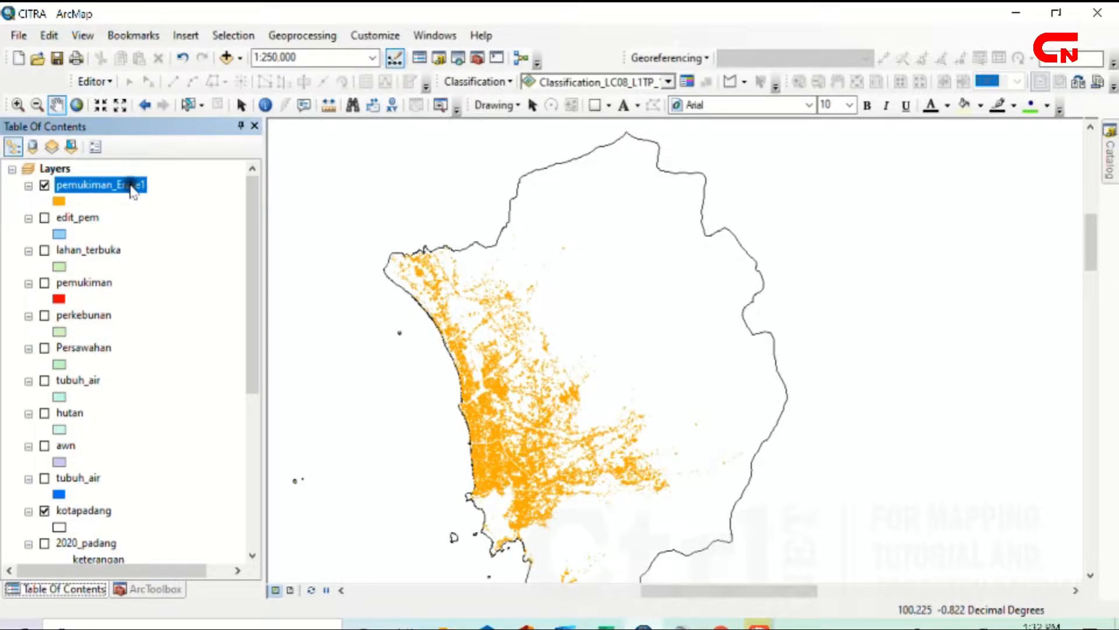
Step: Export the pemukiman_Erase1 layer as the shapefile Tup_Pemukiman in the edit folder and add it to the map
right_click(131, 187)
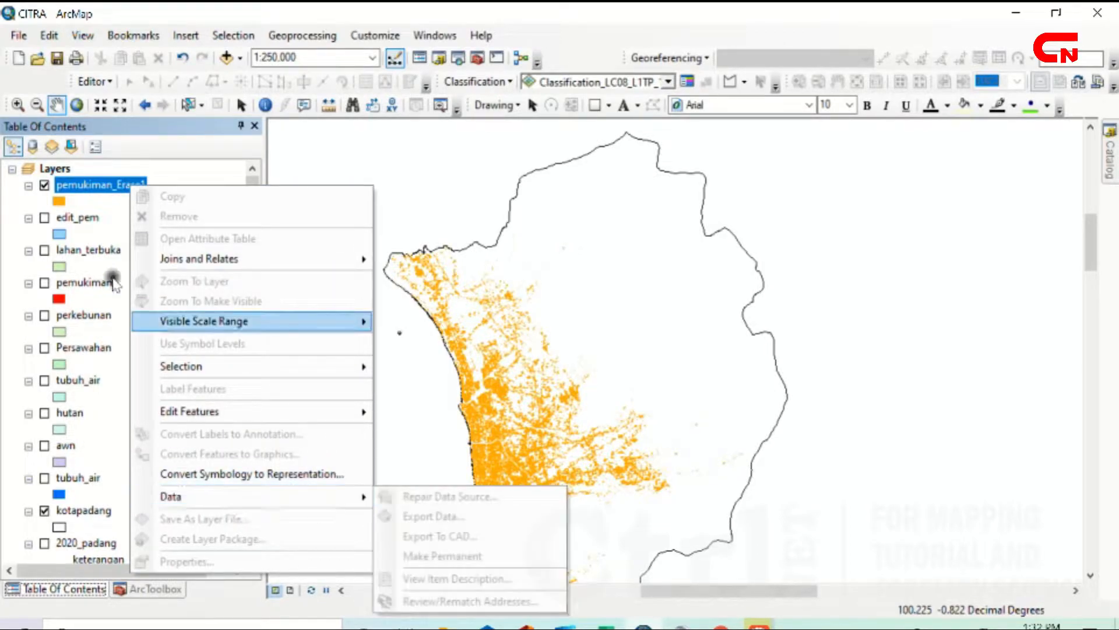
right_click(102, 190)
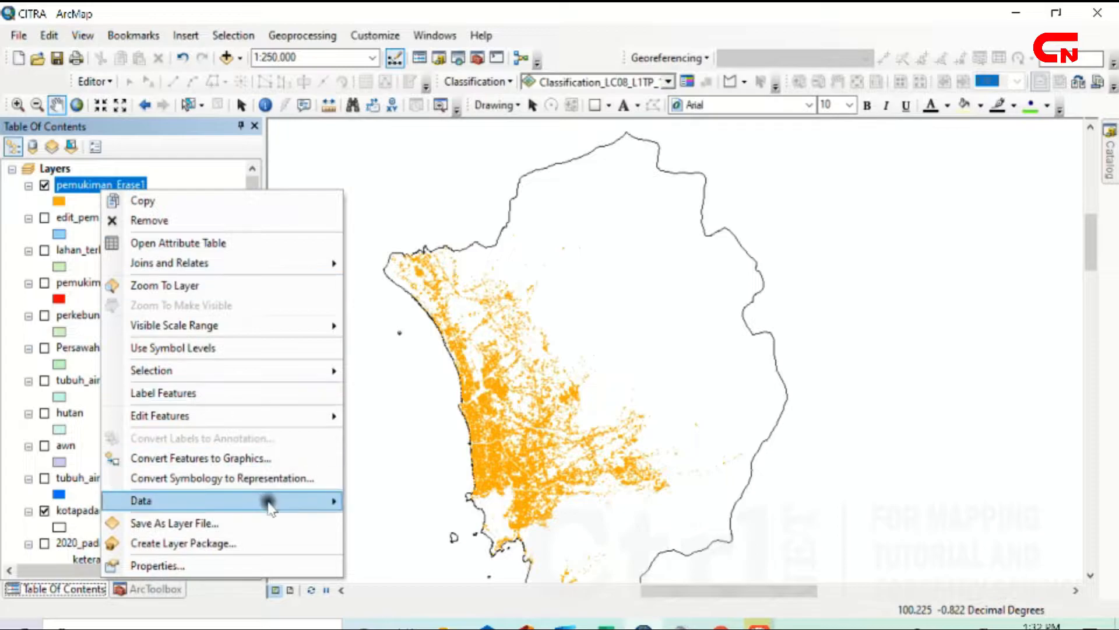
mouse_move(295, 500)
left_click(437, 519)
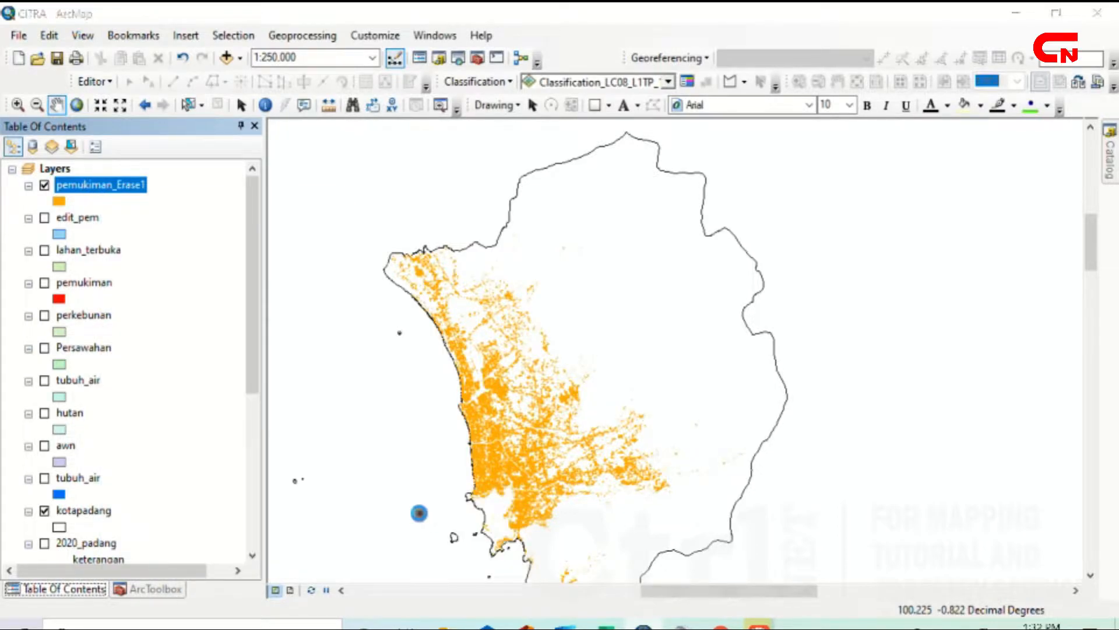
left_click(707, 348)
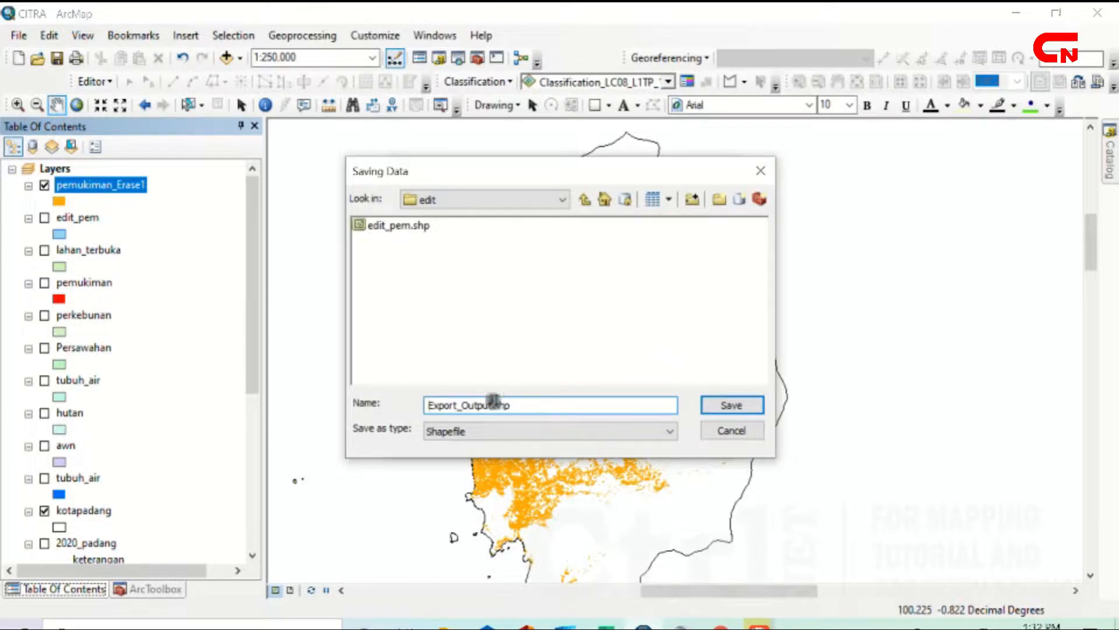
key("BackSpace")
key("BackSpace")
key("BackSpace")
key("BackSpace")
key("BackSpace")
key("BackSpace")
key("BackSpace")
key("BackSpace")
key("BackSpace")
key("BackSpace")
key("BackSpace")
key("BackSpace")
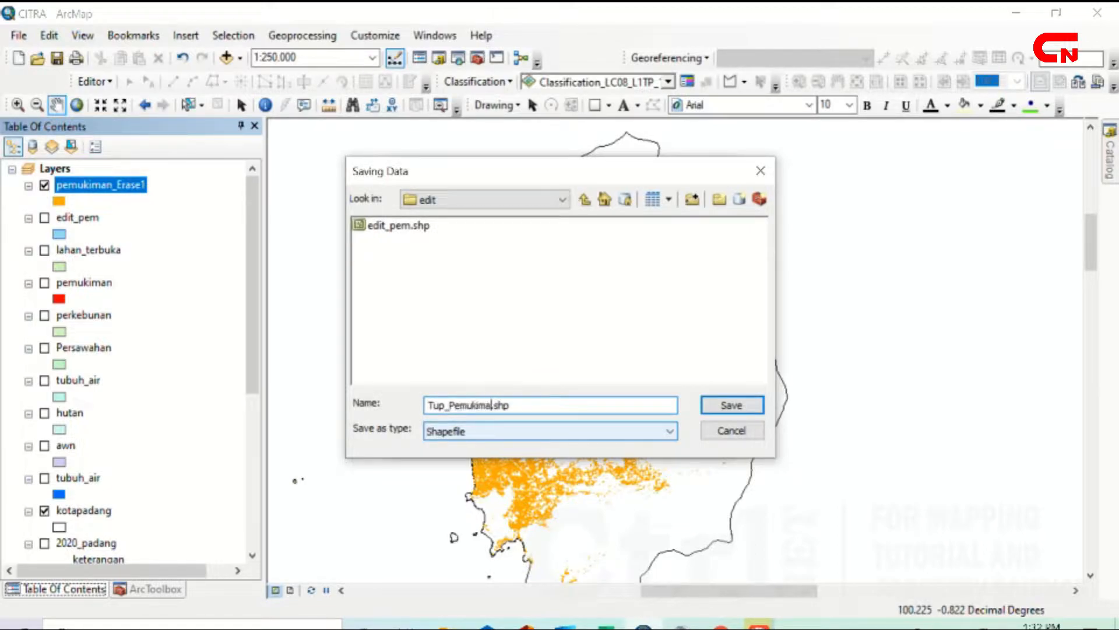
type("Tup_Pemukiman")
key("Return")
left_click(605, 439)
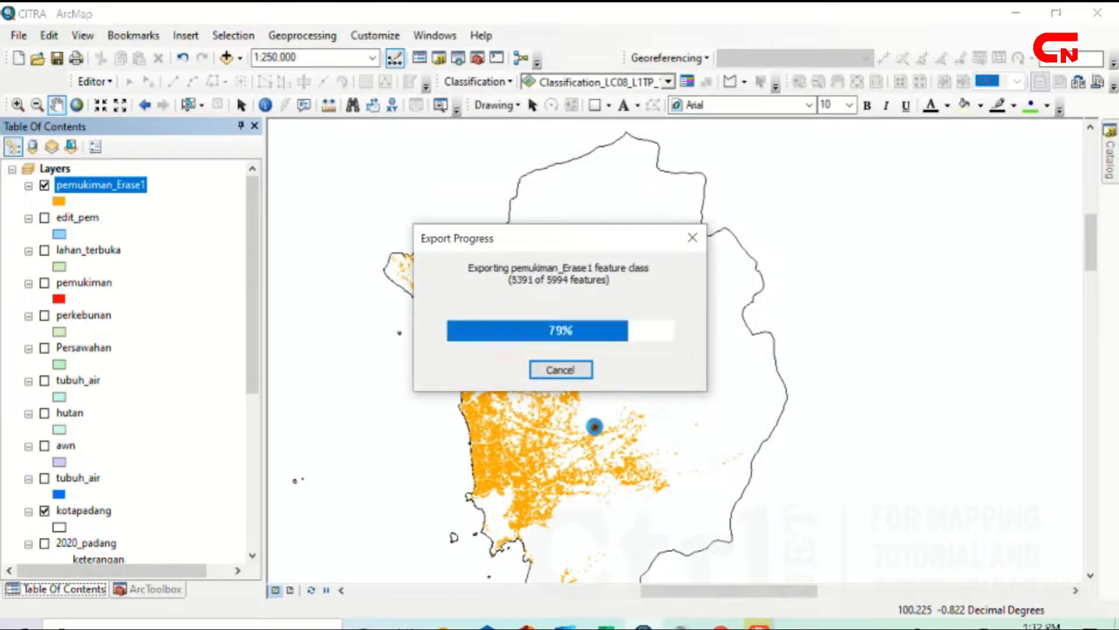
left_click(620, 383)
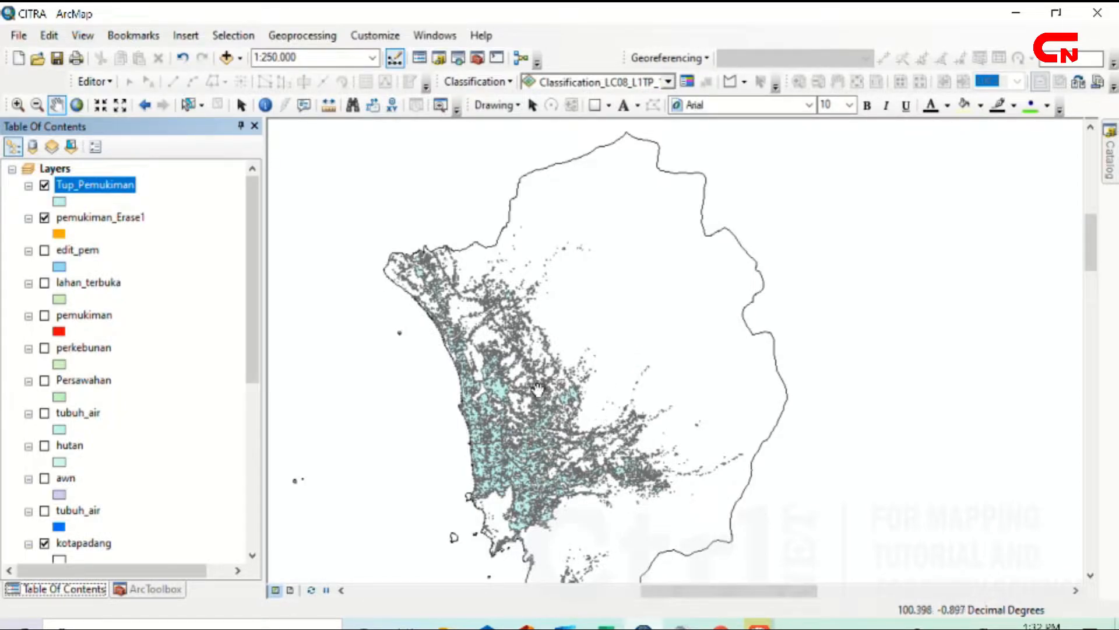
Step: Hide and remove the pemukiman_Erase1 layer, and remove the original pemukiman layer from the map
left_click(46, 219)
right_click(93, 218)
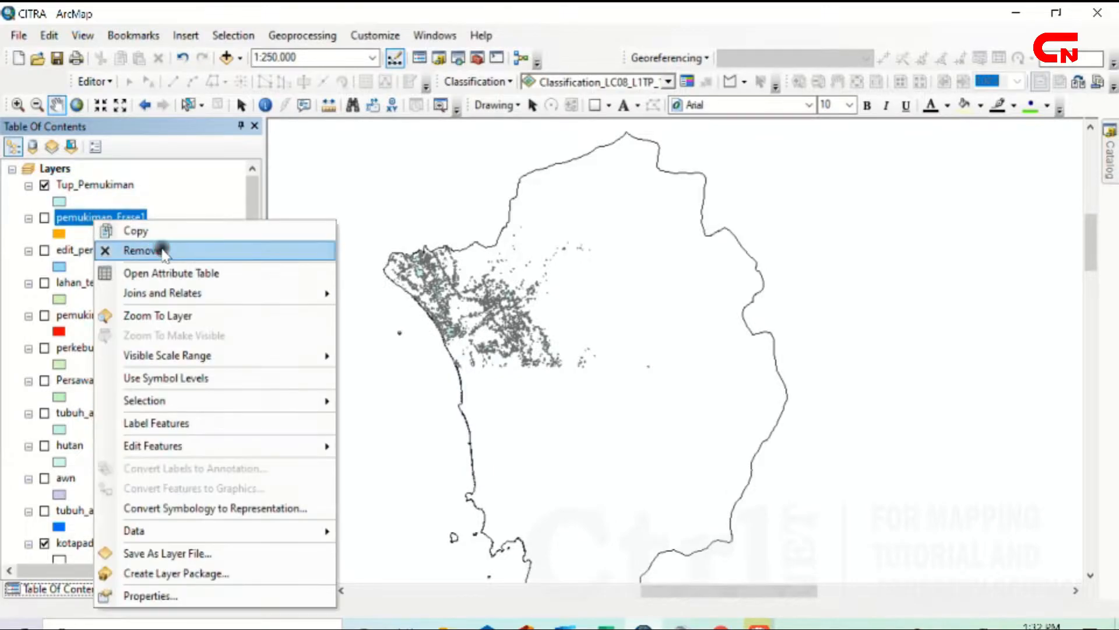
left_click(163, 253)
left_click(110, 284)
right_click(112, 286)
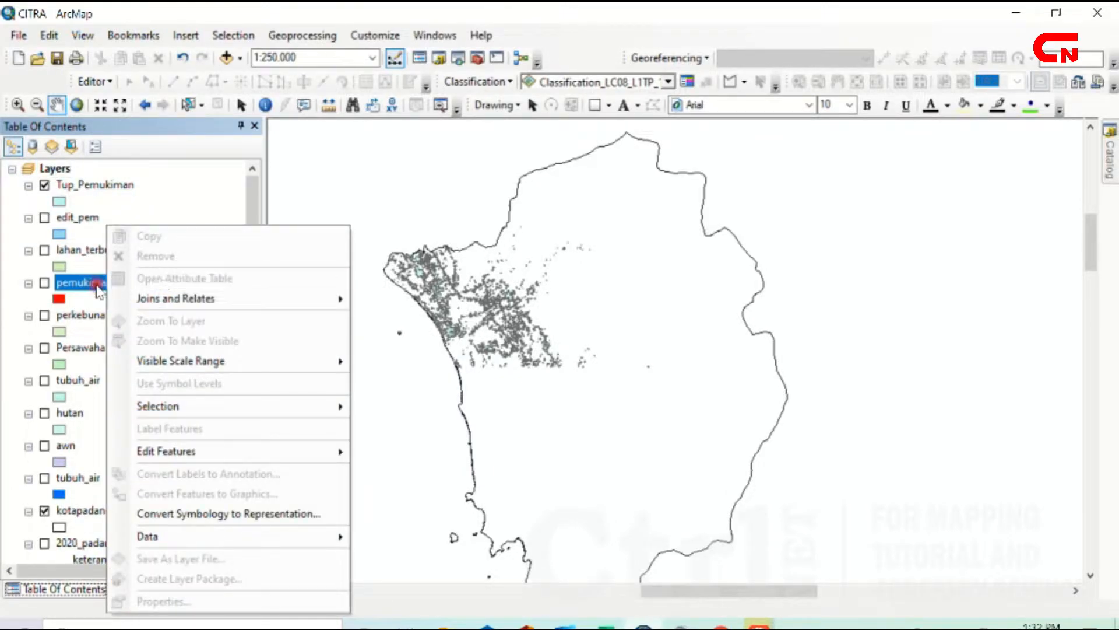
right_click(98, 287)
left_click(193, 256)
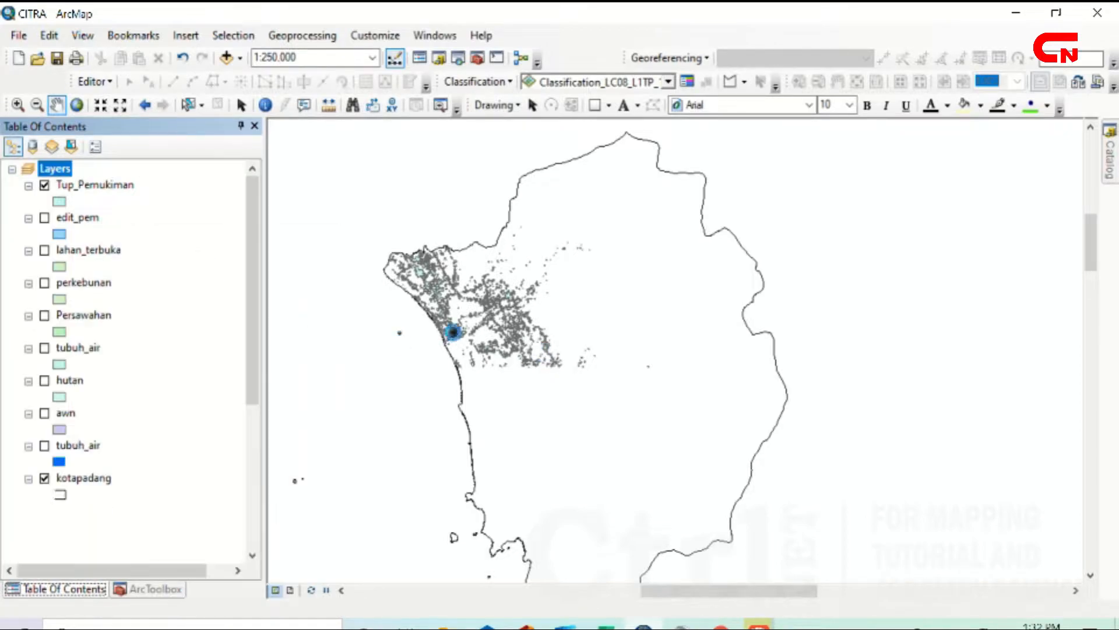
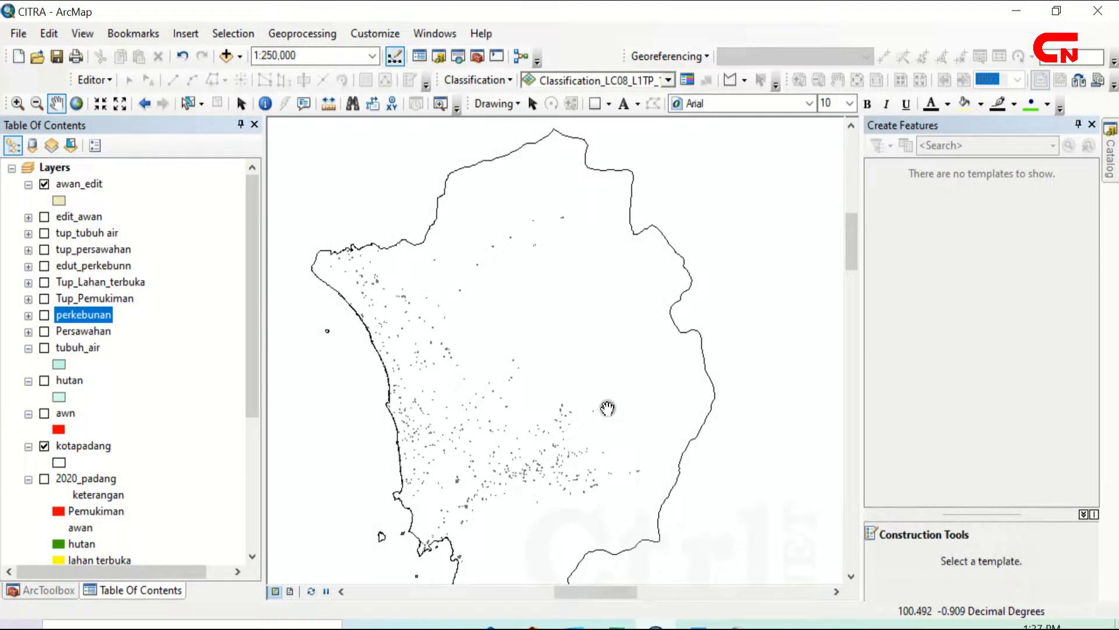
Step: Display the corrected layers tup_tubuh air, tup_persawahan, edut_perkebunn, Tup_Lahan_terbuka and Tup_Pemukiman together with awan_edit
left_click_drag(604, 403, 620, 409)
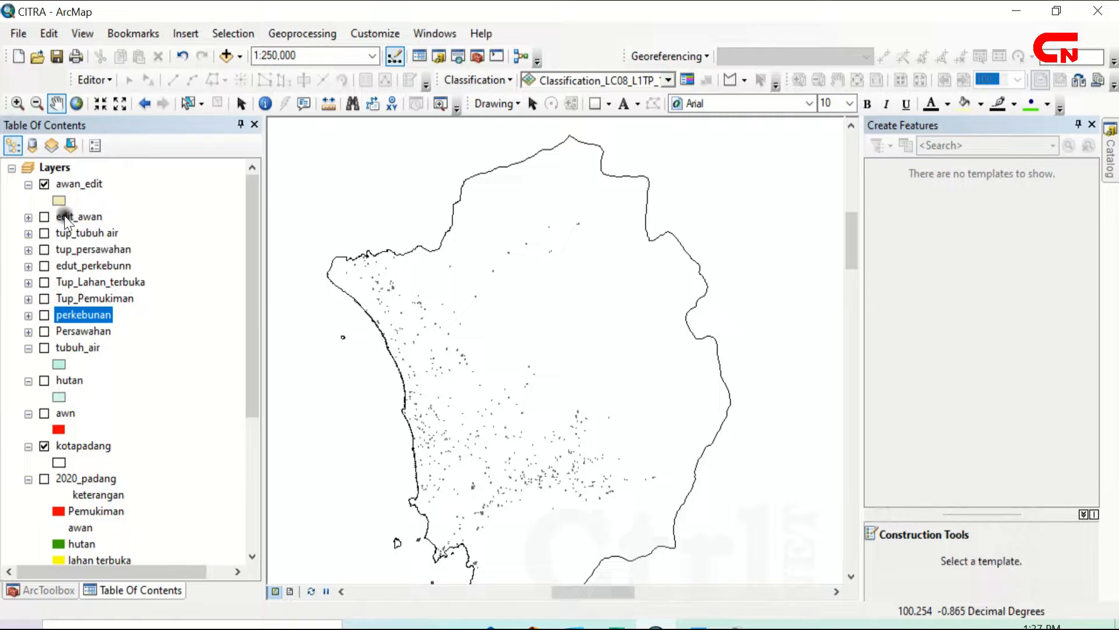
left_click(44, 233)
left_click(44, 249)
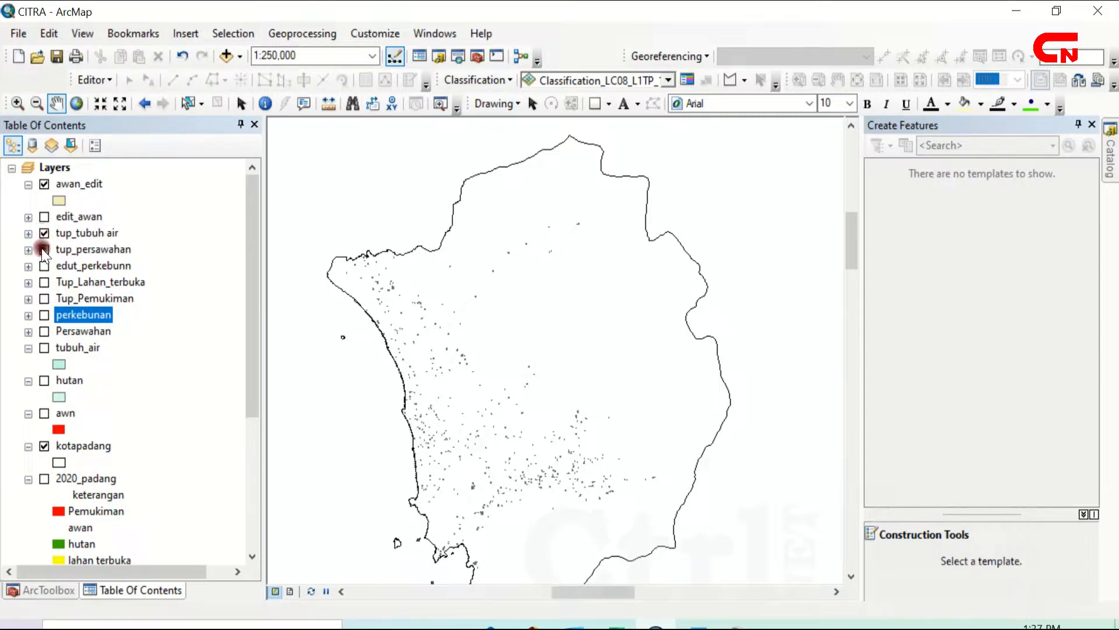
left_click(45, 266)
left_click(44, 282)
left_click(43, 297)
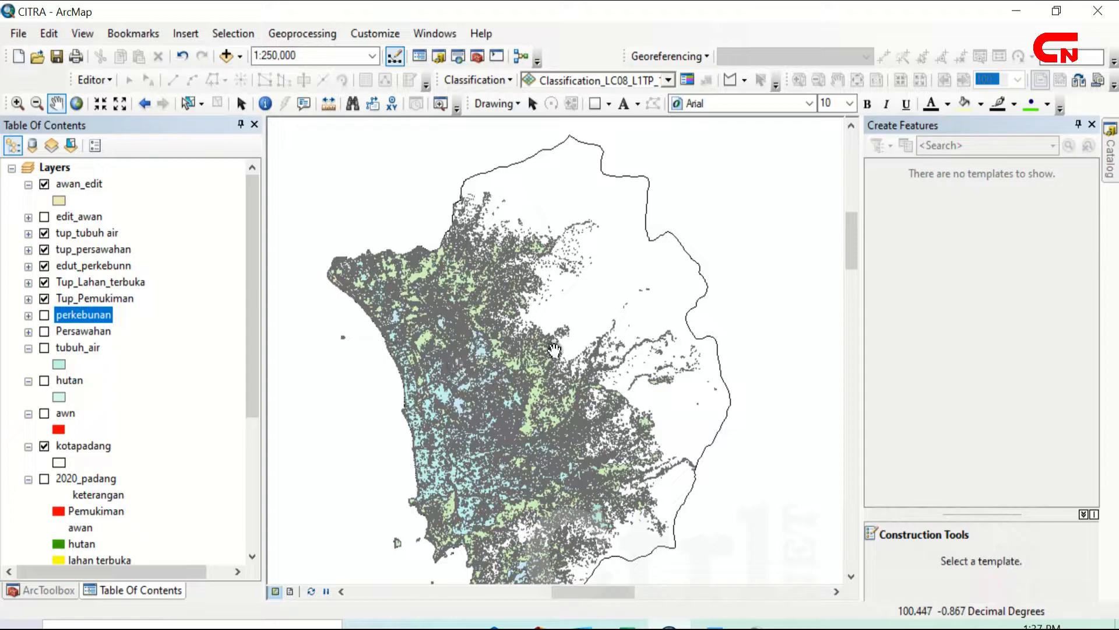
Step: Toggle awan_edit off and on again, and display the awn cloud layer and the edit_awan polygon with the land cover layers
left_click(44, 185)
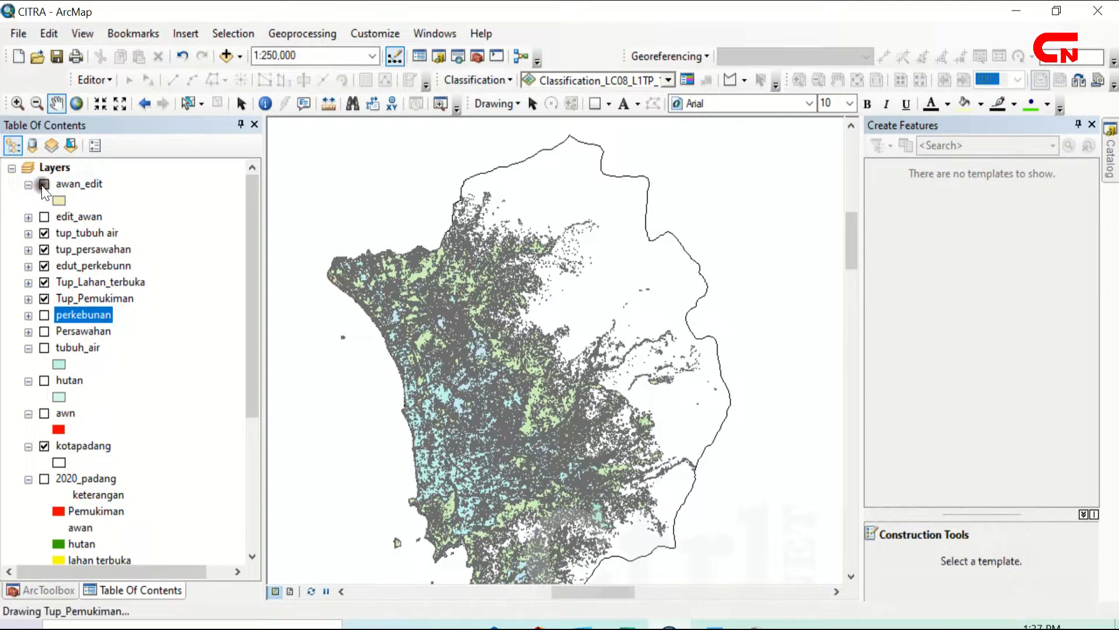
left_click(44, 184)
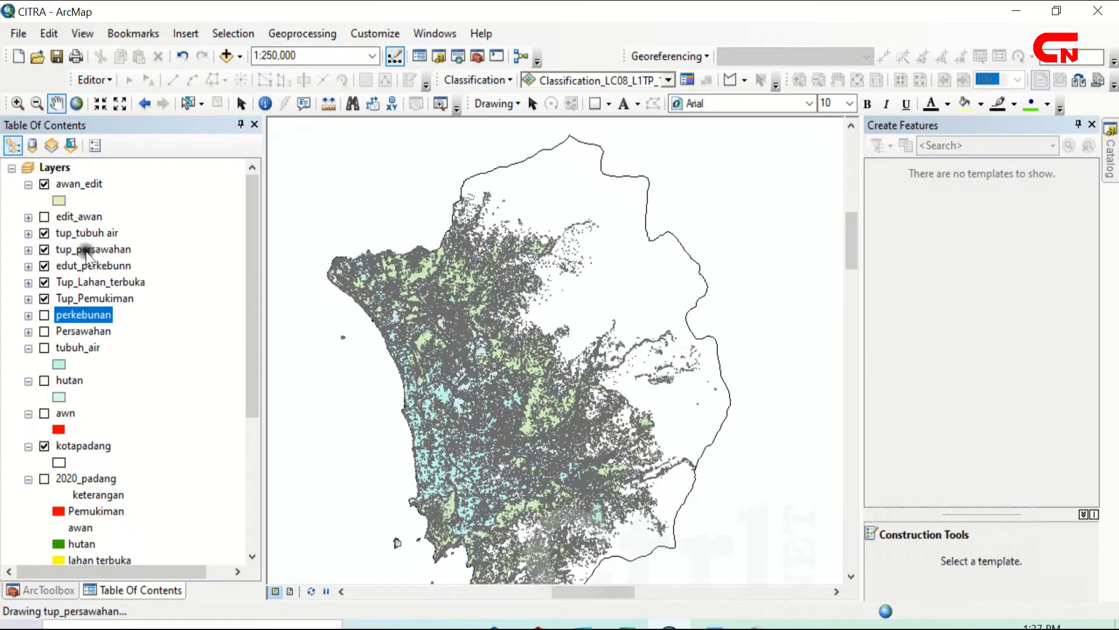
left_click(44, 413)
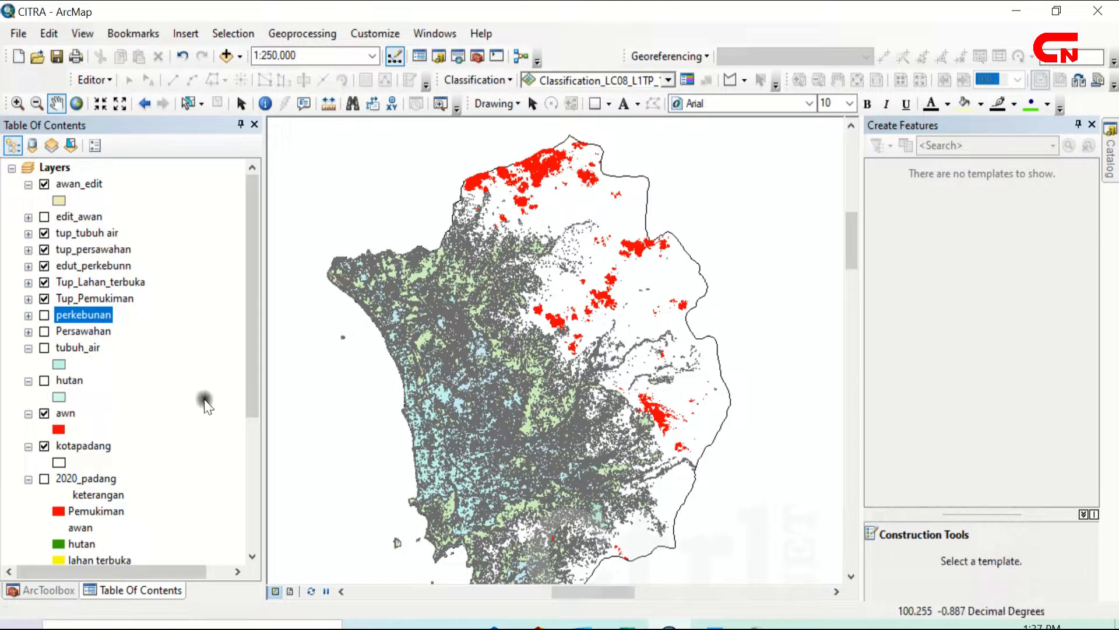
left_click(44, 216)
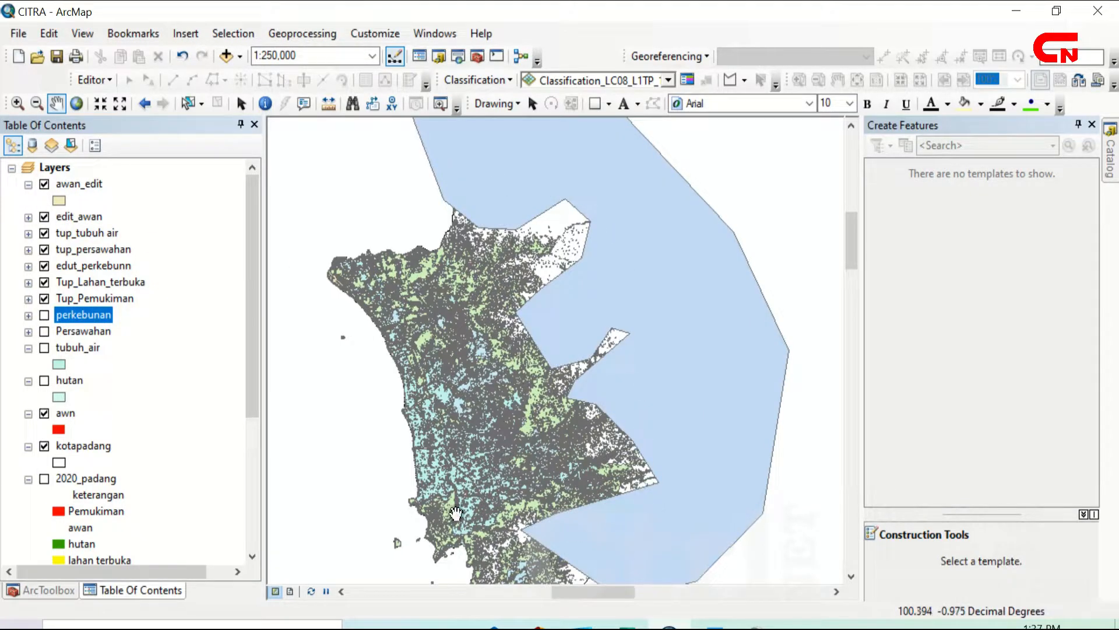
Step: Hide the awn, Tup_Pemukiman, Tup_Lahan_terbuka, edut_perkebunn, tup_persawahan, tup_tubuh air and edit_awan layers, keeping awan_edit and kotapadang displayed
left_click(44, 413)
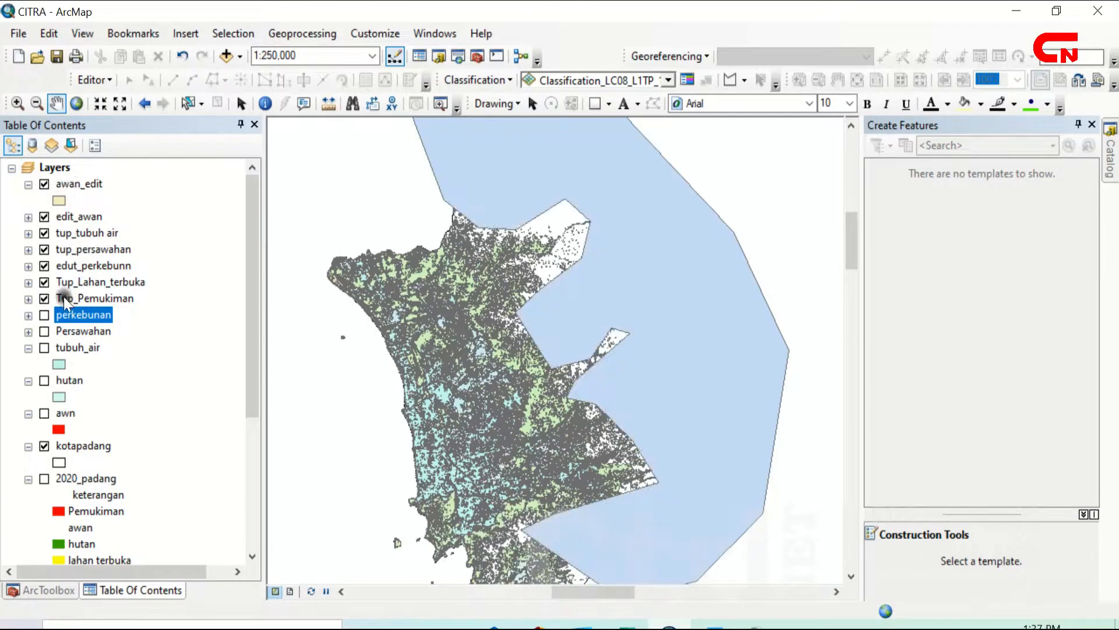
left_click(44, 298)
left_click(44, 281)
left_click(45, 265)
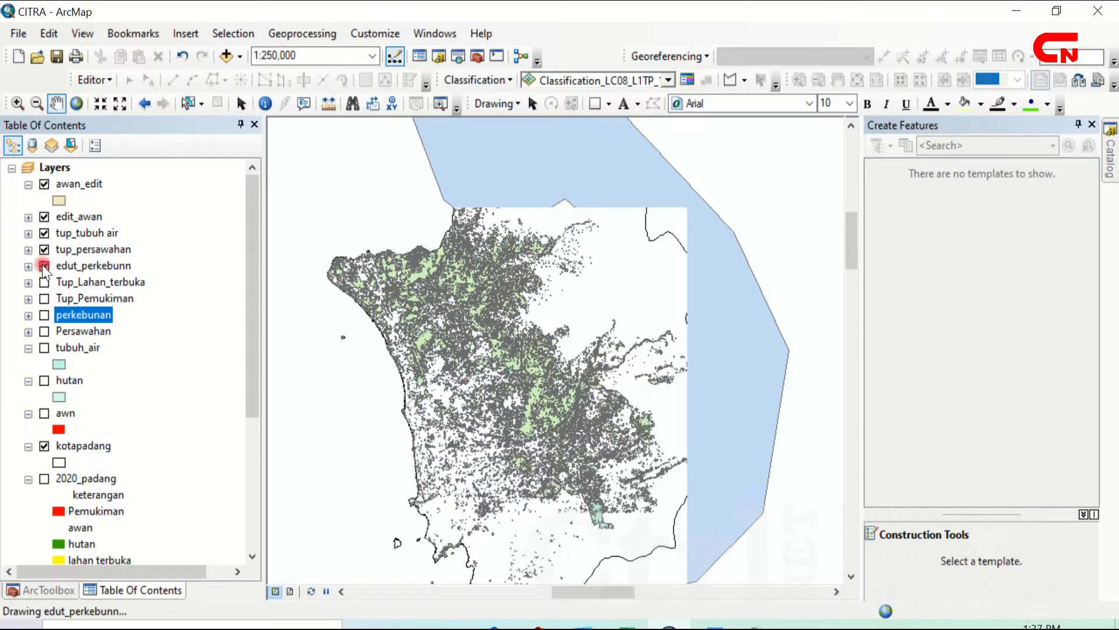
left_click(44, 249)
left_click(44, 233)
left_click(45, 216)
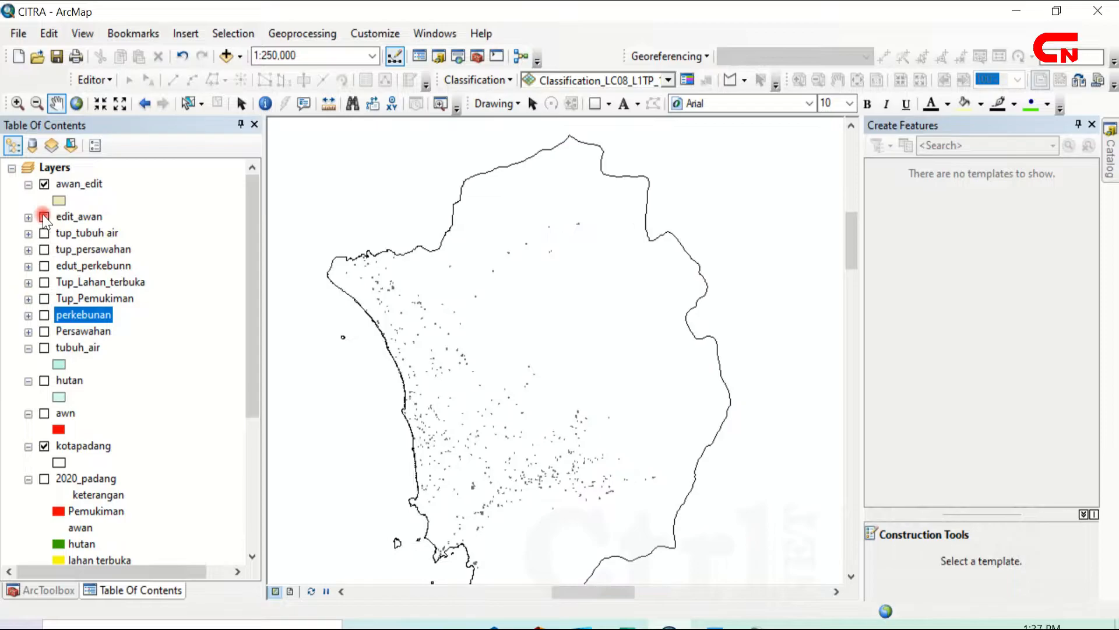
Step: Give the awan_edit layer's symbol a yellow fill and no outline color
left_click(67, 202)
left_click(56, 196)
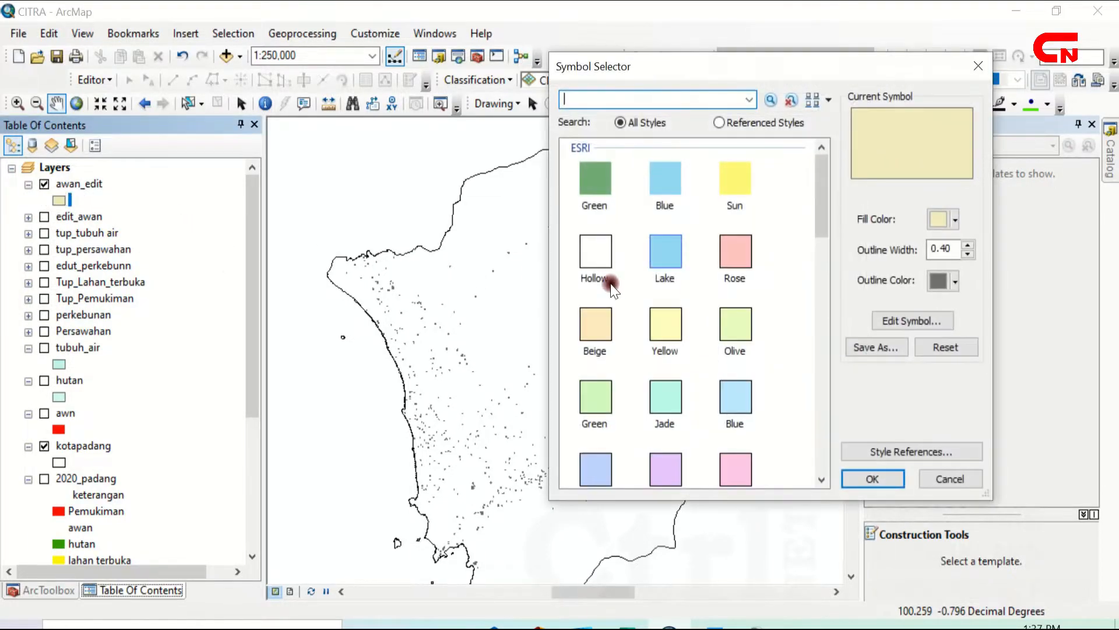
left_click(956, 220)
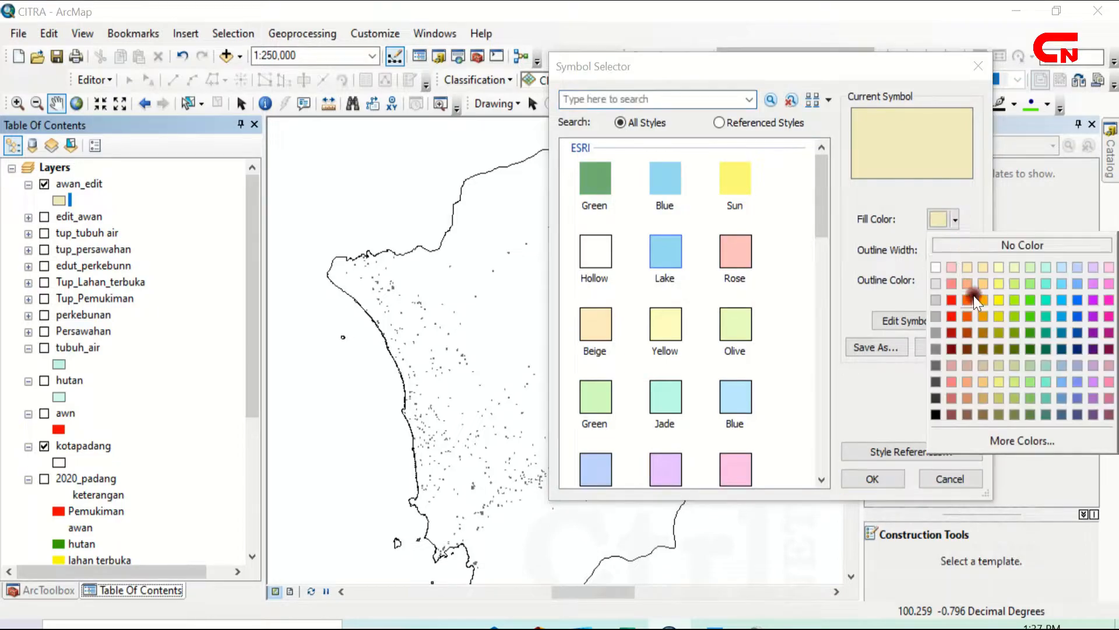
left_click(999, 303)
left_click(955, 283)
left_click(956, 306)
left_click(877, 476)
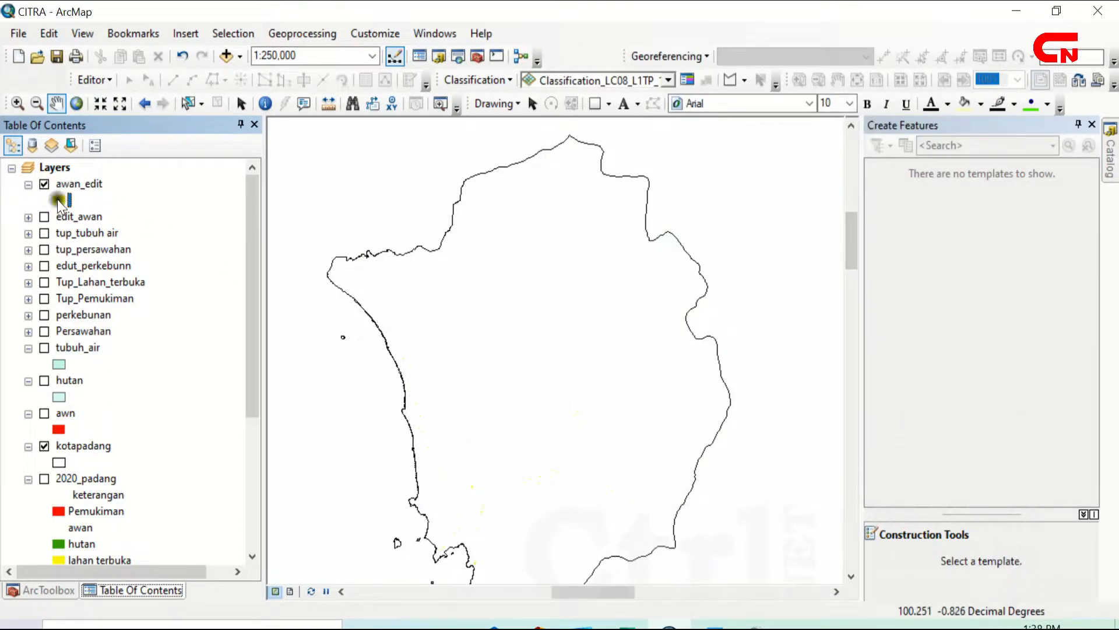
Step: Change the awan_edit layer's fill color to red
left_click(59, 199)
left_click(955, 220)
left_click(953, 300)
left_click(873, 479)
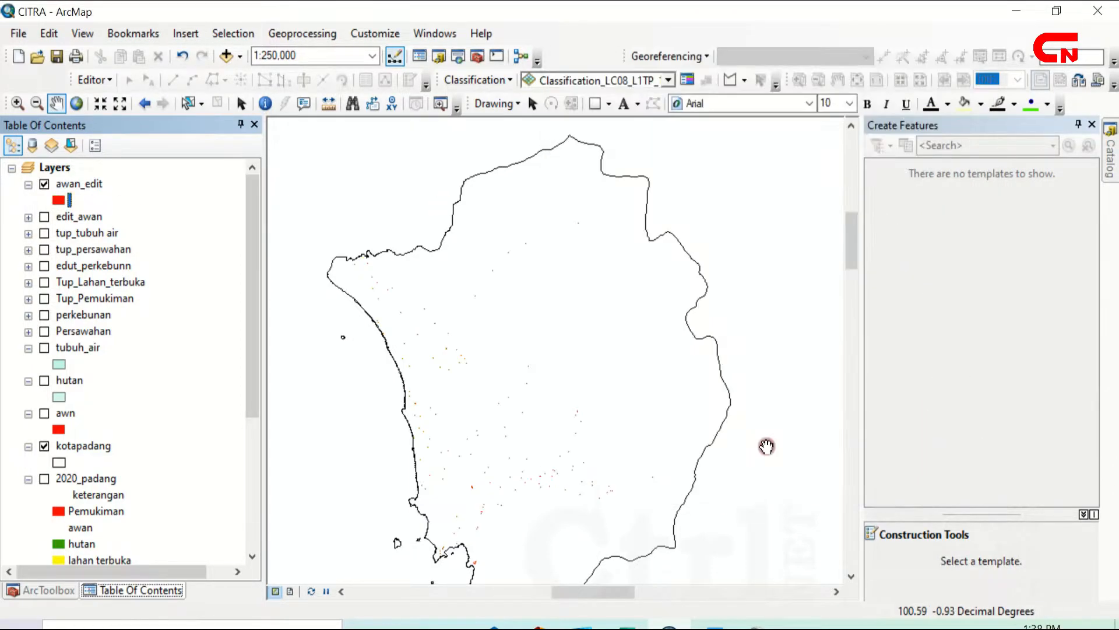
scroll(519, 412, "down", 3)
scroll(402, 376, "up", 3)
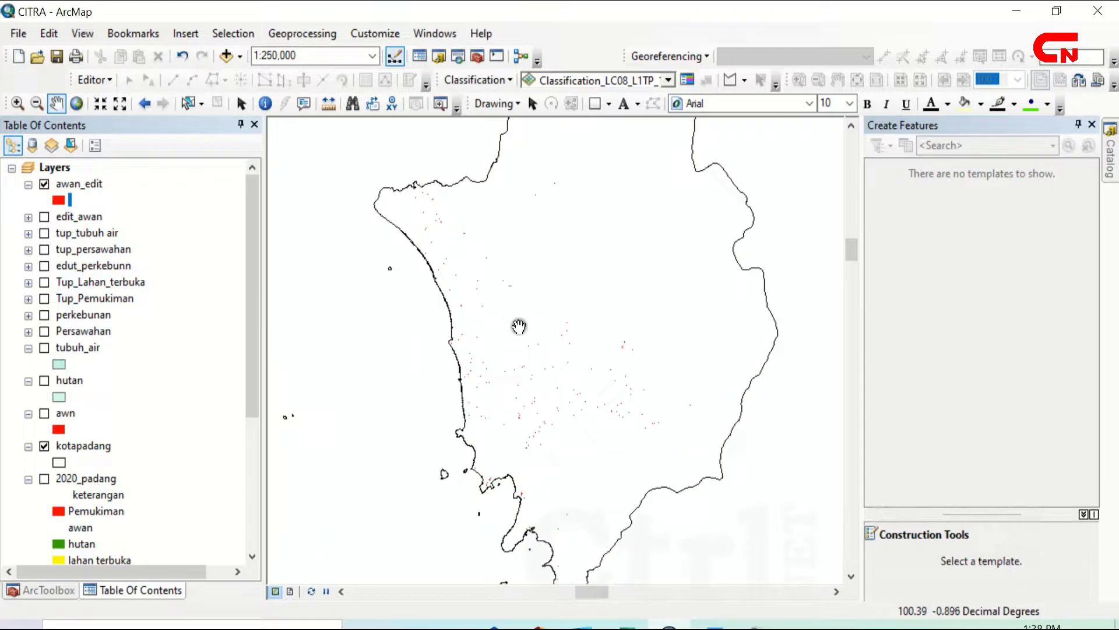
Step: Switch to Google Earth Pro and examine the red awn polygons over the coastal settlements outside the white boundary
left_click(711, 621)
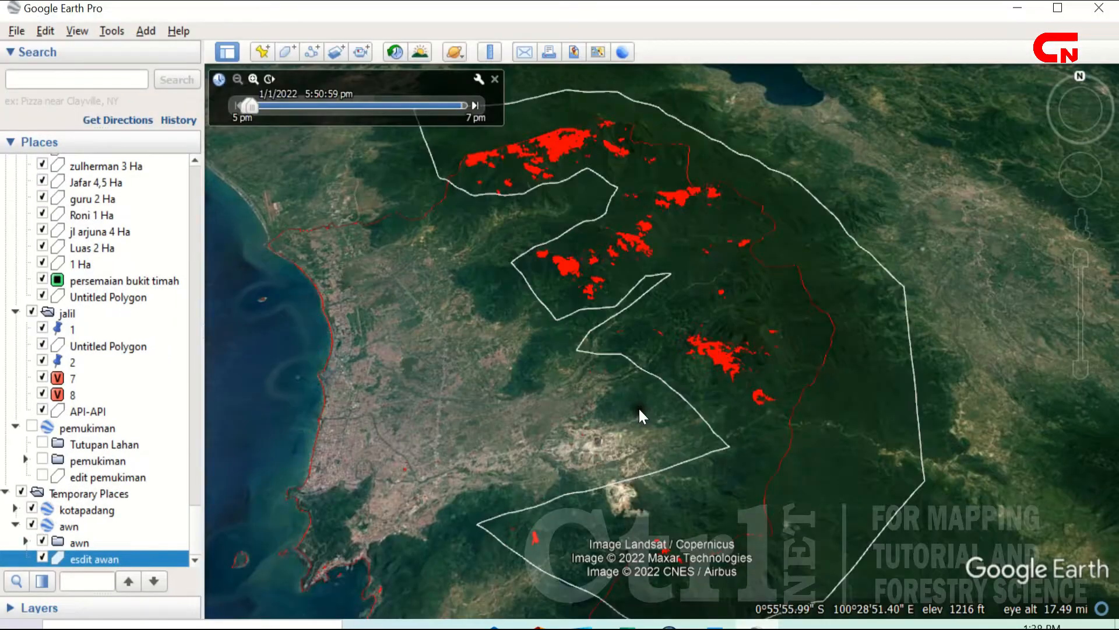
scroll(386, 379, "up", 5)
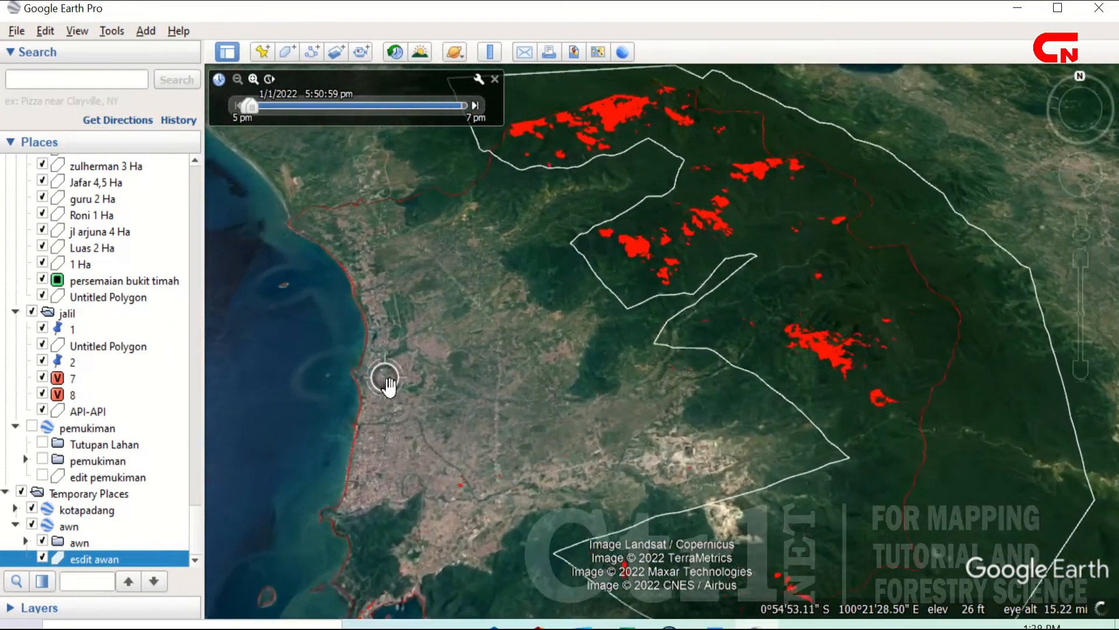
scroll(391, 379, "up", 3)
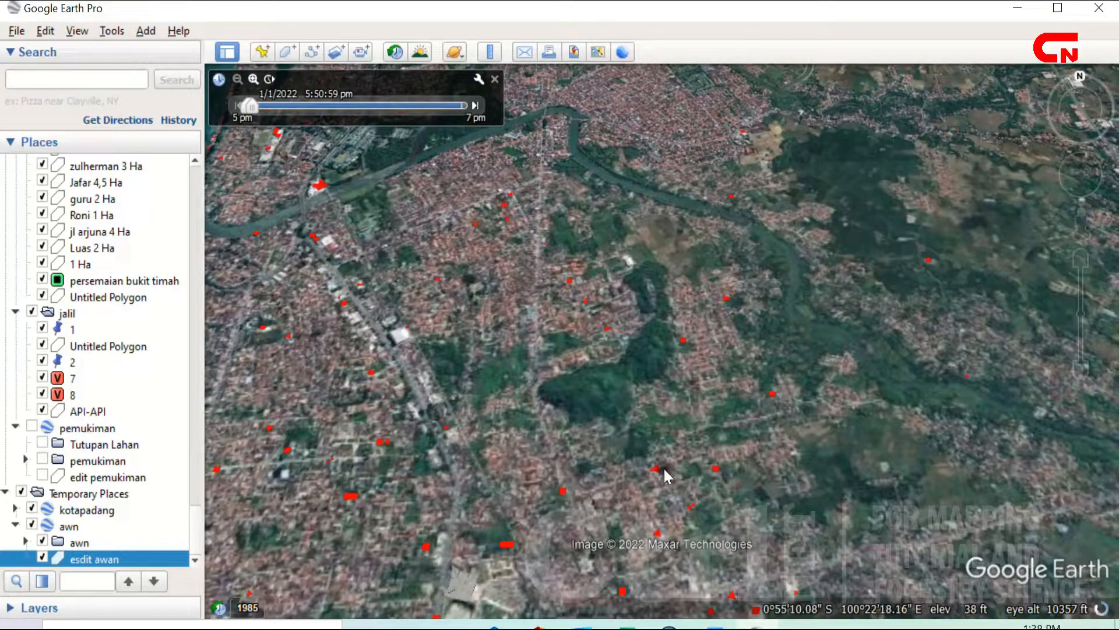
scroll(703, 513, "down", 5)
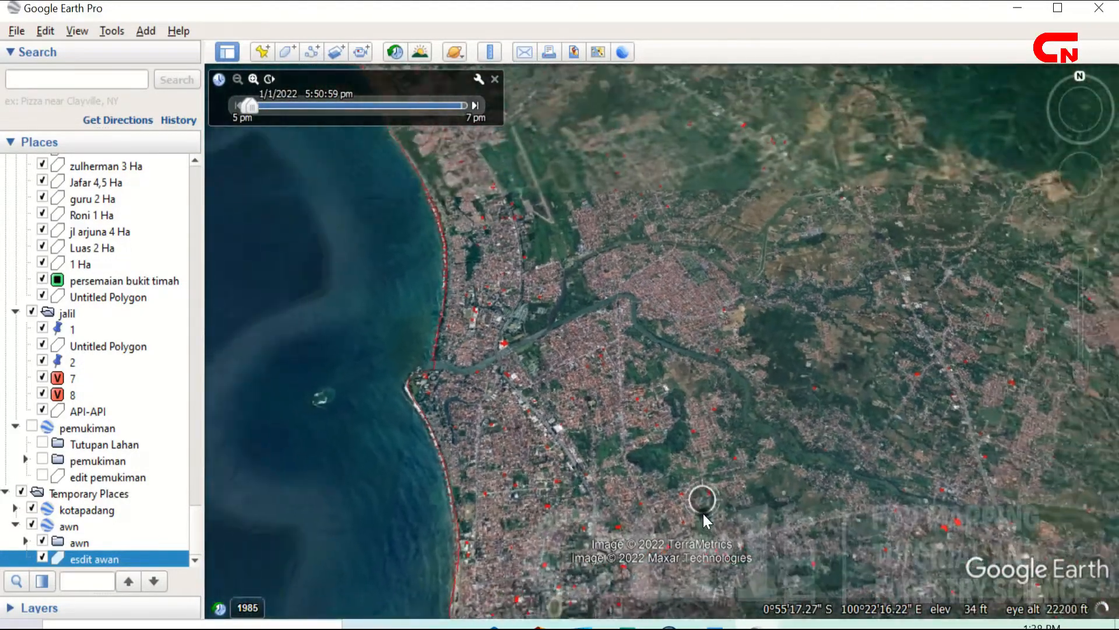
scroll(849, 415, "down", 2)
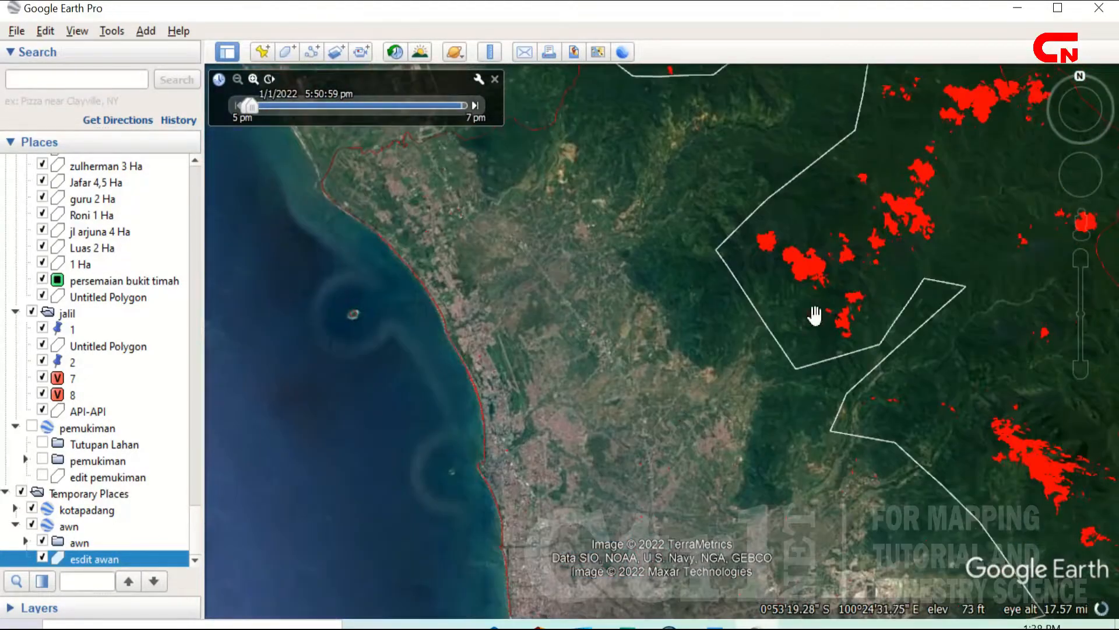
scroll(919, 182, "down", 1)
scroll(919, 182, "down", 1)
scroll(845, 275, "down", 1)
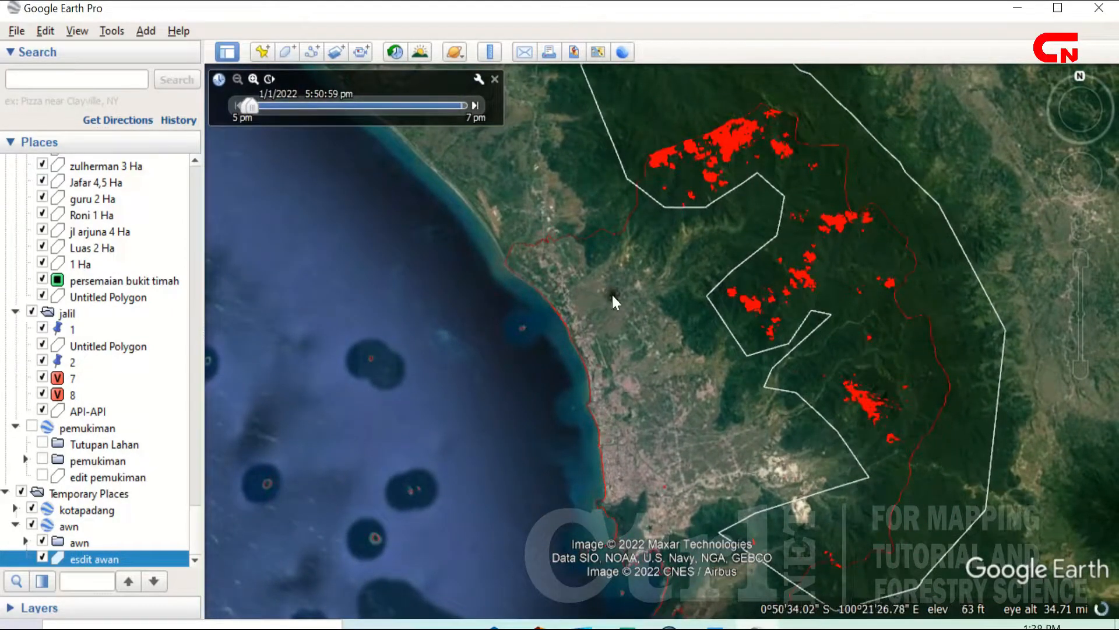
double_click(576, 292)
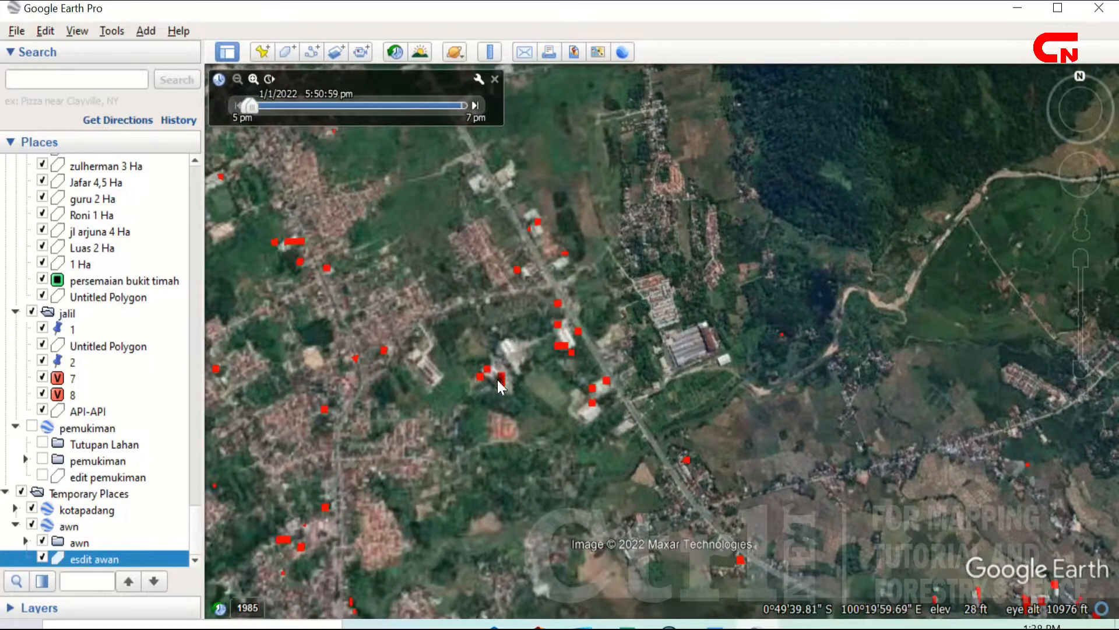
scroll(363, 362, "down", 5)
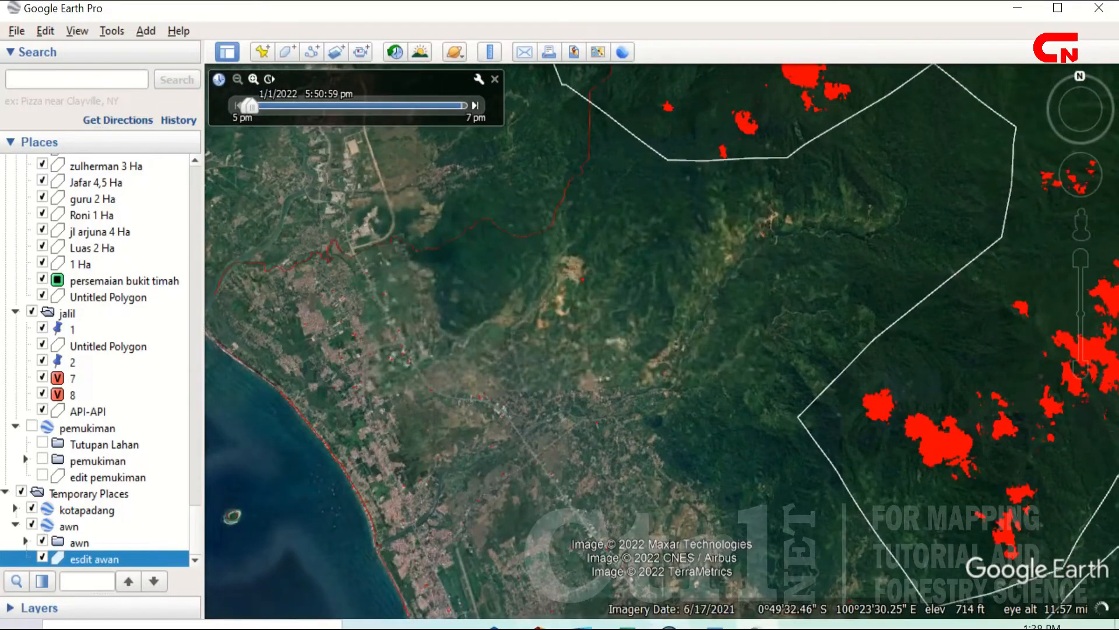
Step: Switch back to ArcMap and display the Tup_Pemukiman layer together with awan_edit
left_click(669, 626)
left_click(81, 184)
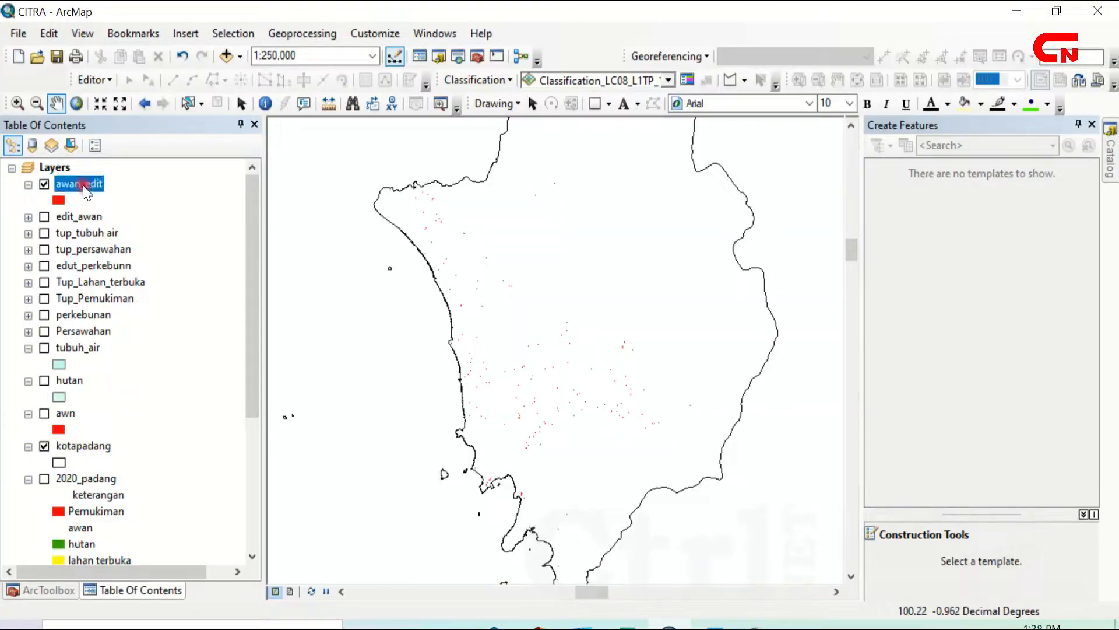
left_click(116, 299)
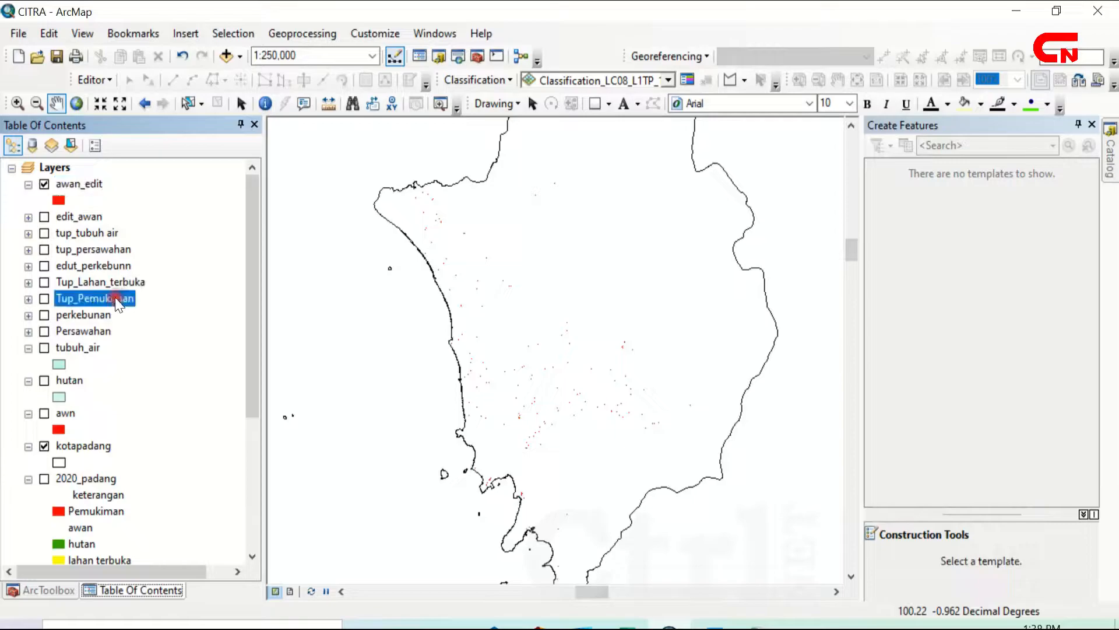
left_click(44, 299)
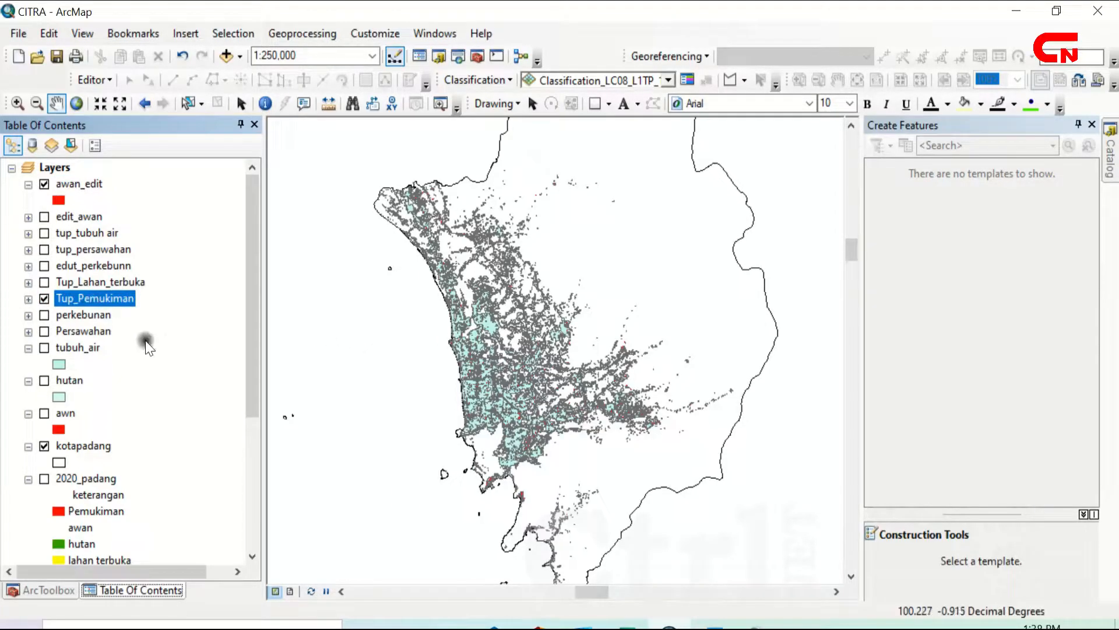
Step: Open the Union overlay tool and add Tup_Pemukiman and awan_edit as its input features
left_click(27, 590)
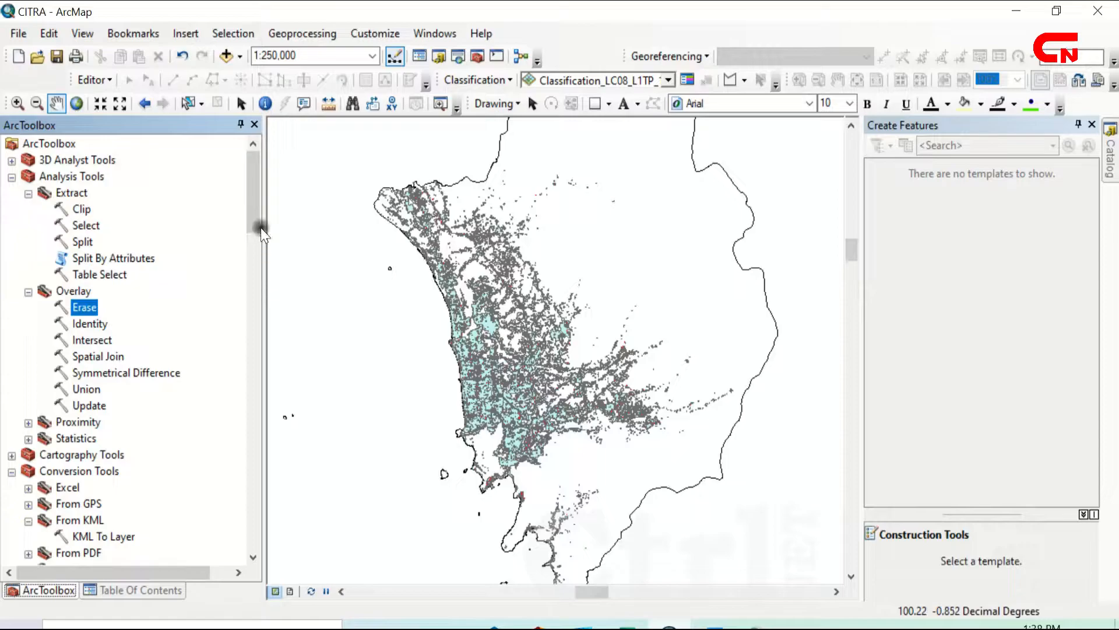
left_click(57, 144)
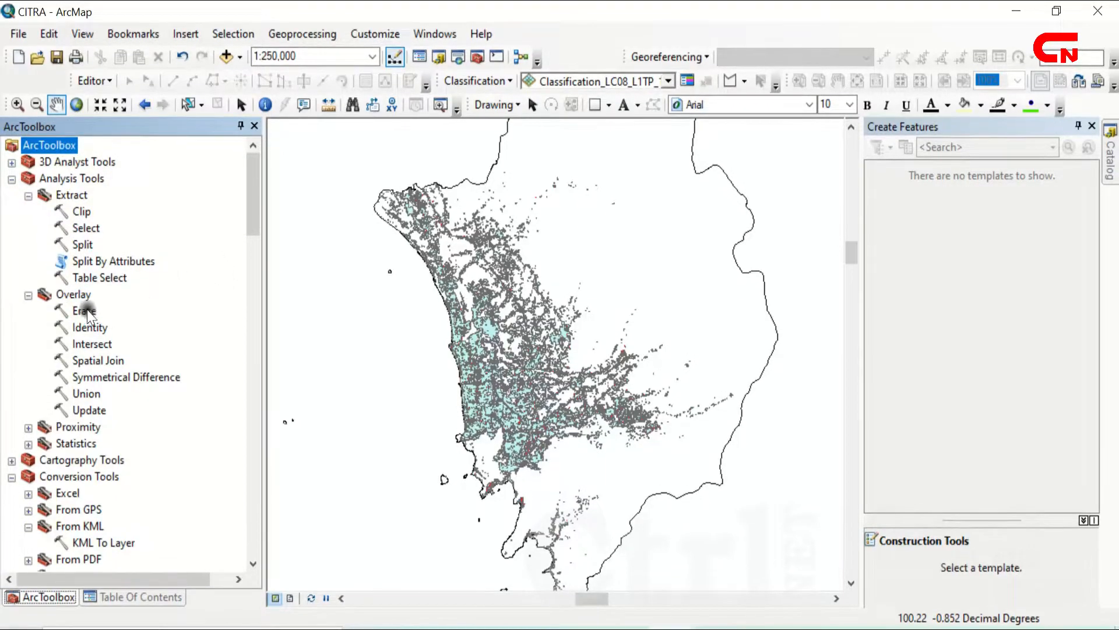
left_click(74, 295)
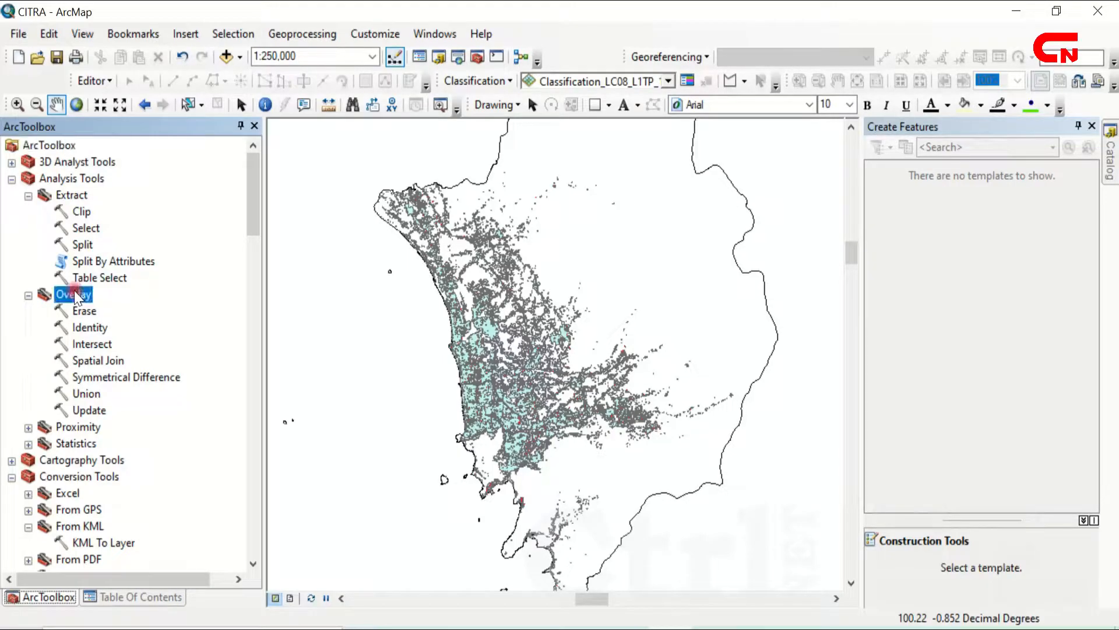
double_click(87, 392)
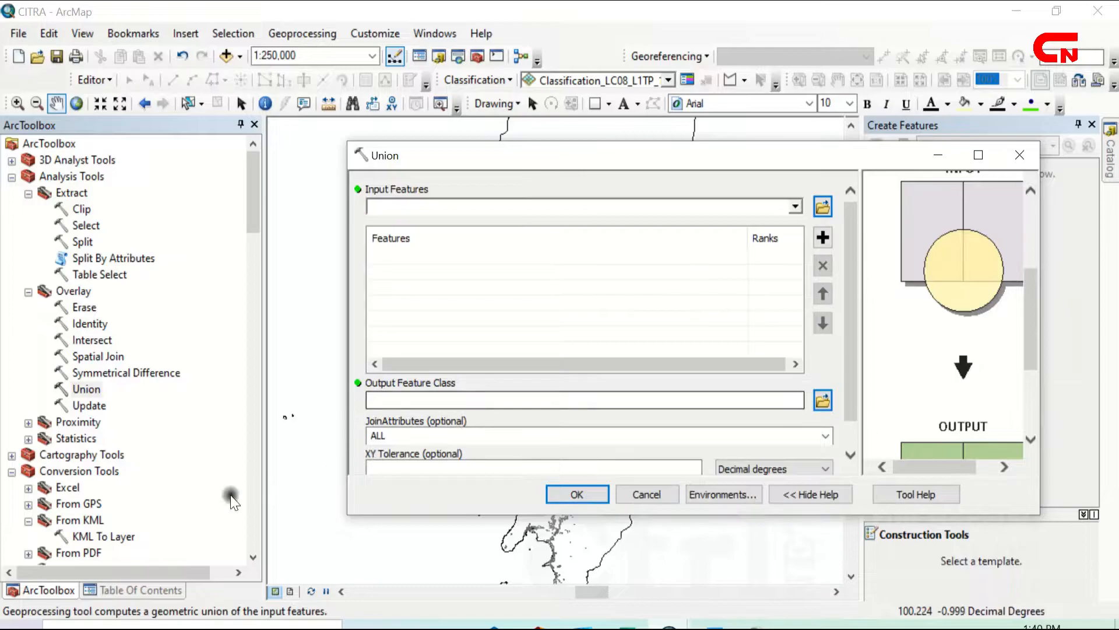
left_click(149, 591)
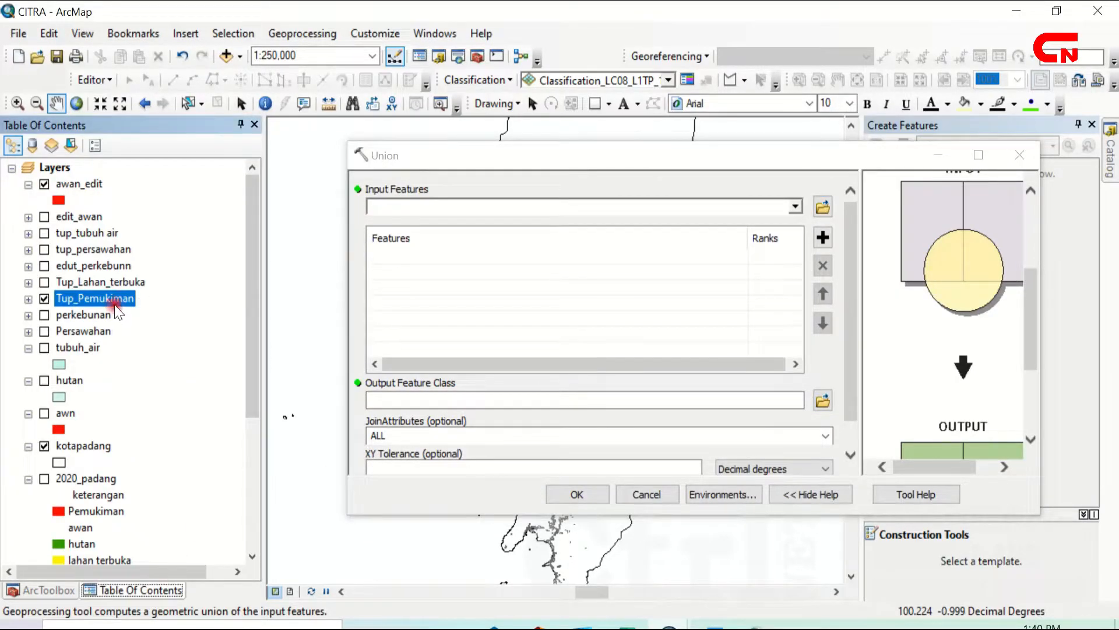
left_click_drag(438, 313, 438, 312)
left_click_drag(70, 187, 385, 288)
Step: Set the Union output to tup_pemukiman_ok in the edit folder and run the tool
left_click(824, 402)
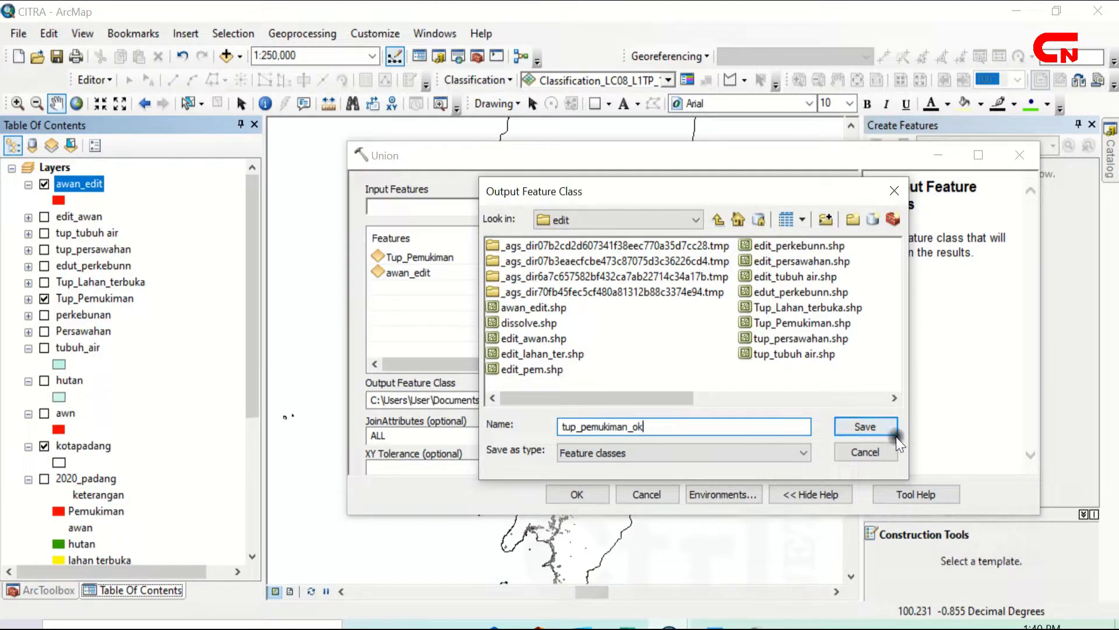
left_click(855, 420)
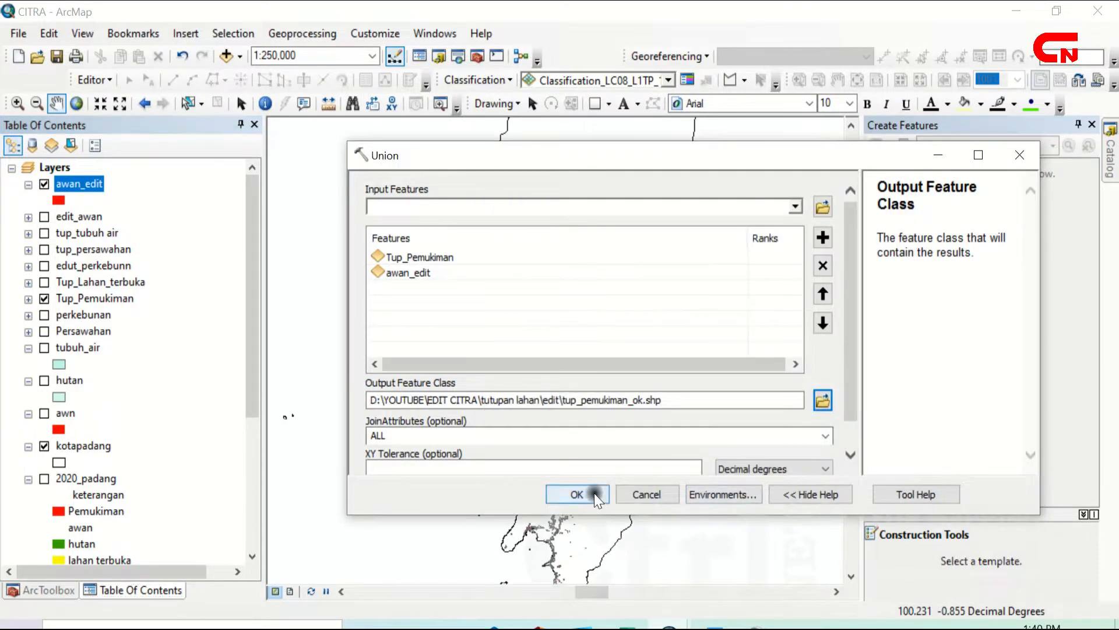
left_click(594, 492)
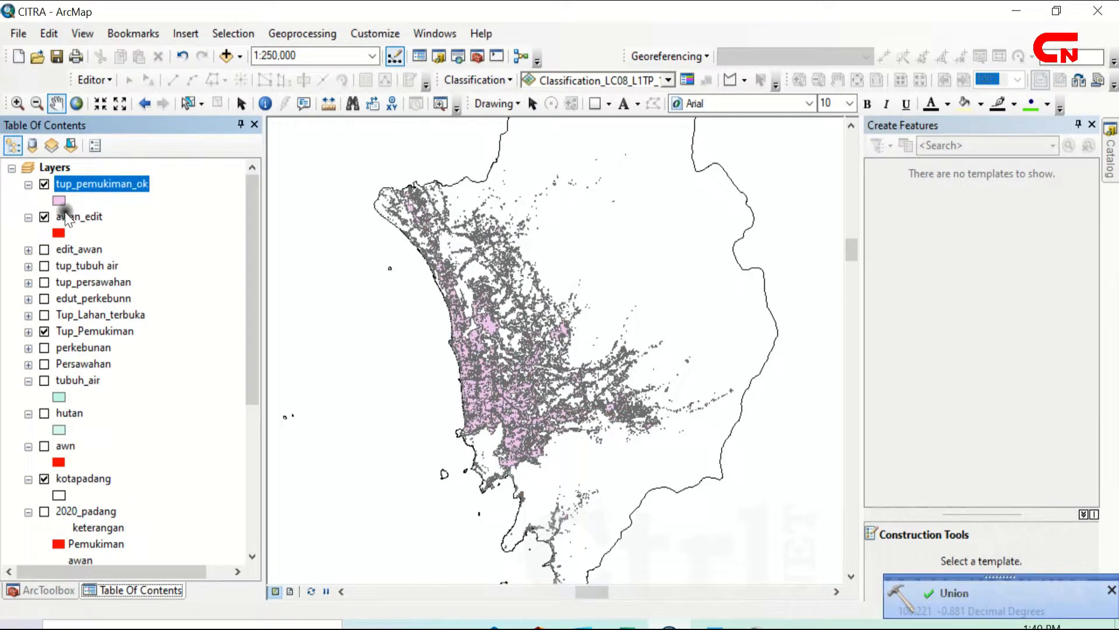
Step: Hide the awan_edit layer and inspect the keterangan fields down to the awan records in tup_pemukiman_ok's attribute table
left_click(44, 217)
right_click(92, 183)
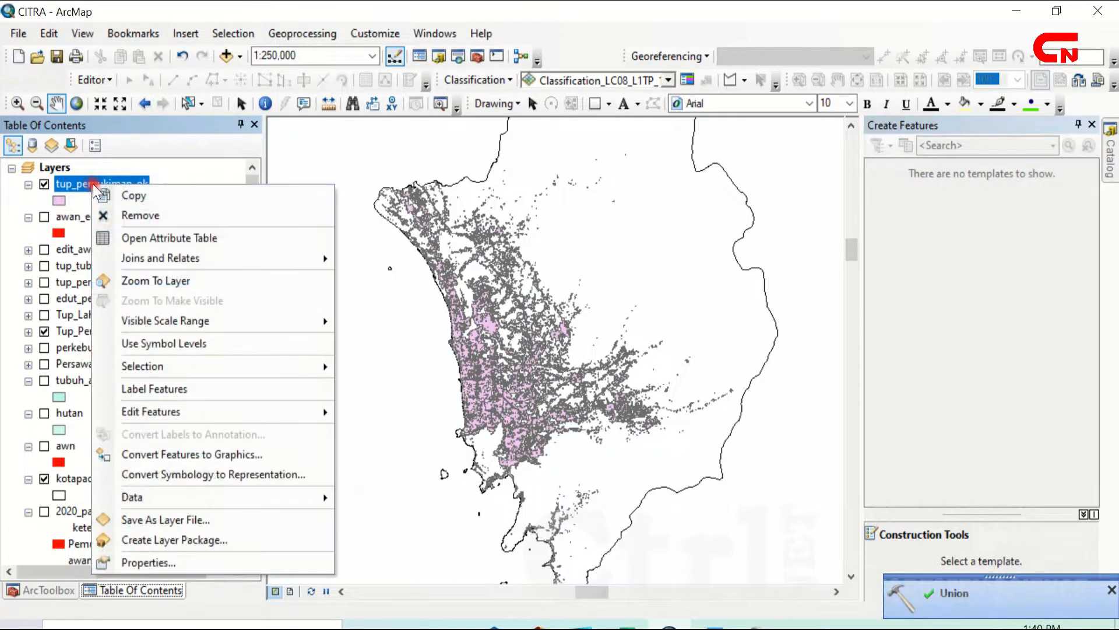
left_click(152, 236)
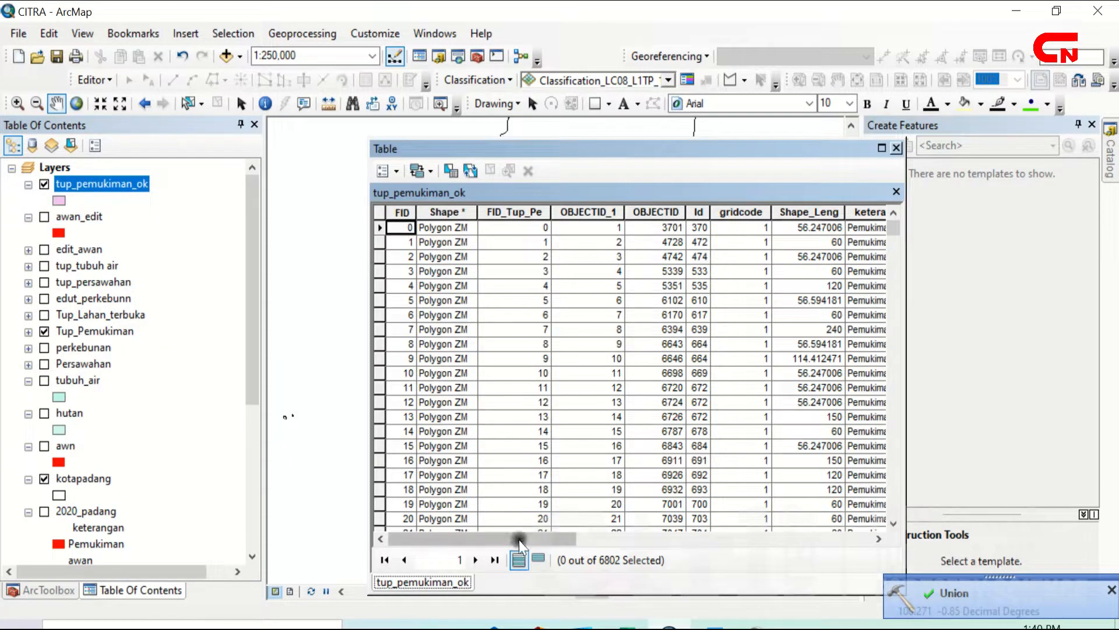
left_click_drag(522, 540, 693, 536)
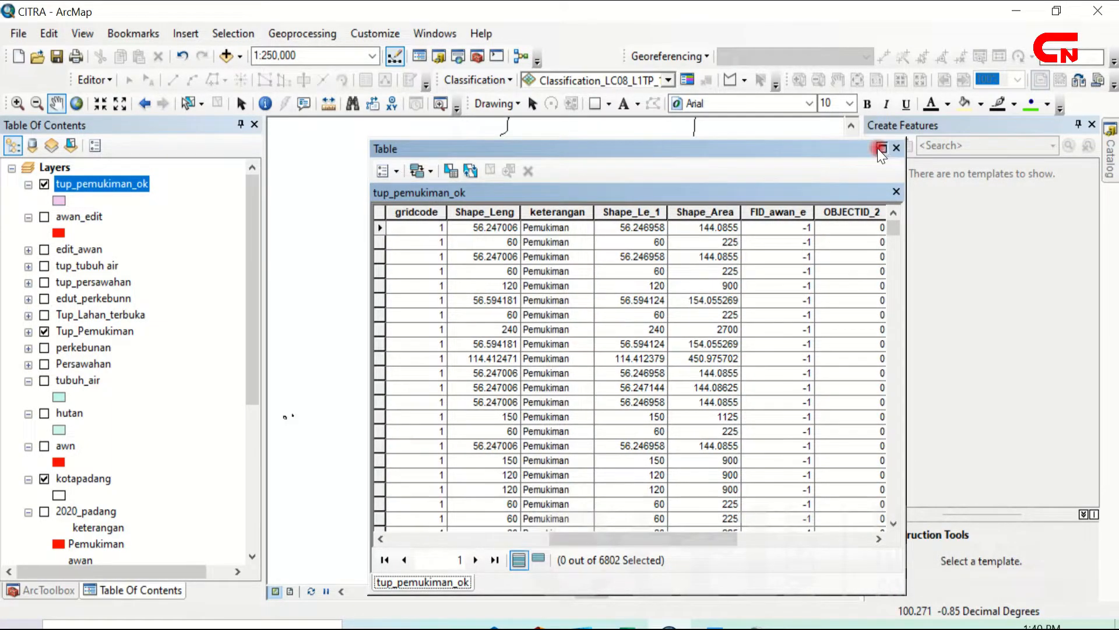
left_click(881, 148)
left_click(414, 182)
left_click_drag(1111, 96, 1074, 515)
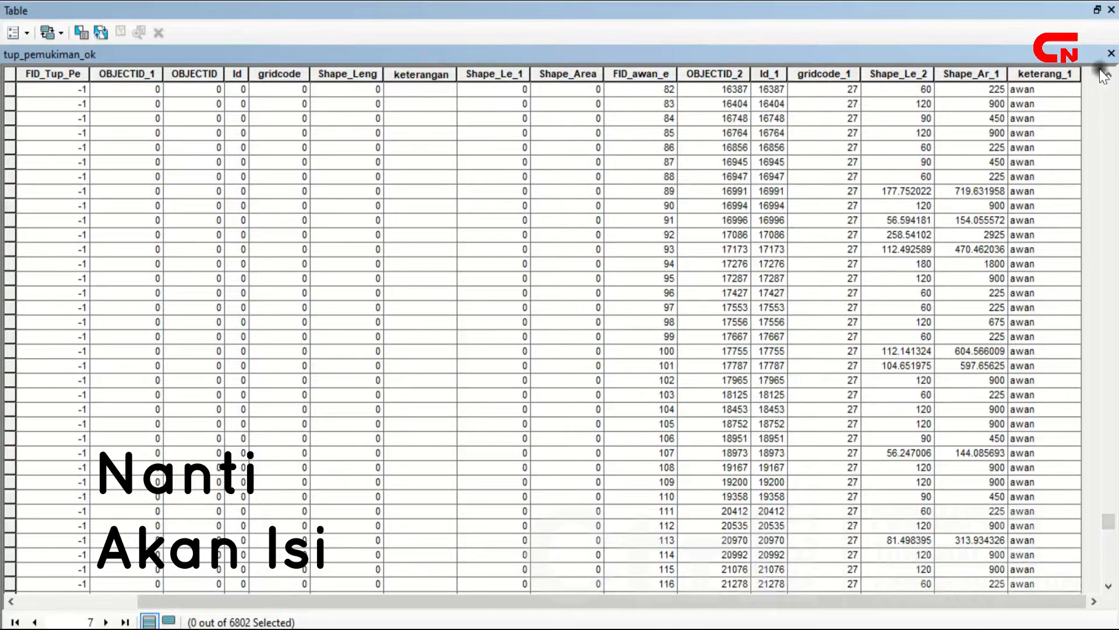
left_click(1111, 54)
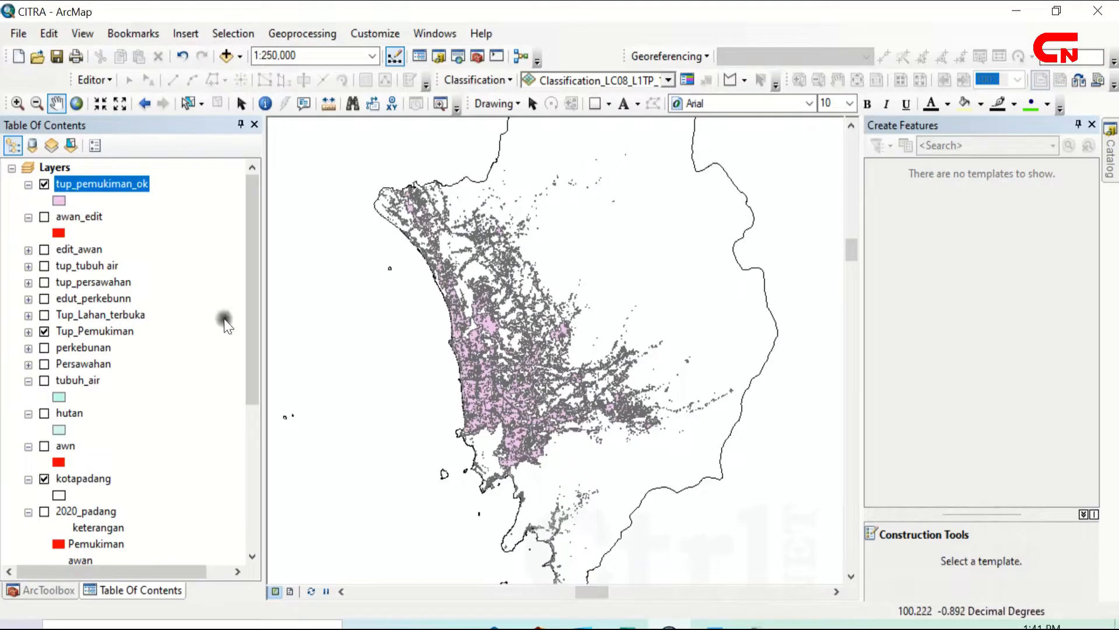
Step: Move the awan_edit and edit_awan layers below kotapadang in the layer order
left_click(44, 282)
left_click(82, 218)
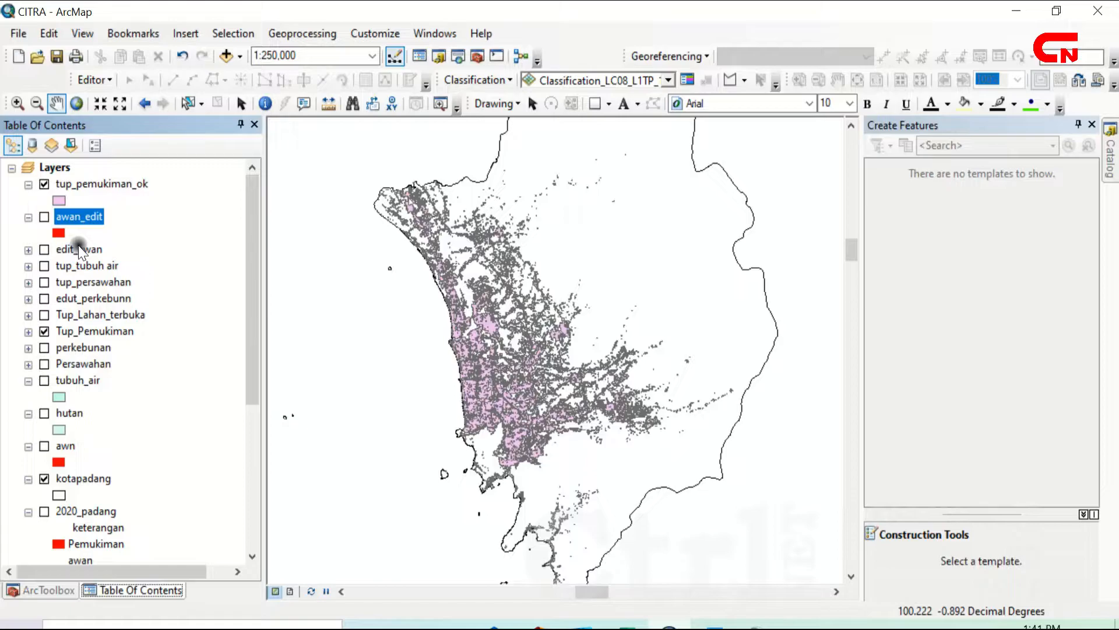
left_click_drag(79, 252, 93, 499)
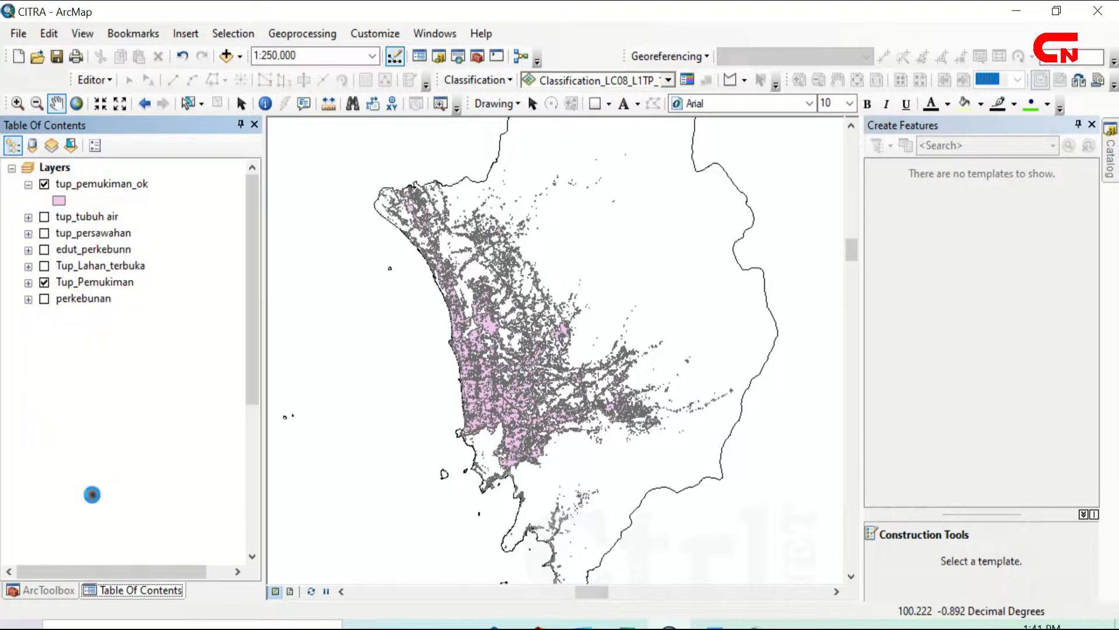
Step: Display the Tup_Lahan_terbuka, edut_perkebunn, tup_persawahan and tup_tubuh air layers
left_click_drag(244, 353, 246, 295)
left_click(148, 349)
left_click(42, 267, "ctrl")
left_click(43, 250)
left_click(43, 233)
left_click(44, 217)
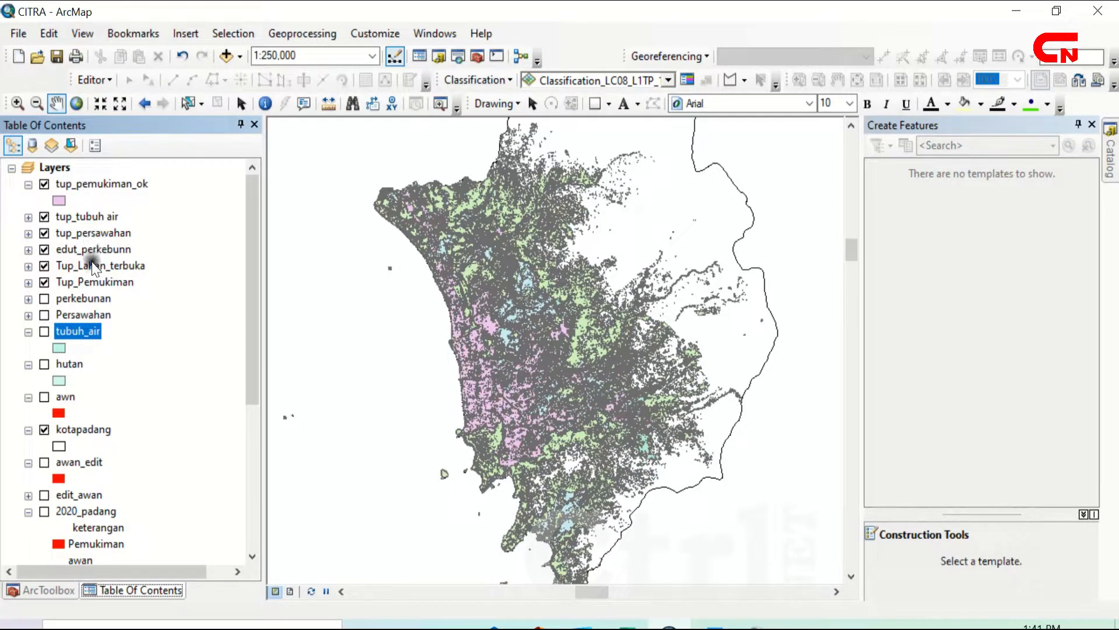
Step: Hide the Tup_Pemukiman layer and display the hutan layer
left_click(44, 284)
left_click(99, 464)
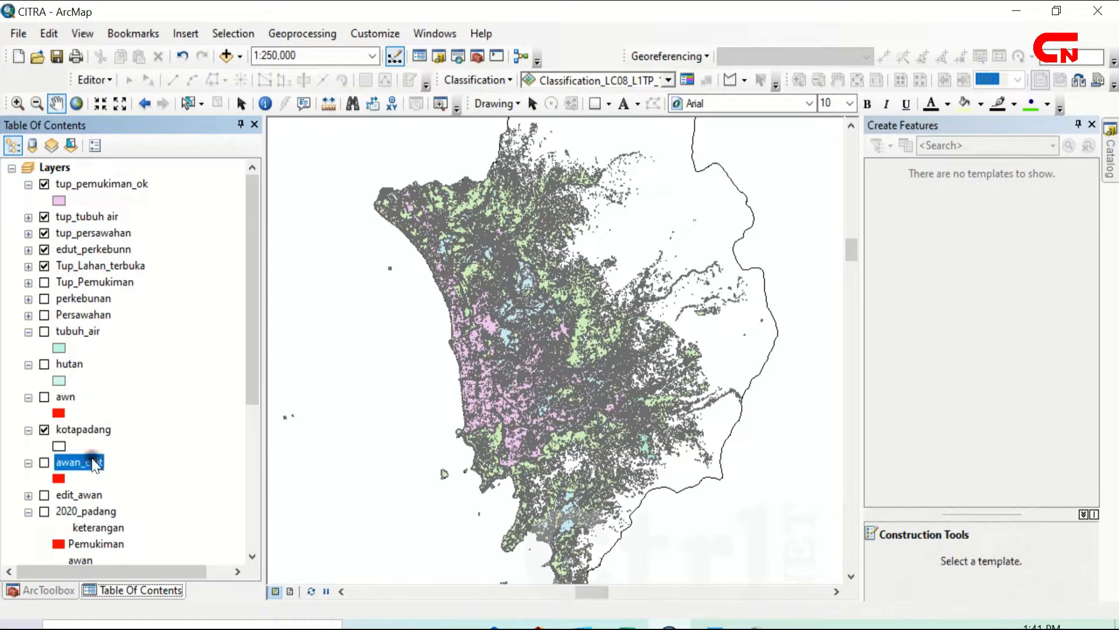
left_click(75, 364)
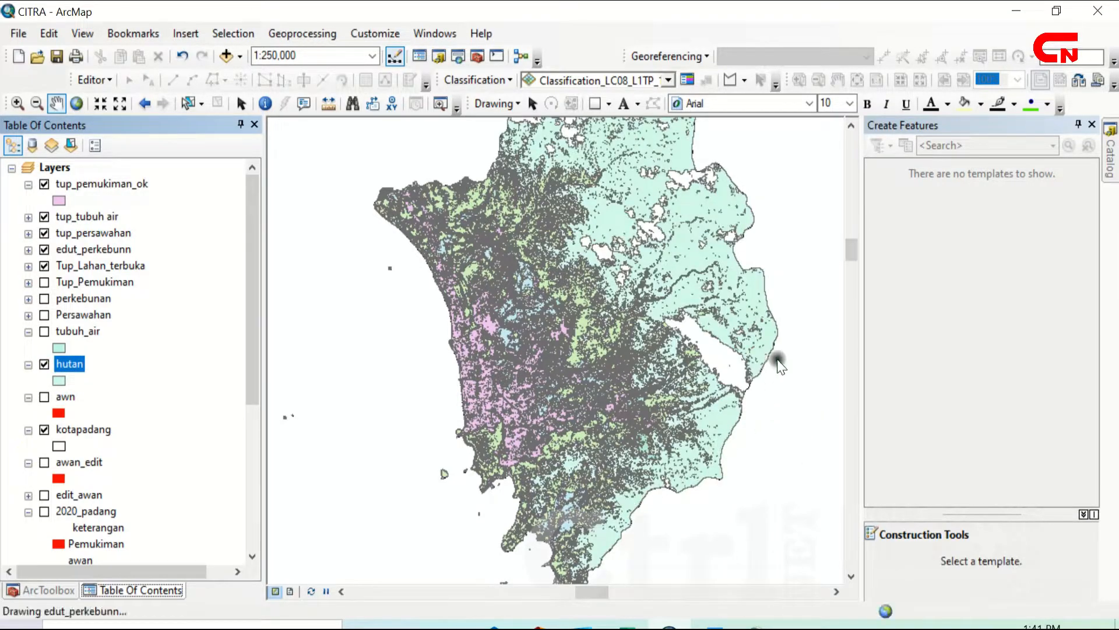
left_click_drag(682, 258, 680, 285)
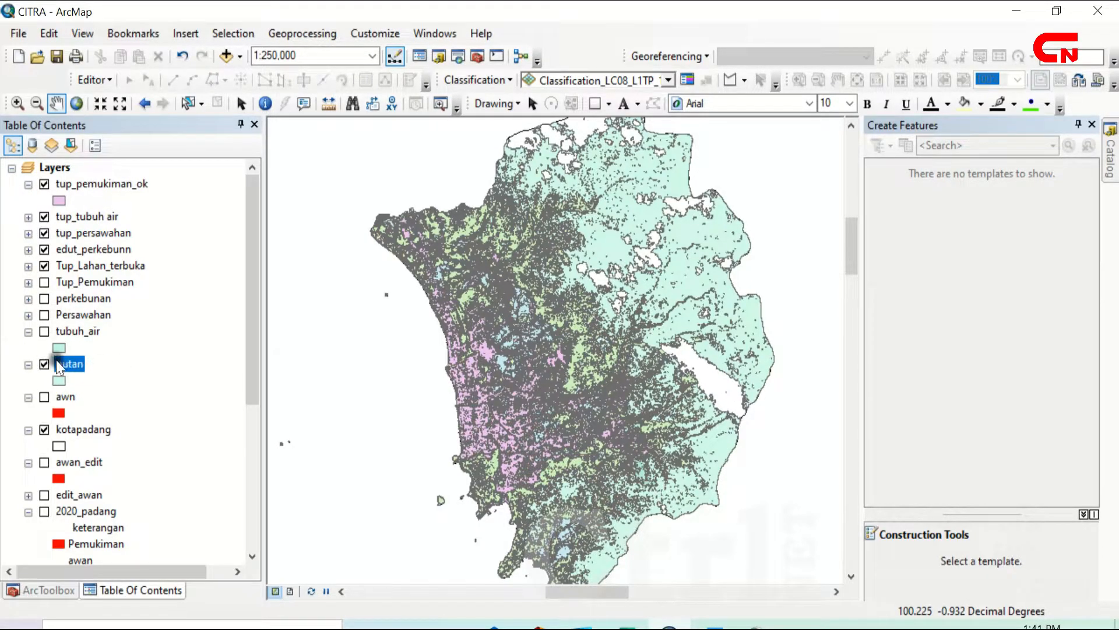
left_click(75, 185)
left_click(81, 216)
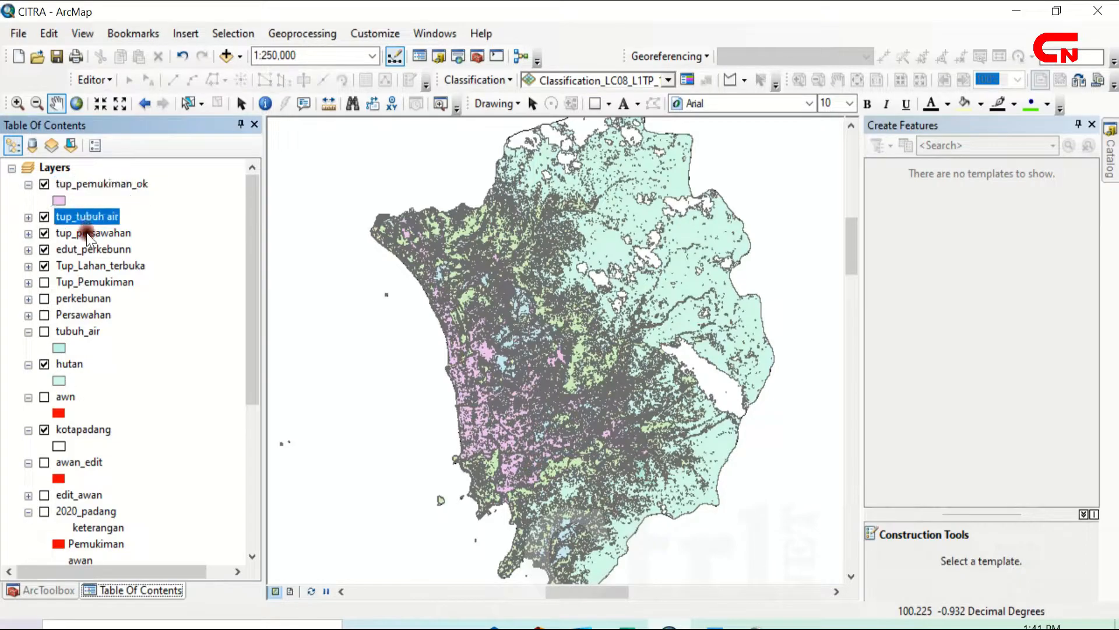
left_click(89, 262)
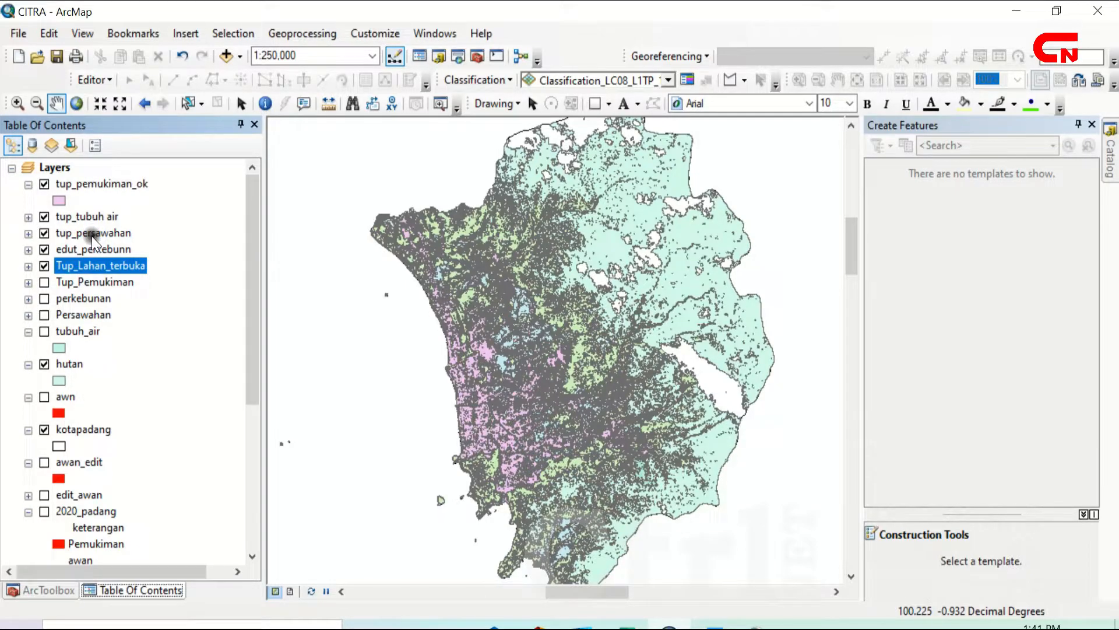
Step: Start the Union tool and add tup_pemukiman_ok, tup_tubuh air, tup_persawahan, edut_perkebunn and Tup_Lahan_terbuka as its input features
left_click(57, 590)
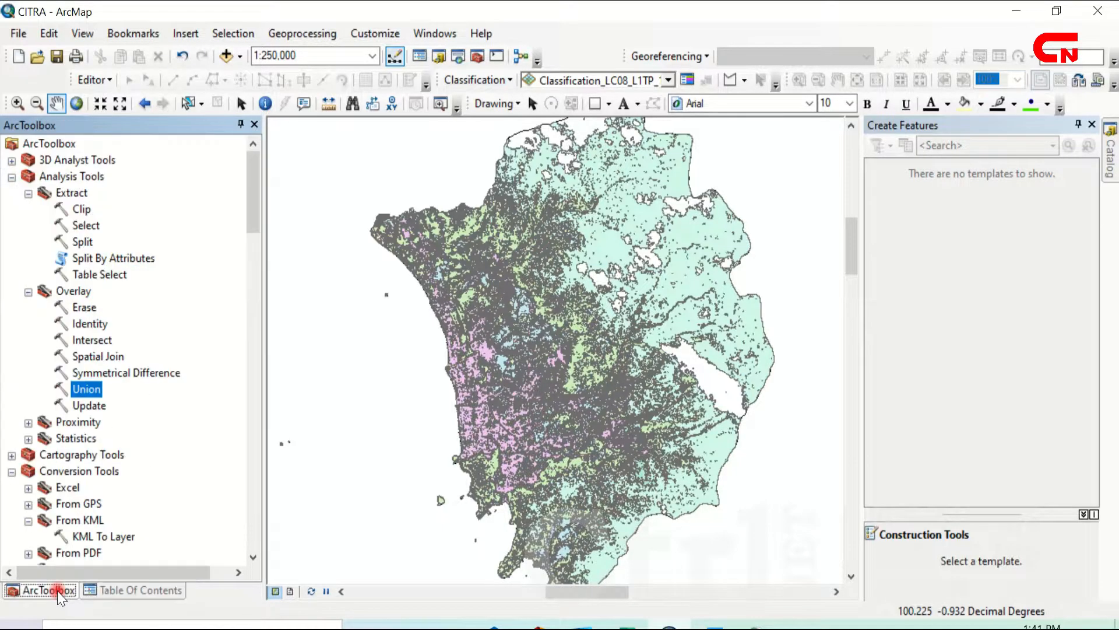
double_click(76, 388)
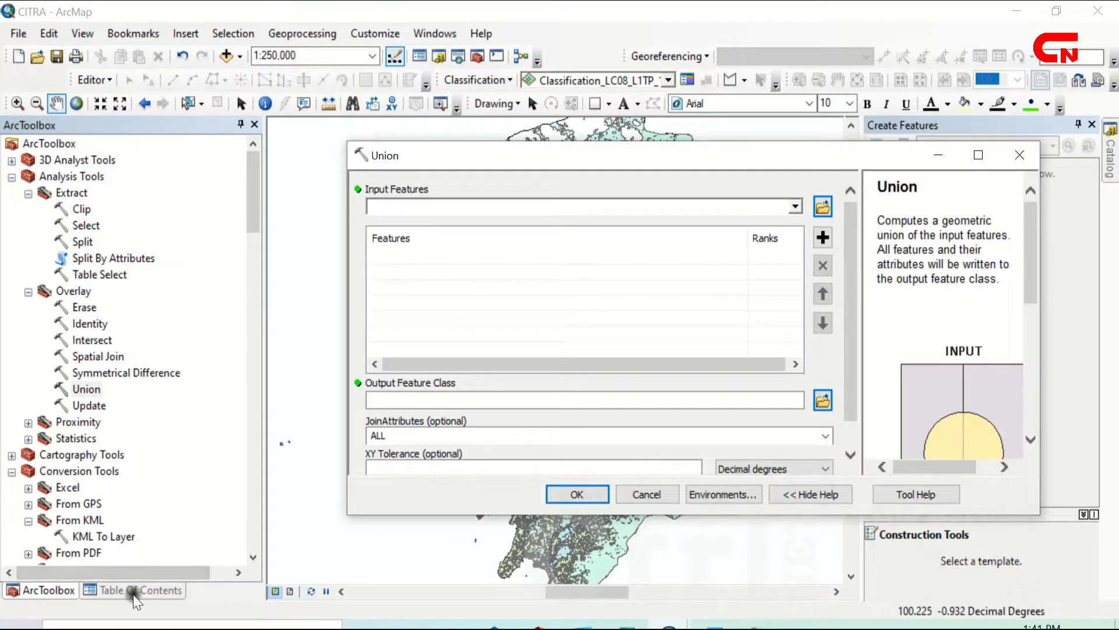
left_click(133, 591)
left_click(111, 184)
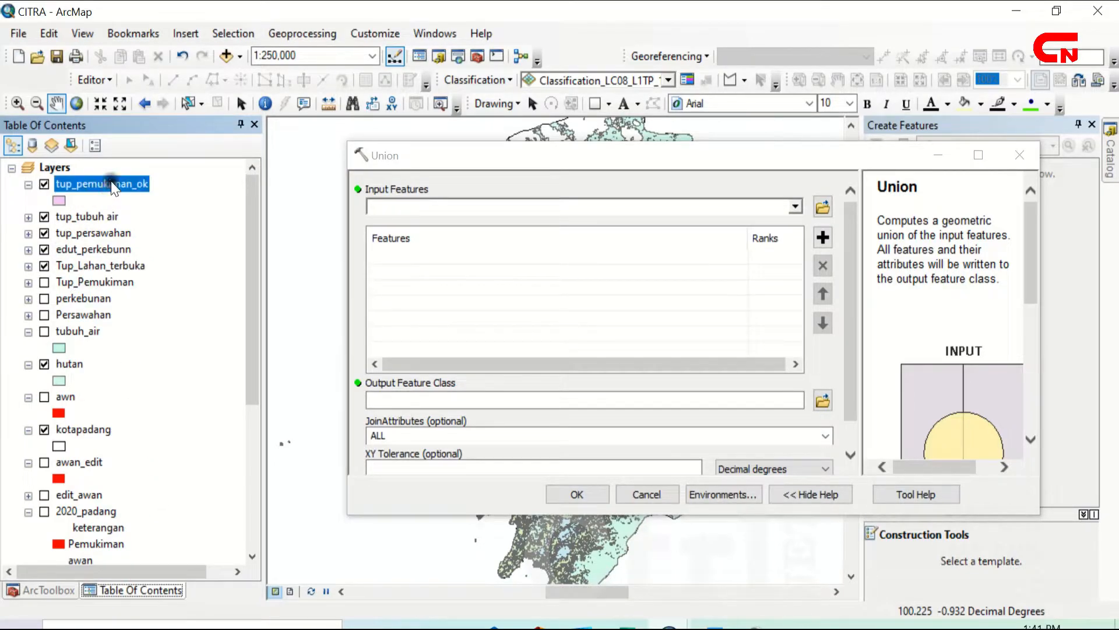
left_click(103, 214, "ctrl")
left_click(99, 234, "ctrl")
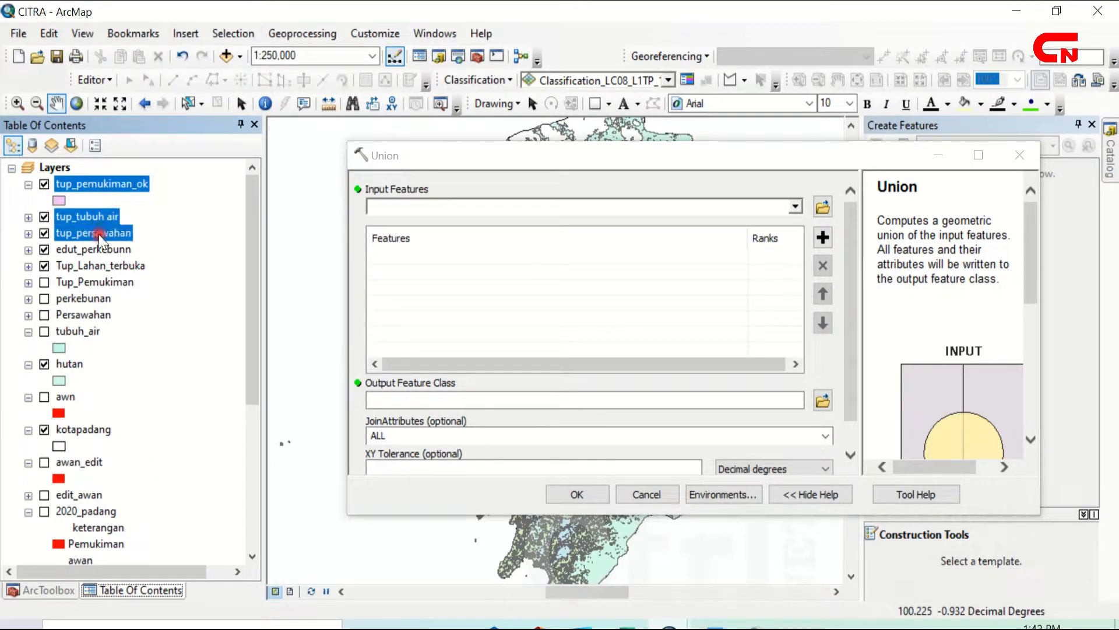
left_click_drag(100, 264, 402, 286)
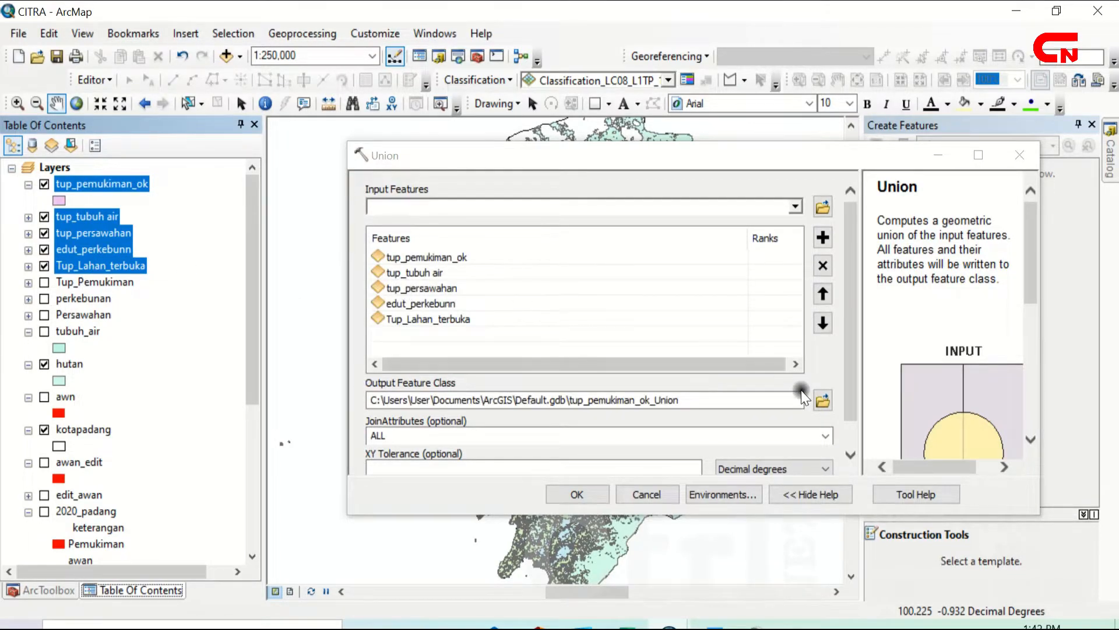
Step: Set the Union output to gabung in the edit folder and run the tool
left_click(822, 400)
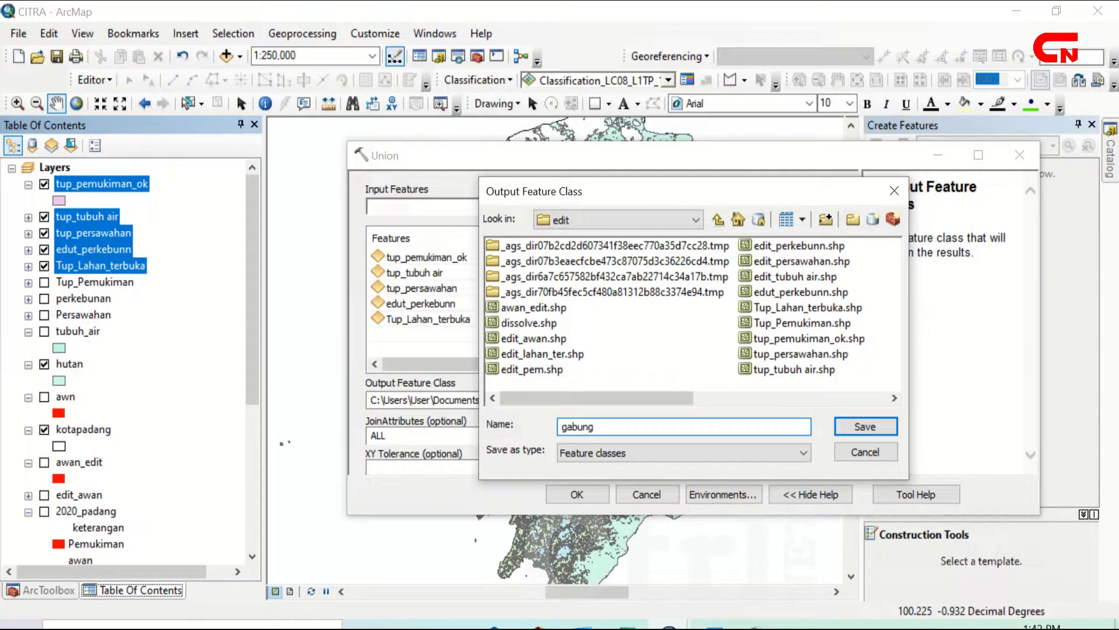
left_click(866, 428)
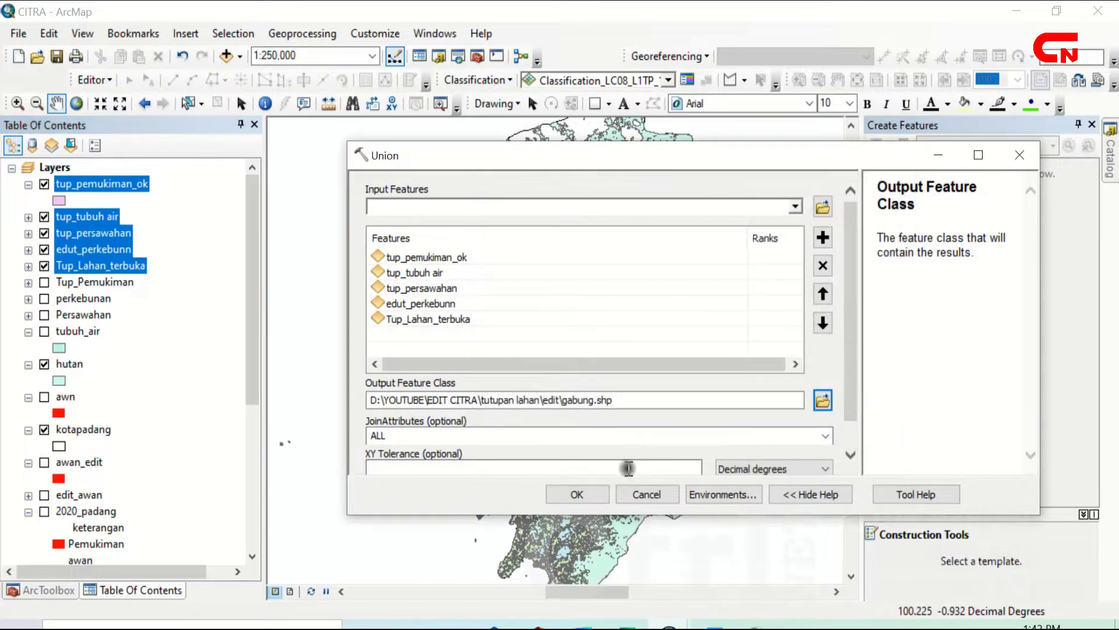
left_click(588, 490)
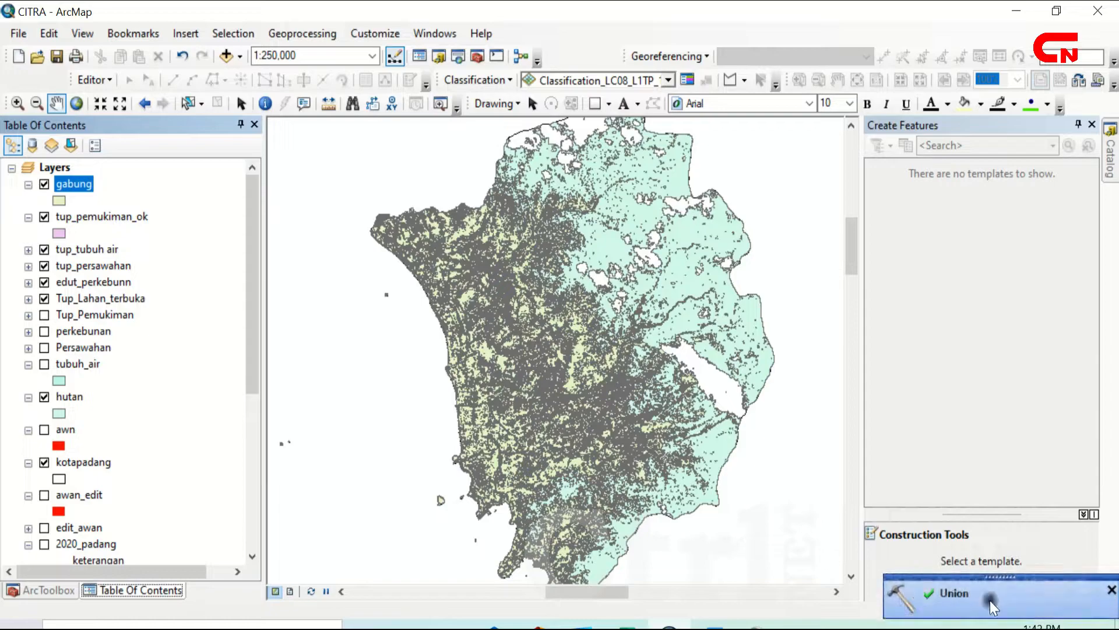
Step: Inspect the keterangan fields and the records of the merged classes in gabung's attribute table, and close the table
right_click(64, 183)
left_click(156, 235)
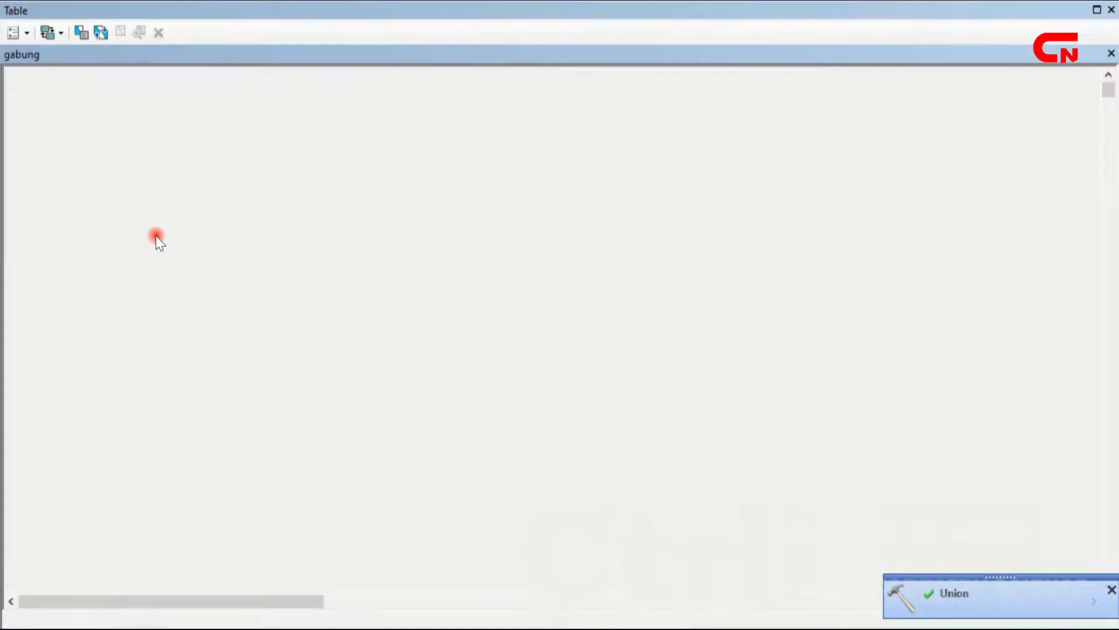
left_click_drag(243, 600, 288, 600)
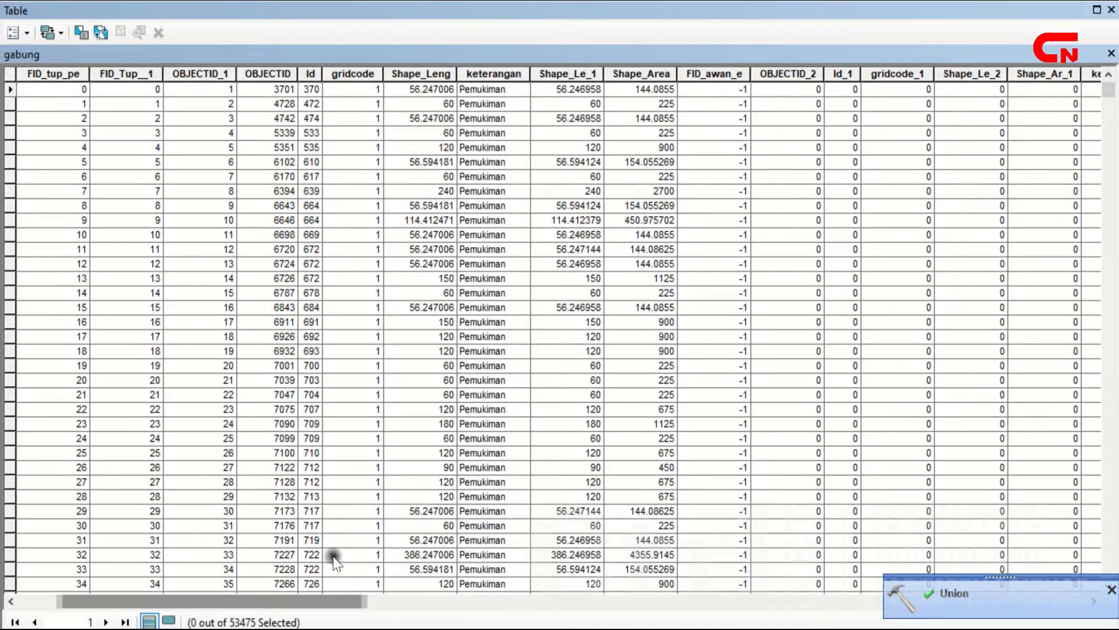
left_click(512, 73)
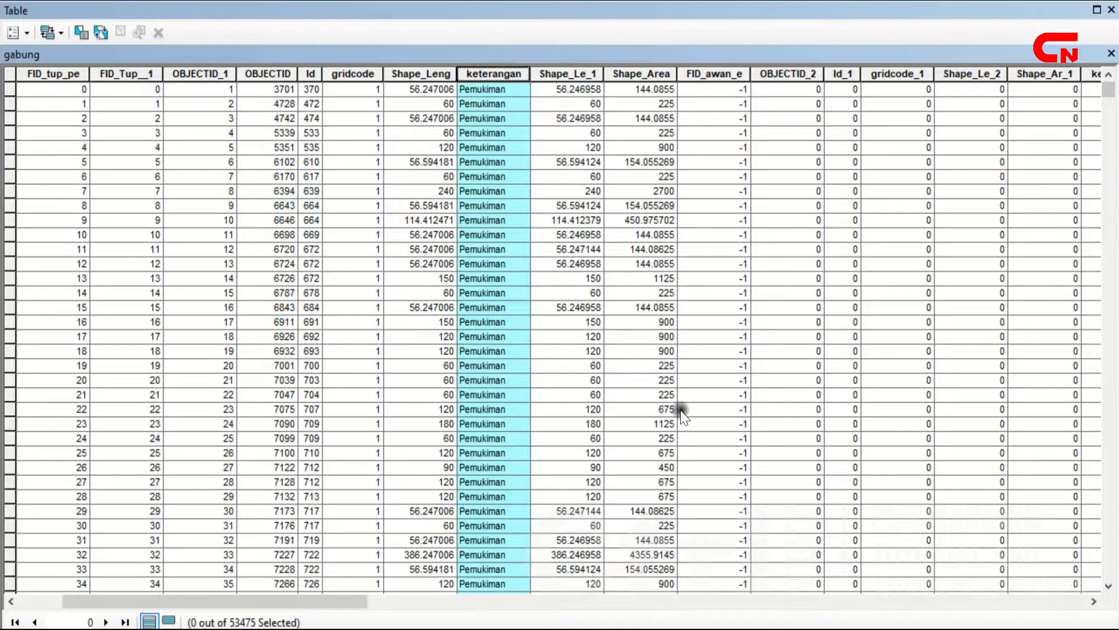
scroll(680, 411, "down", 15)
left_click_drag(160, 598, 969, 595)
left_click_drag(1107, 90, 1103, 551)
left_click_drag(1075, 600, 781, 567)
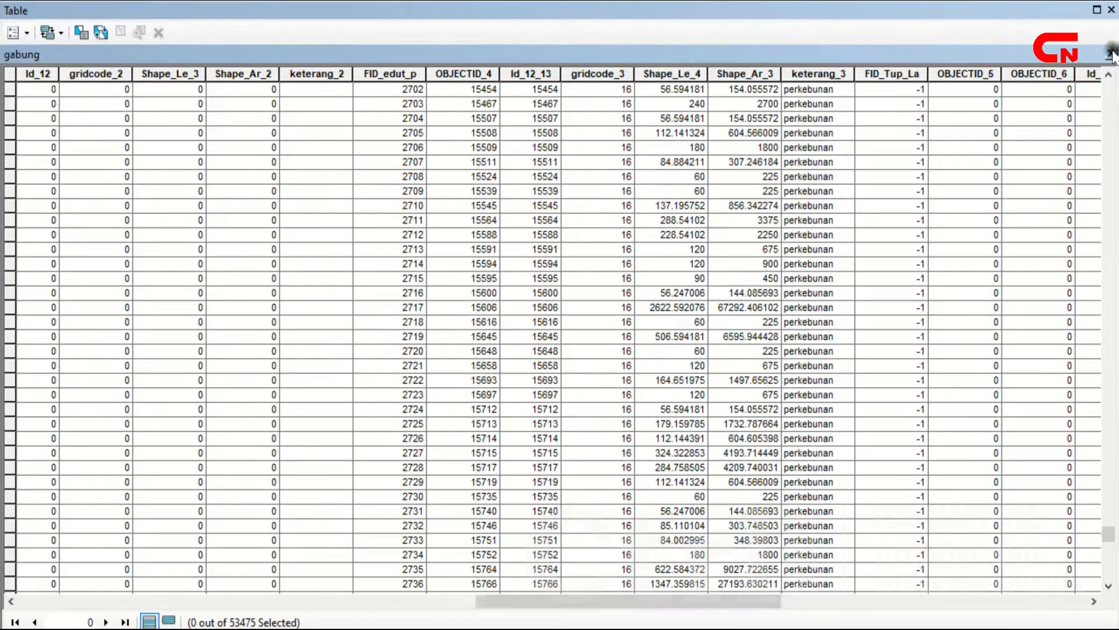
left_click(1112, 53)
Step: Hide the tup_pemukiman_ok, tup_tubuh air, tup_persawahan, edut_perkebunn, Tup_Lahan_terbuka and hutan layers, leaving gabung and kotapadang displayed
left_click(43, 218)
left_click(44, 250)
left_click(44, 265)
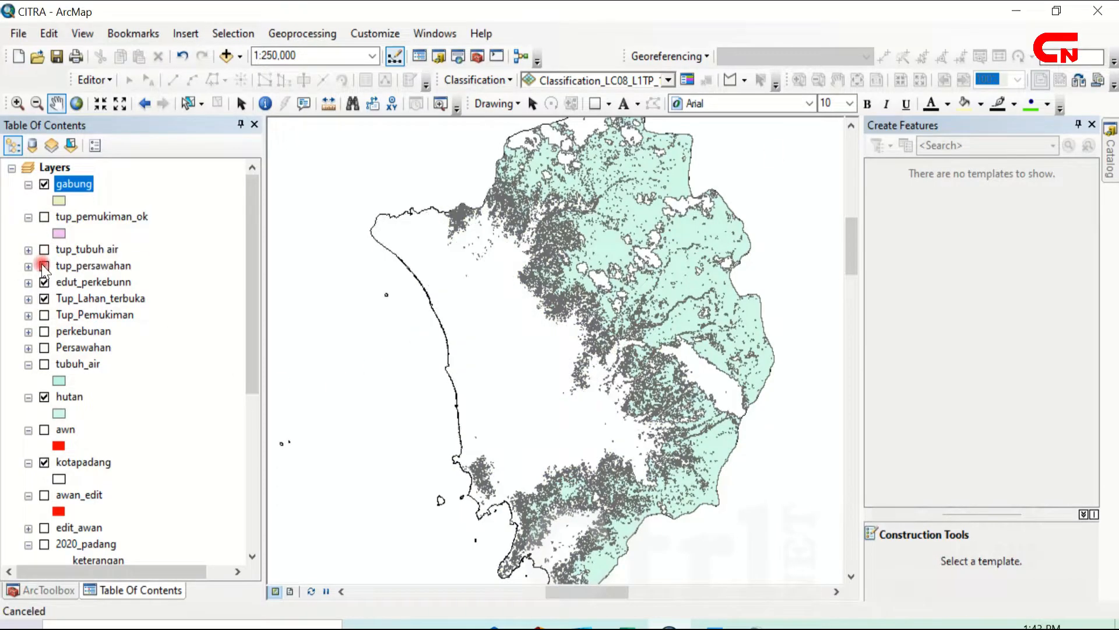
left_click(44, 316)
left_click(44, 397)
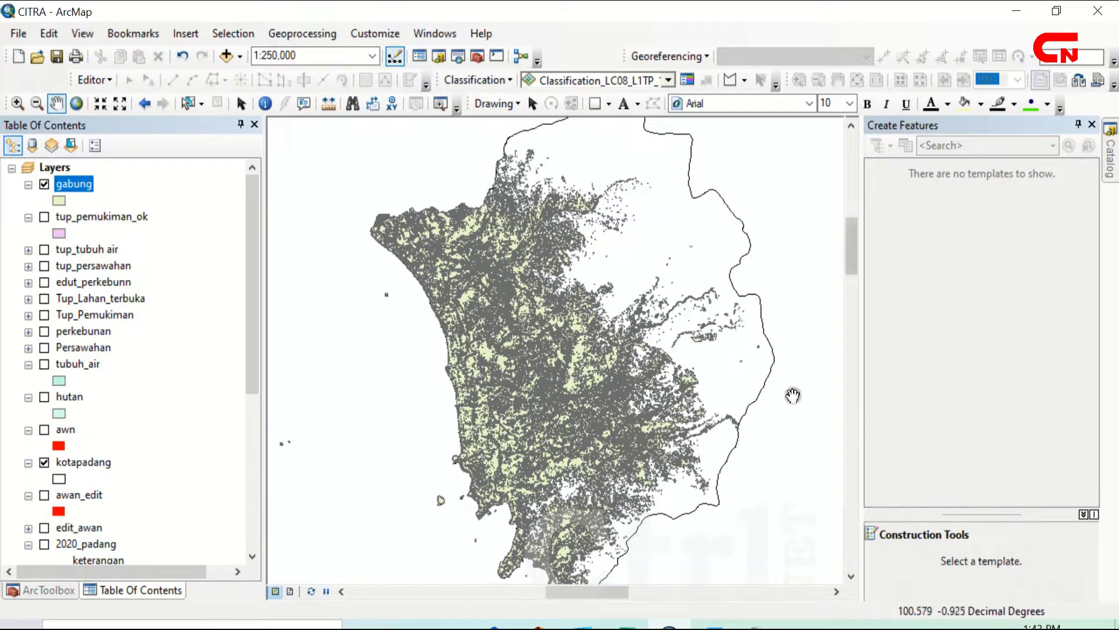
Step: Set both the fill colour and the outline colour of the gabung layer's symbol to red
left_click(61, 202)
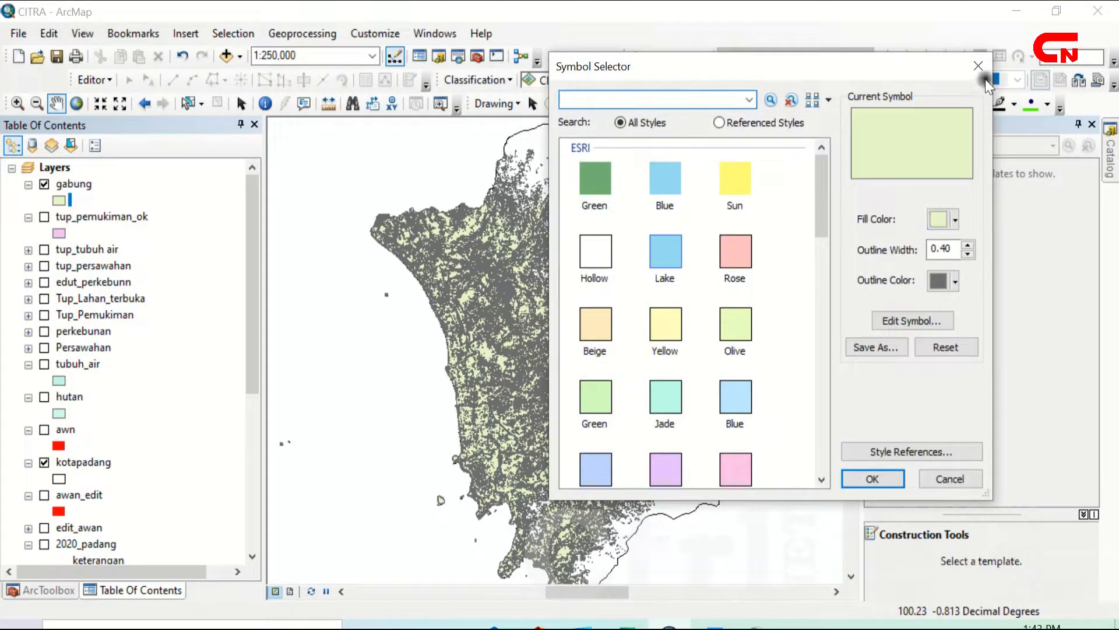
left_click(954, 221)
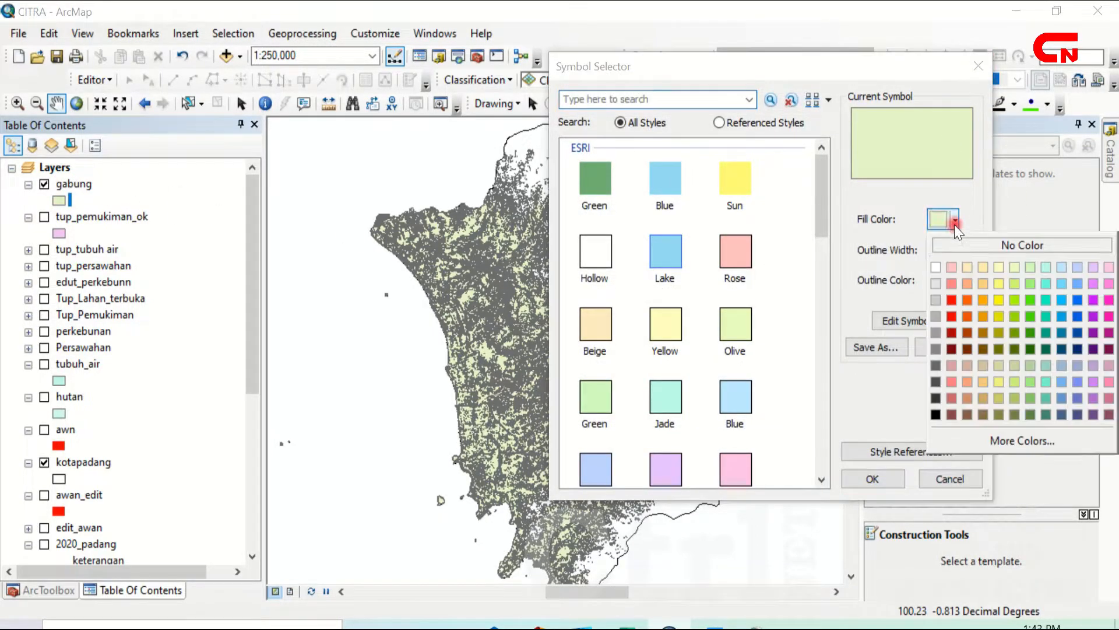
left_click(952, 305)
left_click(957, 280)
left_click(950, 309)
left_click(883, 475)
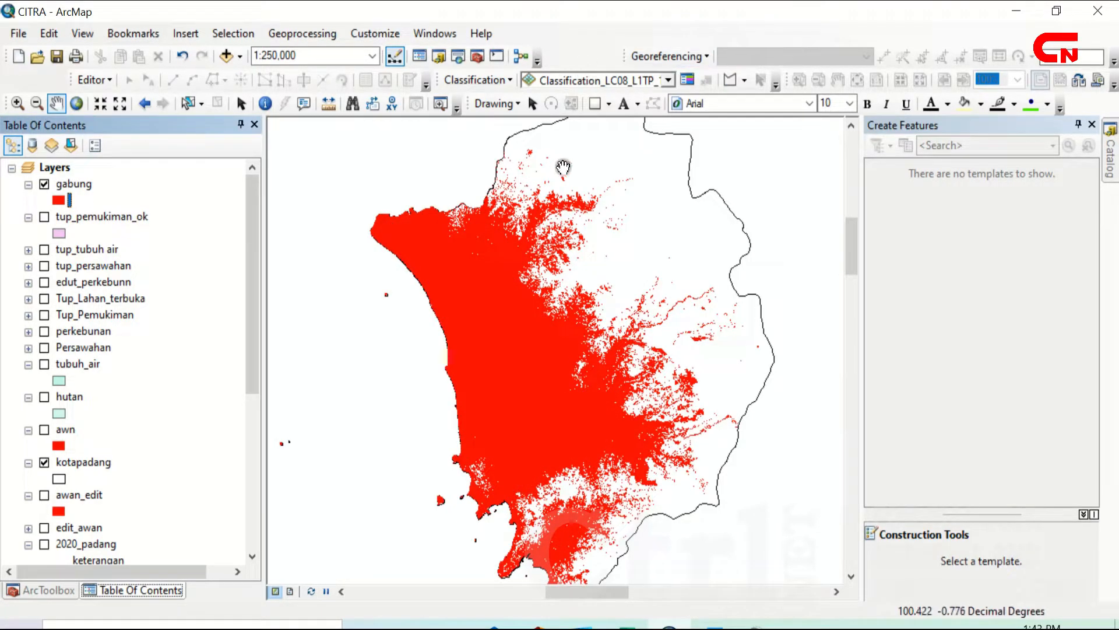
Step: Examine gabung's coverage inside the kotapadang boundary from the northern end to the southern coast
left_click_drag(642, 217, 606, 252)
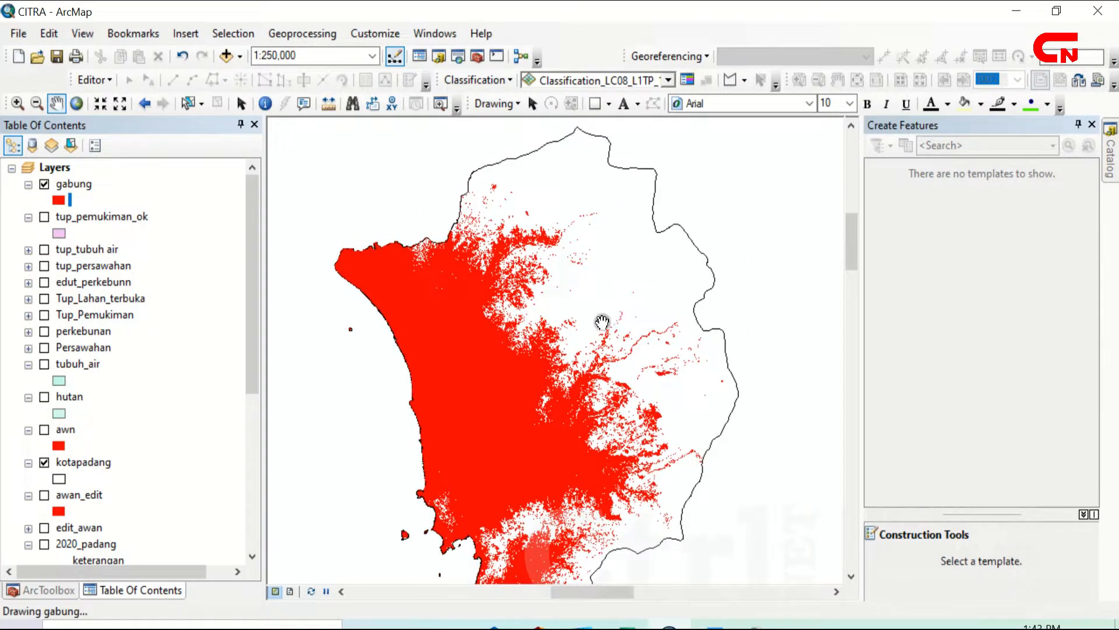
left_click_drag(637, 480, 632, 407)
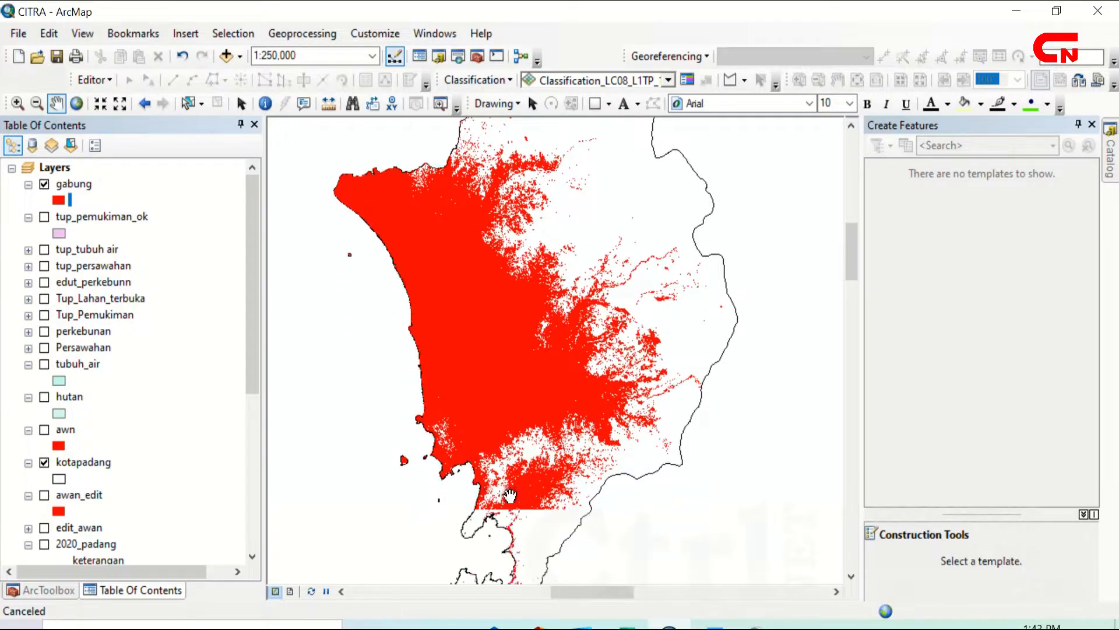
left_click_drag(537, 526, 492, 335)
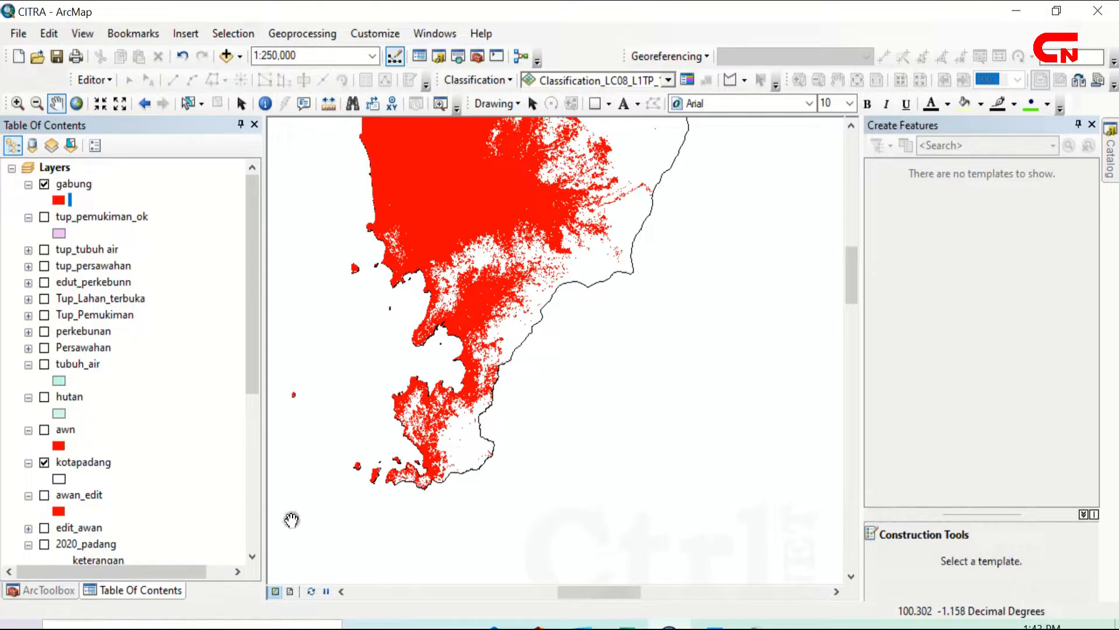
left_click(76, 399)
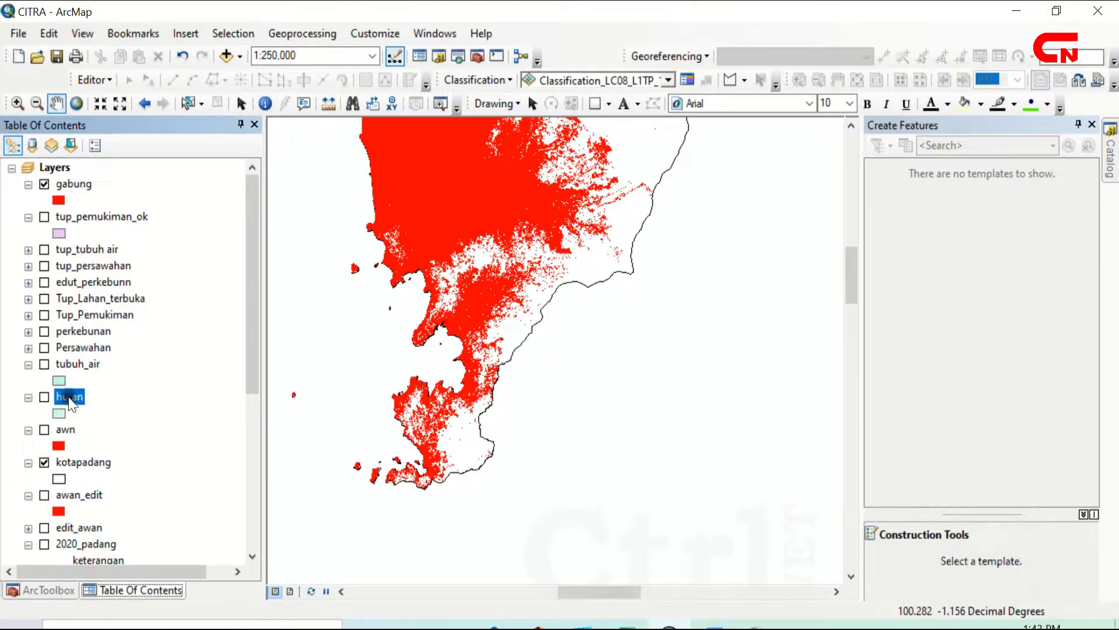
left_click_drag(637, 251, 612, 430)
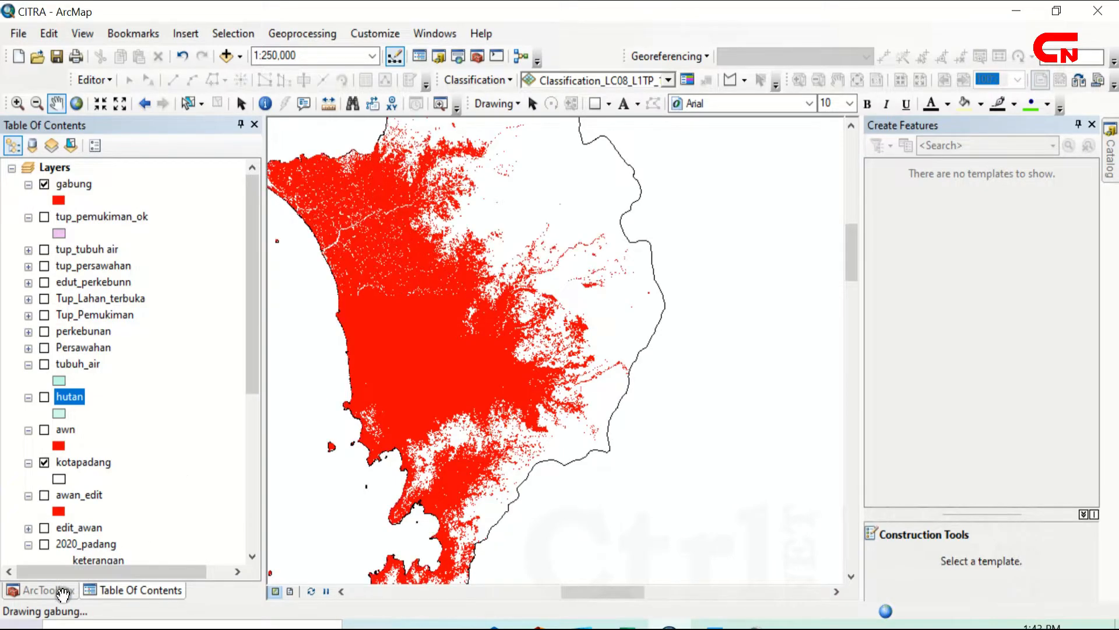
Step: Start the Erase tool with kotapadang as the input features and gabung as the erase features
left_click(41, 589)
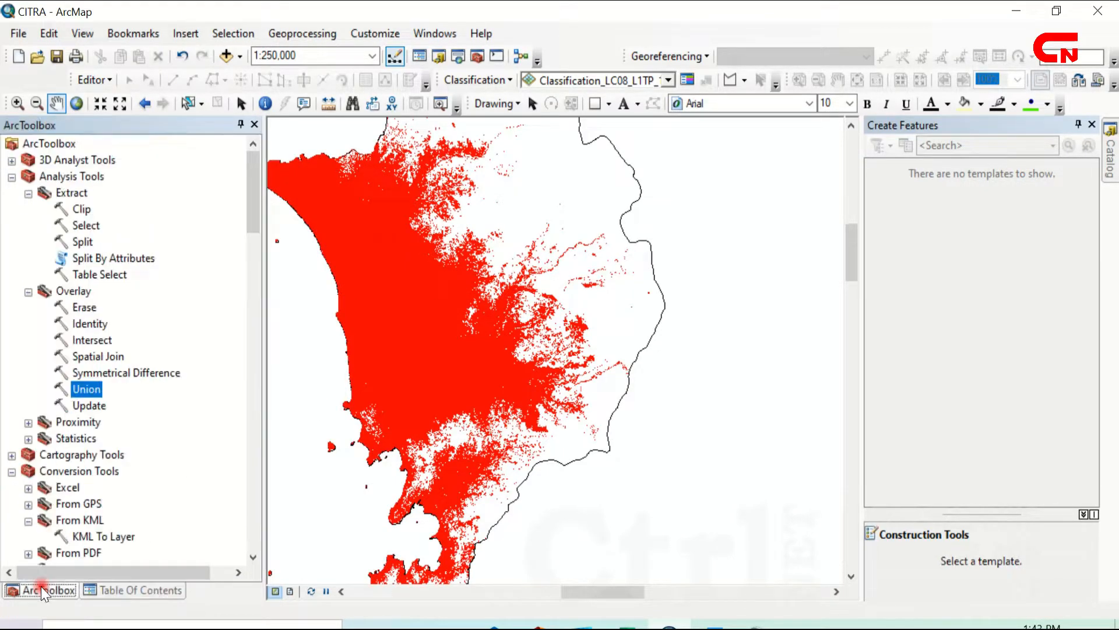
double_click(85, 307)
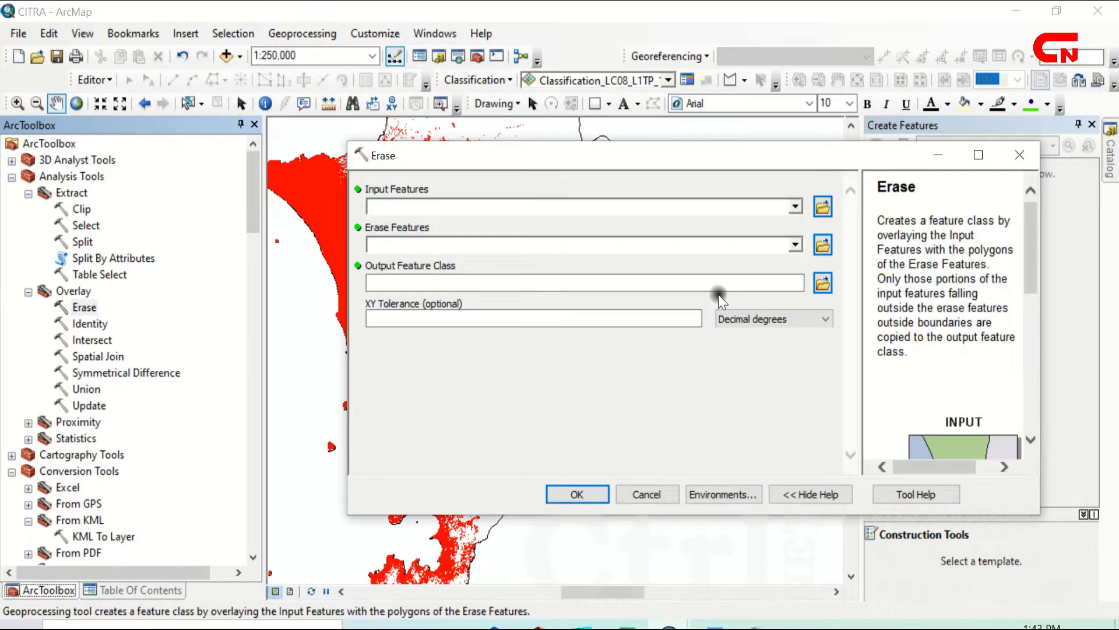
left_click(797, 207)
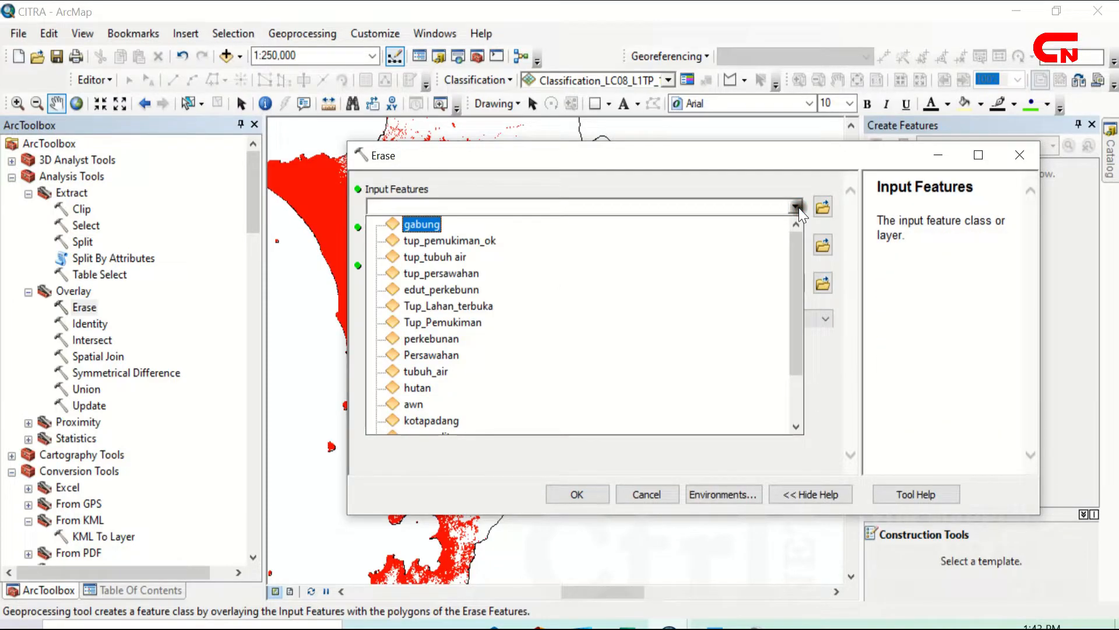
left_click(450, 421)
left_click_drag(578, 166, 444, 365)
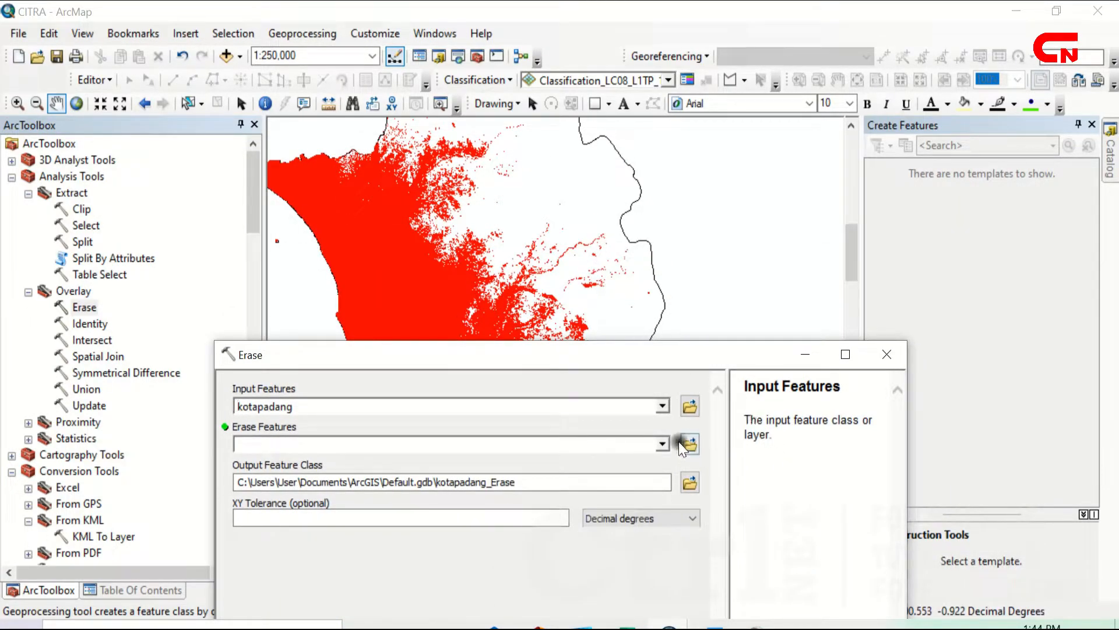
left_click(663, 446)
scroll(373, 403, "down", 1)
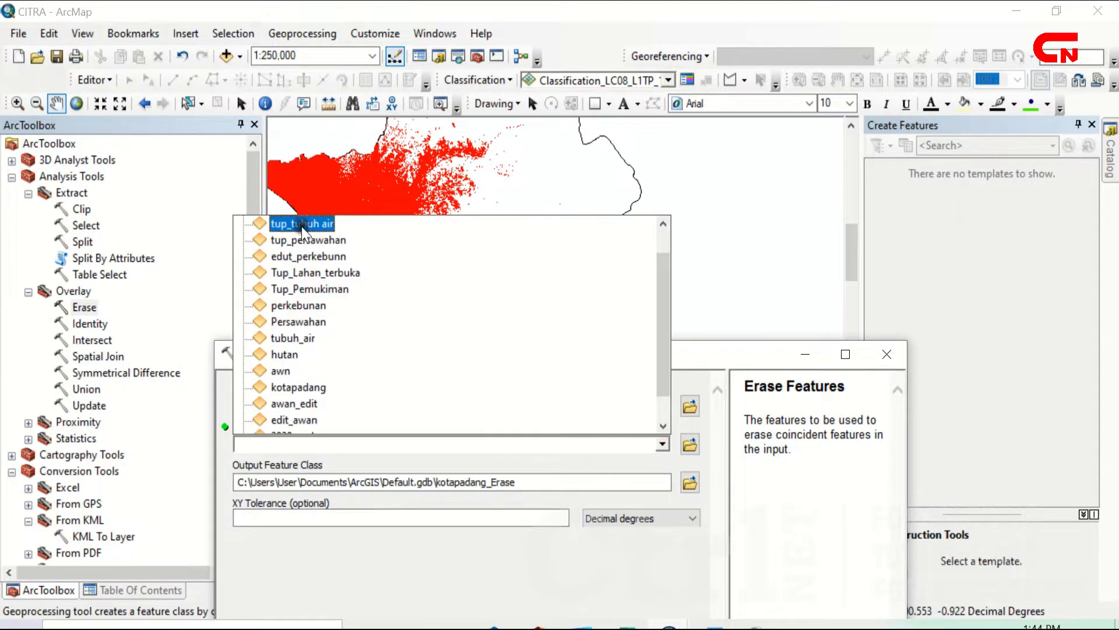
scroll(462, 270, "up", 1)
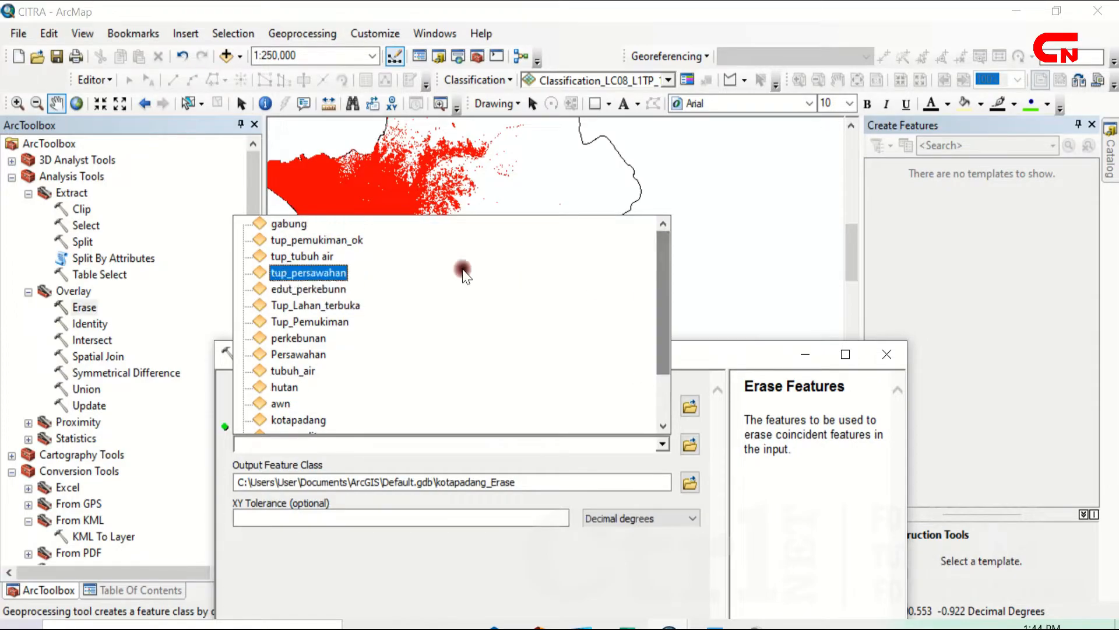
left_click(309, 225)
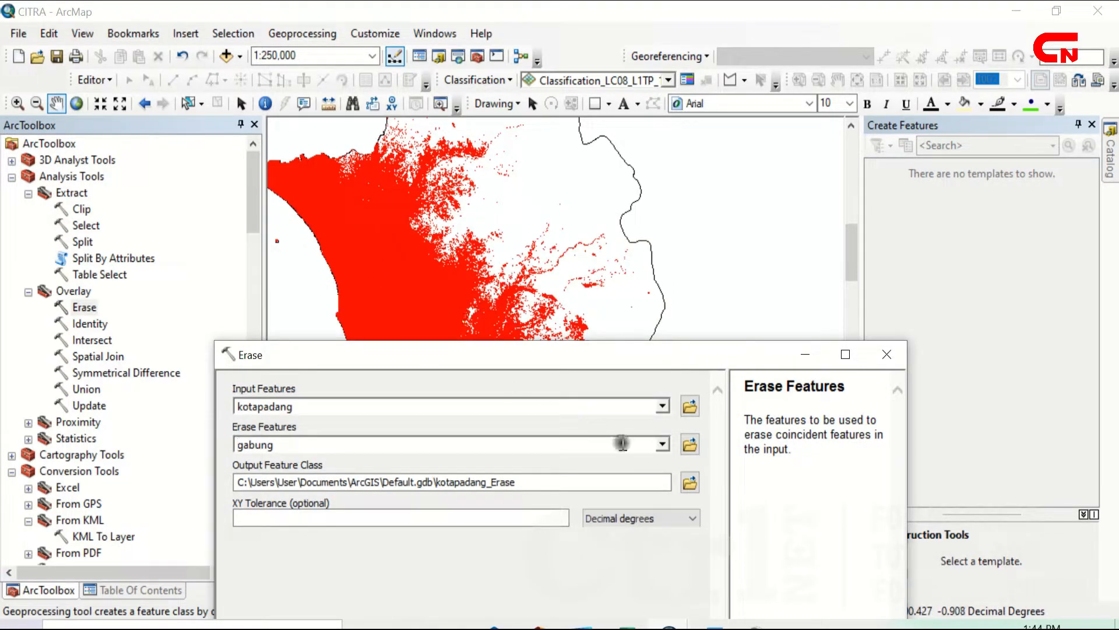
Step: Save the Erase output as Tup_Hutan in the edit folder and run the tool
left_click(690, 483)
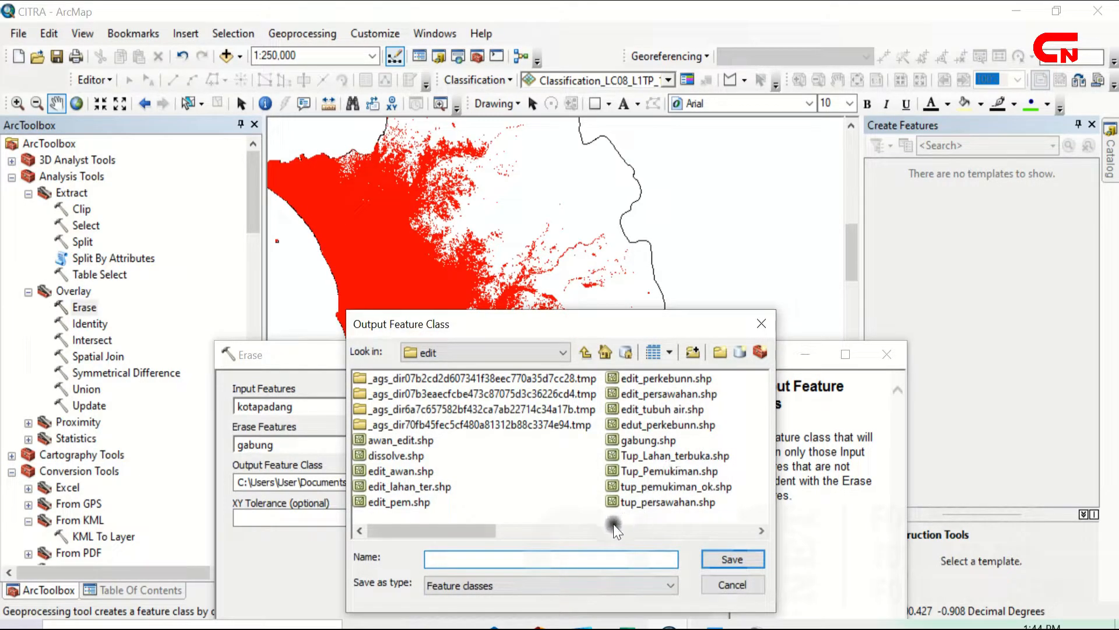
type("Tup_Hutan")
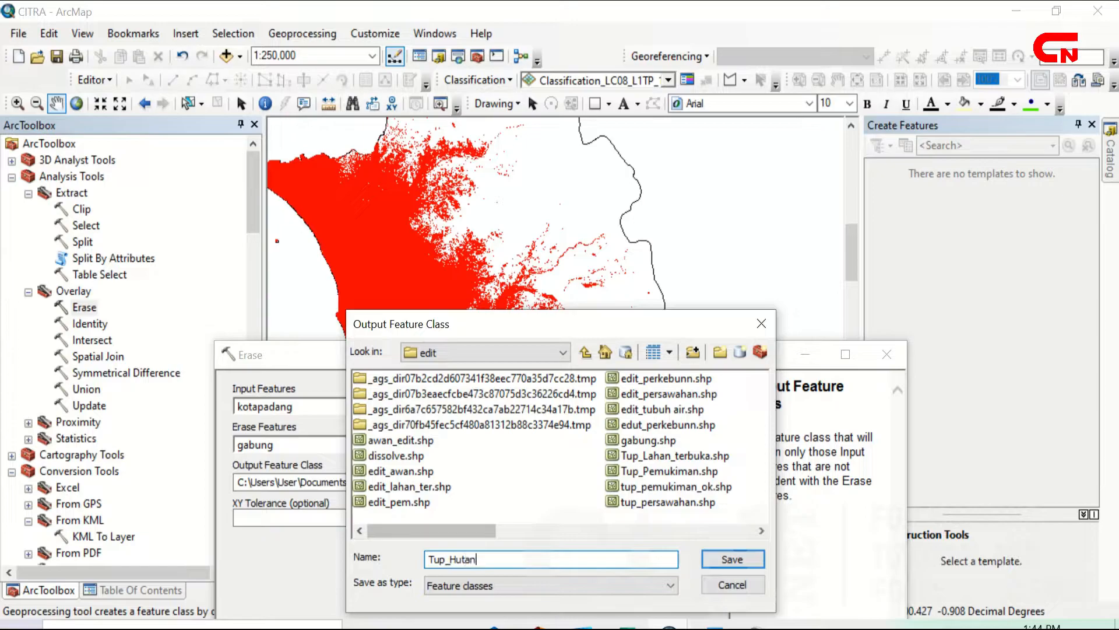
left_click(733, 559)
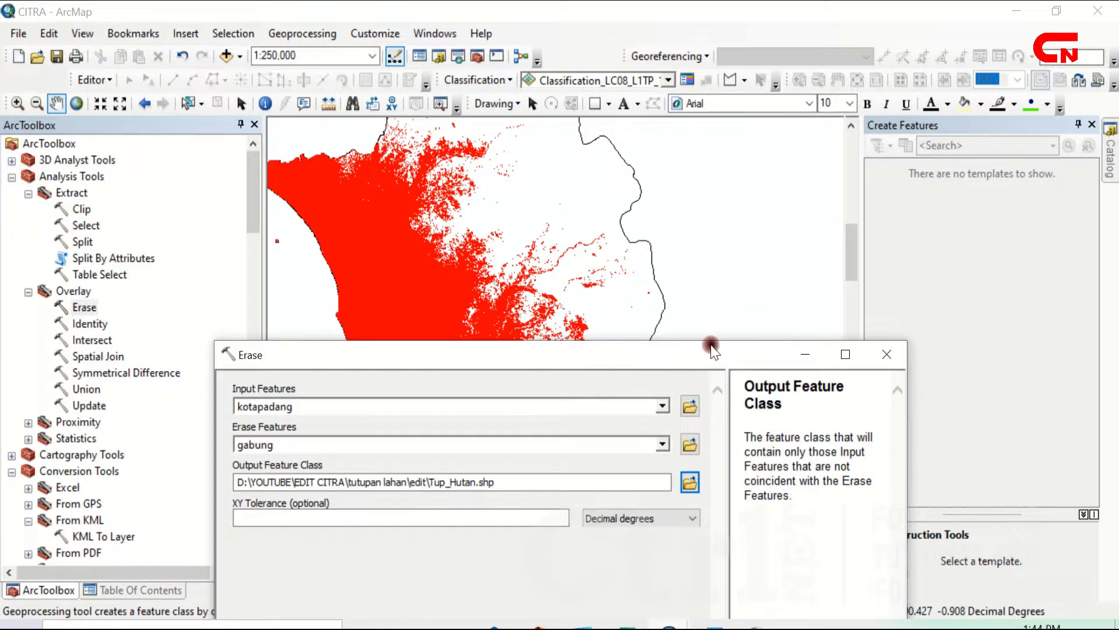
left_click_drag(712, 348, 816, 114)
left_click(551, 455)
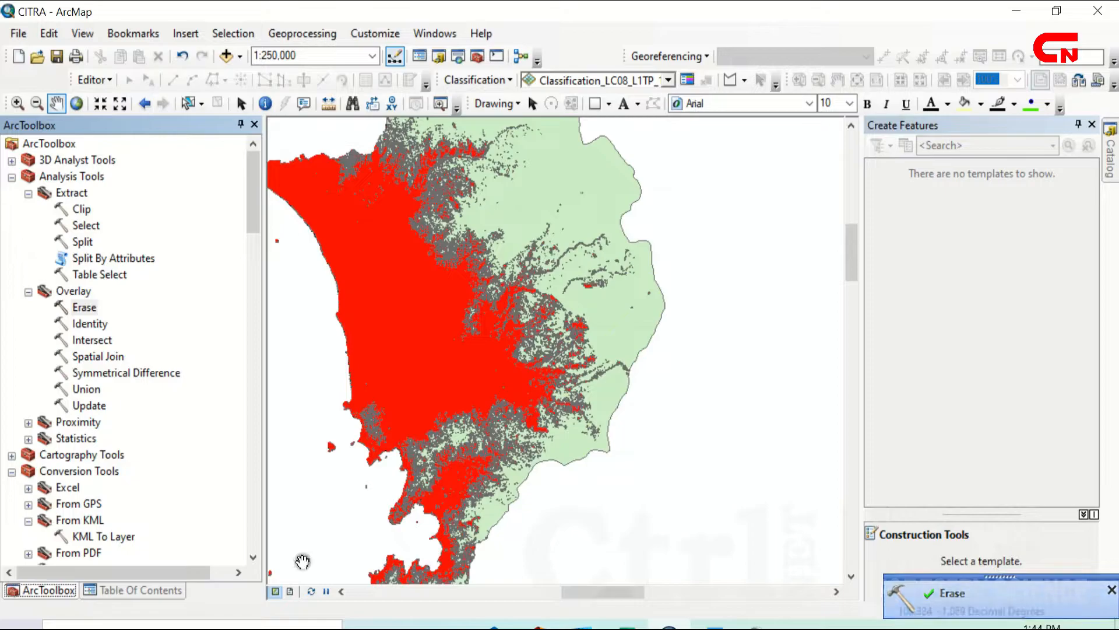
Step: Hide the gabung layer and examine Tup_Hutan's coverage across the southern and northern parts of the kotapadang boundary
left_click(124, 588)
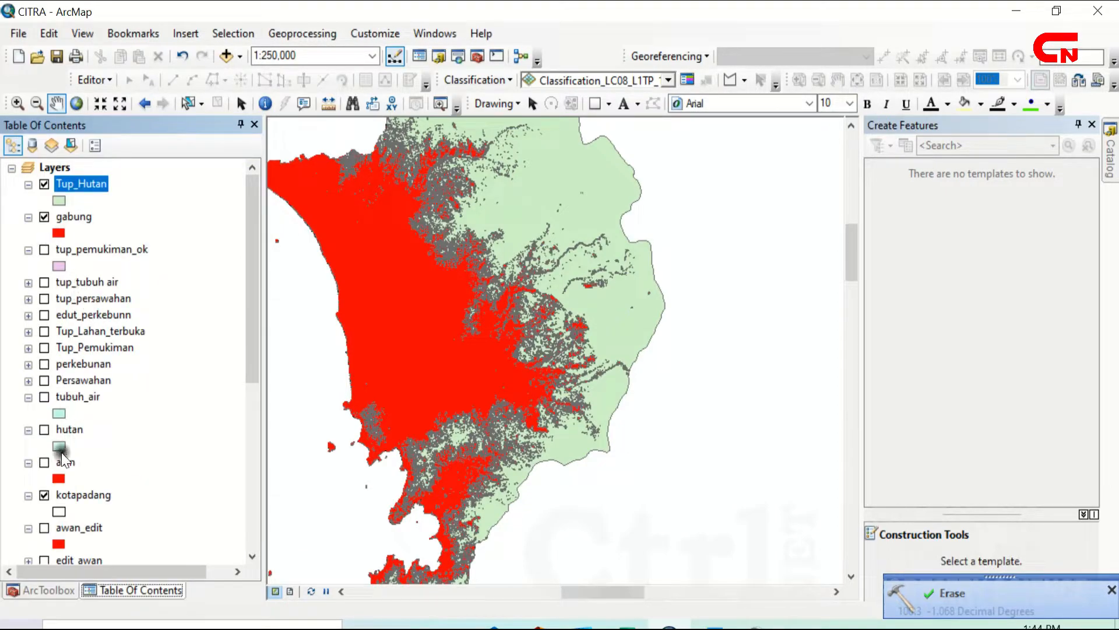
left_click(45, 216)
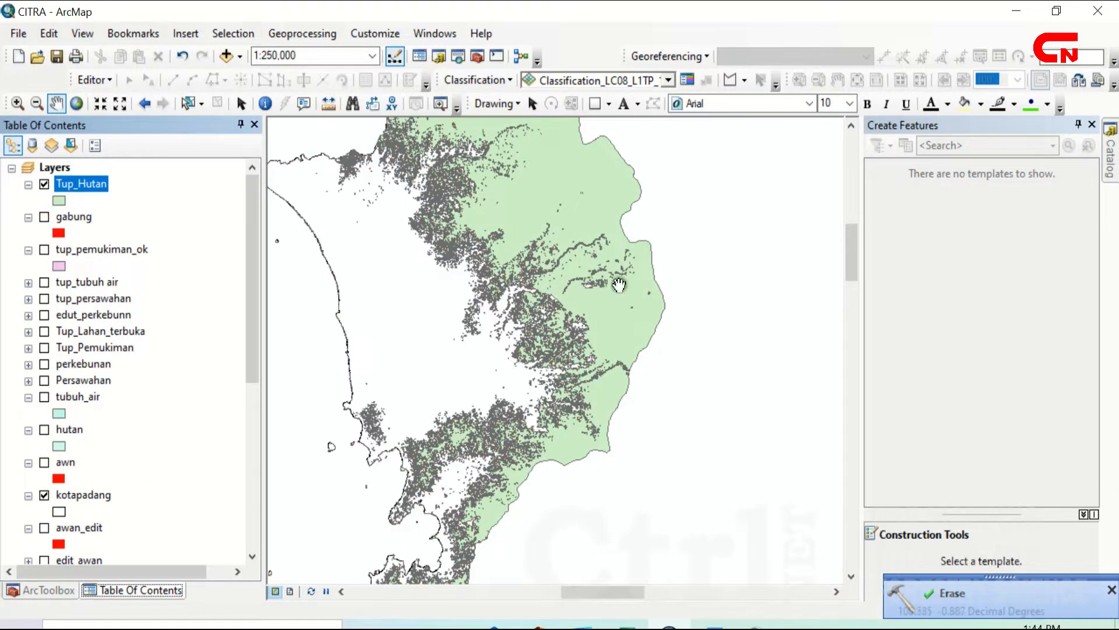
left_click_drag(520, 493, 595, 415)
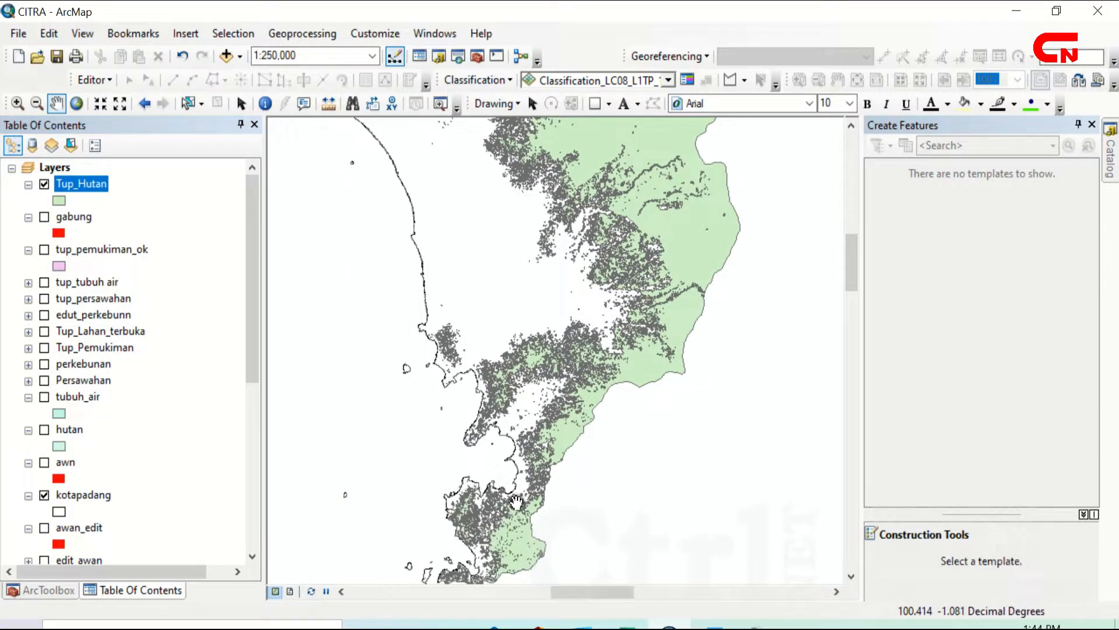
left_click_drag(640, 323, 572, 461)
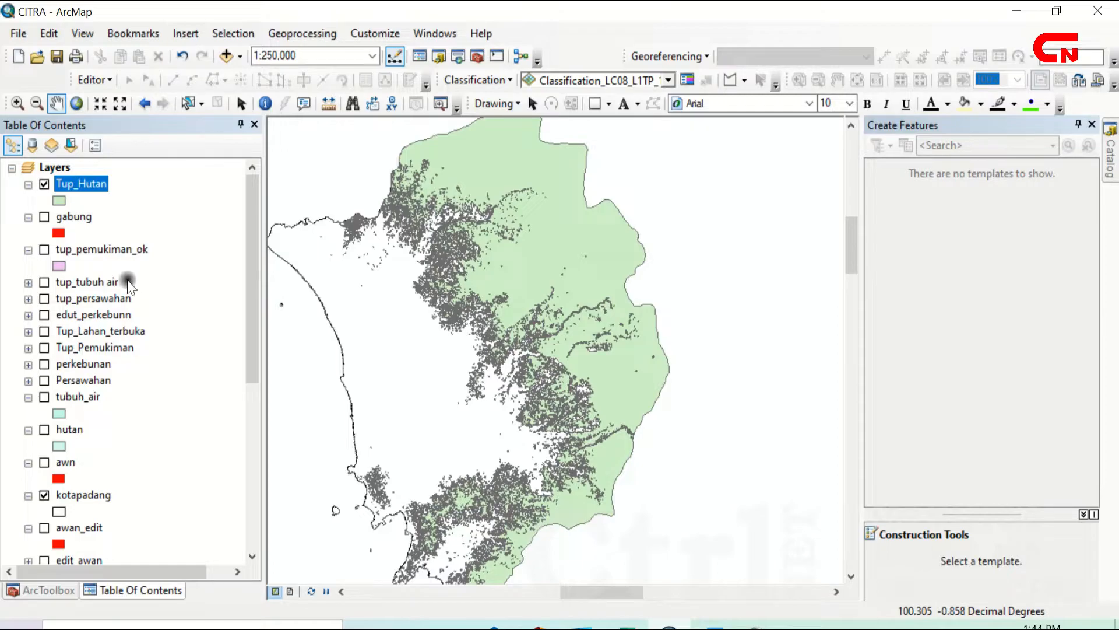
Step: Remove the gabung layer and display tup_pemukiman_ok, tup_tubuh air, tup_persawahan, edut_perkebunn, Tup_Lahan_terbuka and Tup_Pemukiman
right_click(81, 215)
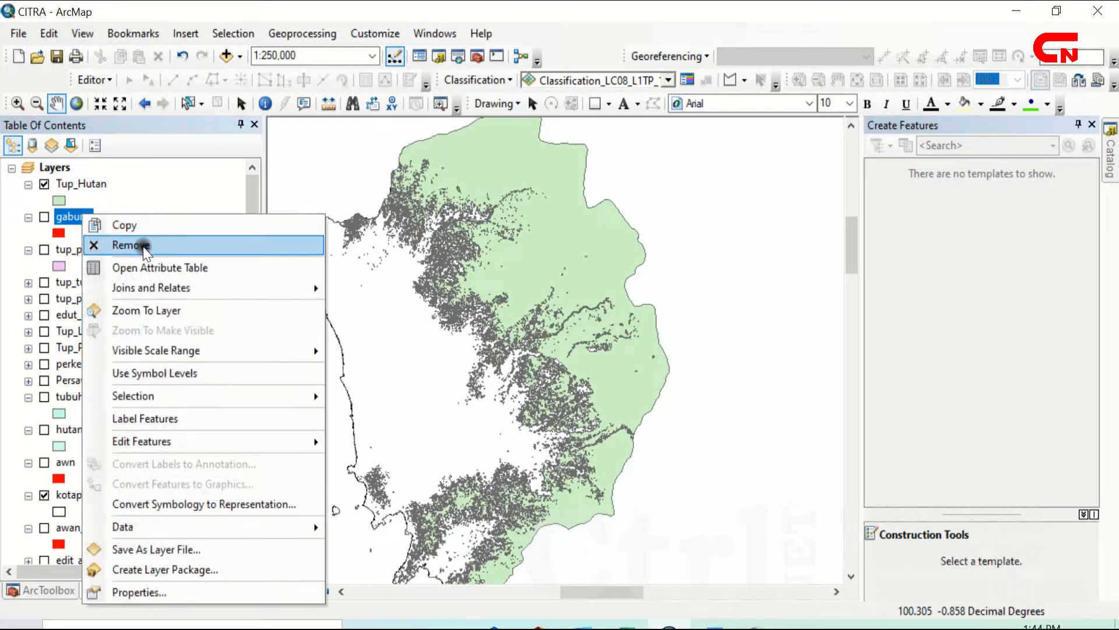
left_click(137, 243)
left_click(45, 217)
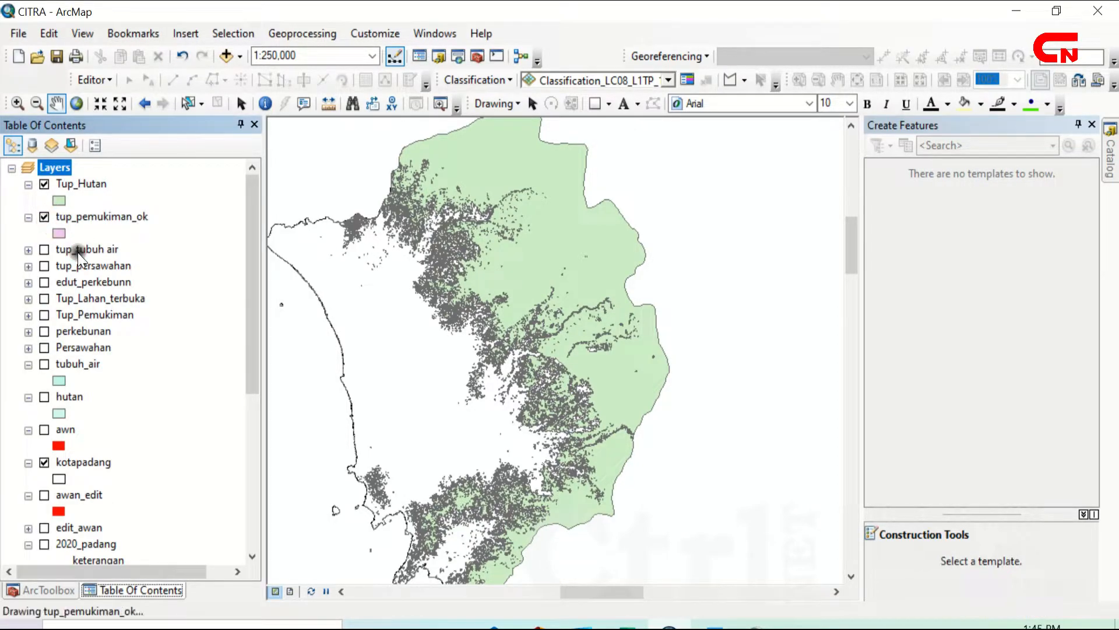
left_click(75, 252)
left_click(44, 251)
left_click(44, 267)
left_click(45, 282)
left_click(44, 298)
left_click(42, 314)
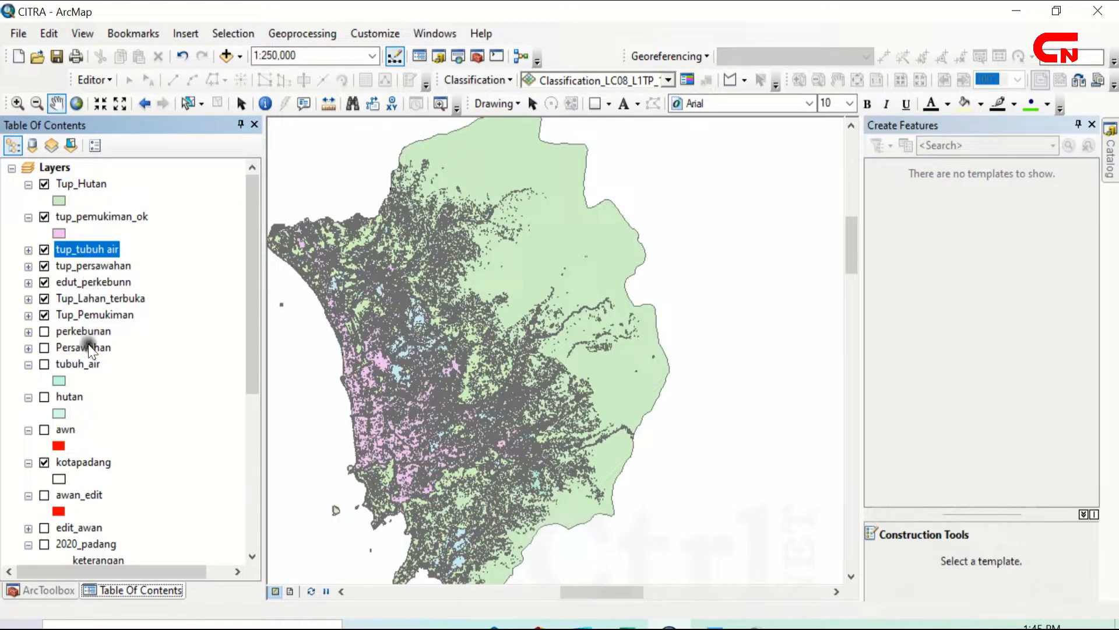
Step: Review the keterangan field in the attribute table of the tup_tubuh air layer
left_click(111, 348)
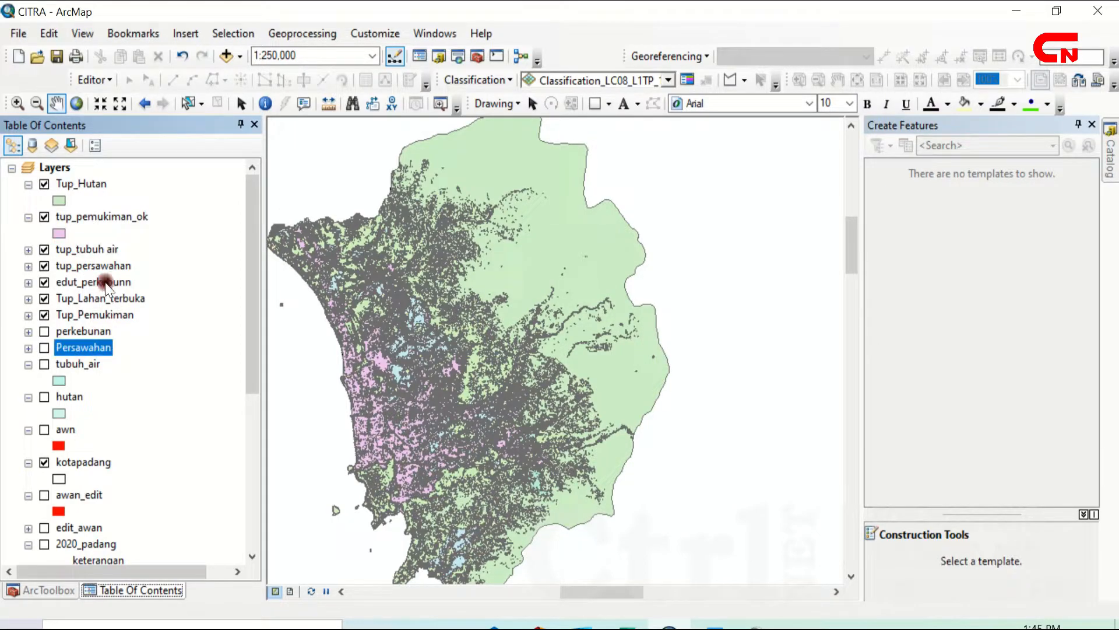
left_click(101, 252)
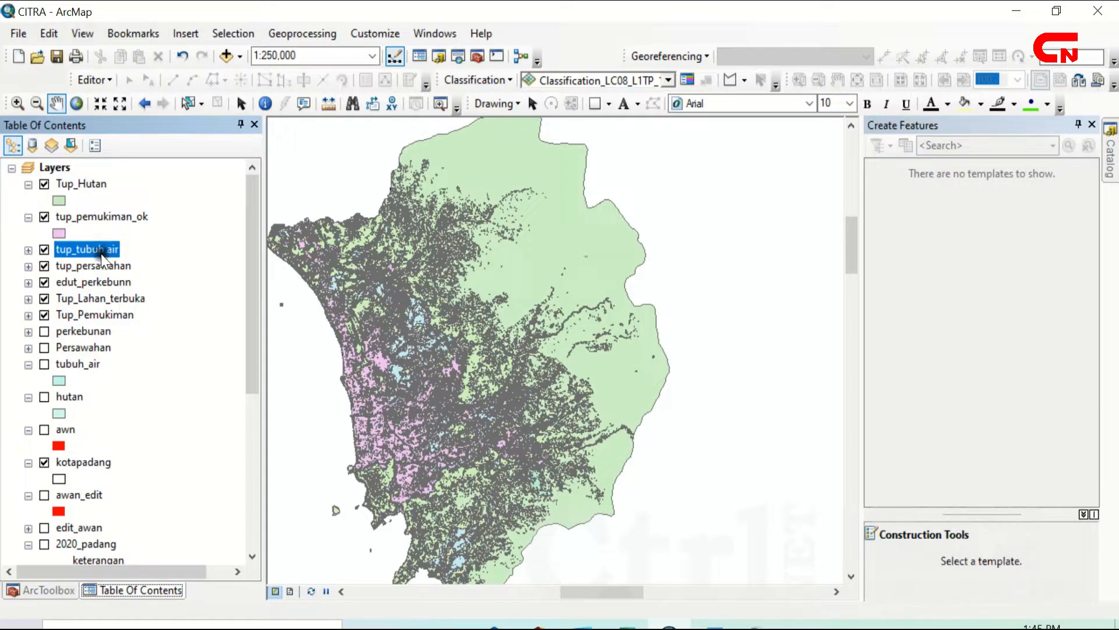
right_click(102, 253)
left_click(163, 275)
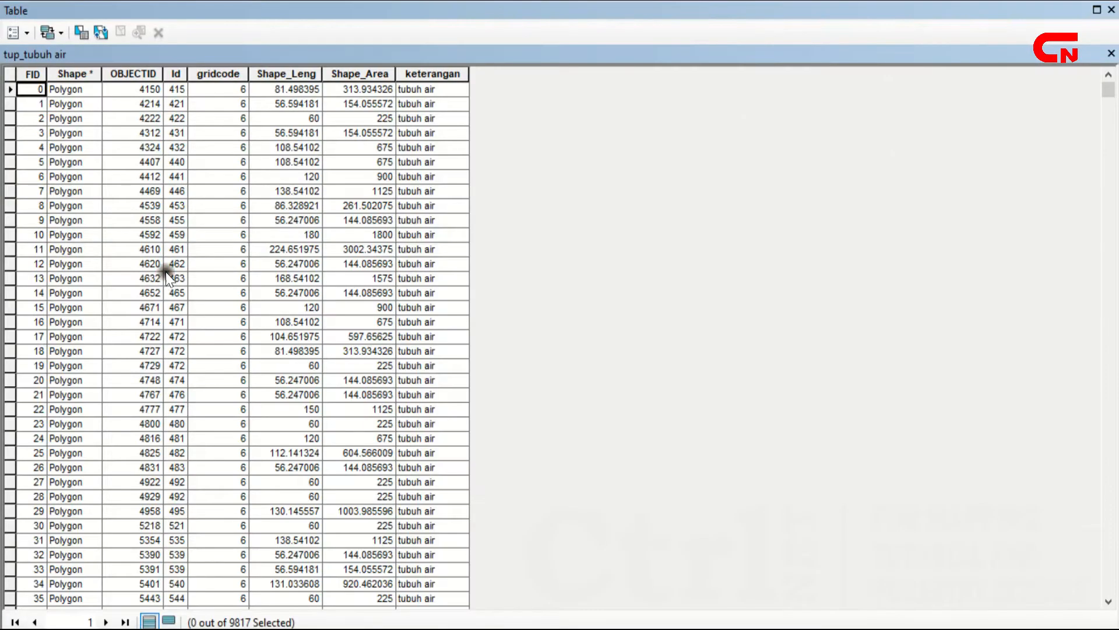
left_click(415, 76)
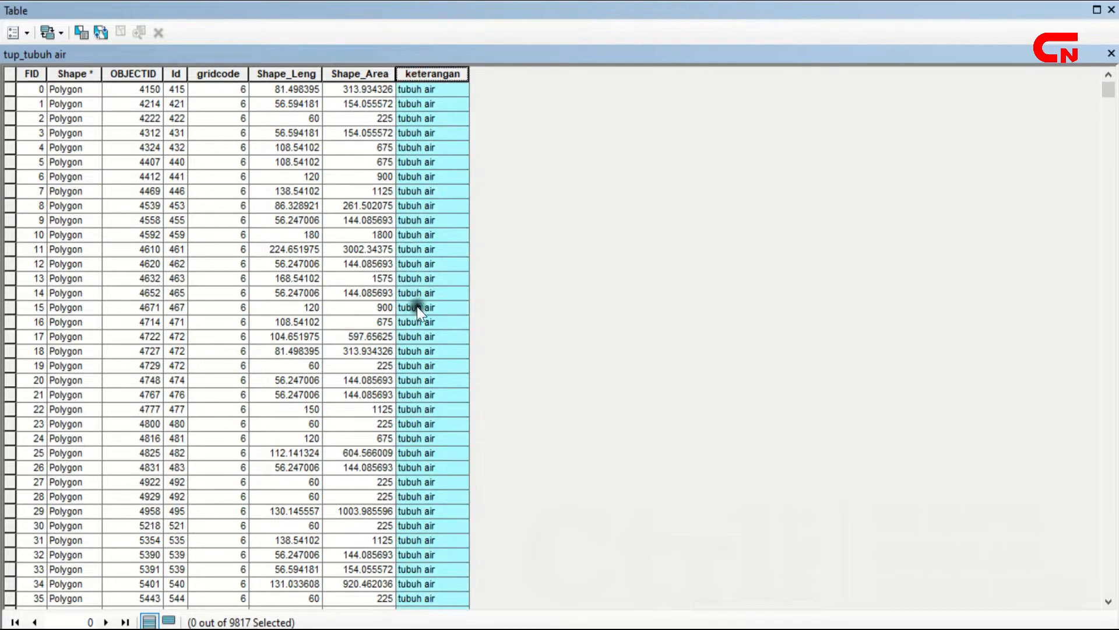
scroll(418, 306, "down", 11)
mouse_move(1108, 92)
left_mouse_down()
mouse_move(1109, 585)
mouse_move(1108, 91)
left_mouse_up()
left_click(1111, 9)
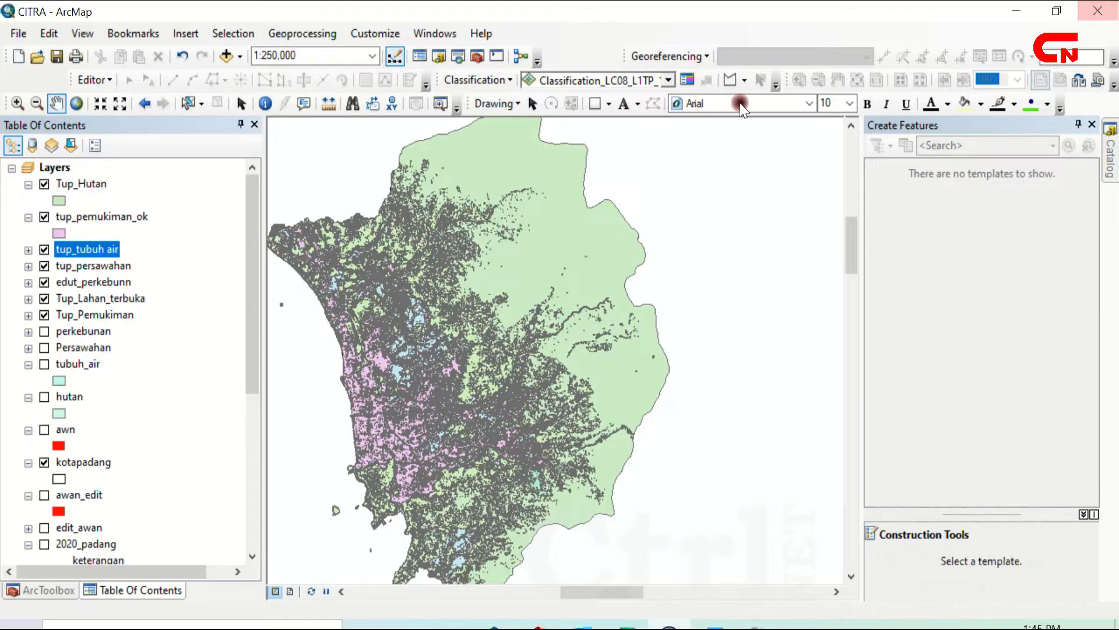
Step: Check the fields in the attribute table of the edut_perkebunn layer
right_click(120, 282)
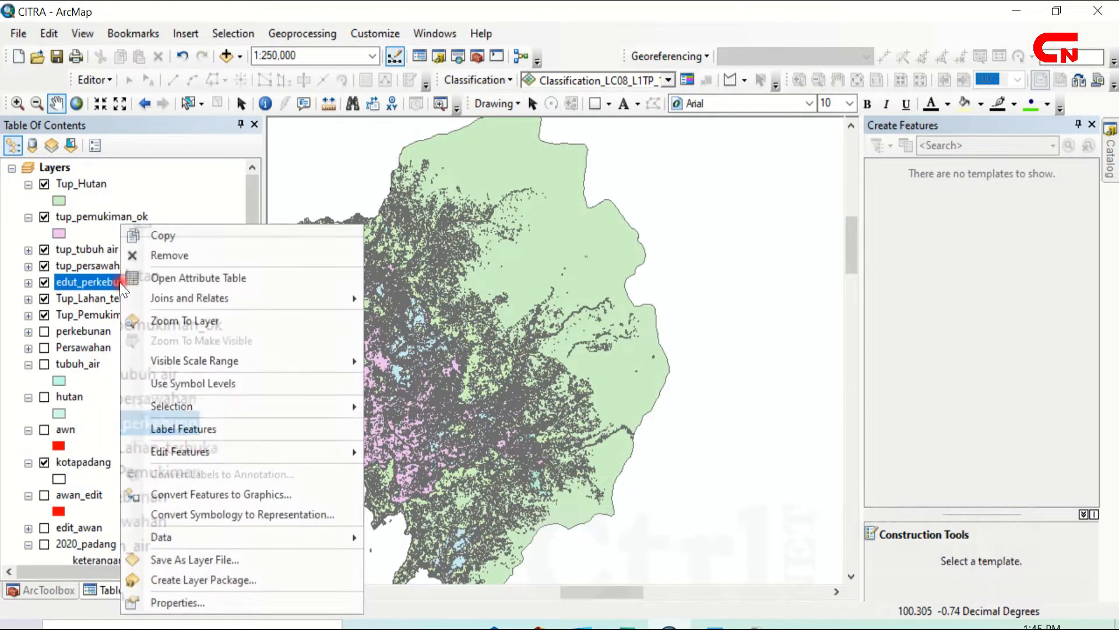
left_click(220, 274)
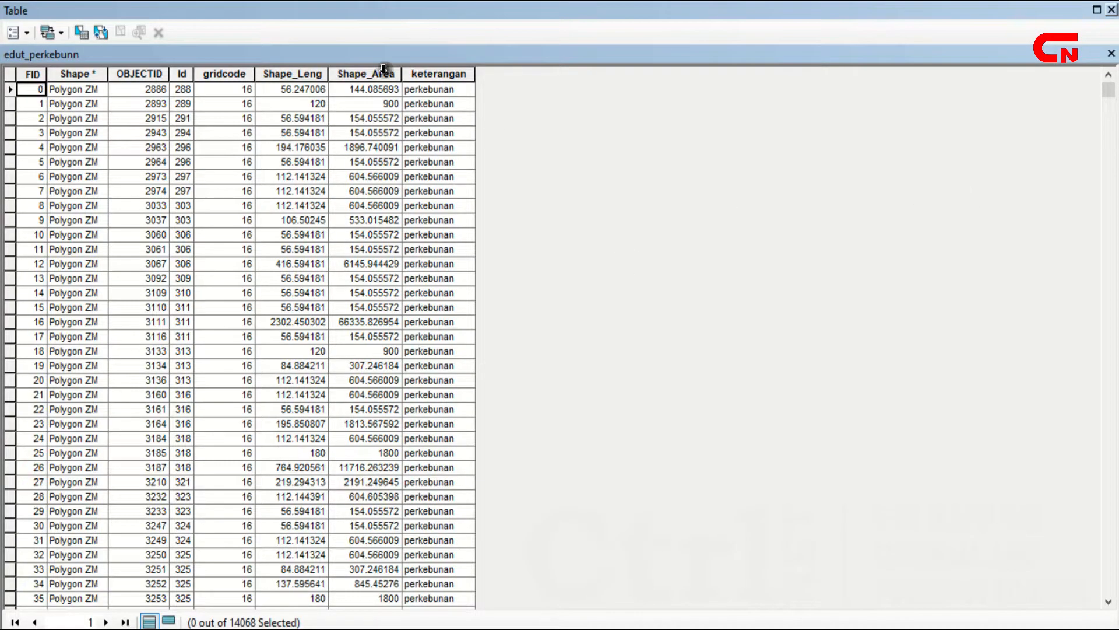
left_click(1111, 54)
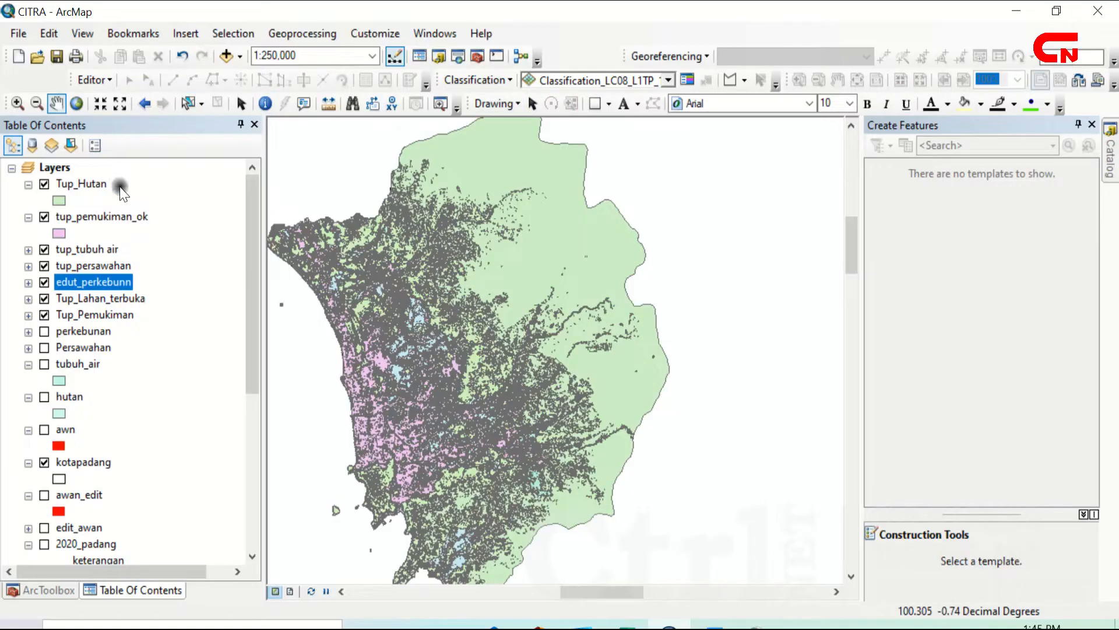
Step: Inspect the tup_pemukiman_ok attribute table for surplus fields, highlighting the columns from Shape_Le_1 to Shape_Ar_1
right_click(125, 220)
left_click(266, 274)
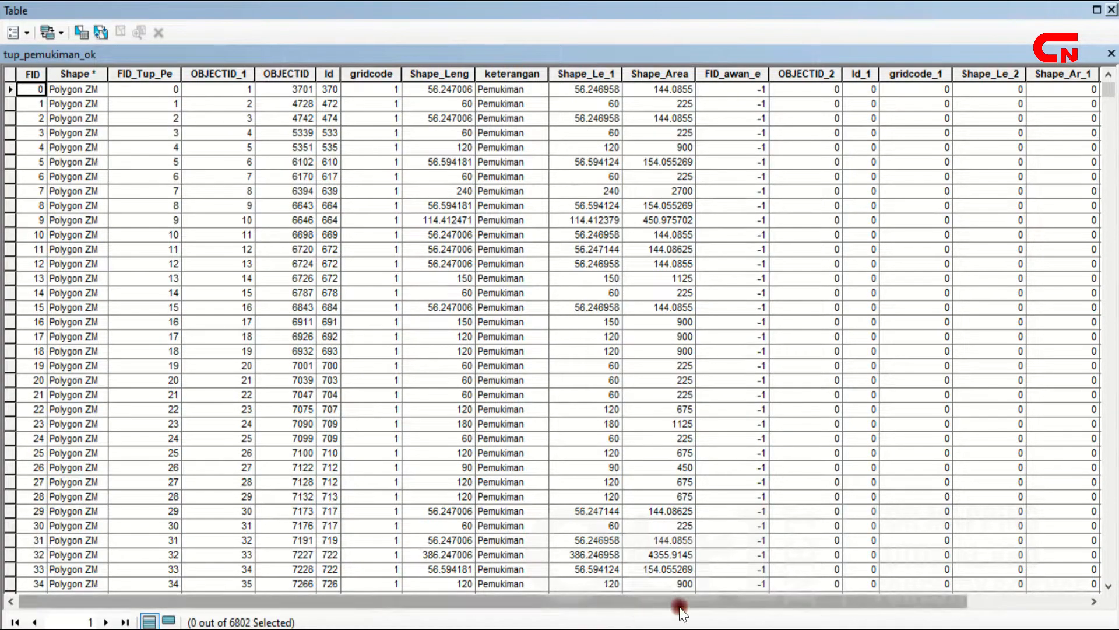
left_click_drag(1043, 75, 587, 51)
mouse_move(1108, 89)
left_mouse_down()
mouse_move(1107, 629)
mouse_move(1111, 100)
left_mouse_up()
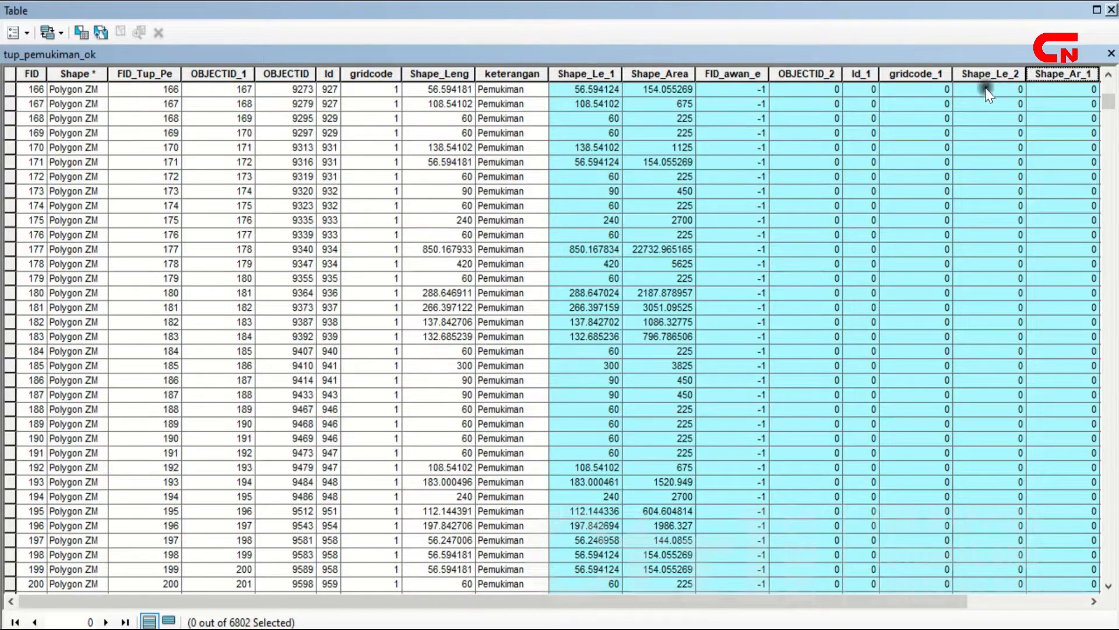
left_click(1112, 53)
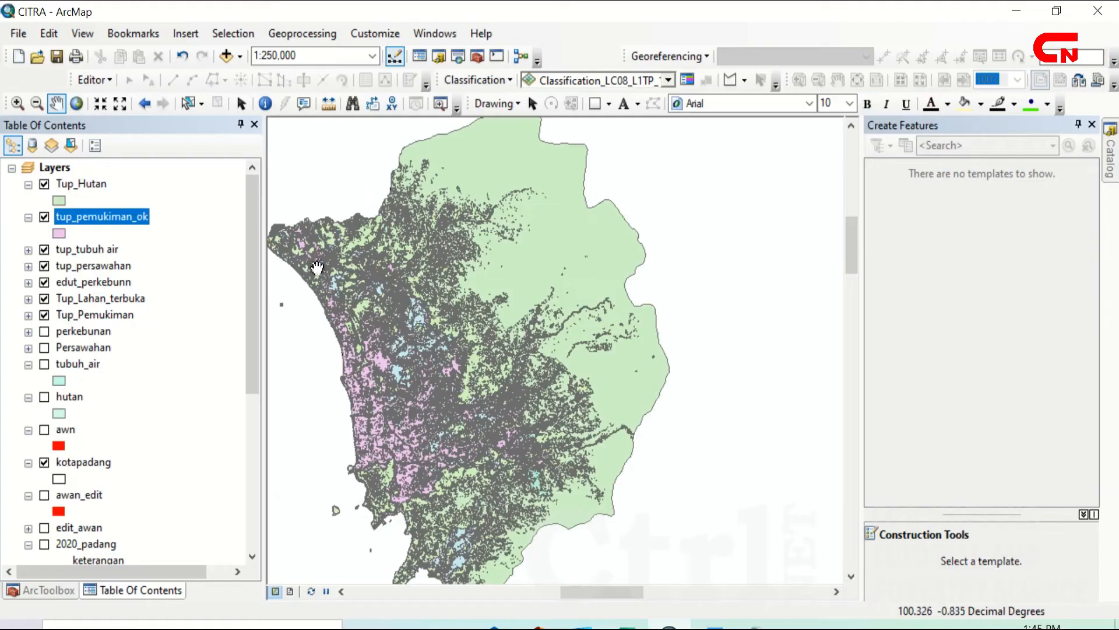
Step: Start the Delete Field data management tool with tup_pemukiman_ok as the input table
left_click(30, 595)
scroll(91, 379, "down", 4)
scroll(91, 379, "up", 4)
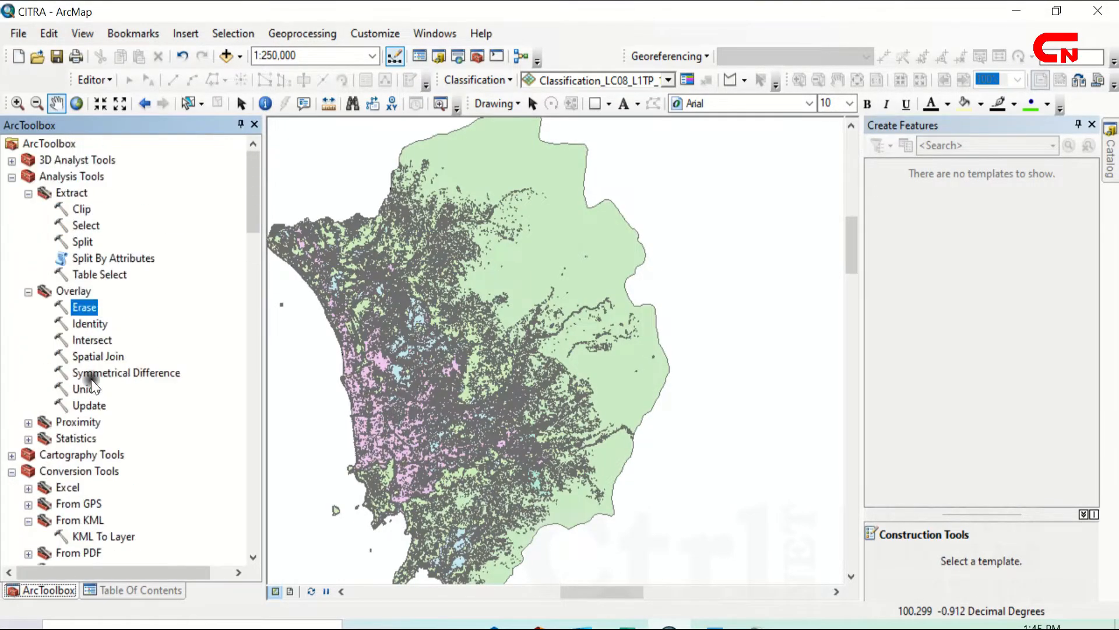
left_click(12, 176)
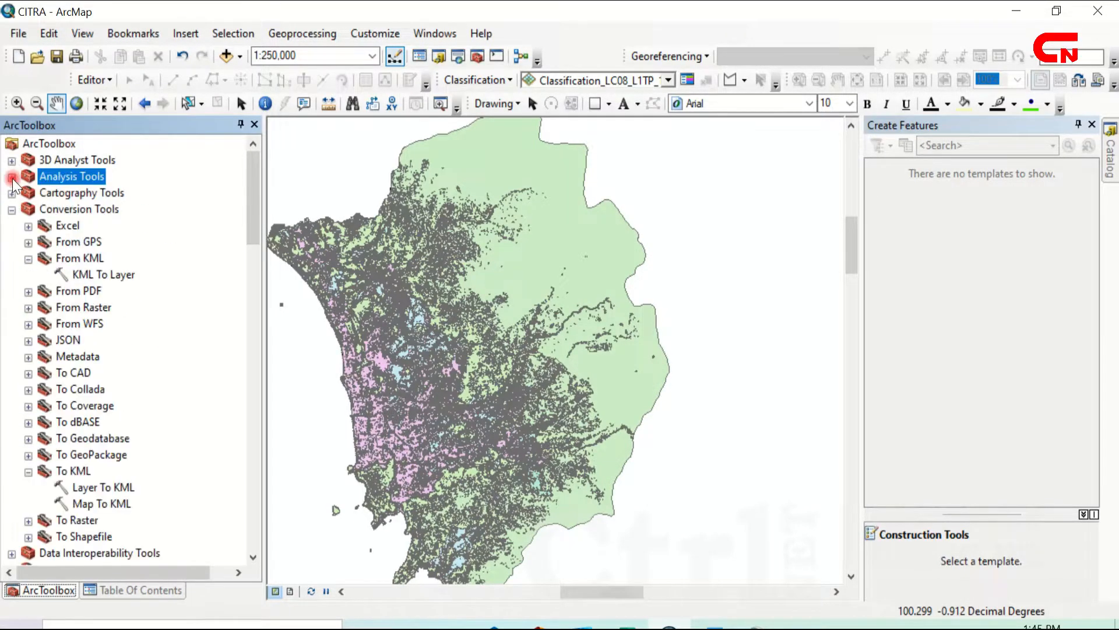
left_click(12, 210)
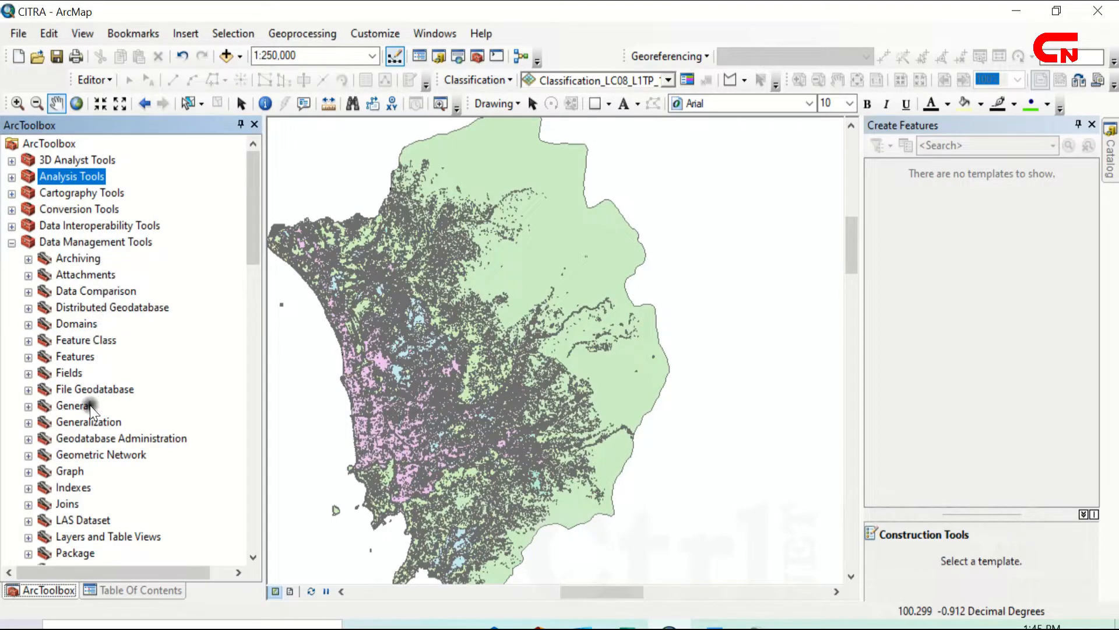
left_click(88, 241)
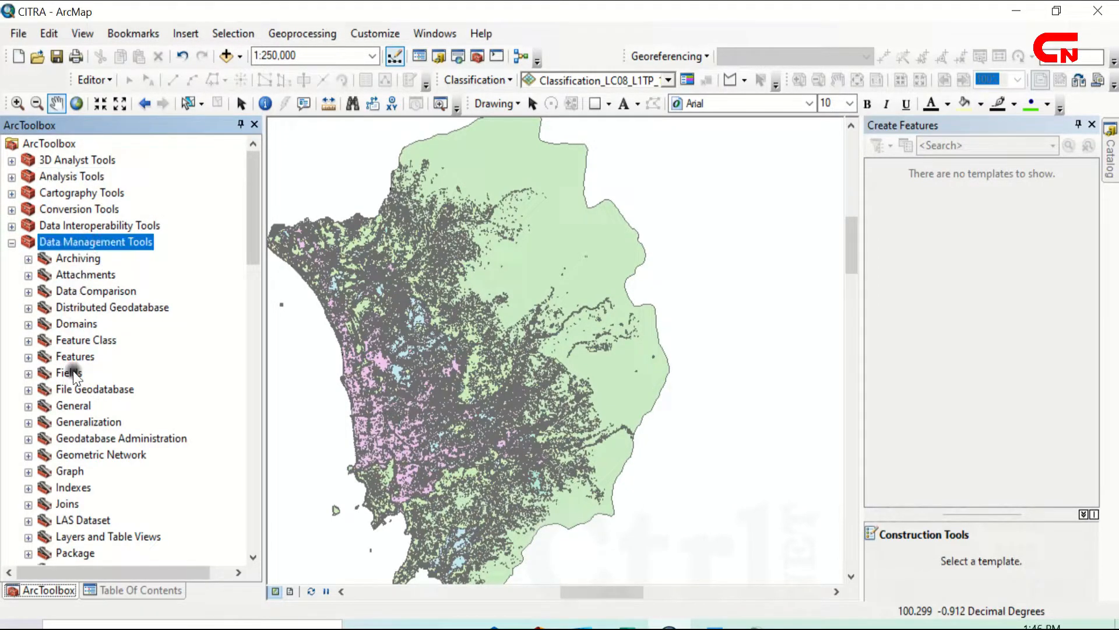
double_click(79, 375)
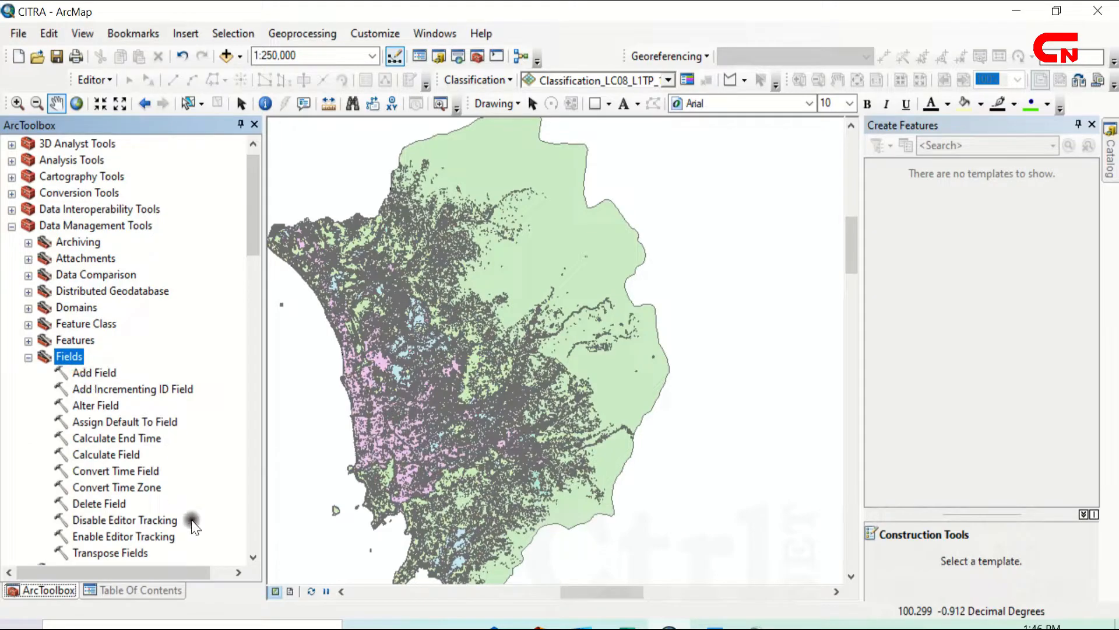
double_click(85, 502)
left_click(135, 589)
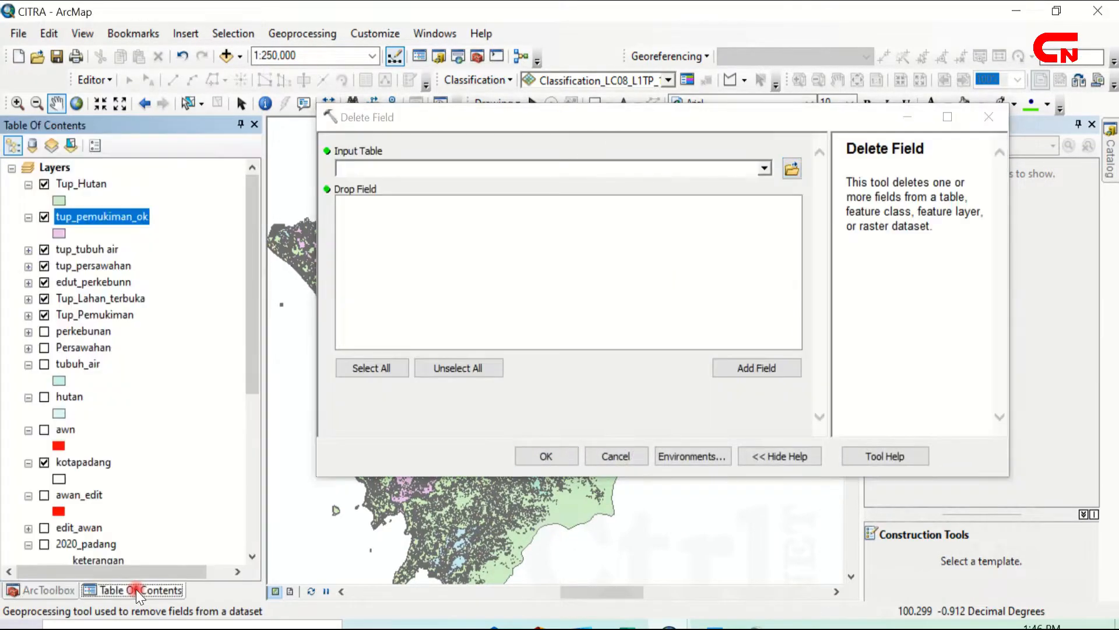
left_click_drag(90, 216, 430, 169)
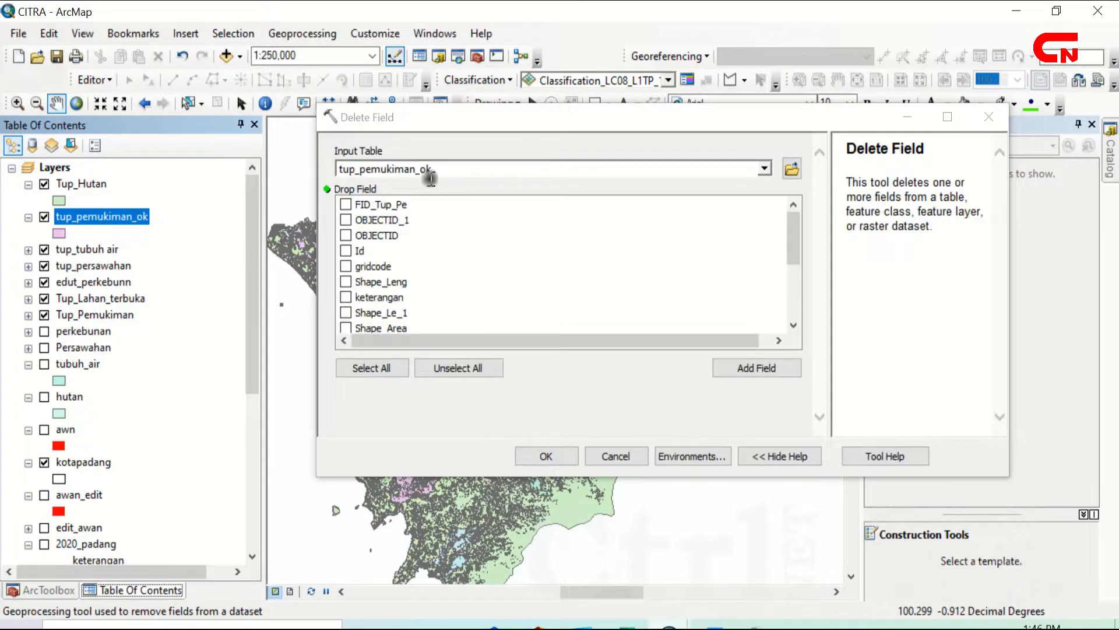
Step: Delete the fields Shape_Le_1, Shape_Area, FID_awan_e, OBJECTID_2, Id_1, gridcode_1, Shape_Le_2, Shape_Ar_1 and keterang_1 from tup_pemukiman_ok
left_click(346, 313)
scroll(793, 268, "down", 2)
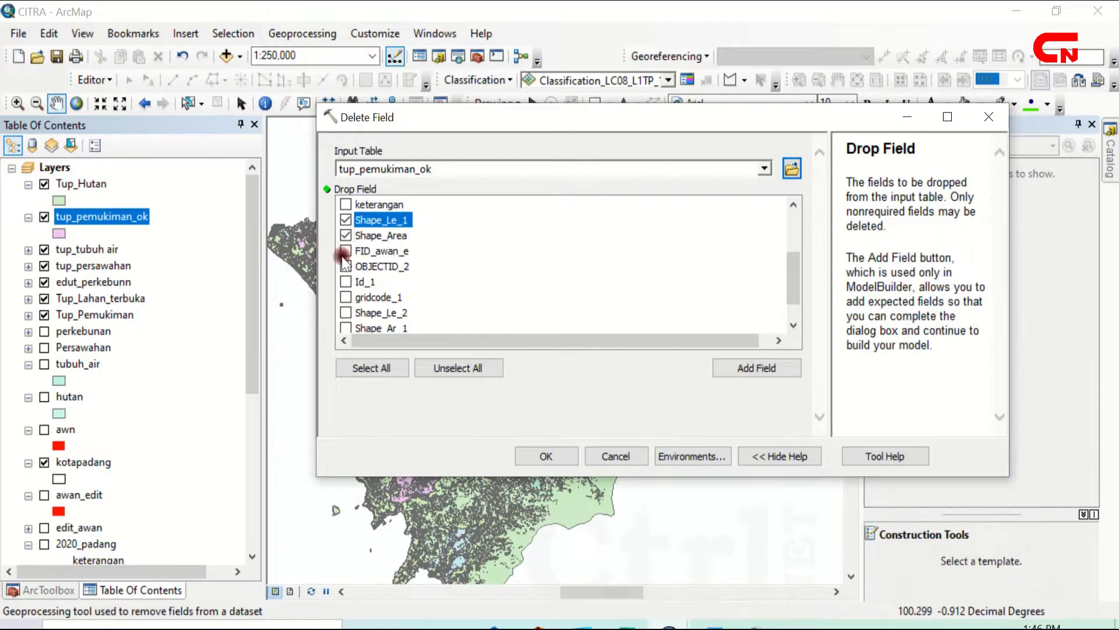
left_click(343, 253)
left_click(346, 283)
left_click(345, 298)
scroll(348, 316, "down", 1)
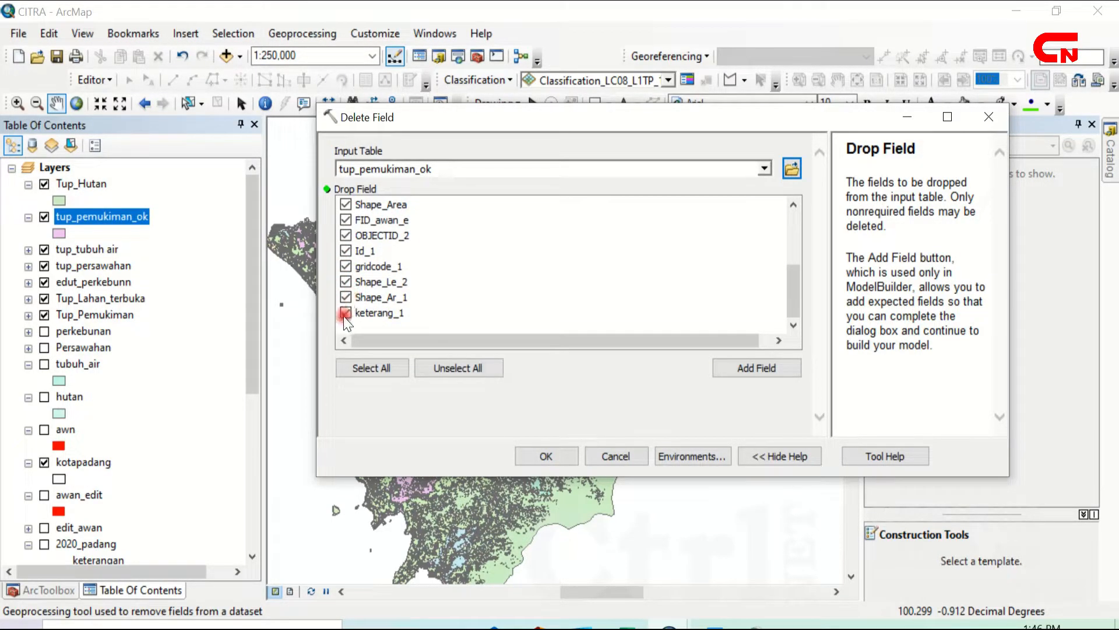
left_click(556, 460)
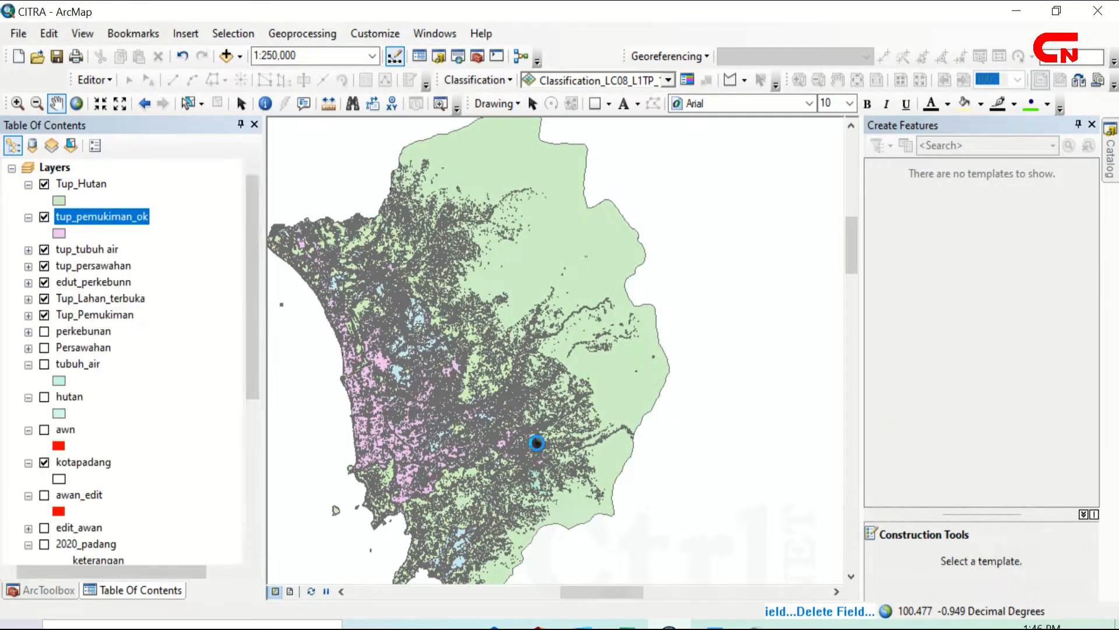
Step: Review the remaining fields of the tup_pemukiman_ok attribute table and its keterangan values down to the last records
right_click(125, 221)
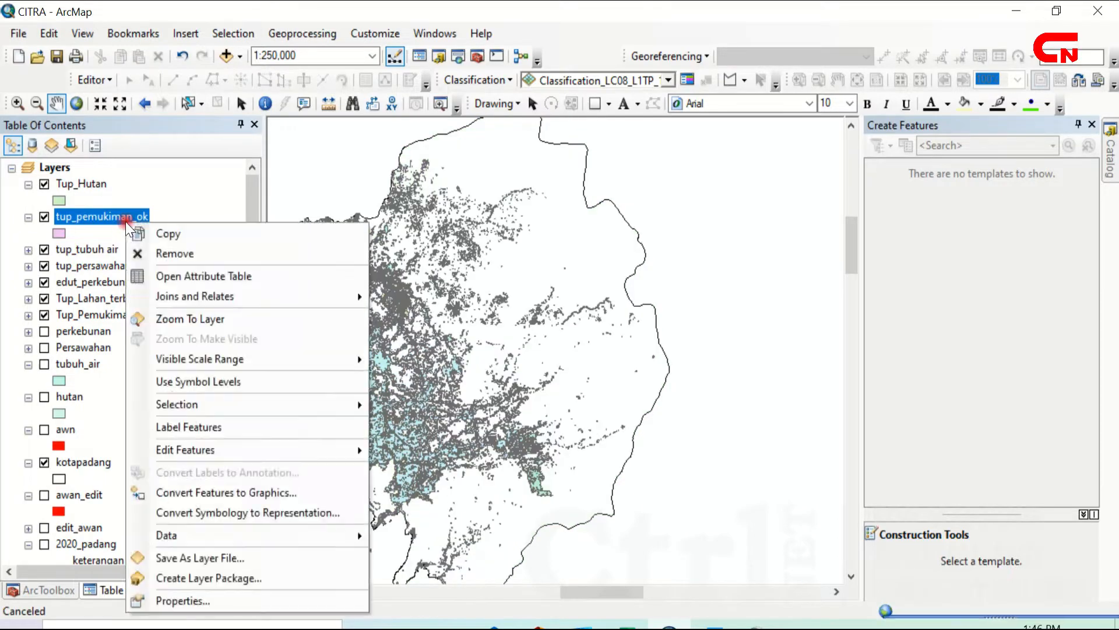
left_click(193, 272)
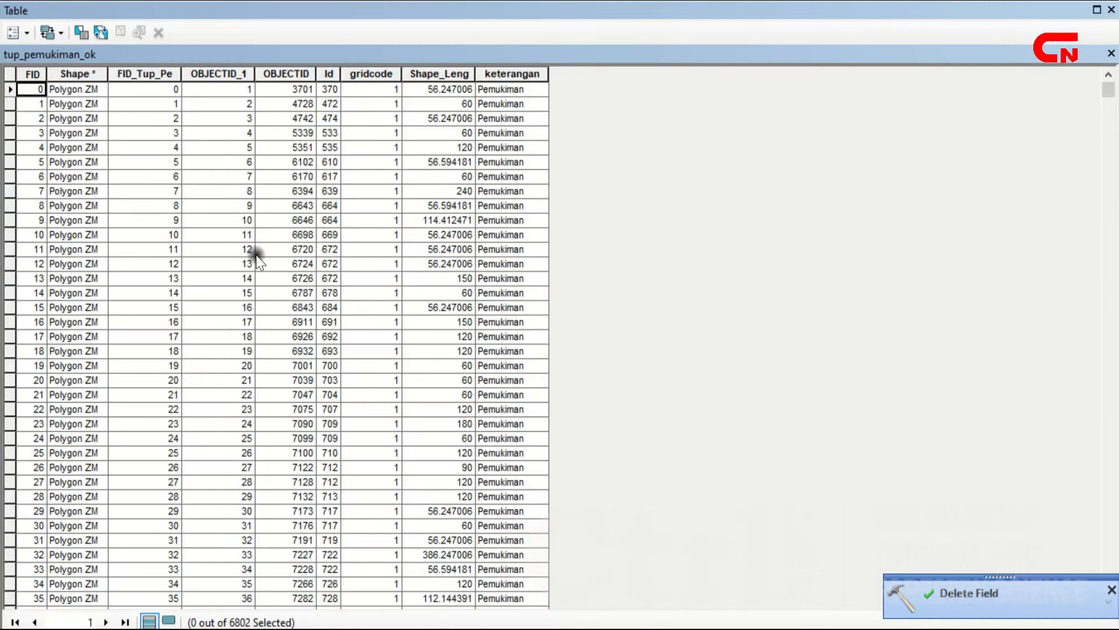
left_click_drag(1114, 105, 1110, 531)
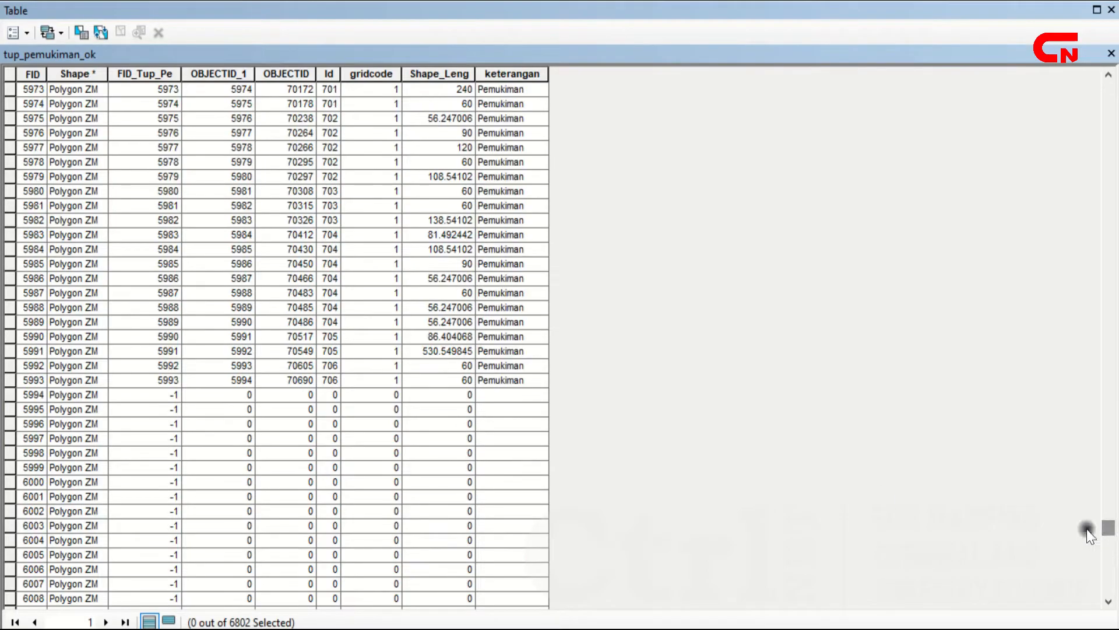
Step: Fill the keterangan field of all tup_pemukiman_ok records with "Pemukiman" using the Field Calculator, check the last records and close the table
left_click(515, 380)
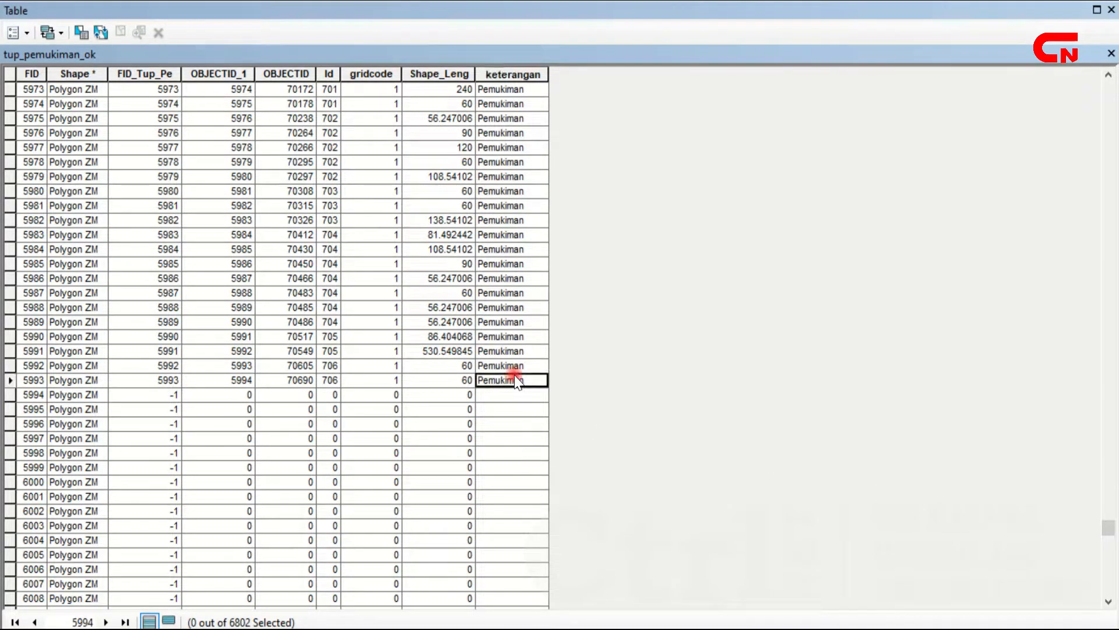
left_click(500, 68)
right_click(502, 67)
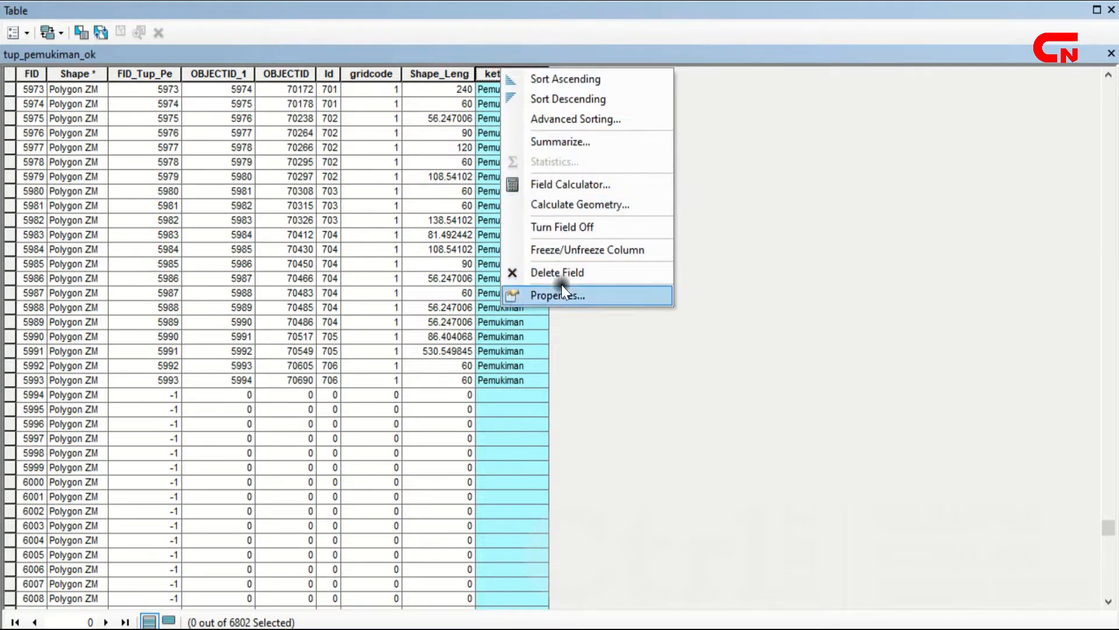
left_click(568, 188)
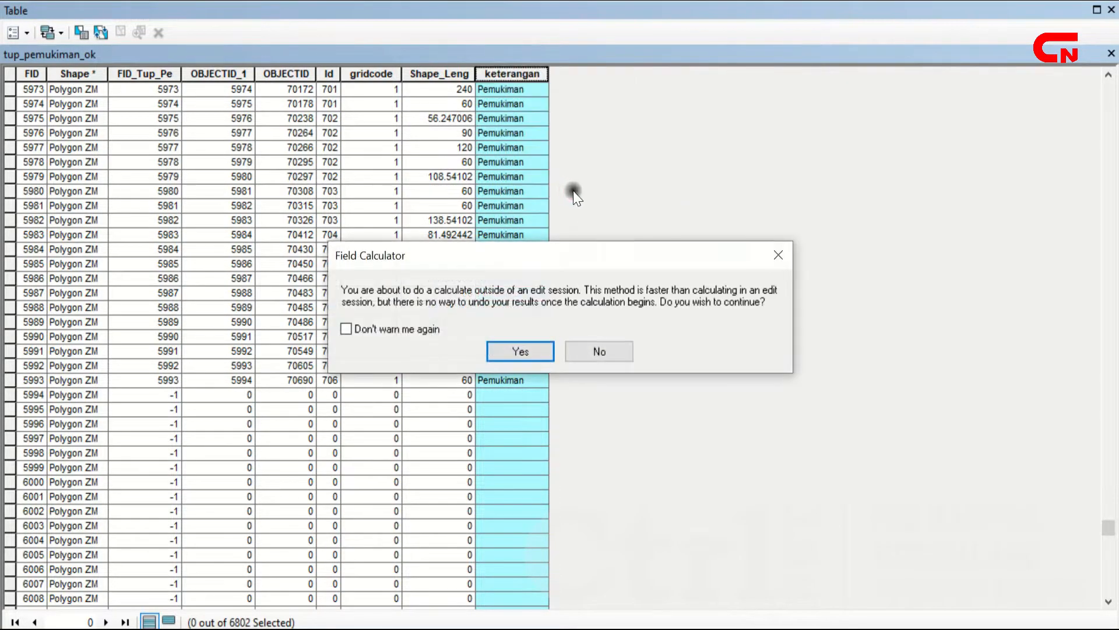
left_click(521, 351)
left_click_drag(582, 62, 272, 90)
left_click(126, 388)
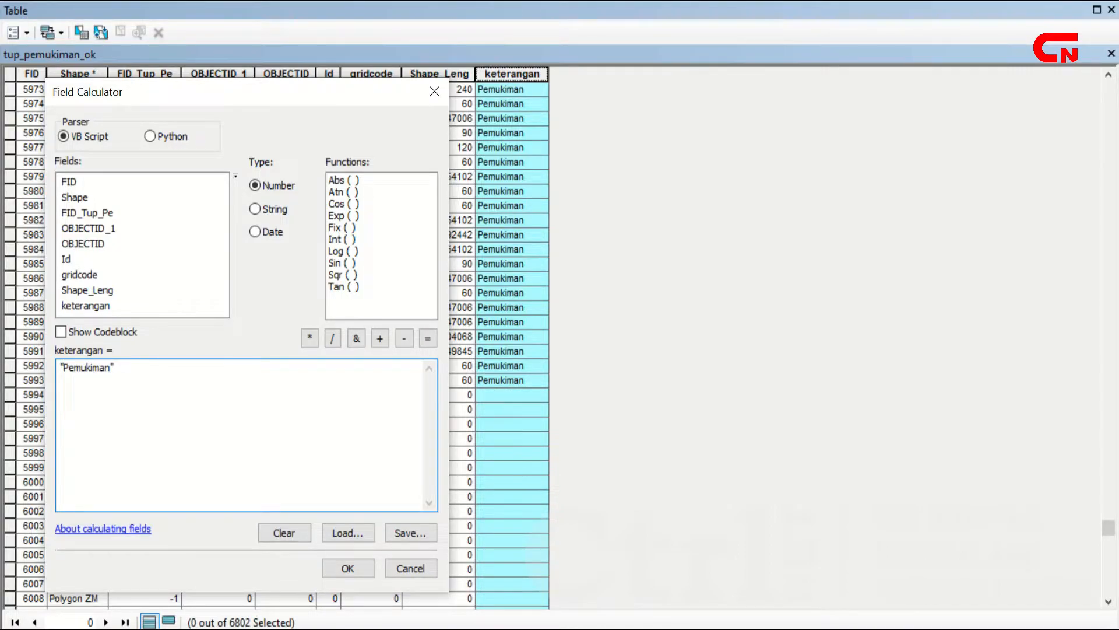
left_click(348, 569)
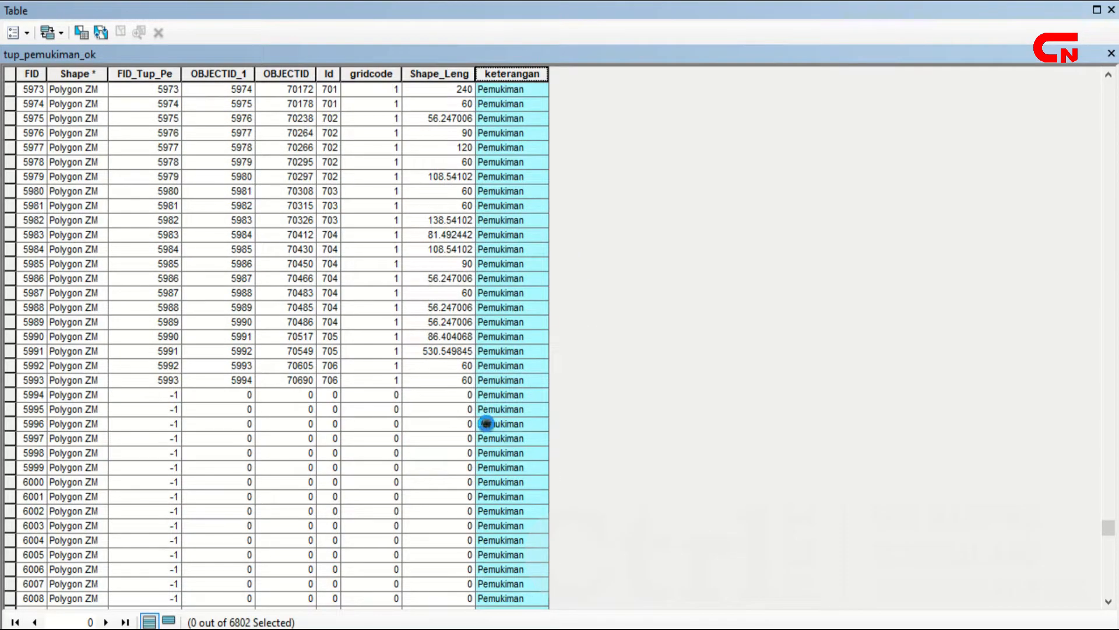
scroll(485, 434, "down", 4)
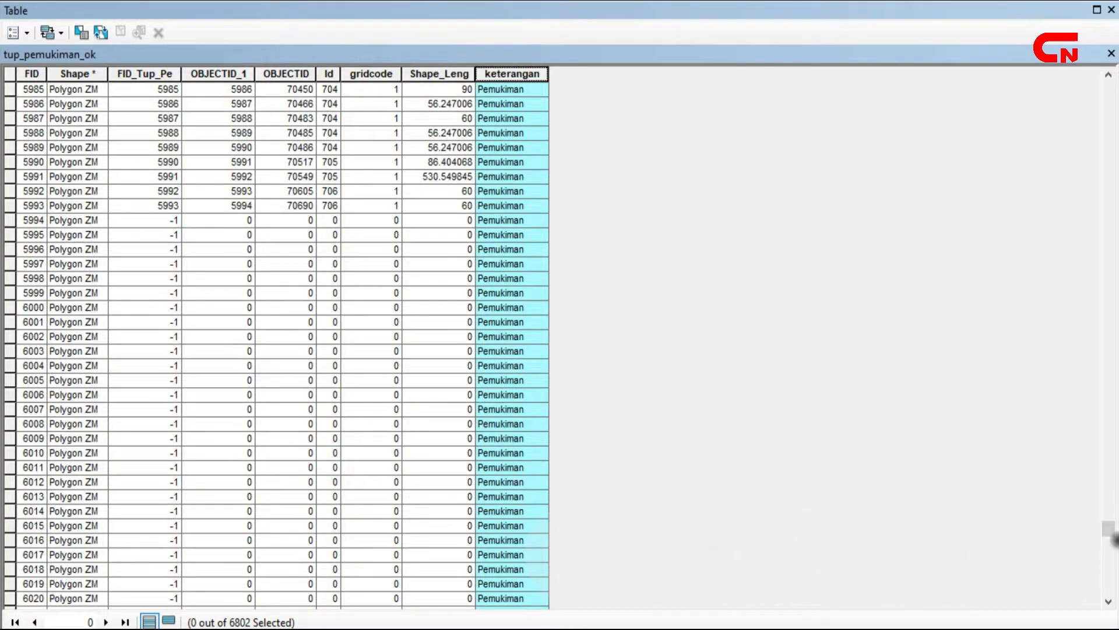
mouse_move(1113, 537)
left_mouse_down()
mouse_move(1111, 592)
mouse_move(1109, 552)
left_mouse_up()
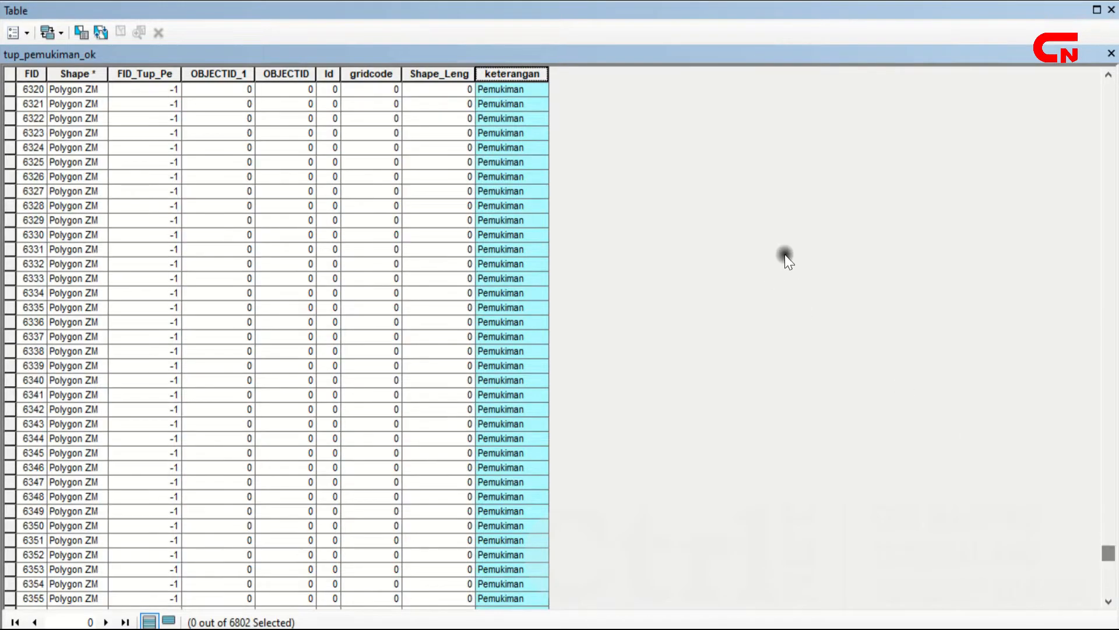
left_click(1111, 53)
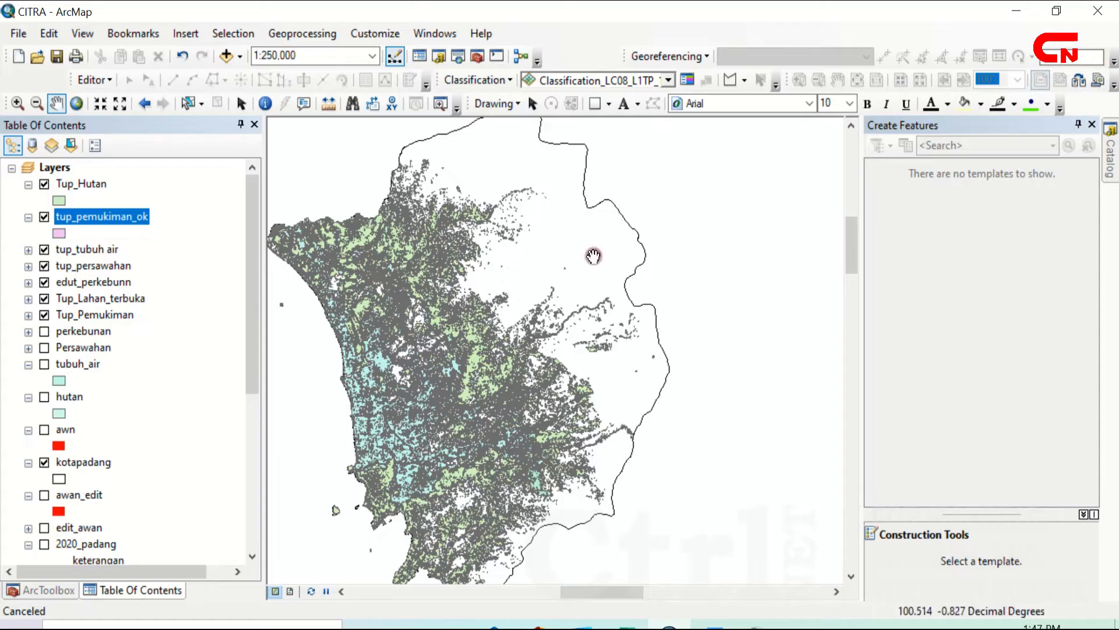
Step: Open the Tup_Hutan attribute table and review its fields from the first column to SHAPE_Area
right_click(87, 182)
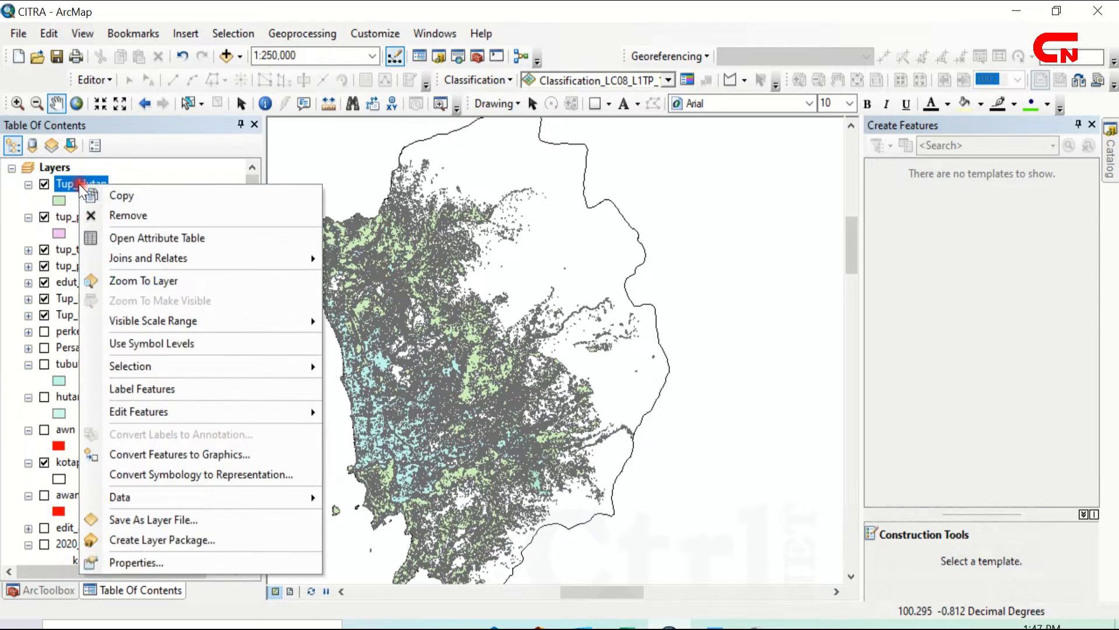
left_click(134, 238)
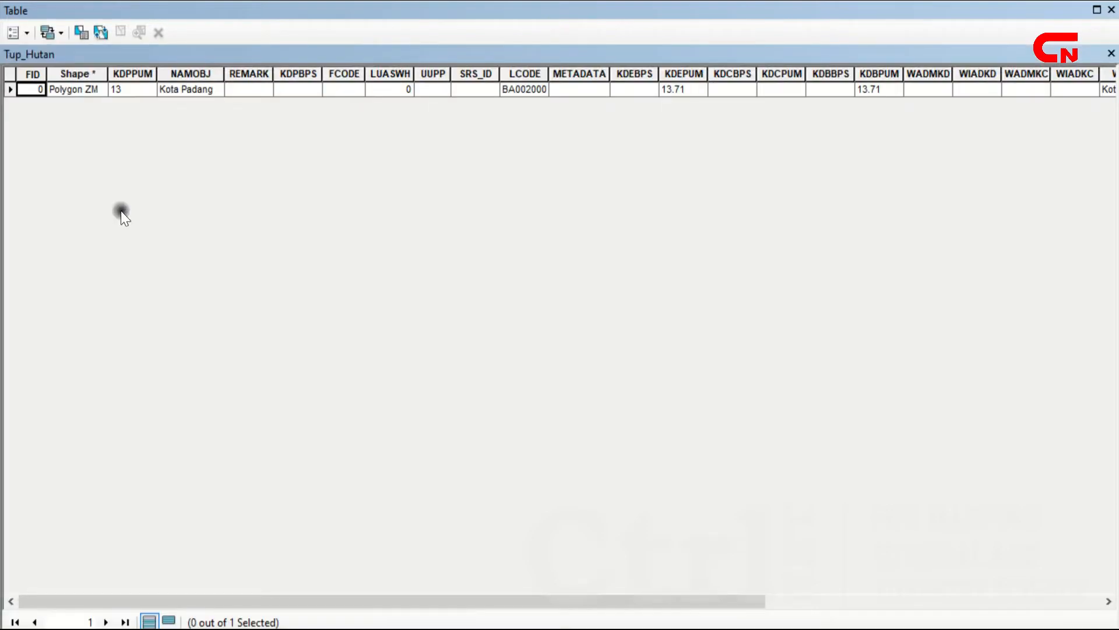
left_click_drag(248, 598, 700, 586)
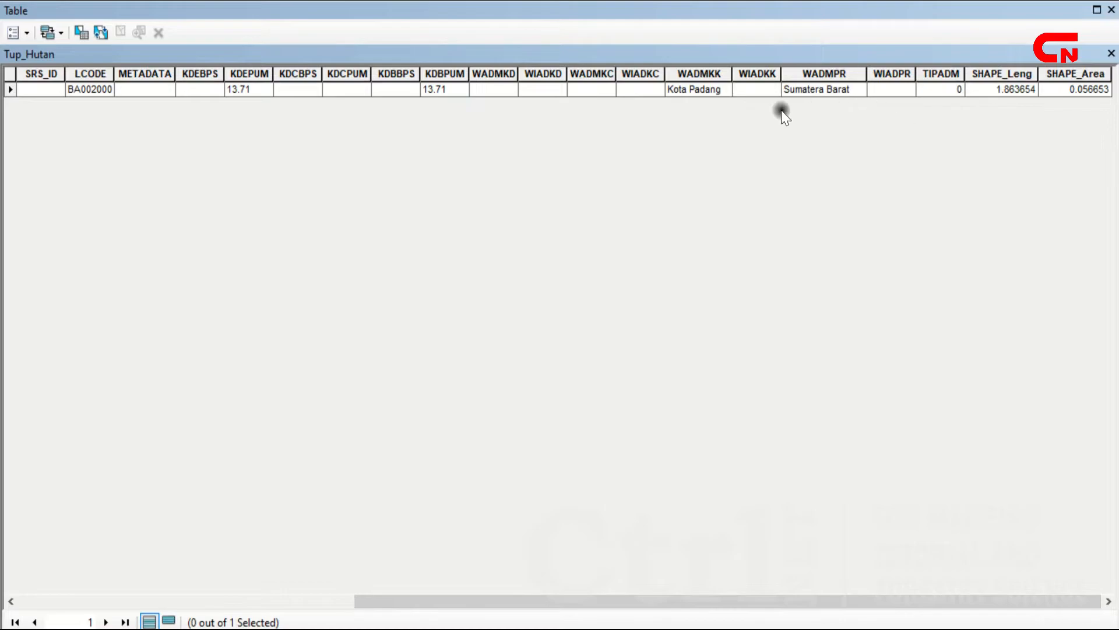
left_click_drag(449, 600, 546, 598)
left_click_drag(668, 609, 99, 544)
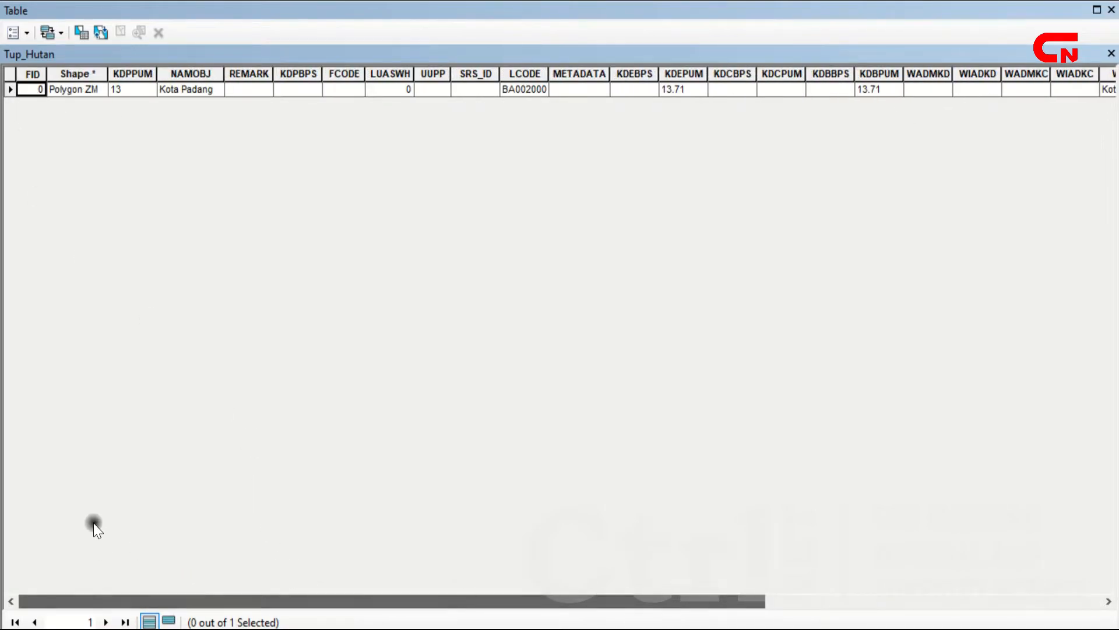
Step: Add a text field named Keterangan with length 50 to the Tup_Hutan attribute table
left_click(27, 34)
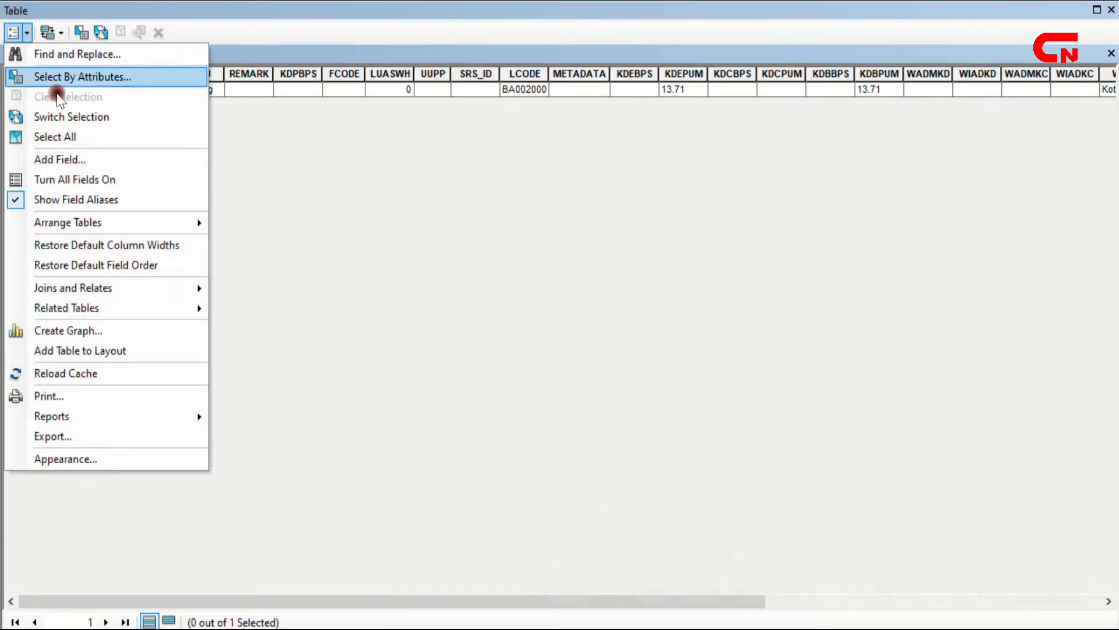
left_click(100, 159)
type("Keterangan")
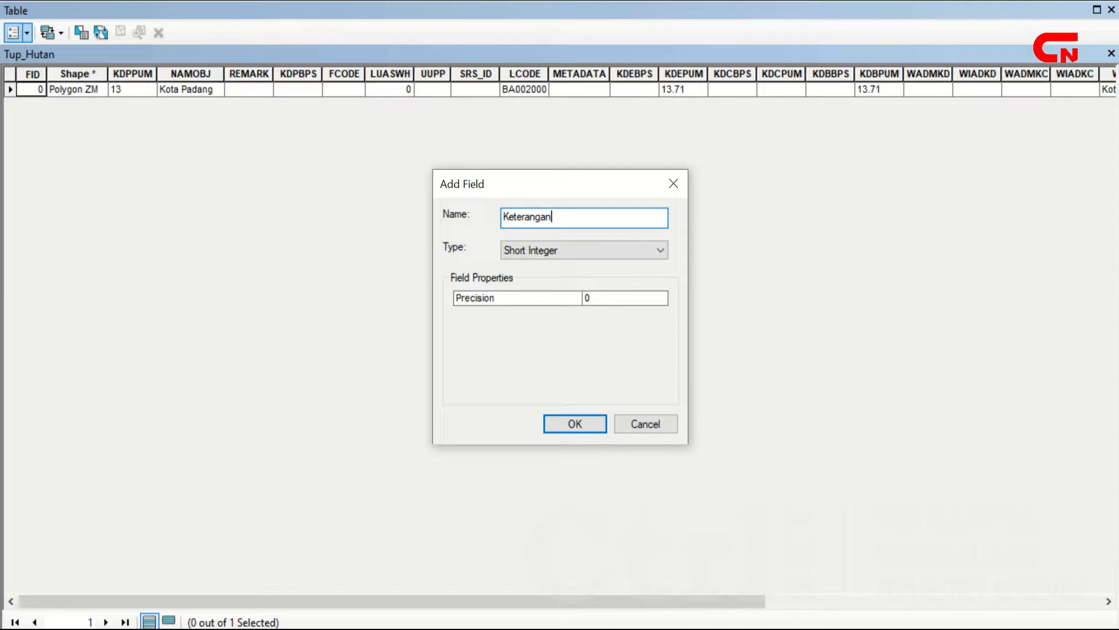
left_click(568, 250)
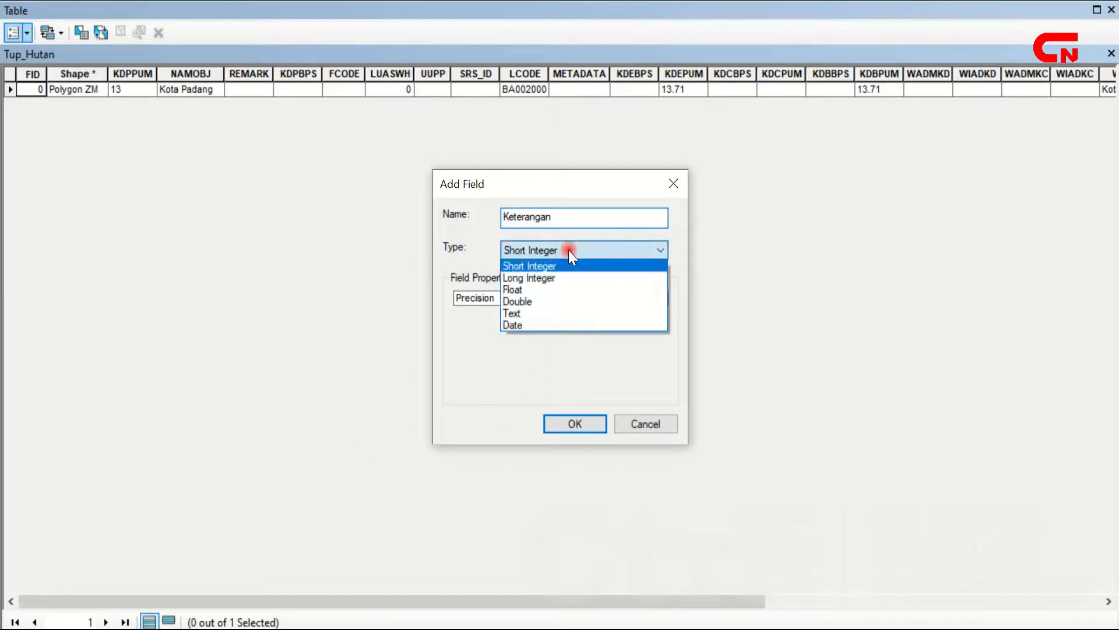
left_click(538, 315)
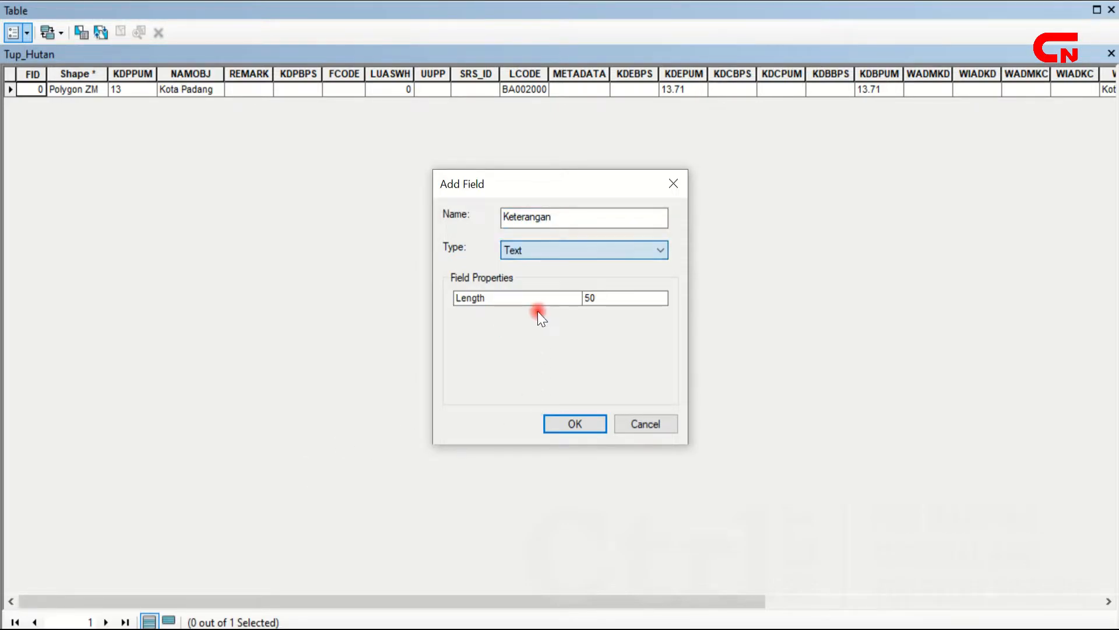
left_click(569, 417)
Step: Calculate the Keterangan field of Tup_Hutan as "hutan/vegetasi padat" with the Field Calculator and clear the column highlight
left_click_drag(482, 604, 1041, 608)
left_click(856, 74)
right_click(856, 75)
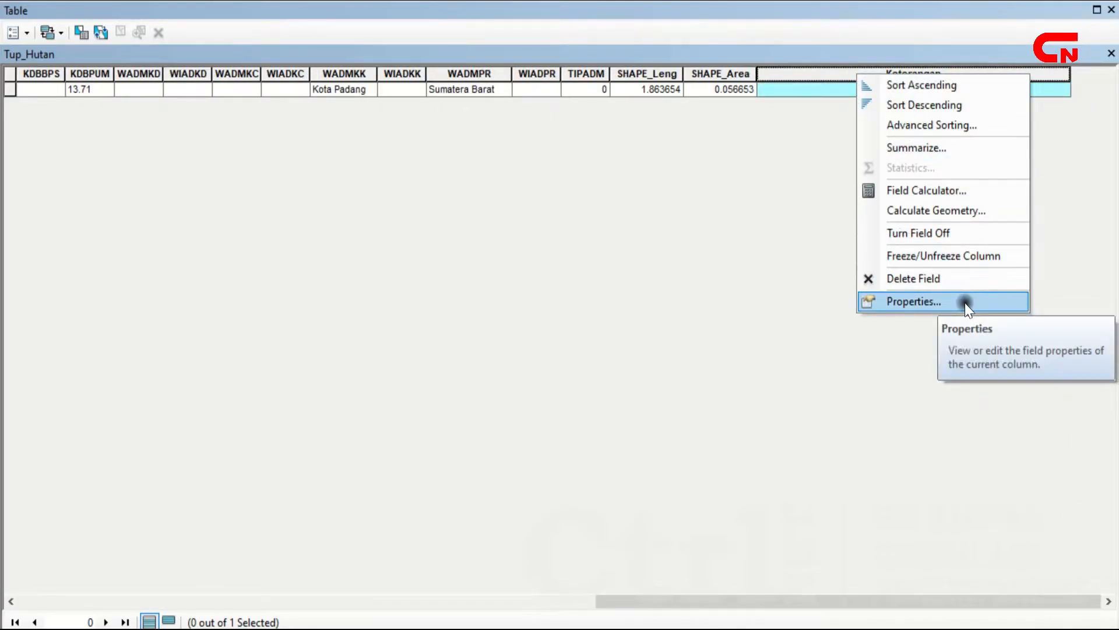
left_click(958, 195)
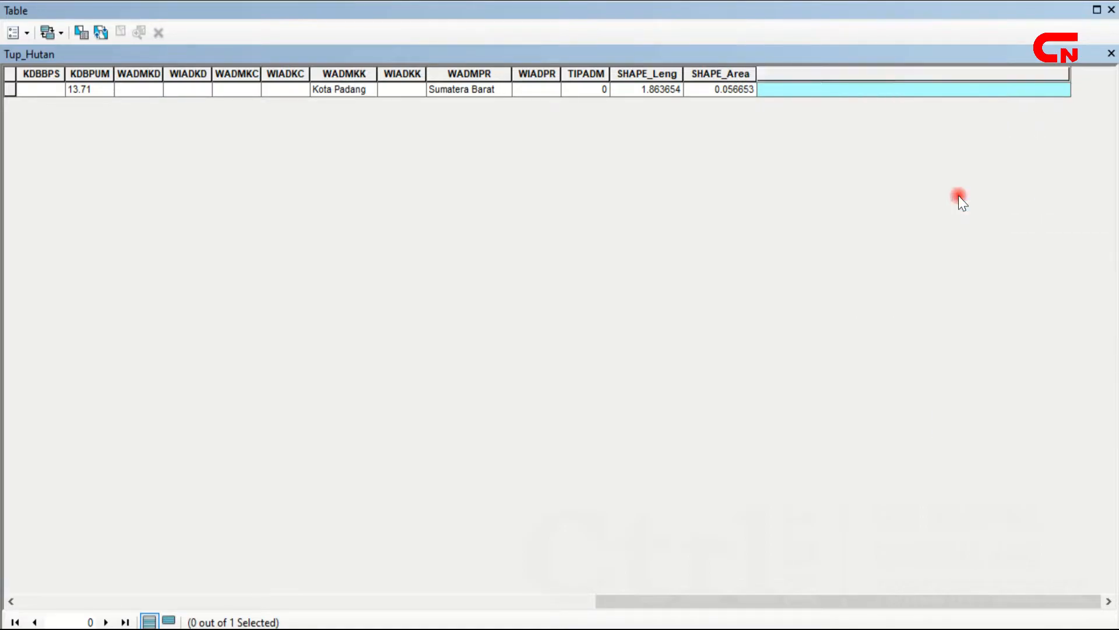
left_click(521, 351)
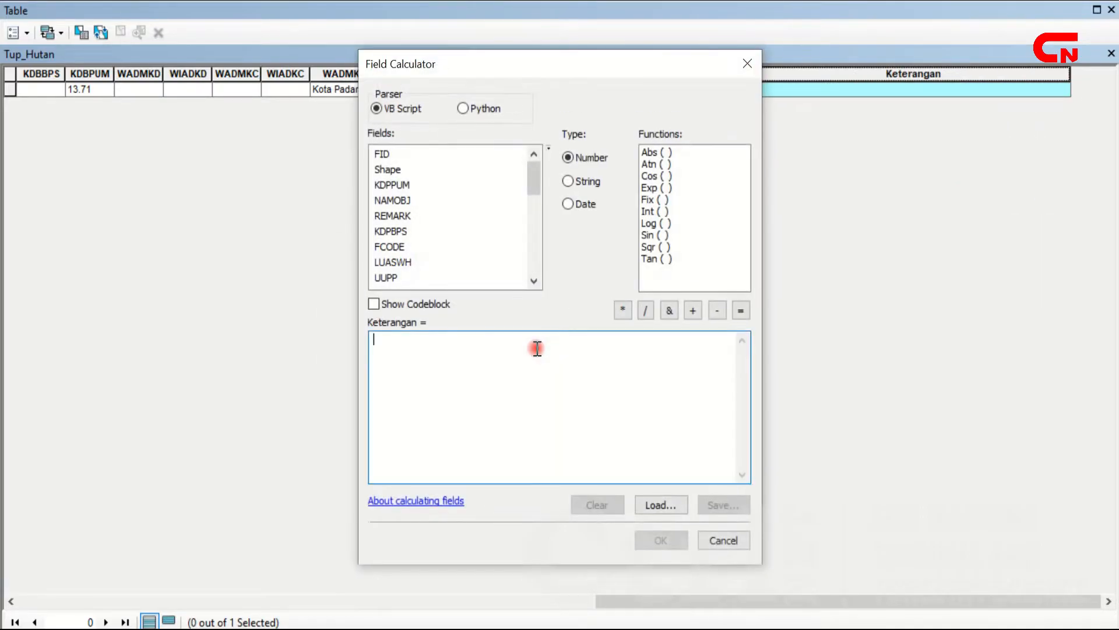
type("\"hu")
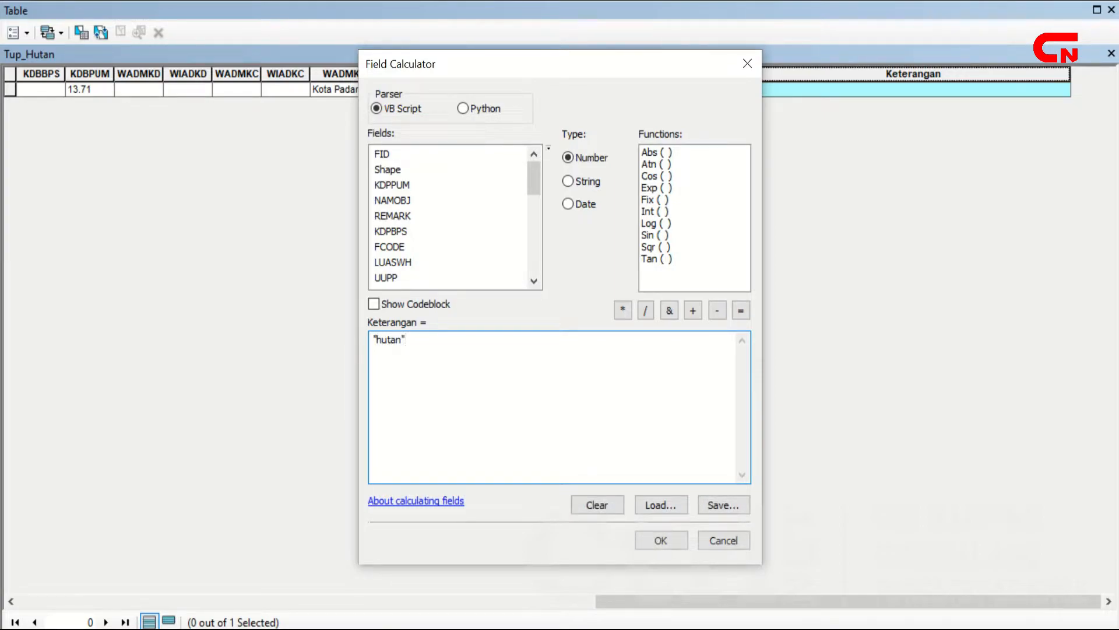
type("tan\"")
left_click(661, 539)
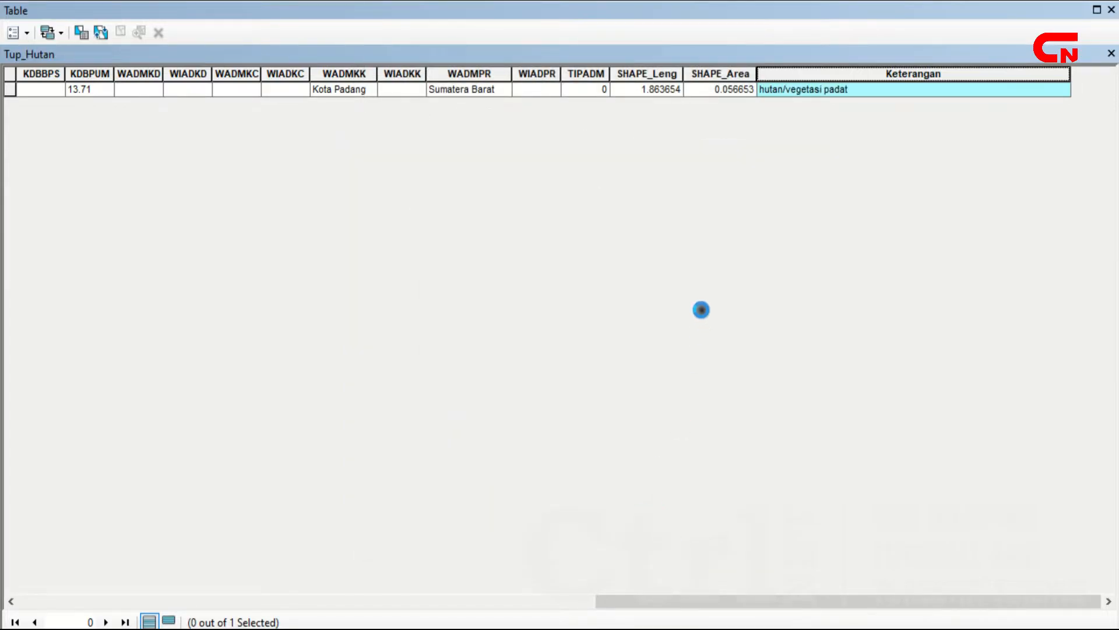
left_click(8, 88)
left_click(12, 72)
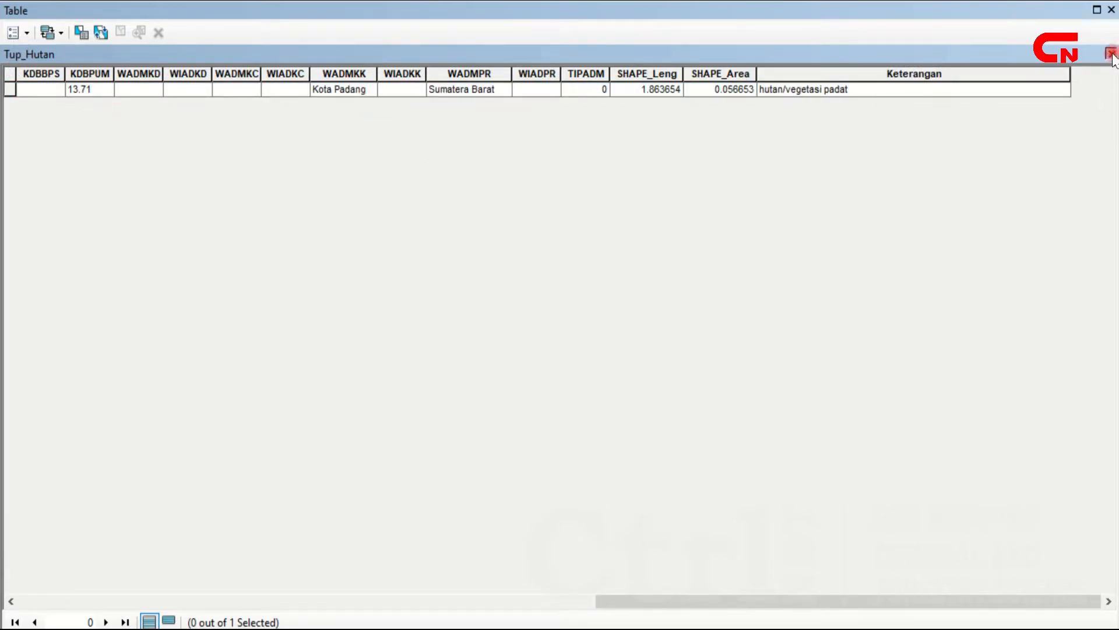
Step: Close the Tup_Hutan attribute table and save the CITRA map document, keeping it open
left_click(1113, 11)
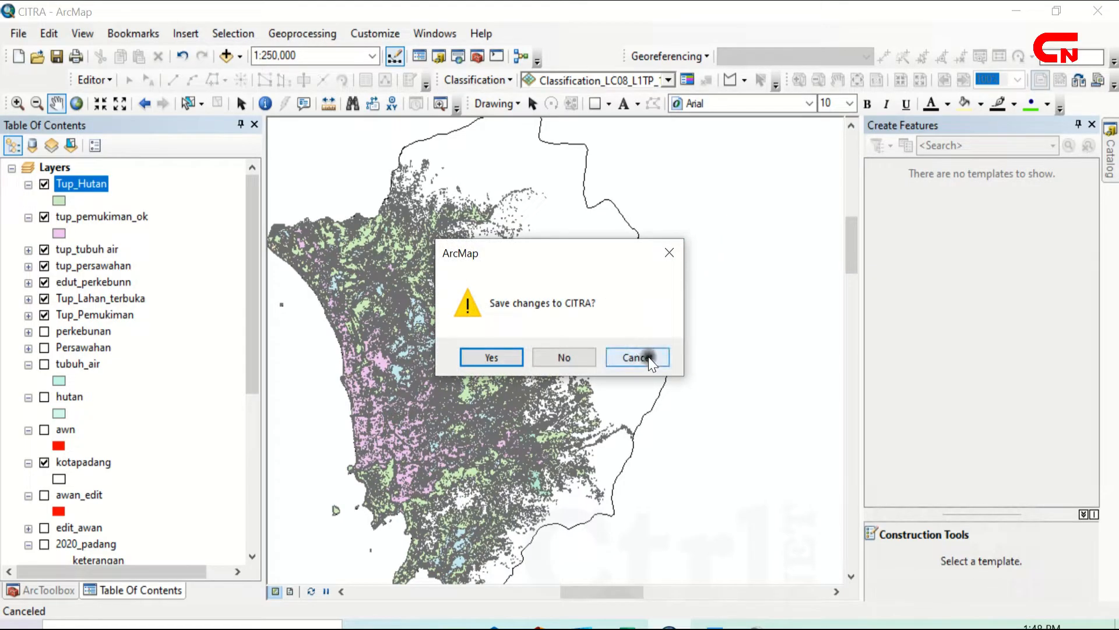
left_click(650, 357)
left_click_drag(649, 357, 669, 406)
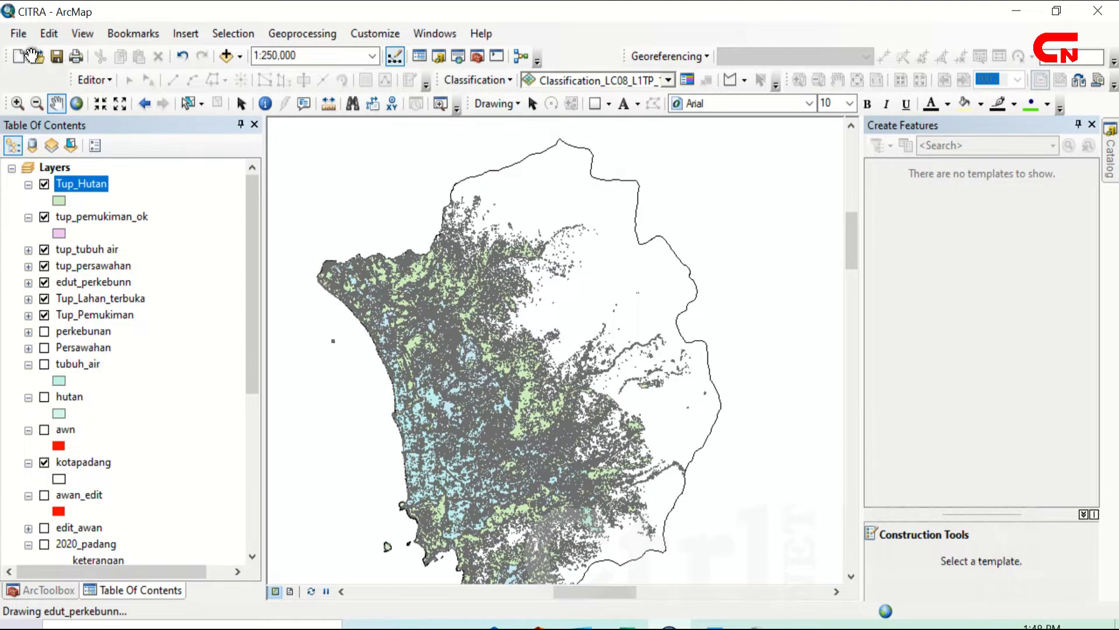
left_click(56, 57)
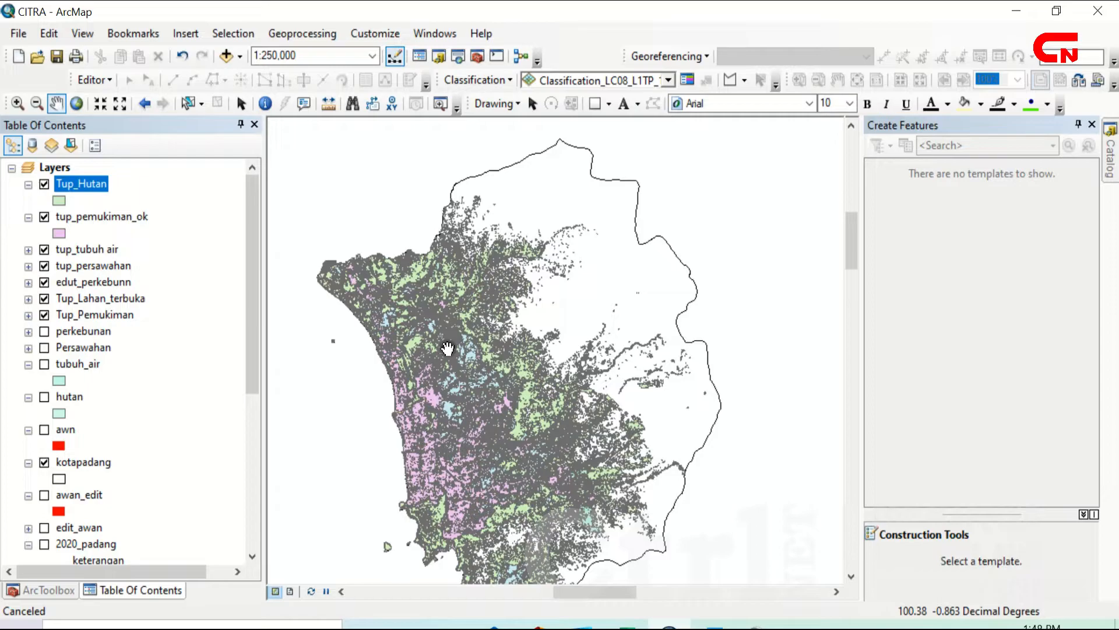
Step: Refresh the display of the Tup_Hutan layer and start the Merge geoprocessing tool
left_click(44, 184)
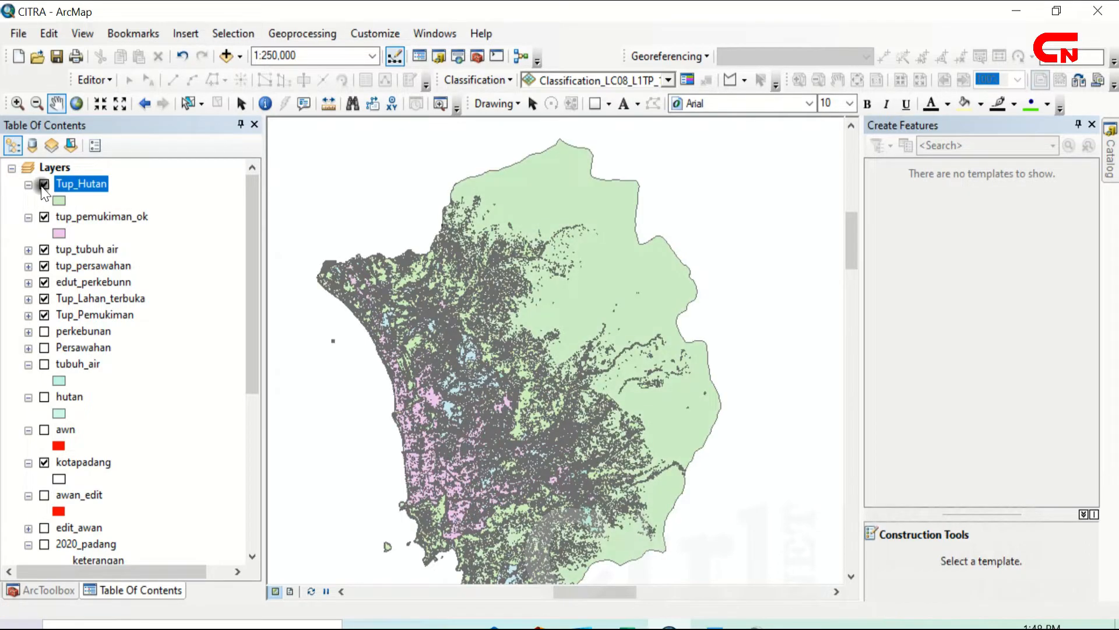
left_click(40, 590)
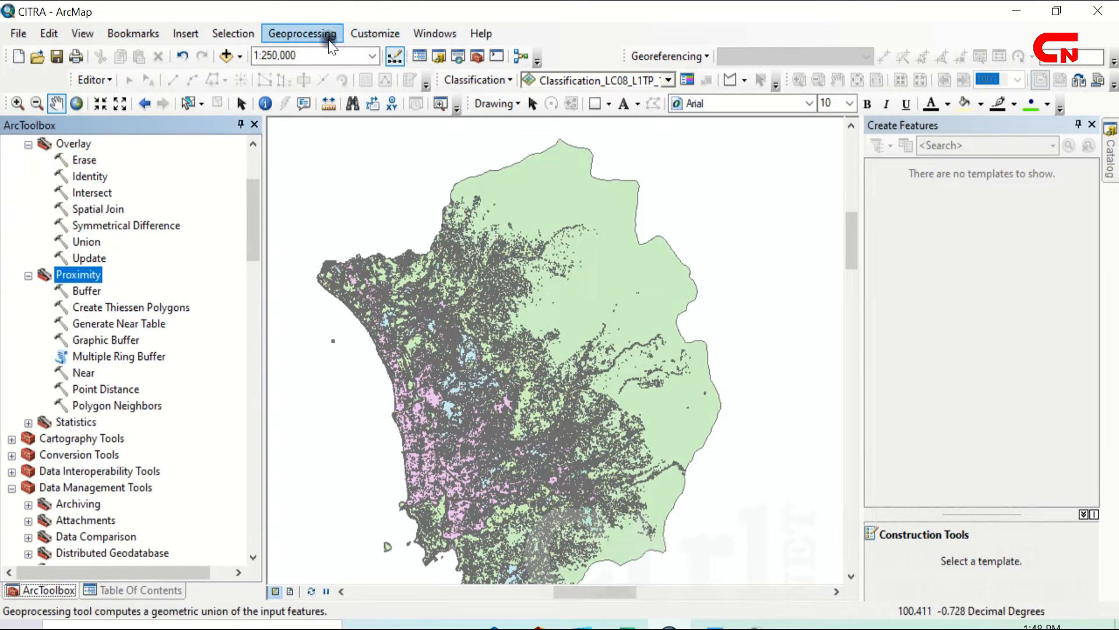
left_click(328, 40)
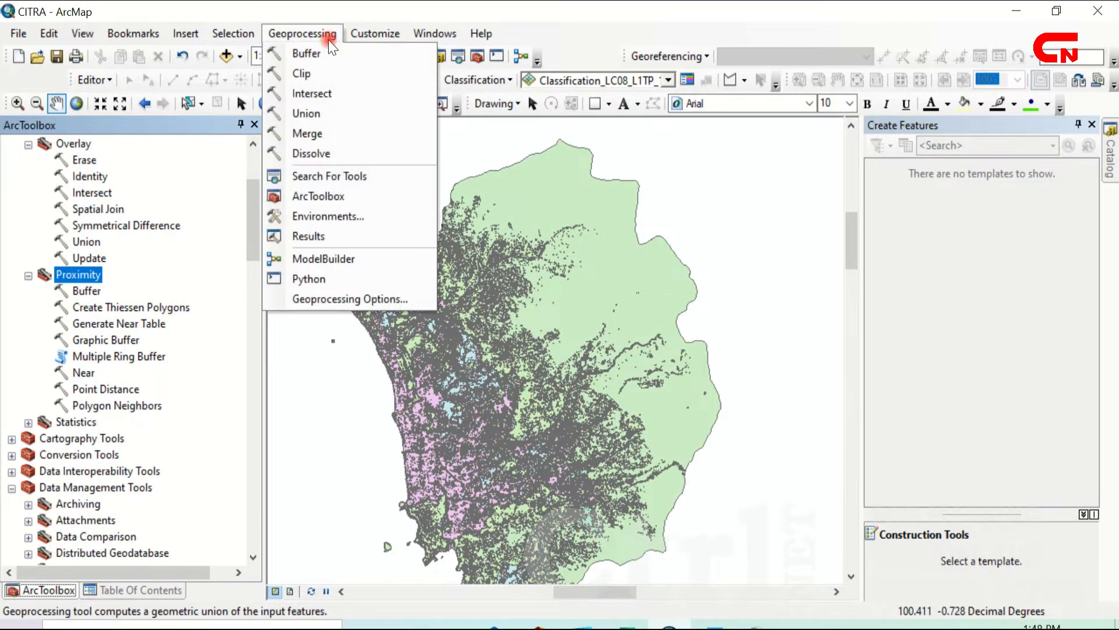
left_click(322, 138)
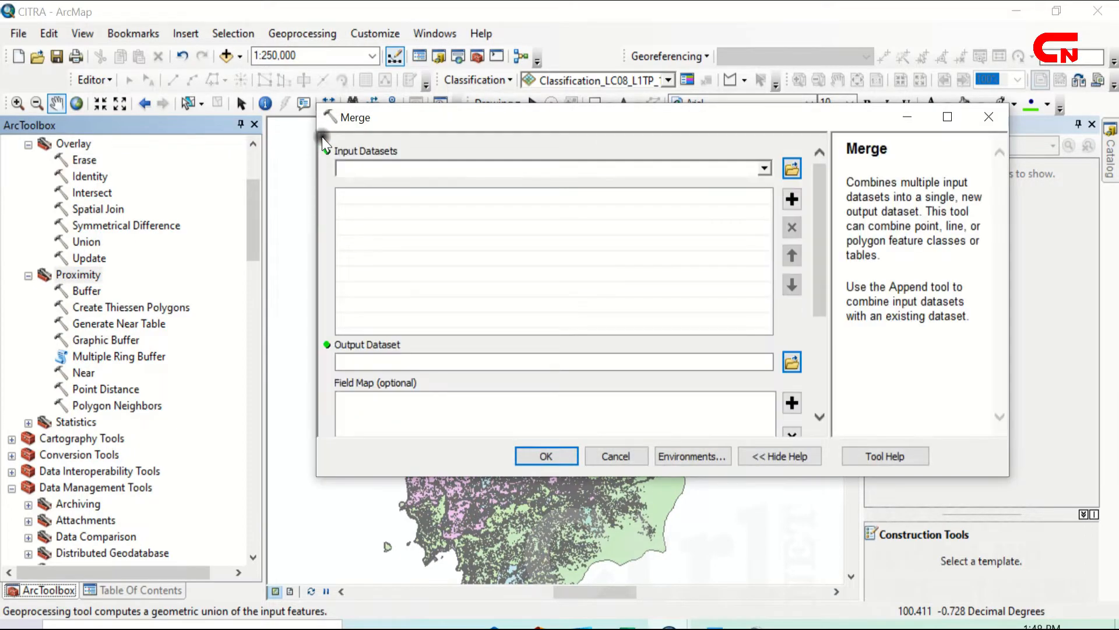
Step: Add Tup_Hutan, tup_pemukiman_ok, tup_tubuh air, tup_persawahan, edut_perkebunn and Tup_Lahan_terbuka together as the Merge input datasets
left_click(764, 169)
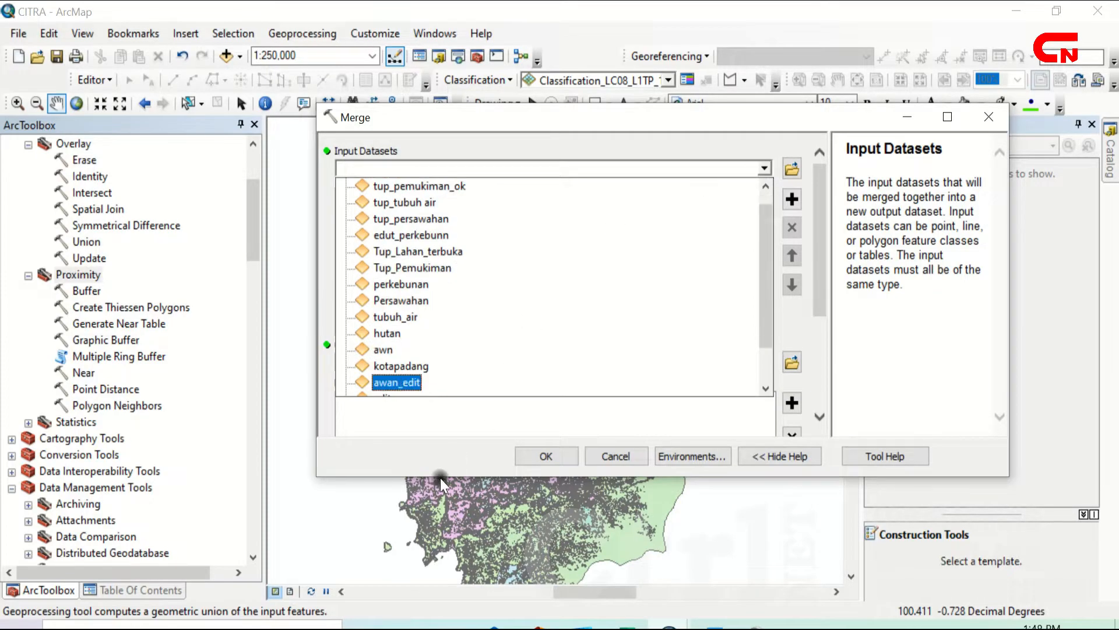
left_click(130, 591)
left_click(128, 593)
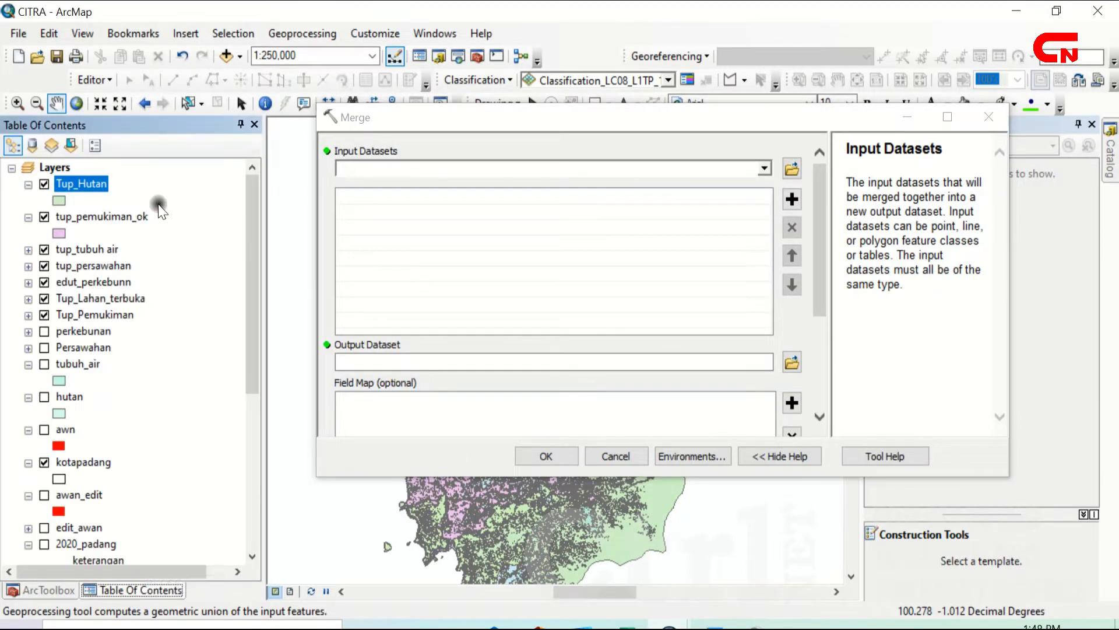
left_click(126, 218, "ctrl")
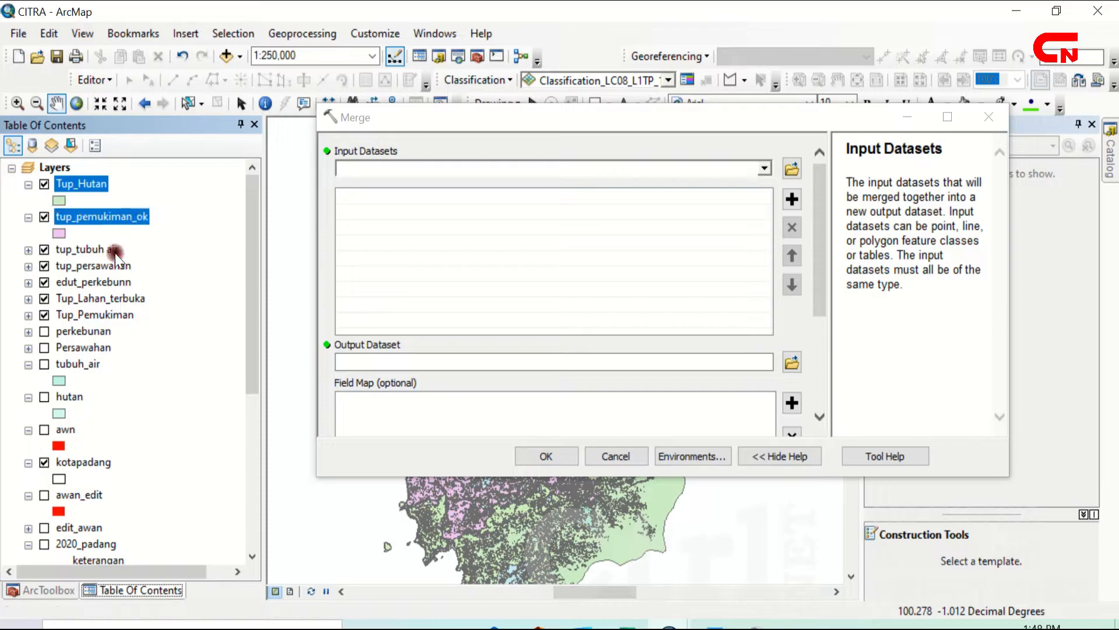
left_click(113, 250, "ctrl")
left_click(113, 266, "ctrl")
left_click(114, 281, "ctrl")
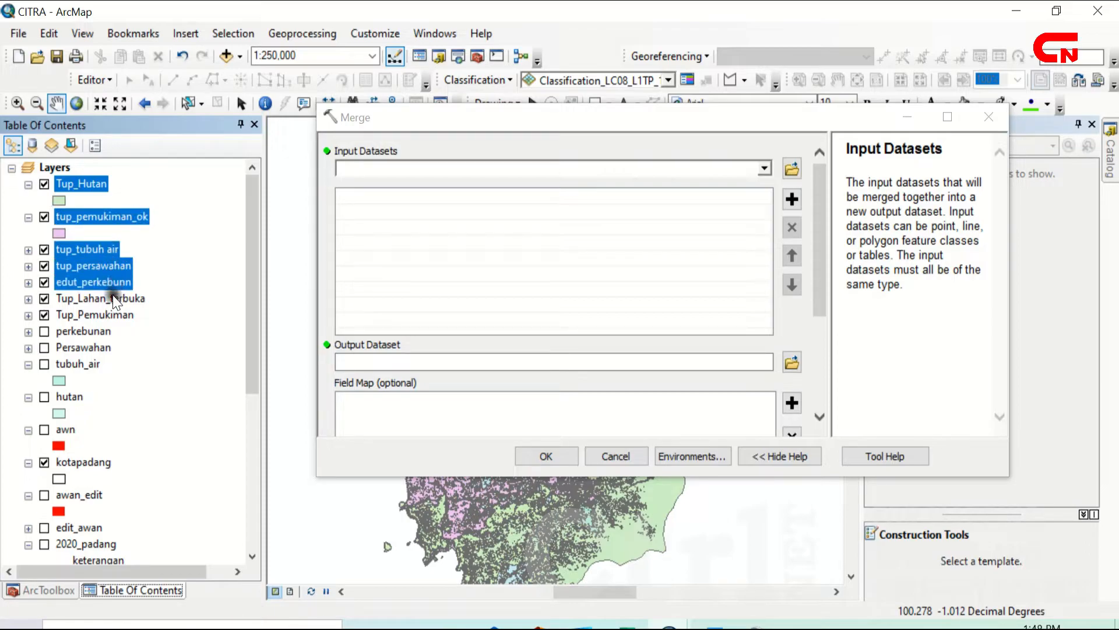
left_click(114, 299, "ctrl")
left_click_drag(108, 208, 510, 279)
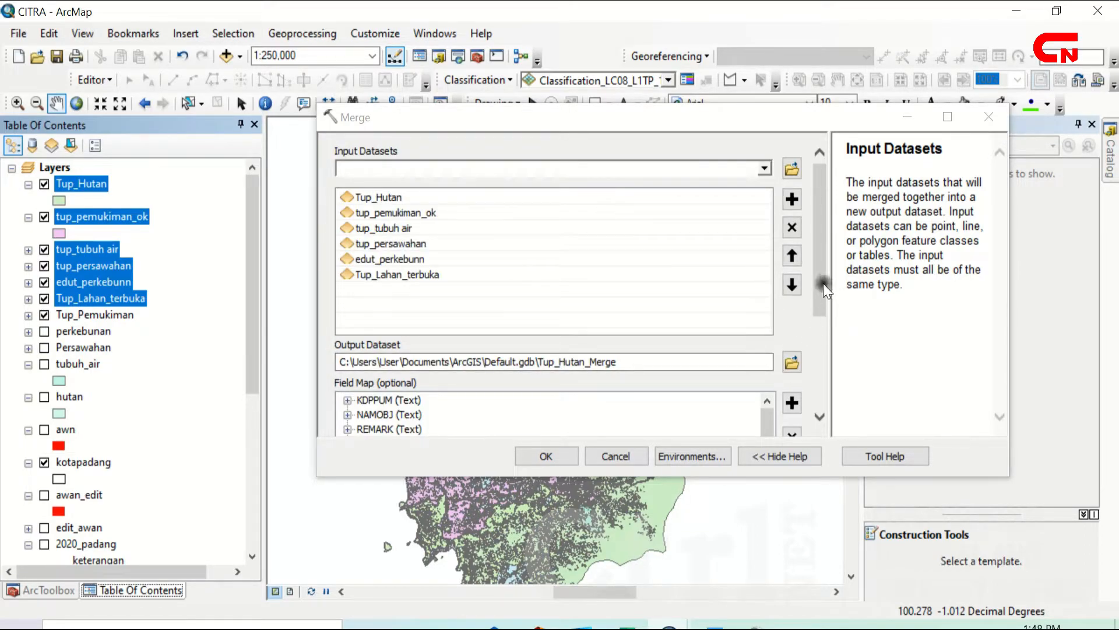
Step: Set the Merge output dataset to merge.shp in the edit folder and run the merge
left_click(792, 362)
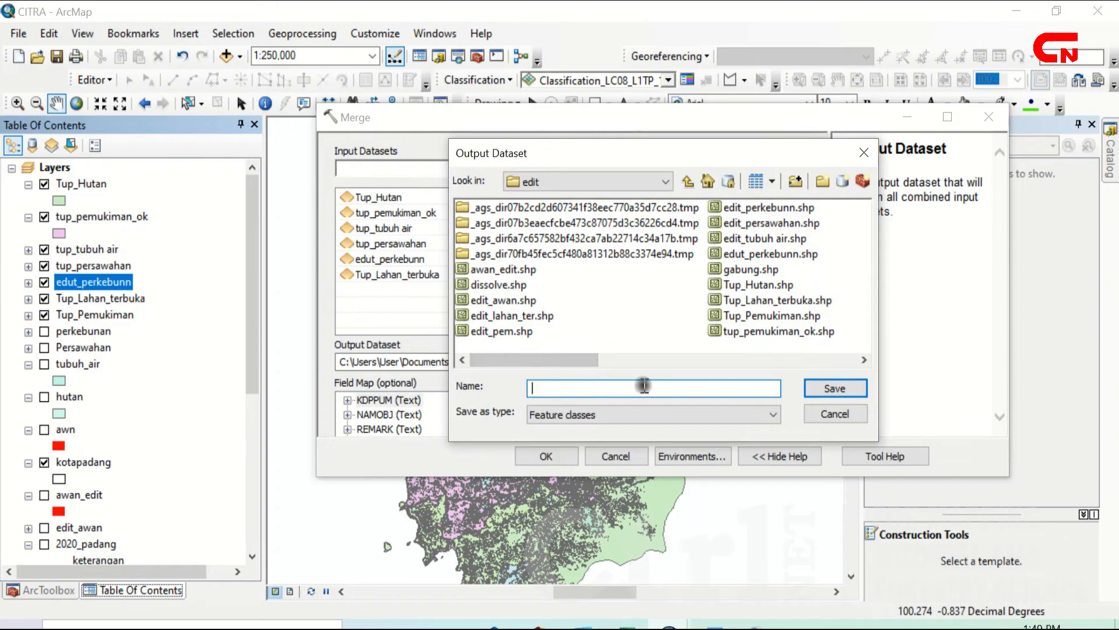
type("merge")
key("Return")
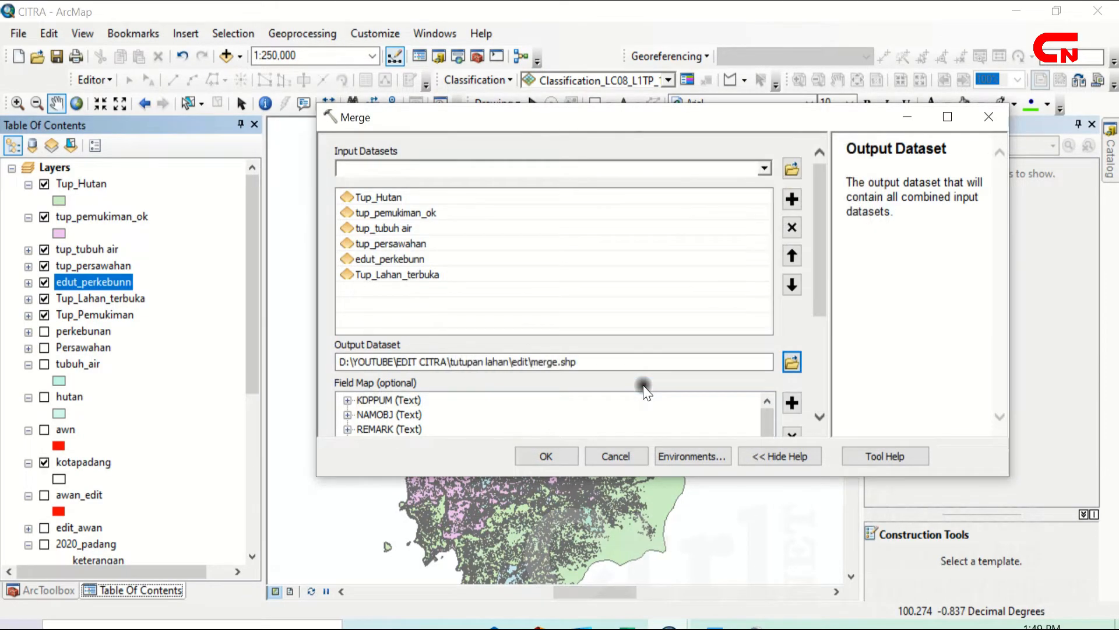
left_click(543, 454)
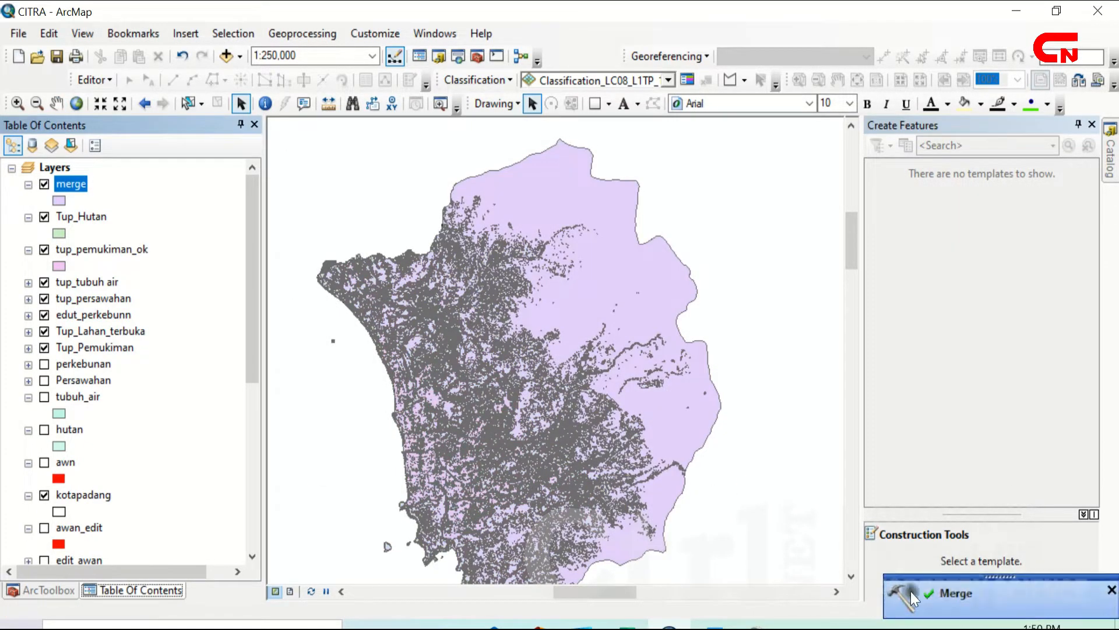
Step: Examine the Keterangan column in the attribute table of the merge layer, and close the table
right_click(75, 183)
left_click(142, 237)
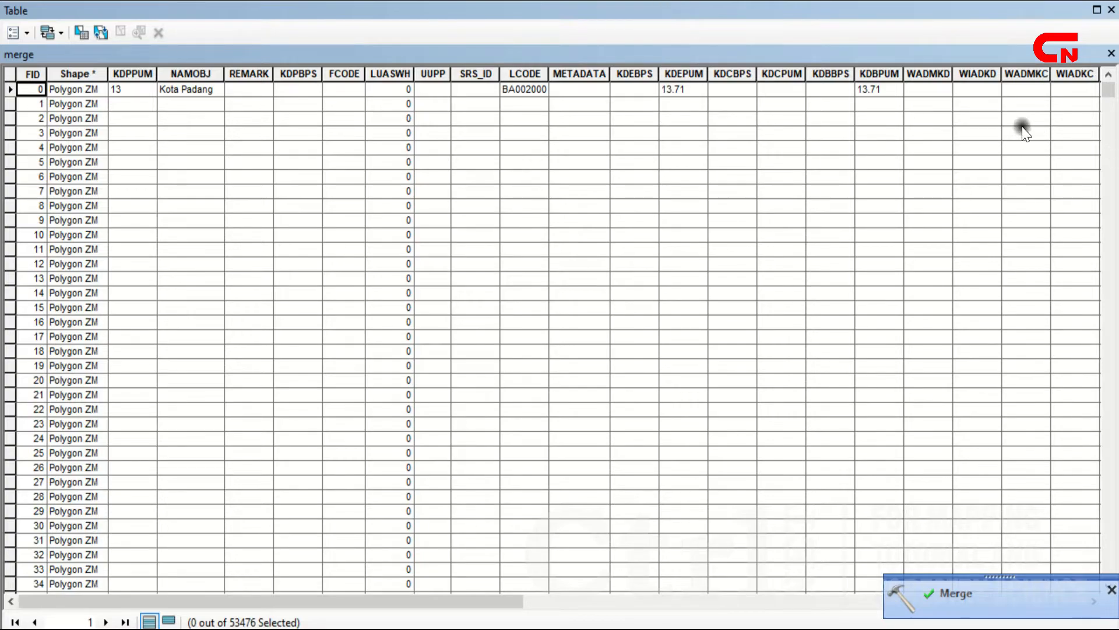
left_click_drag(1107, 100, 920, 564)
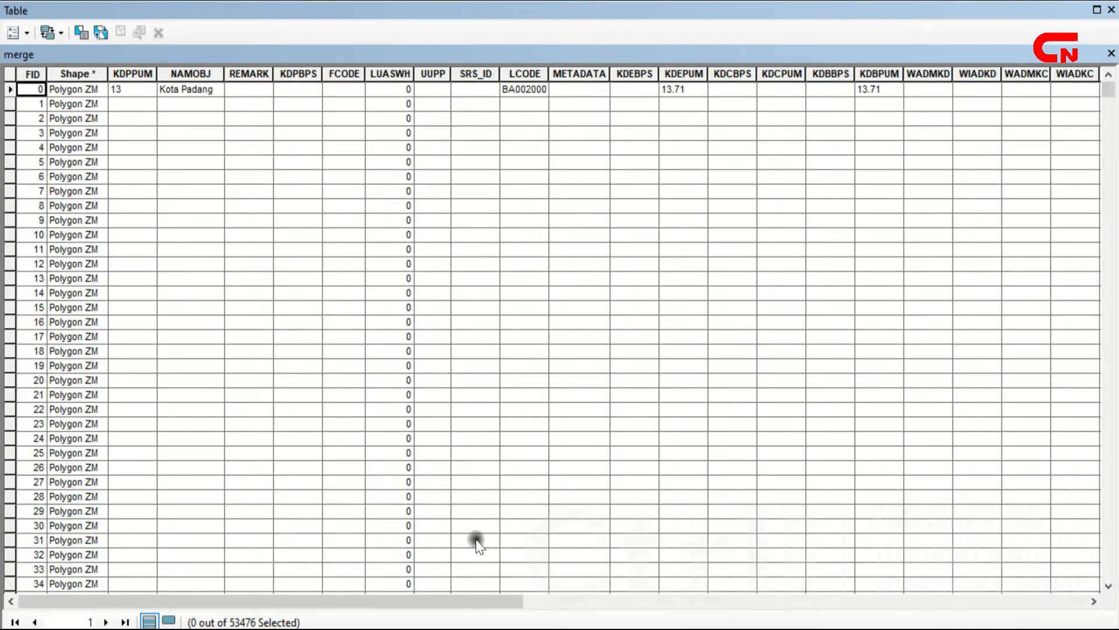
left_click_drag(485, 597, 1048, 600)
left_click(715, 78)
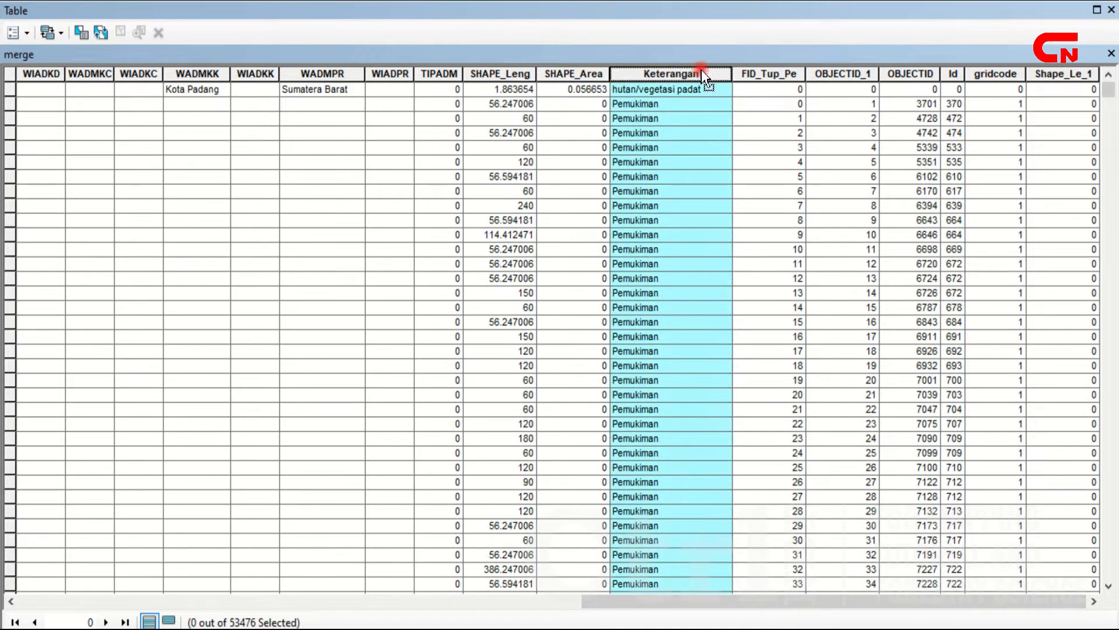
left_click_drag(1106, 92, 1069, 11)
left_click(647, 129)
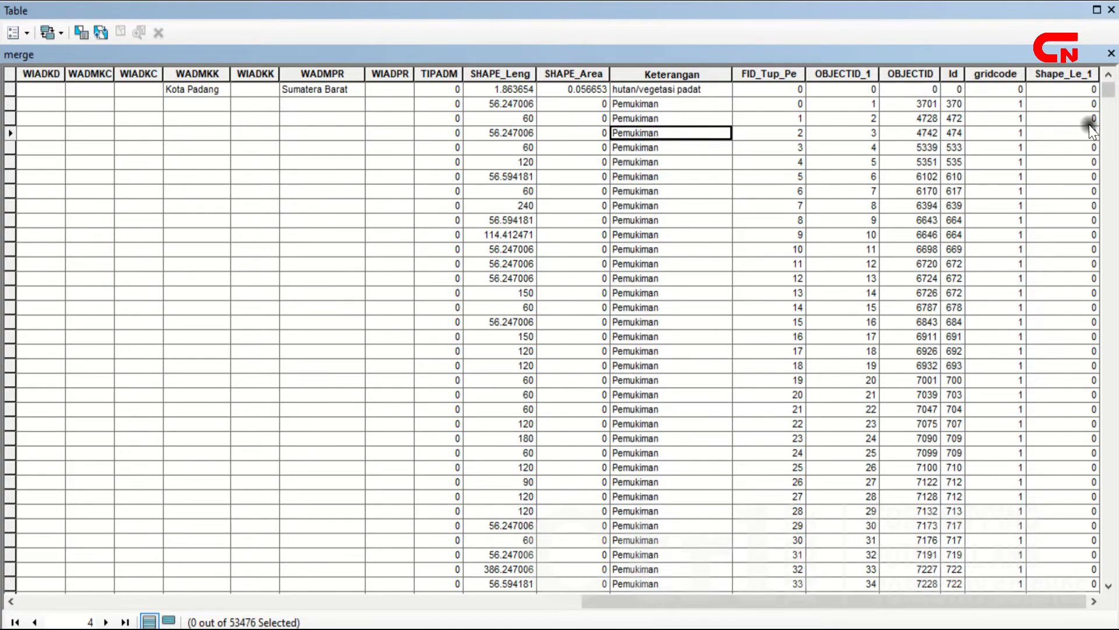
left_click(1111, 54)
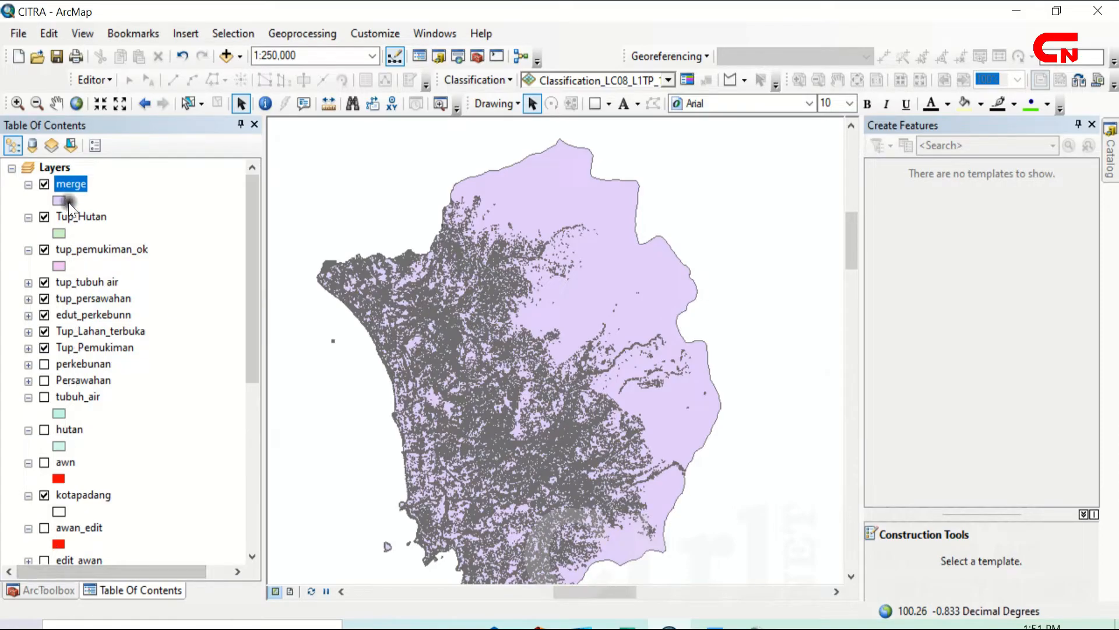
Step: Start the Delete Field tool from the Fields toolset of Data Management Tools with merge as its input table
left_click(38, 589)
left_click(105, 389)
scroll(112, 382, "down", 4)
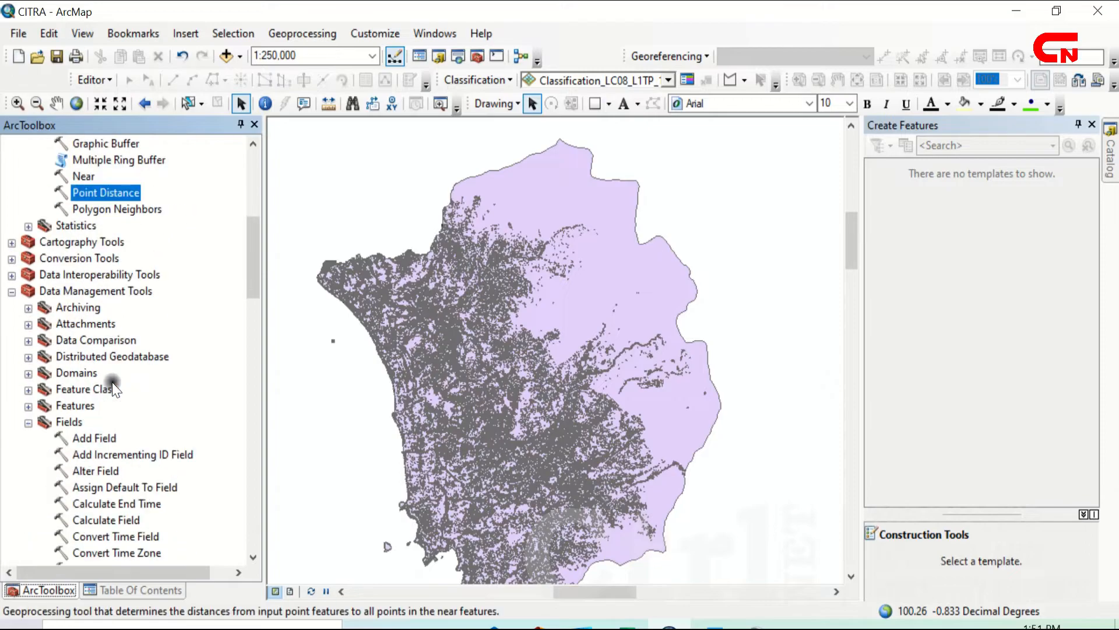
scroll(122, 361, "up", 7)
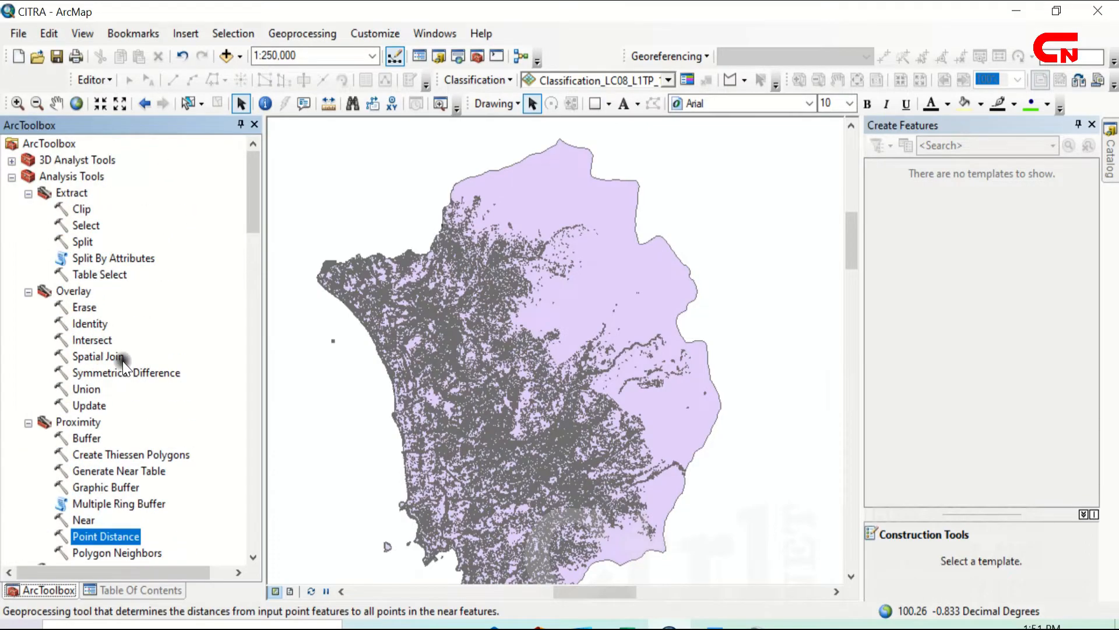
left_click(11, 176)
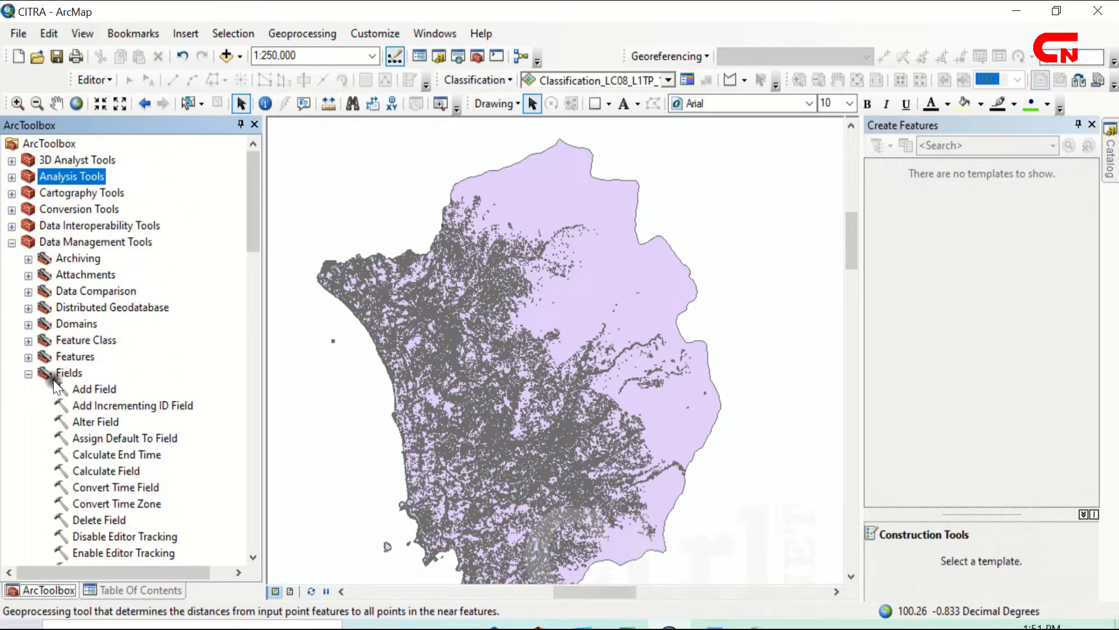
left_click(28, 374)
left_click(68, 373)
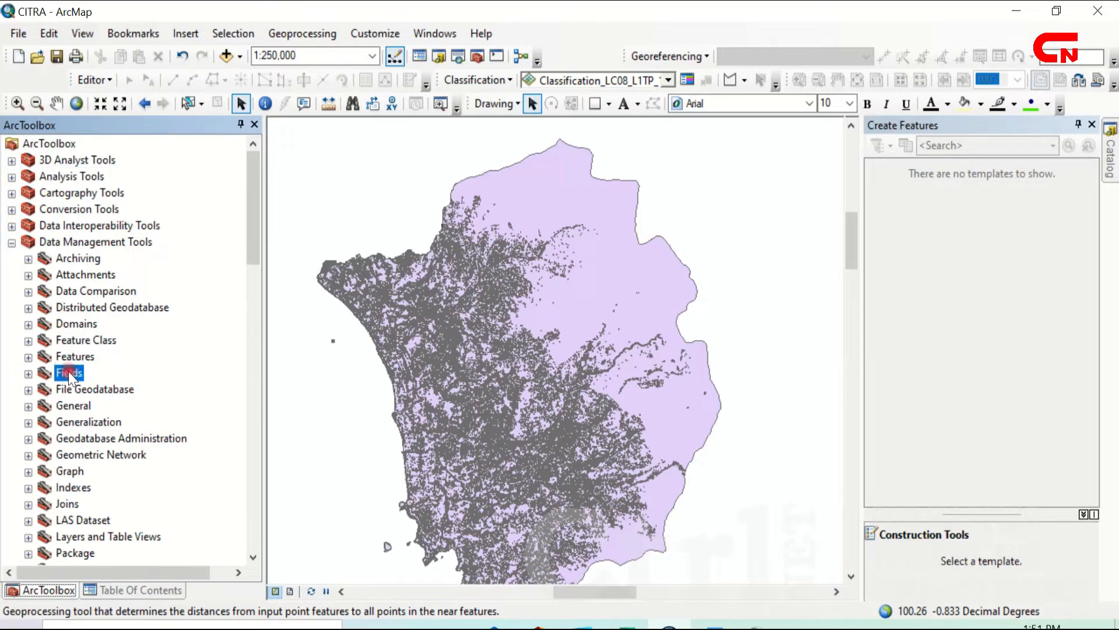
double_click(68, 372)
double_click(92, 408)
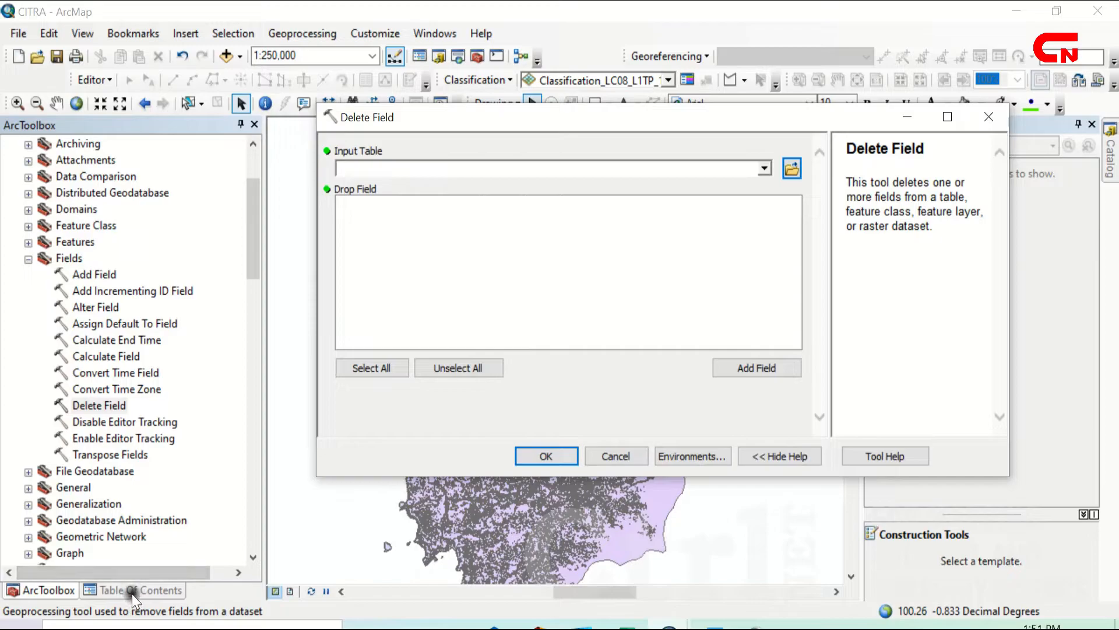
left_click(131, 591)
left_click_drag(70, 184, 425, 169)
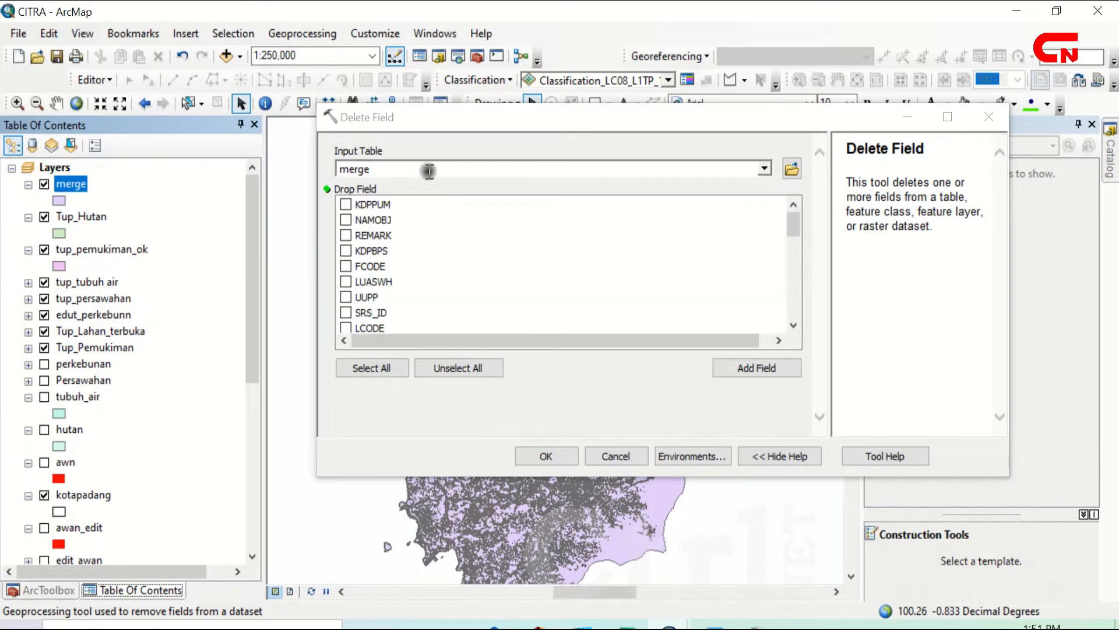
Step: Mark every field except Keterangan as a drop field and run Delete Field on merge
left_click(381, 368)
scroll(399, 290, "down", 3)
scroll(398, 286, "down", 5)
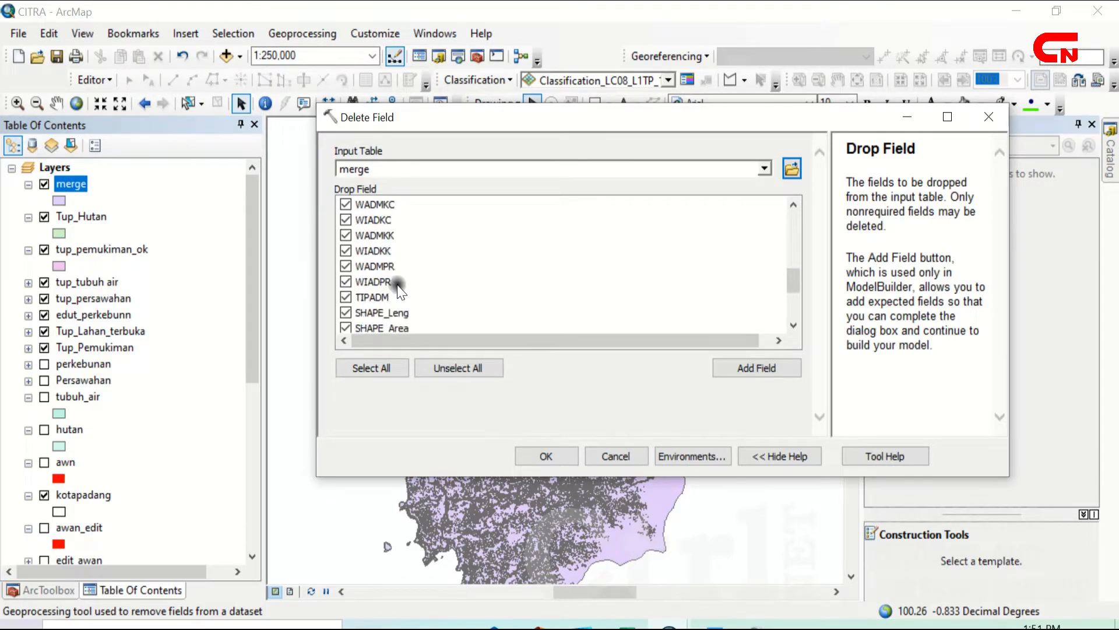
scroll(399, 286, "up", 5)
scroll(402, 280, "up", 5)
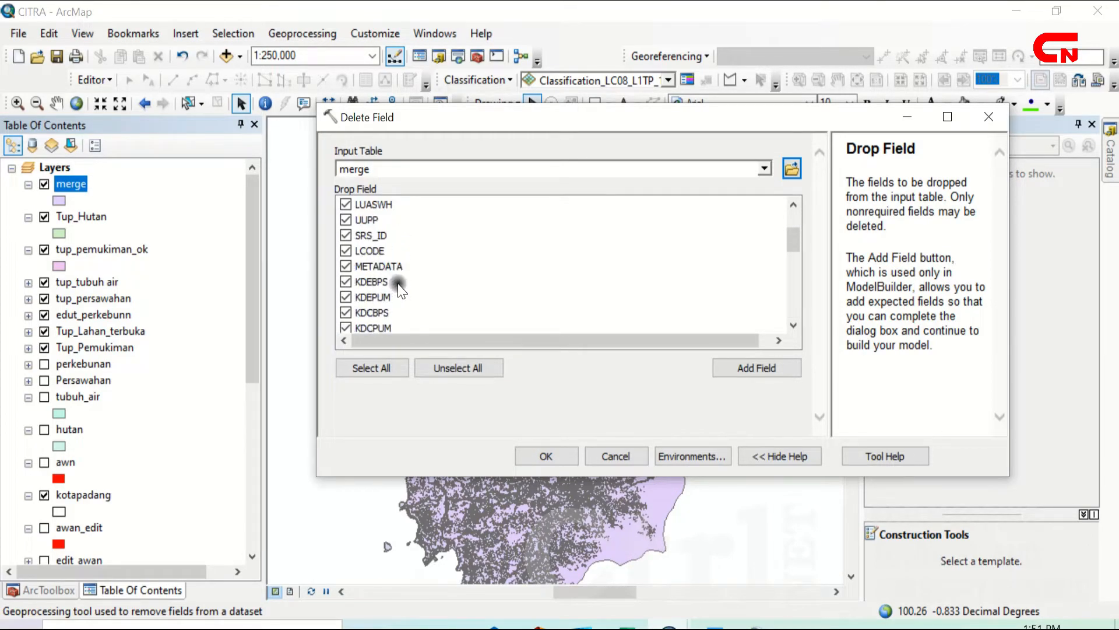
scroll(412, 274, "down", 4)
scroll(412, 275, "down", 2)
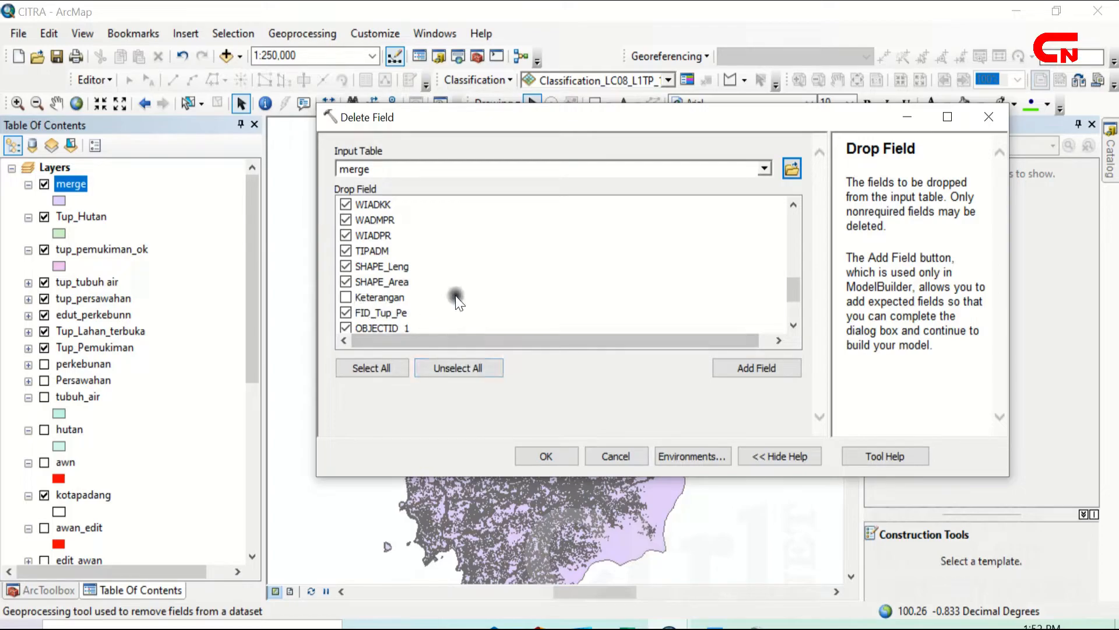
scroll(455, 298, "up", 2)
scroll(455, 298, "down", 2)
left_click(538, 457)
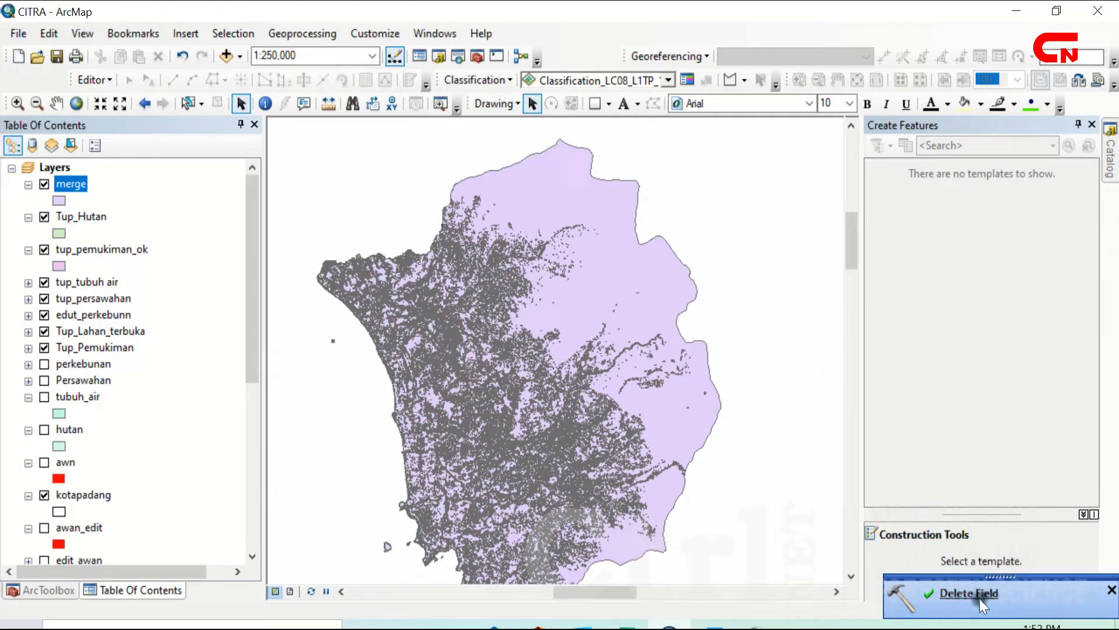
Step: Turn off the display of Tup_Pemukiman, Tup_Lahan_terbuka, edut_perkebunn, tup_persawahan, tup_tubuh air, tup_pemukiman_ok and Tup_Hutan
left_click(45, 347)
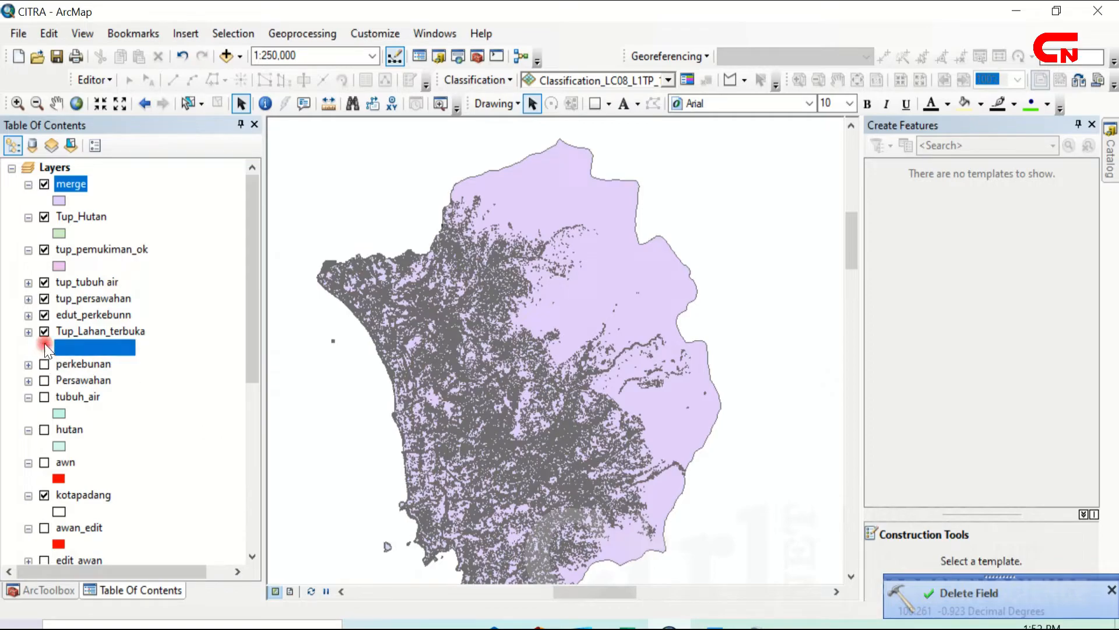
left_click(44, 330)
left_click(45, 314)
left_click(45, 298)
left_click(44, 281)
left_click(44, 249)
left_click(45, 216)
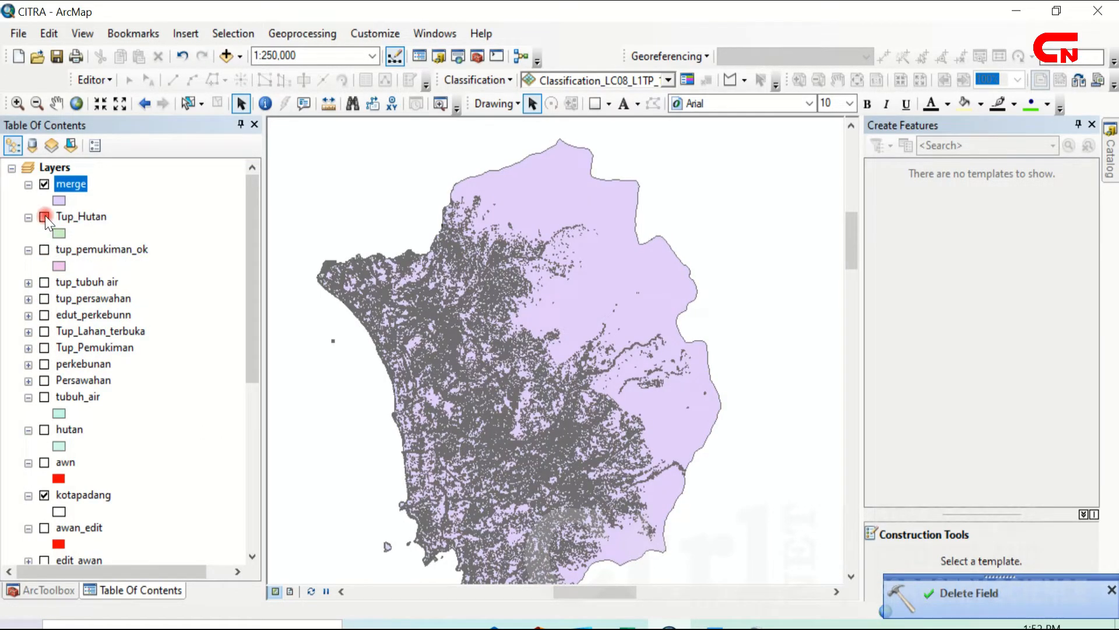
Step: Check the remaining fields and records in the merge attribute table, and close it
right_click(69, 179)
left_click(140, 233)
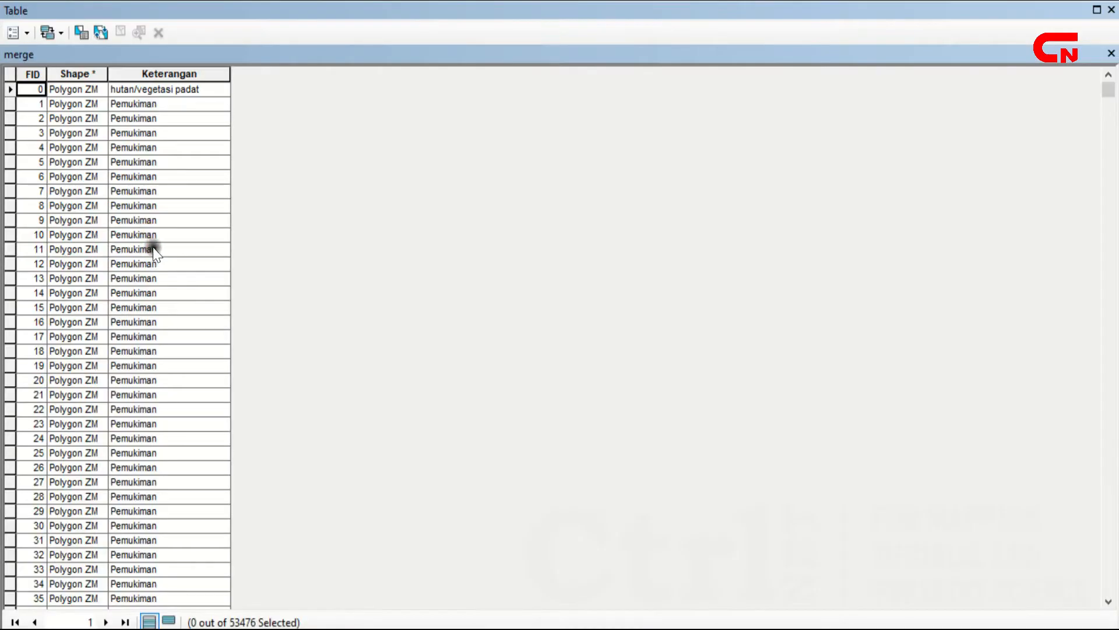
scroll(157, 99, "down", 8)
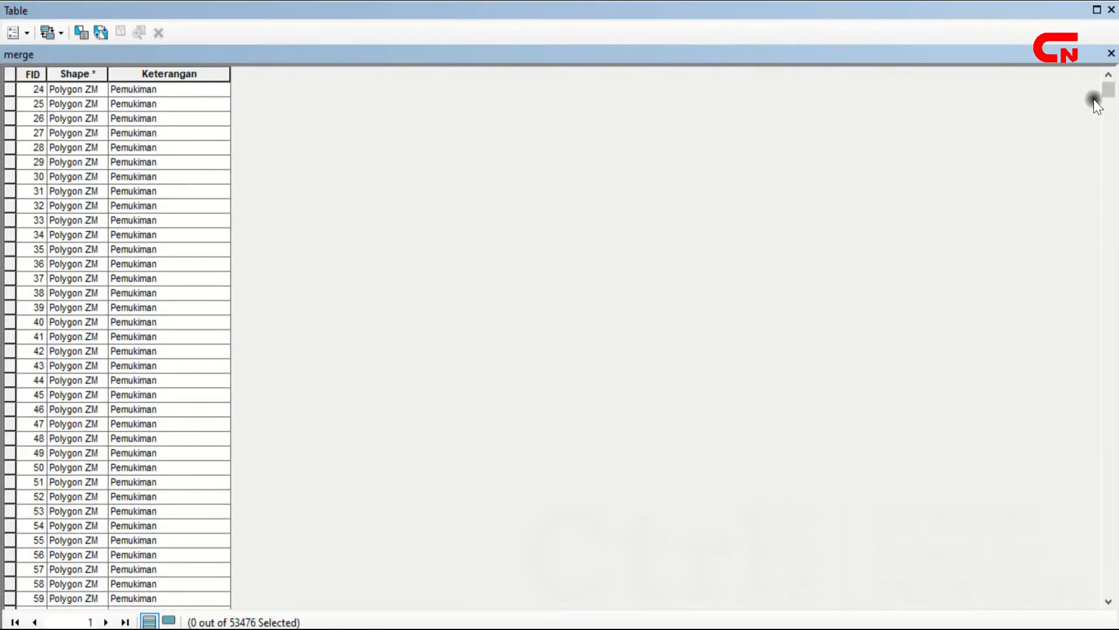
left_click_drag(1107, 93, 1114, 28)
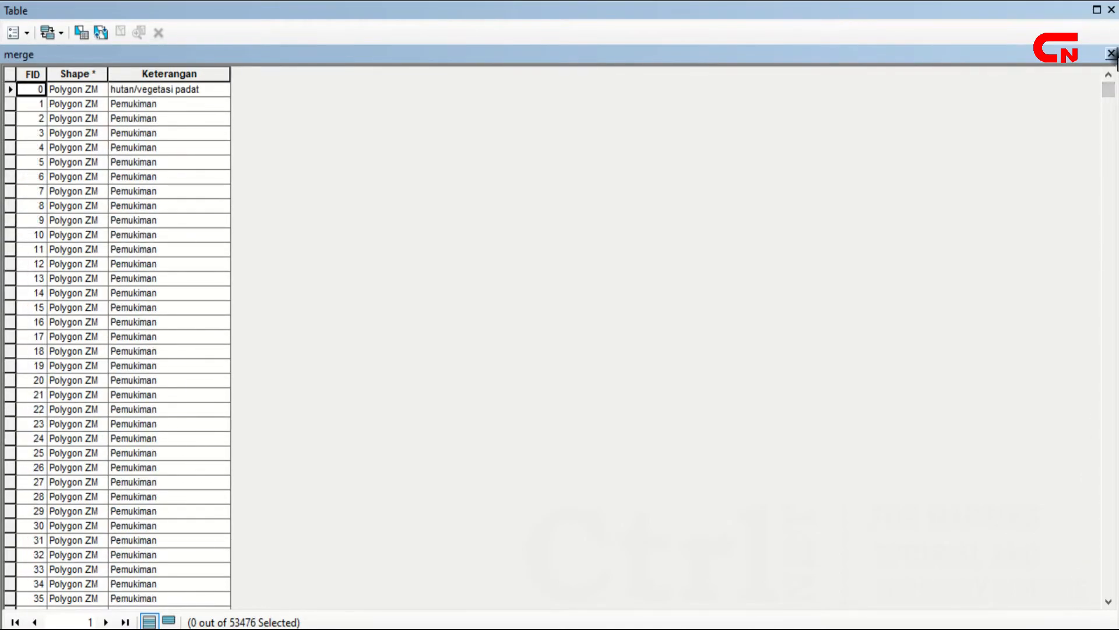
left_click(1112, 54)
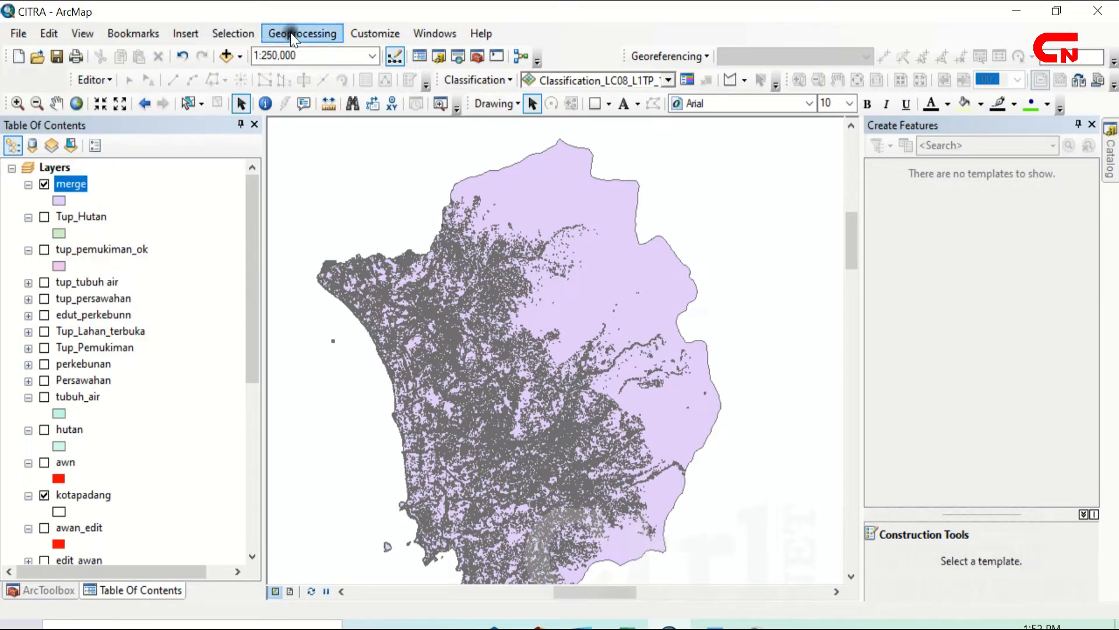
Step: Dissolve the merge layer by the Keterangan field, keeping the default output feature class
left_click(372, 34)
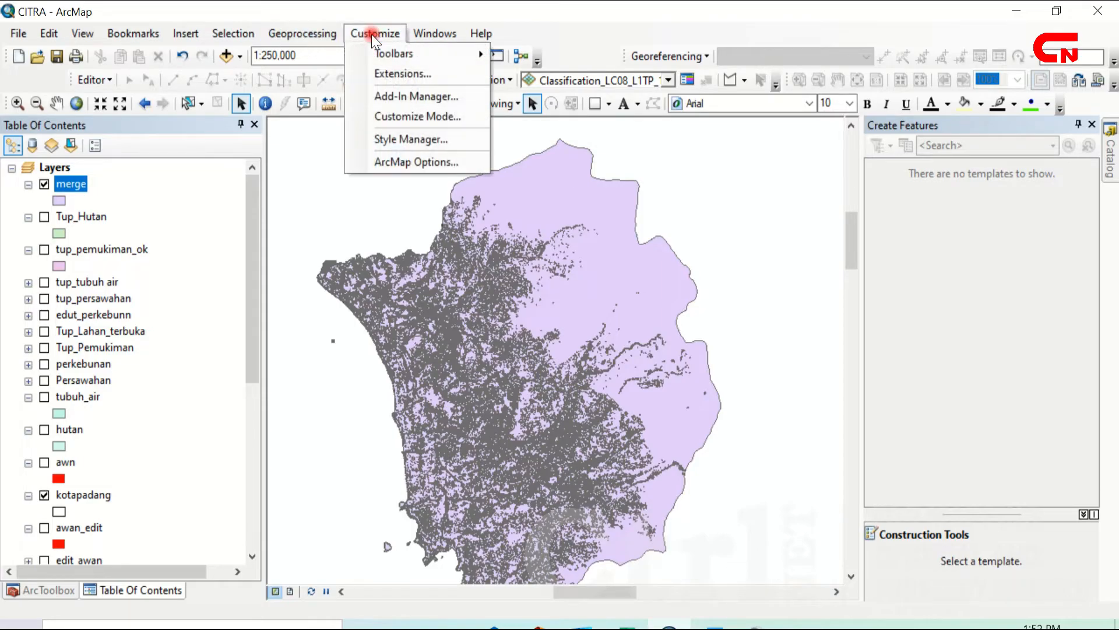
mouse_move(332, 38)
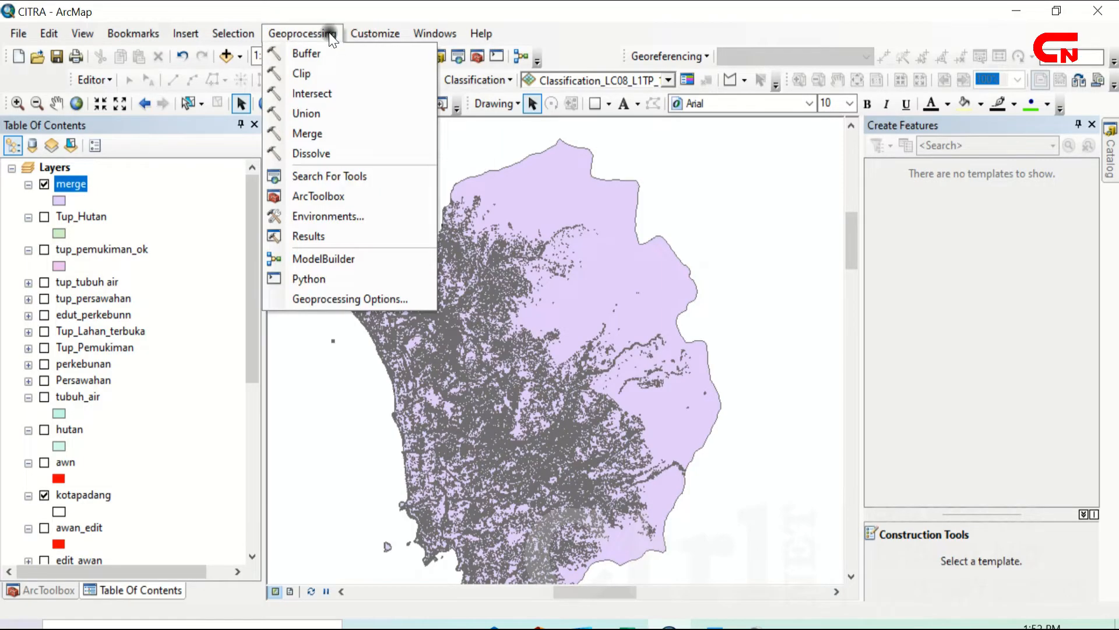
left_click(330, 155)
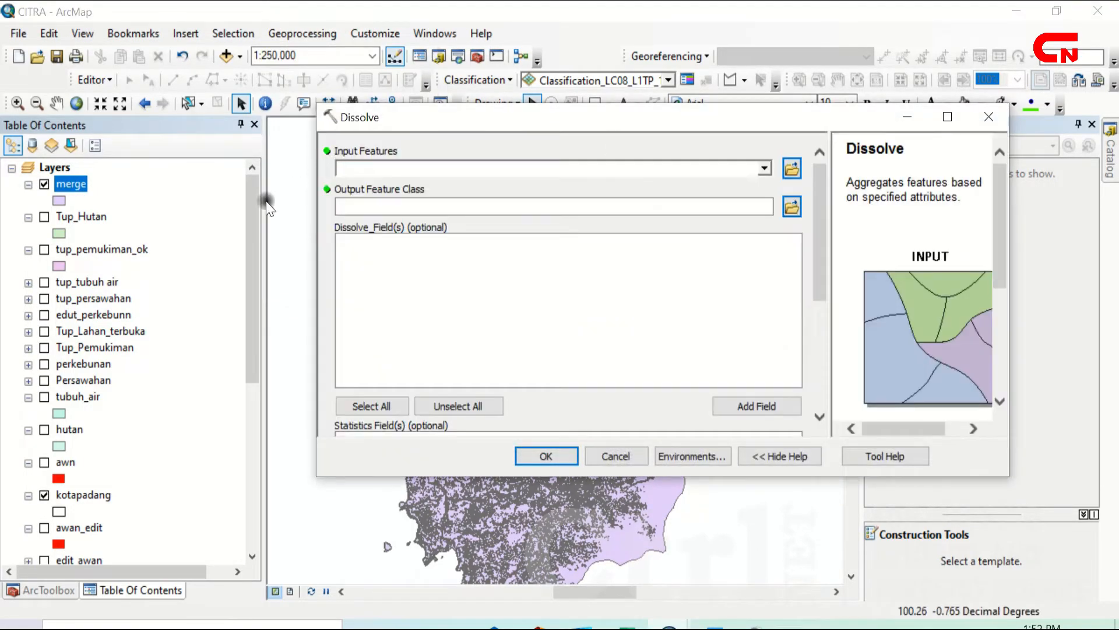
left_click_drag(72, 184, 361, 200)
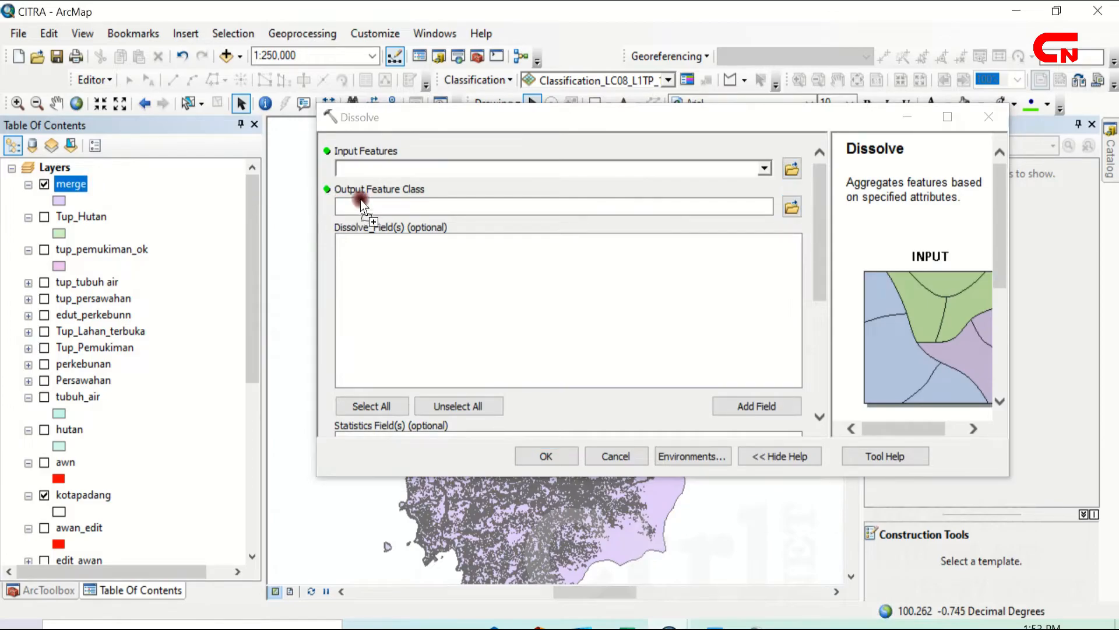
left_click(764, 168)
left_click(388, 186)
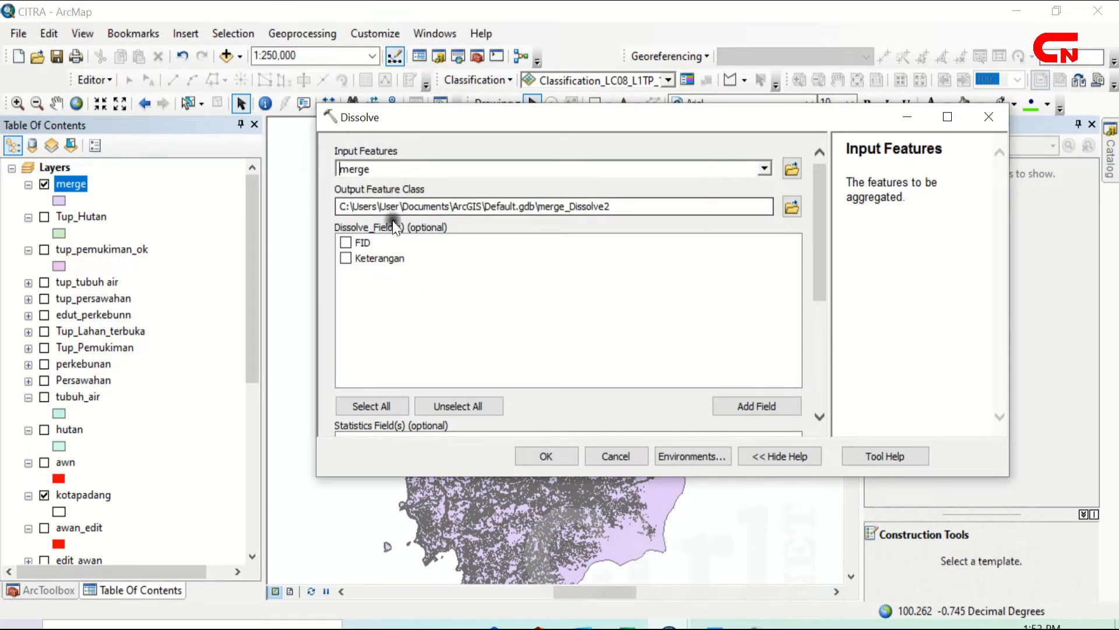
left_click(346, 258)
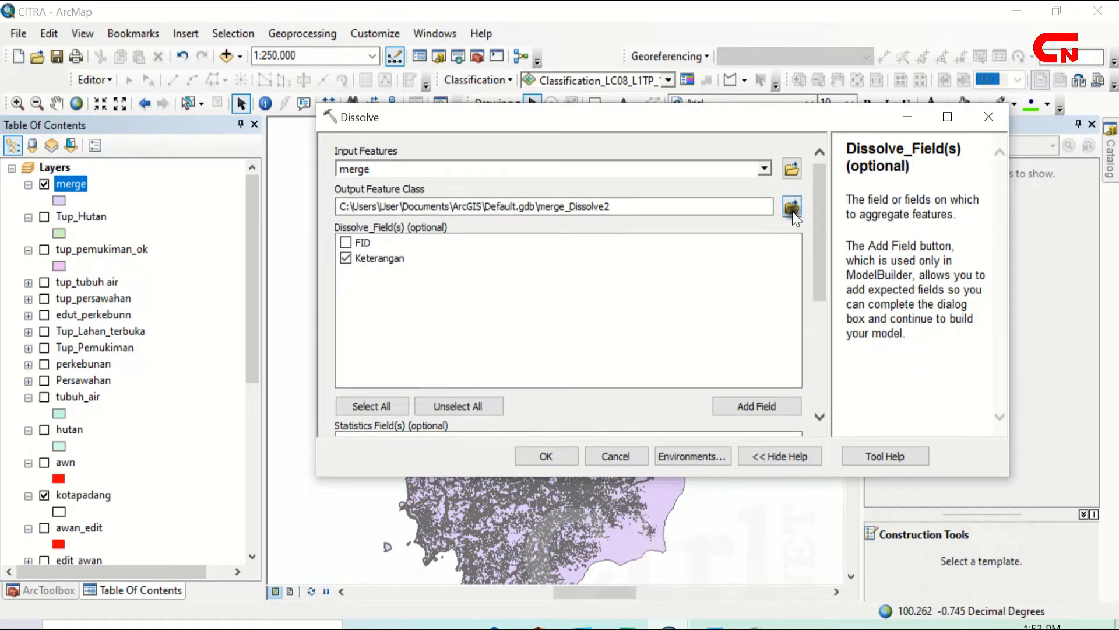
left_click(540, 455)
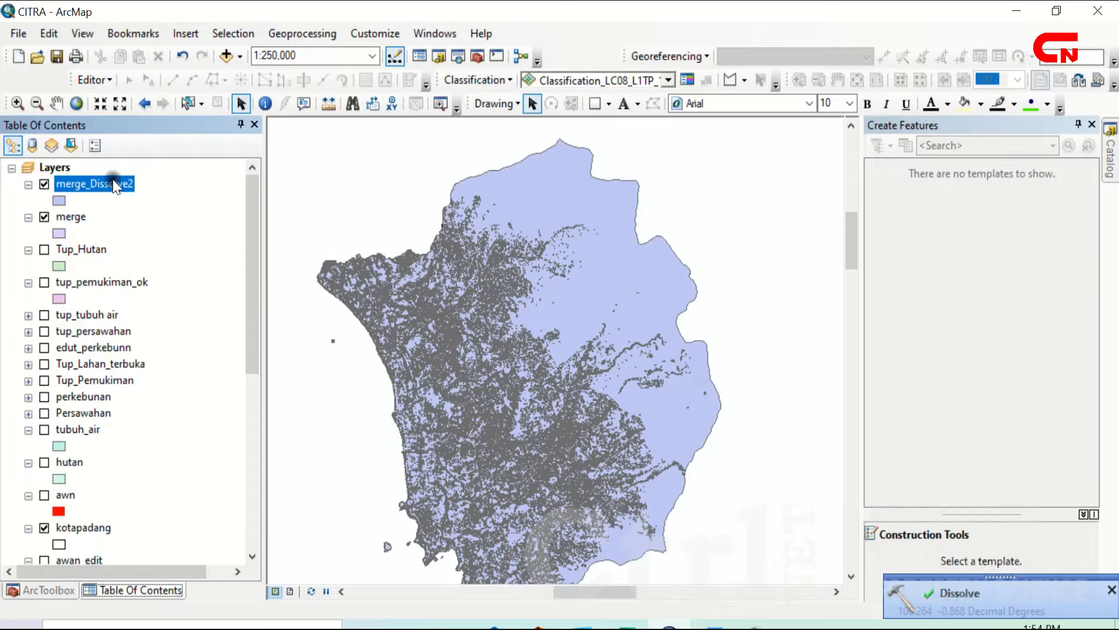
Step: Examine the land-cover classes and the Shape_Area column in the dissolved layer's attribute table, and close it
right_click(113, 180)
left_click(202, 233)
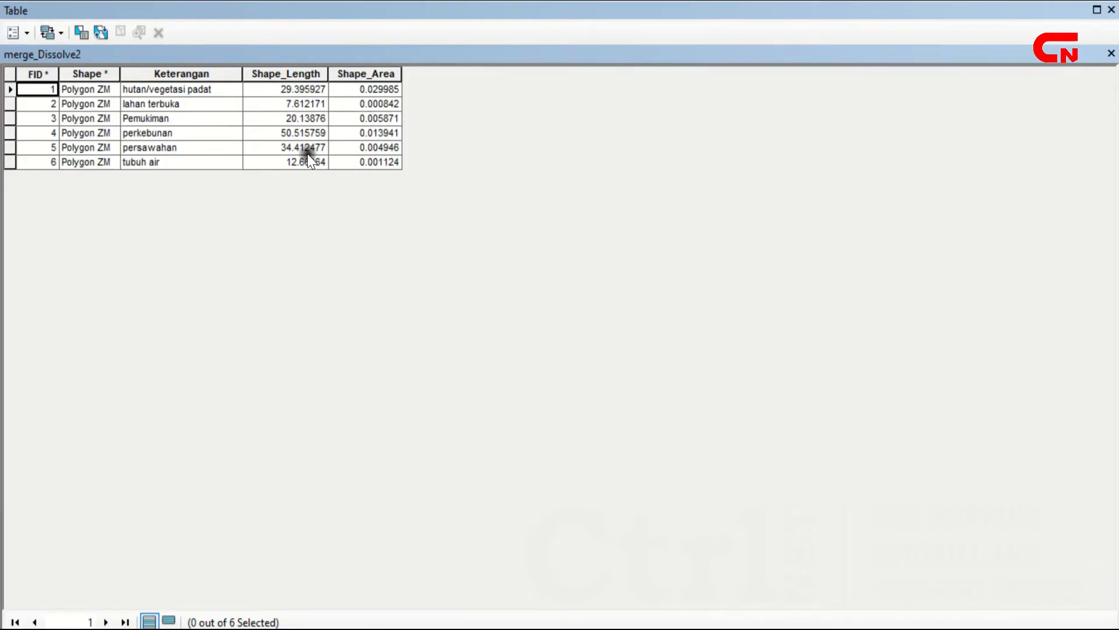
left_click(359, 69)
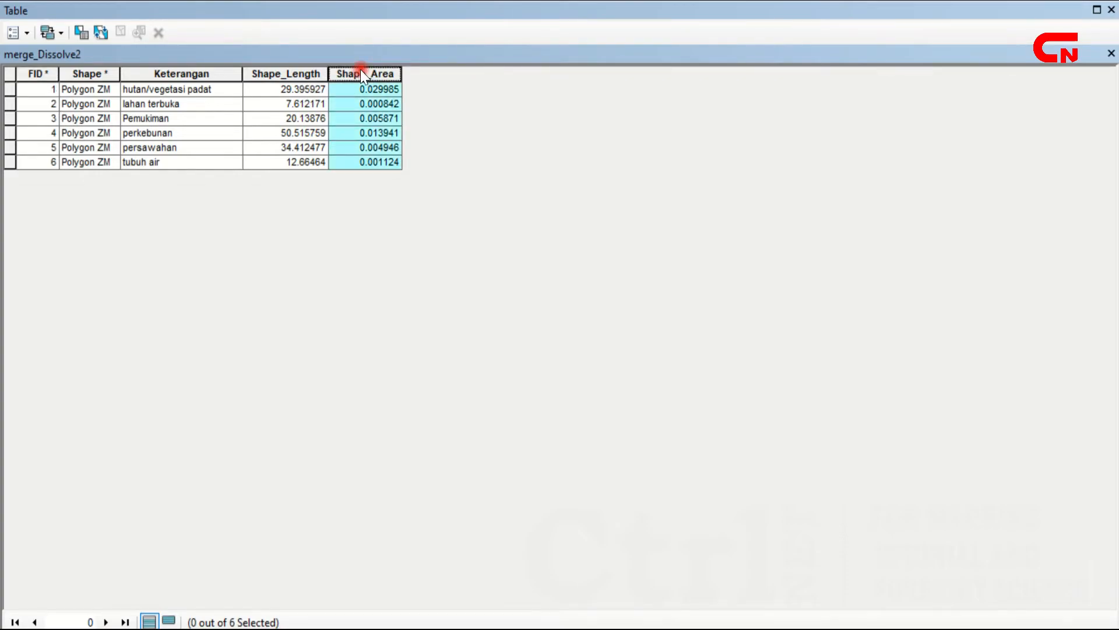
right_click(361, 68)
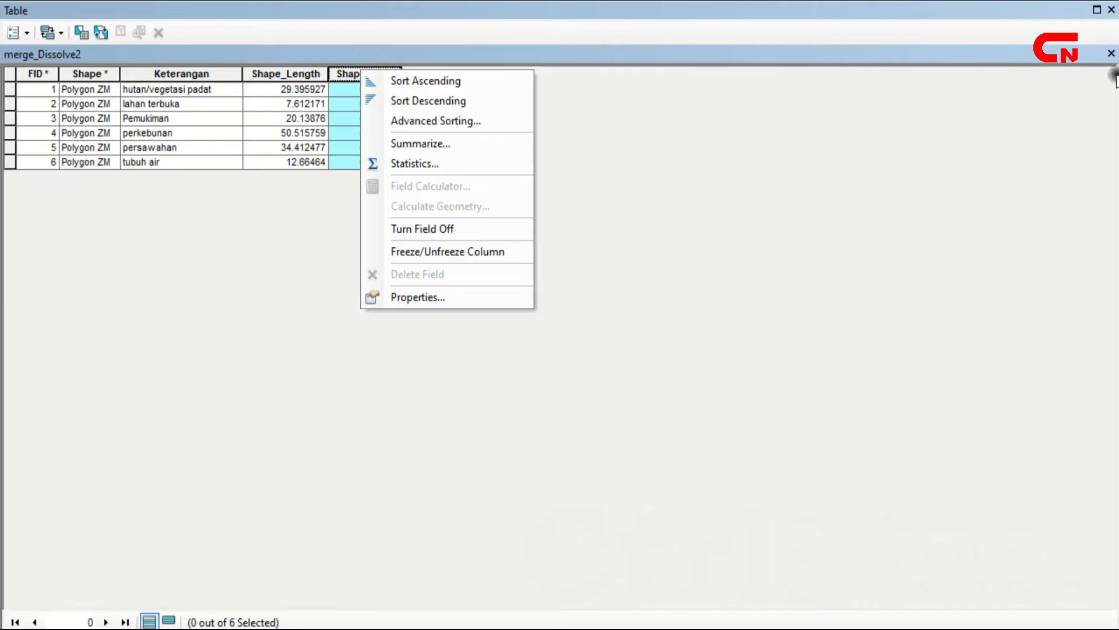
left_click(1111, 53)
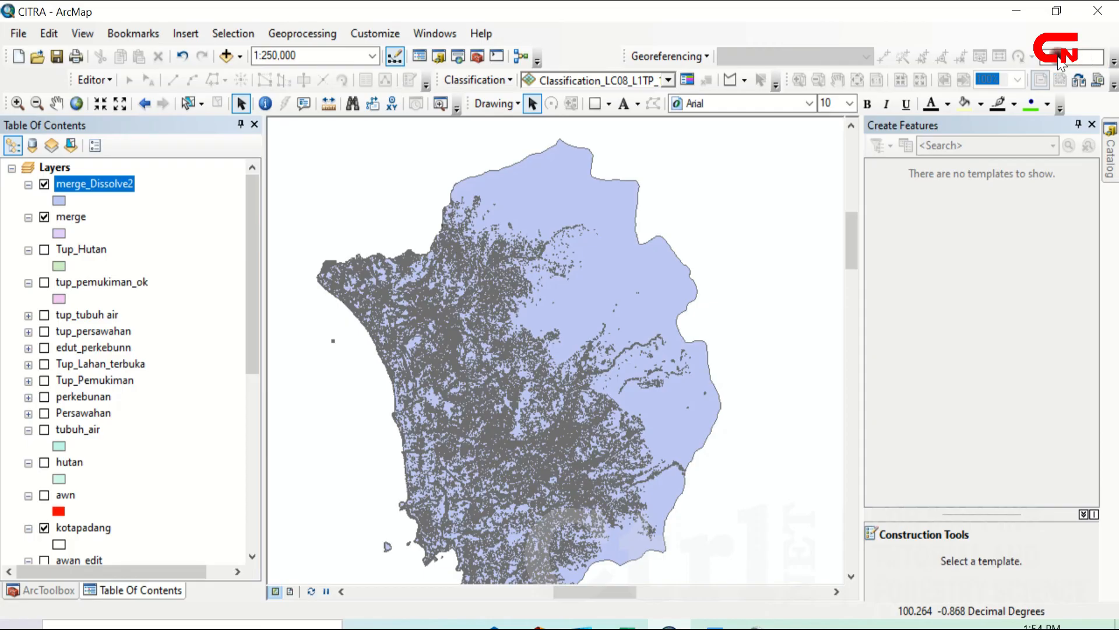
Step: Export all merge_Dissolve2 features to the map as shapefile tuplah_kotapadang in the edit folder, and hide the merge_Dissolve2 and merge layers
right_click(103, 178)
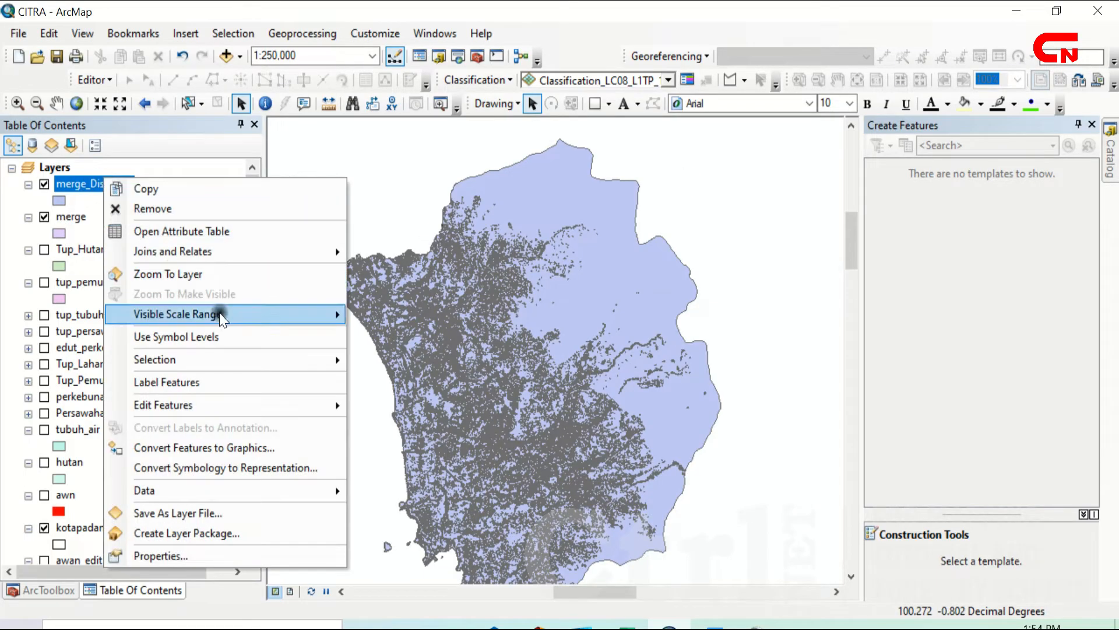
mouse_move(280, 490)
left_click(400, 507)
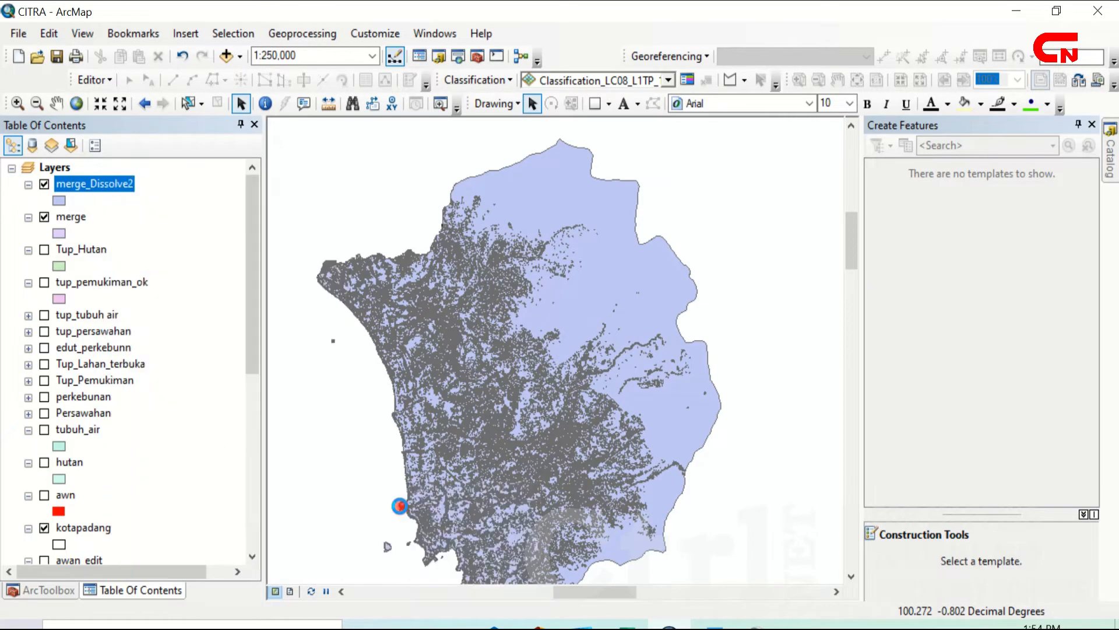
left_click(710, 348)
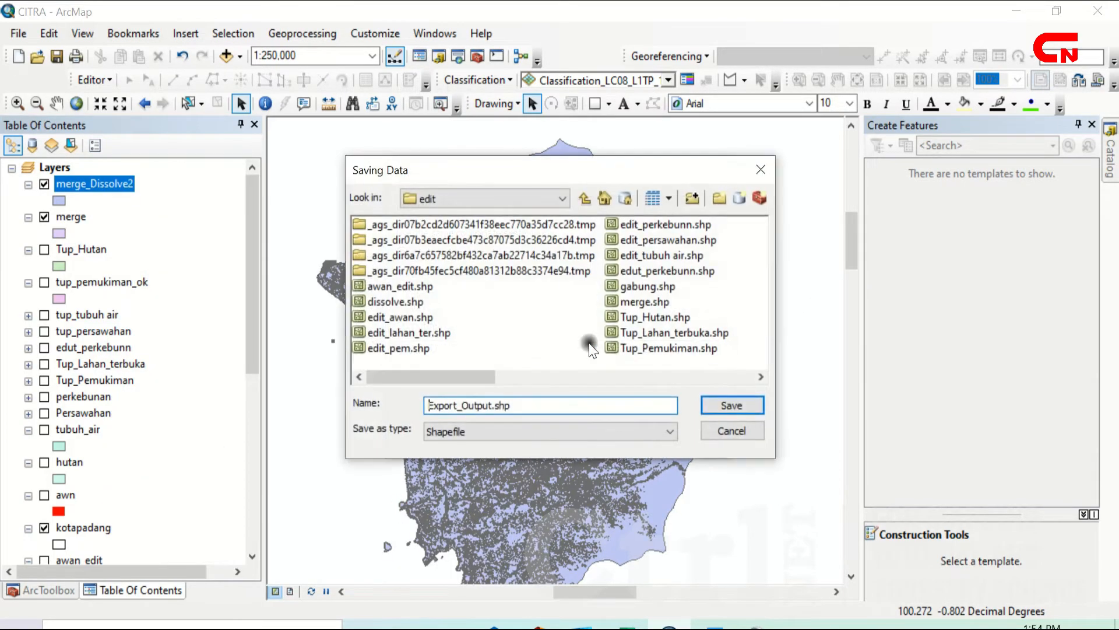
left_click_drag(533, 408, 373, 383)
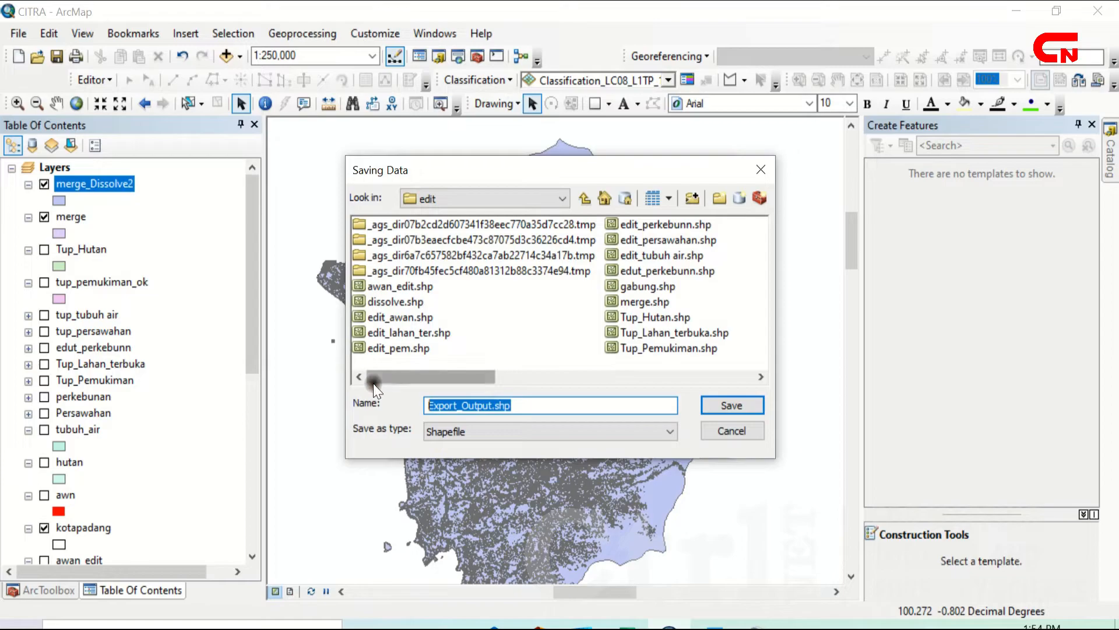
type("tutu")
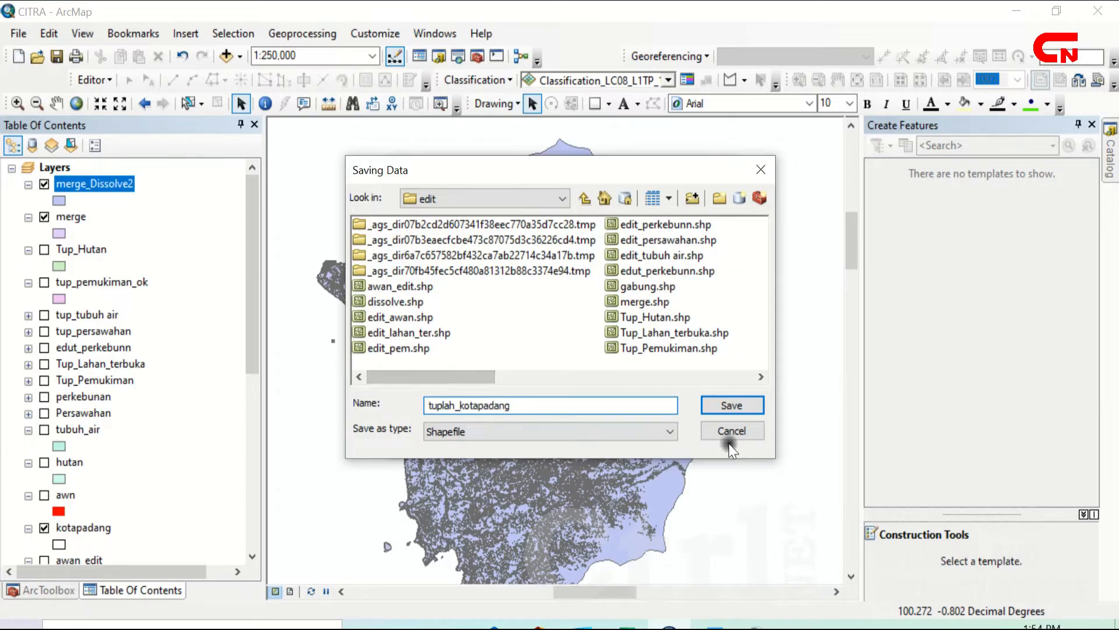
left_click(729, 408)
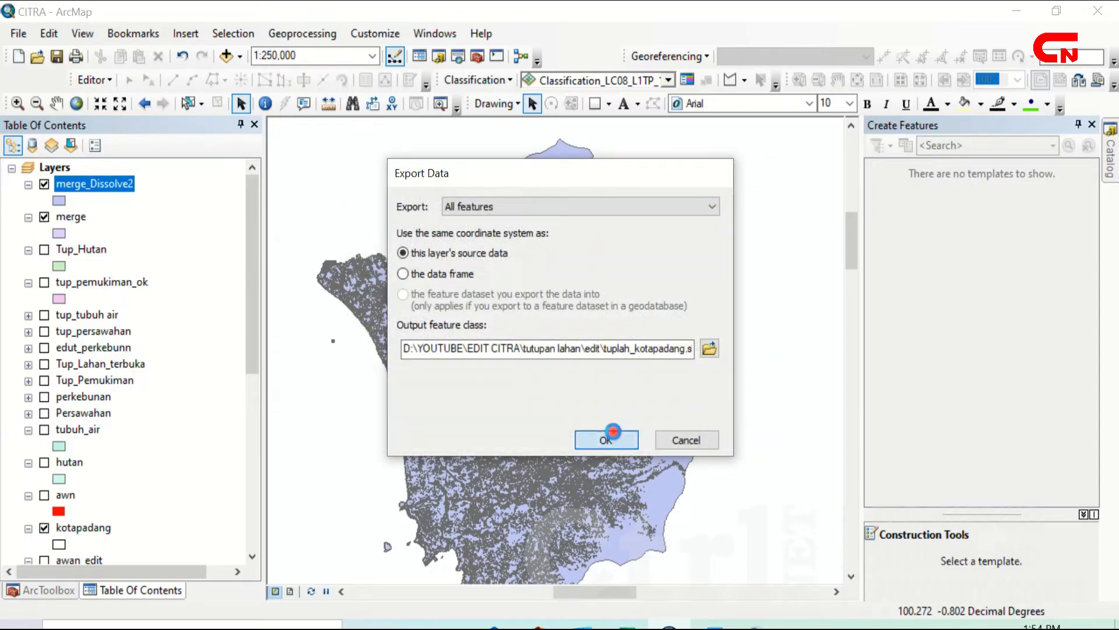
left_click(603, 439)
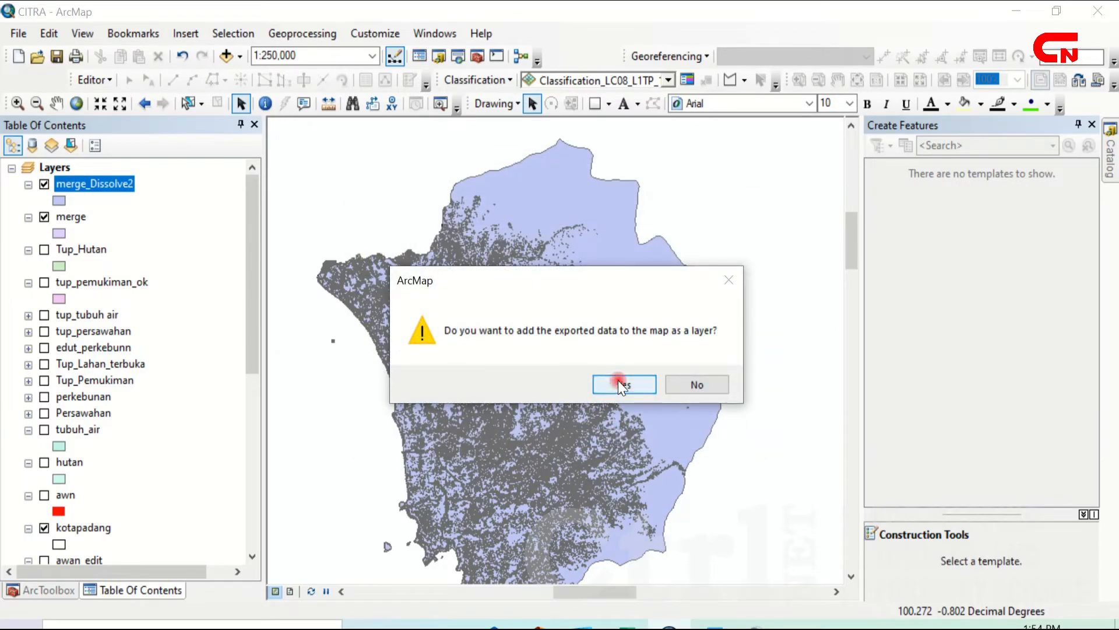
left_click(618, 381)
left_click(43, 216)
left_click(44, 249)
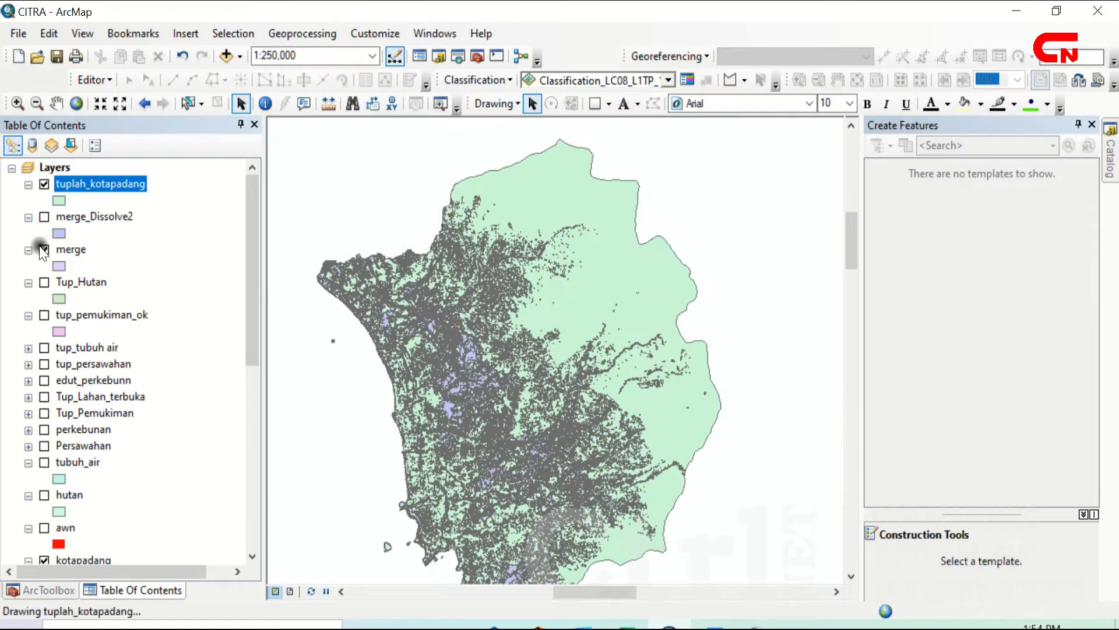
Step: Add a Double field named luas to the attribute table of tuplah_kotapadang
left_click(82, 186)
right_click(85, 191)
left_click(166, 240)
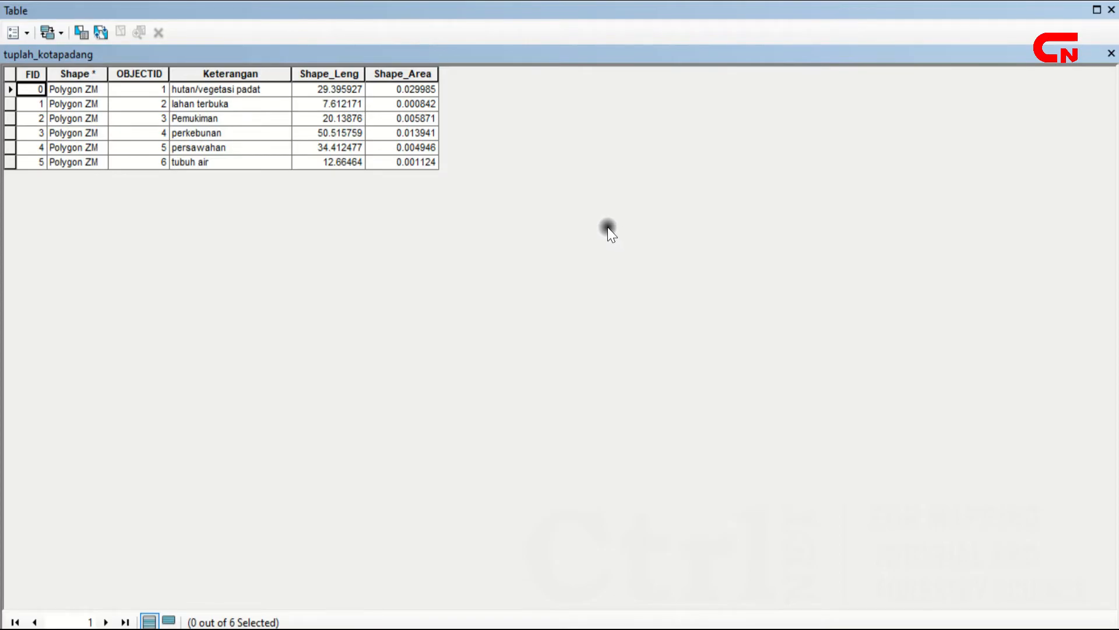
left_click(13, 35)
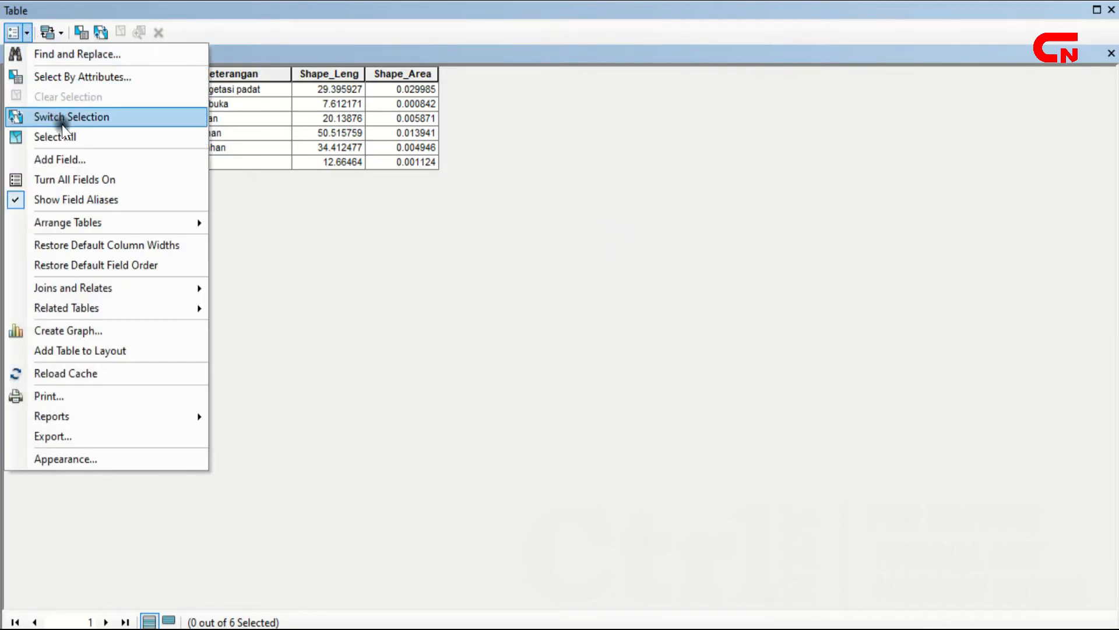
left_click(73, 158)
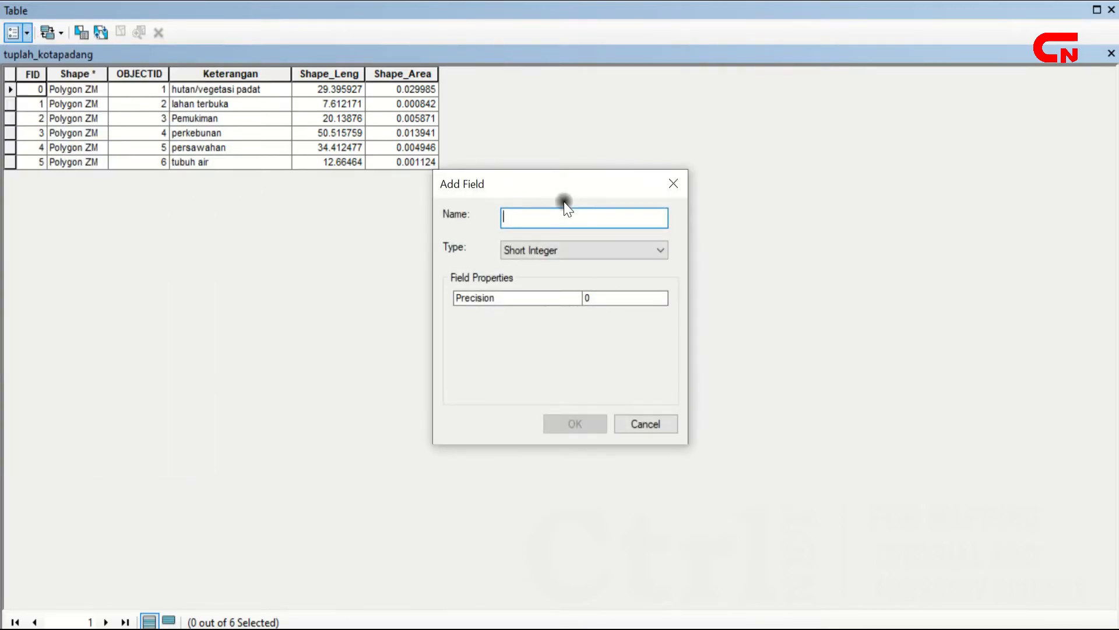
type("luas")
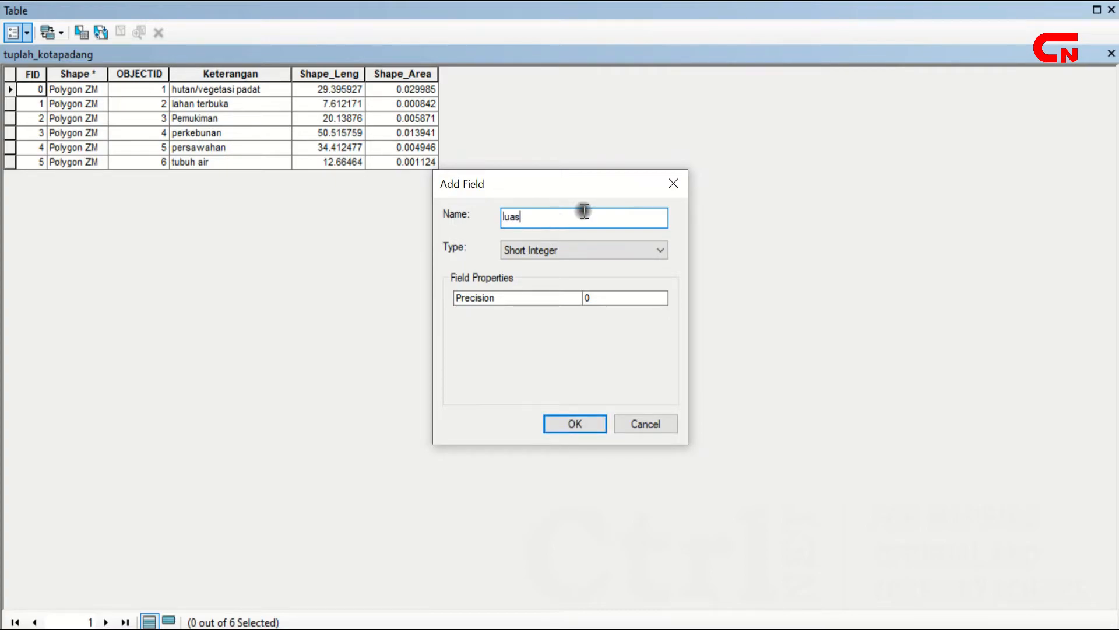
left_click(566, 253)
left_click(535, 302)
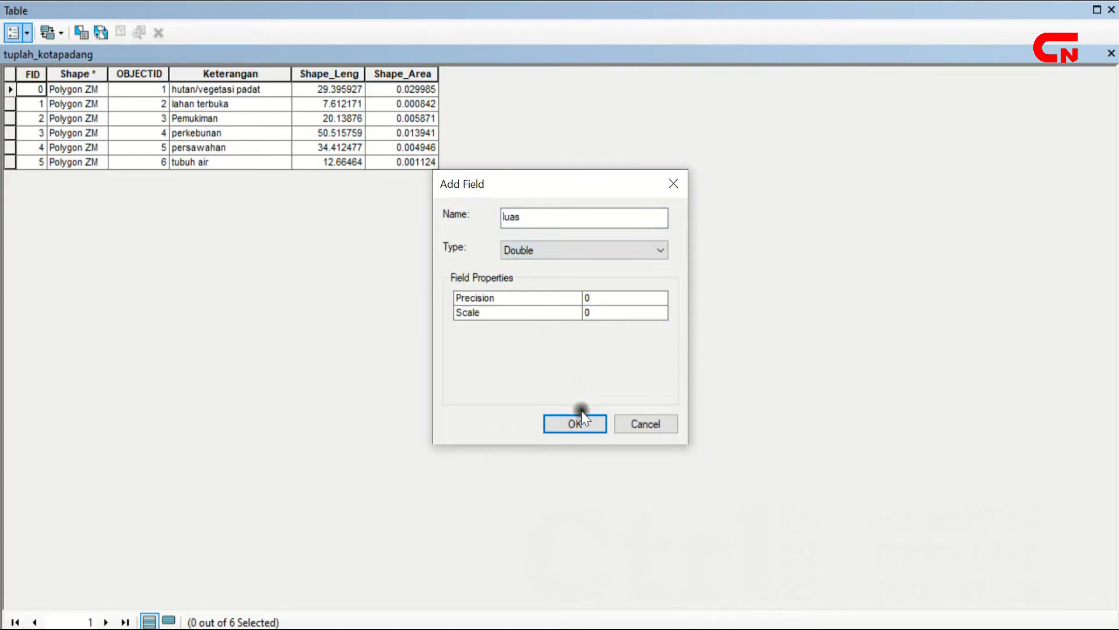
left_click(578, 424)
right_click(507, 72)
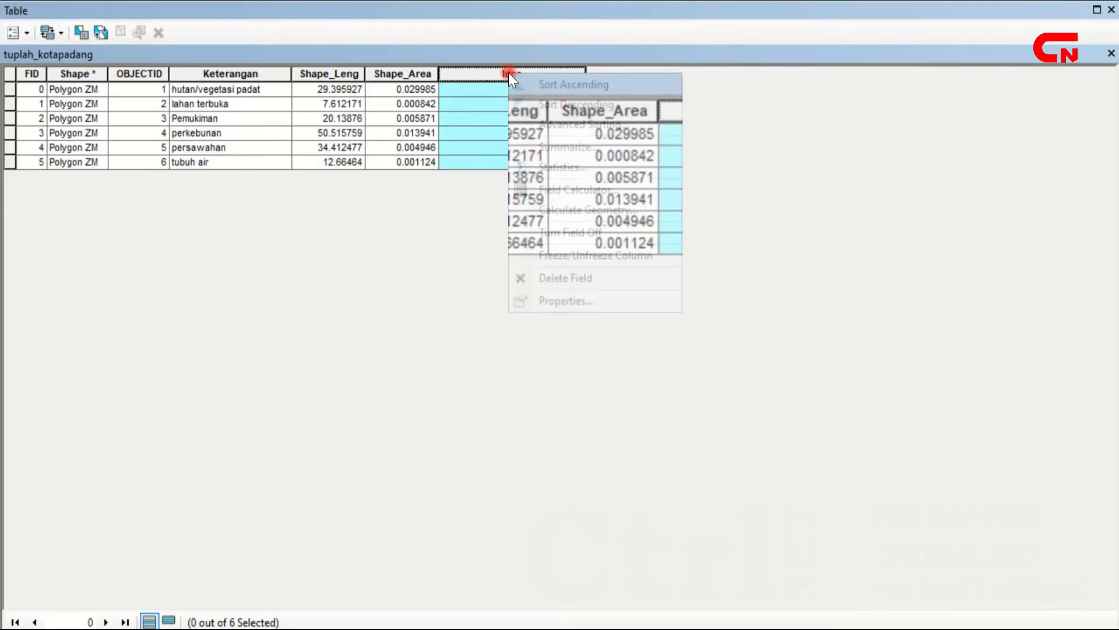
left_click(628, 212)
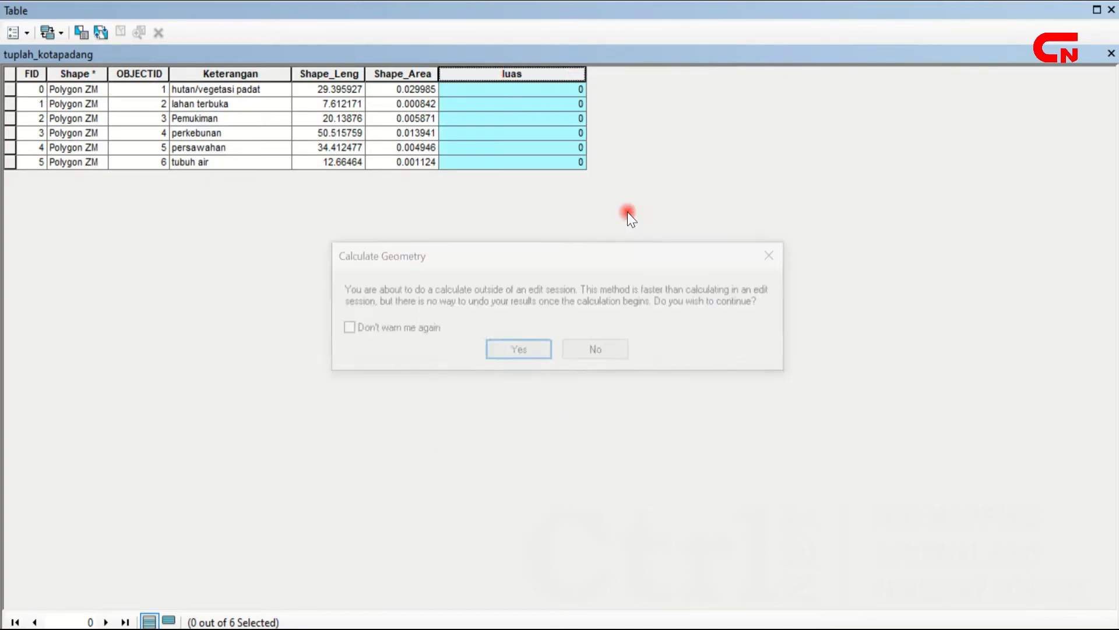
left_click(522, 352)
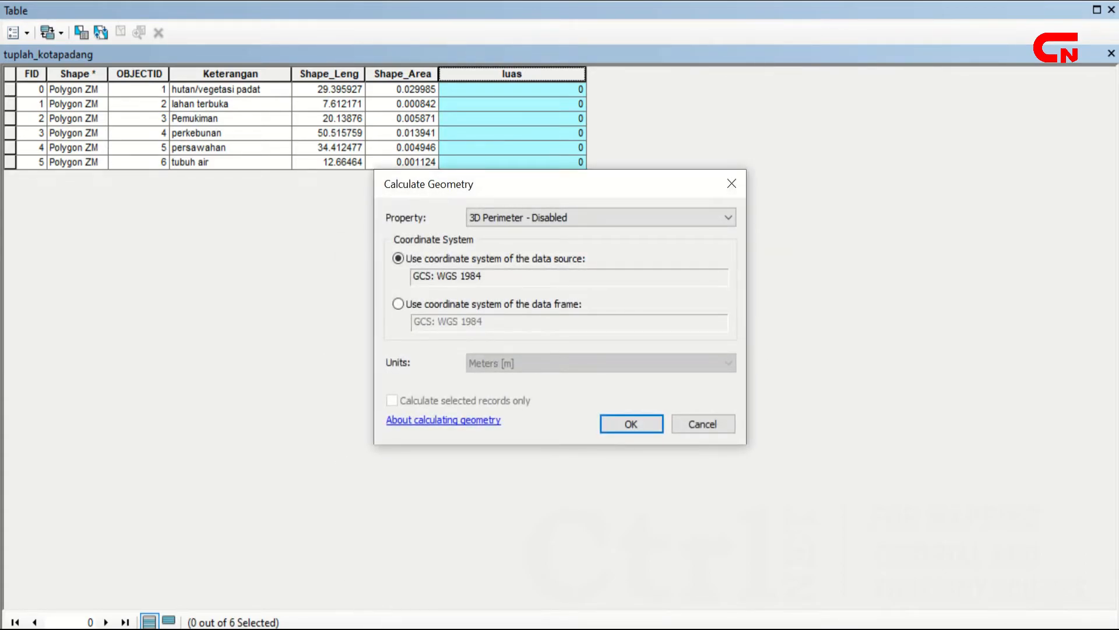
left_click(634, 220)
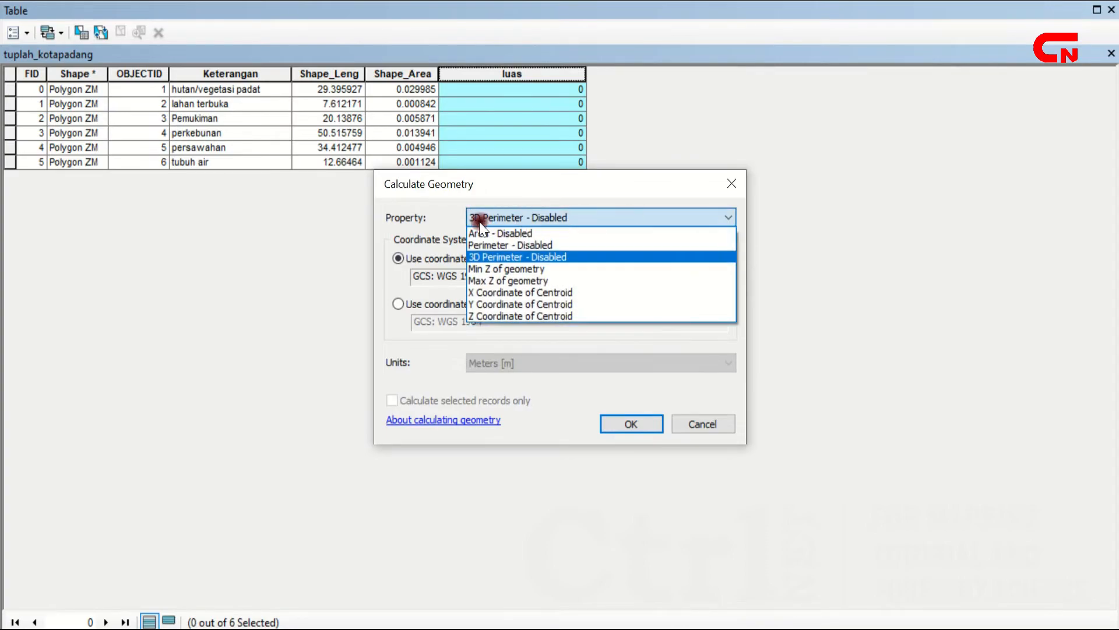
left_click(508, 234)
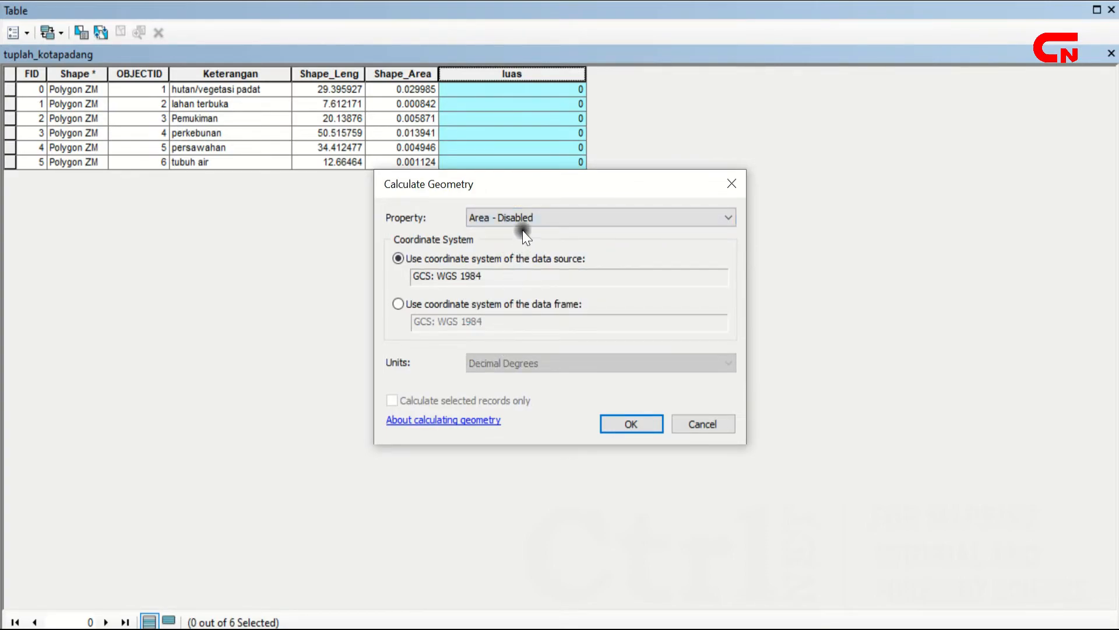
left_click(732, 184)
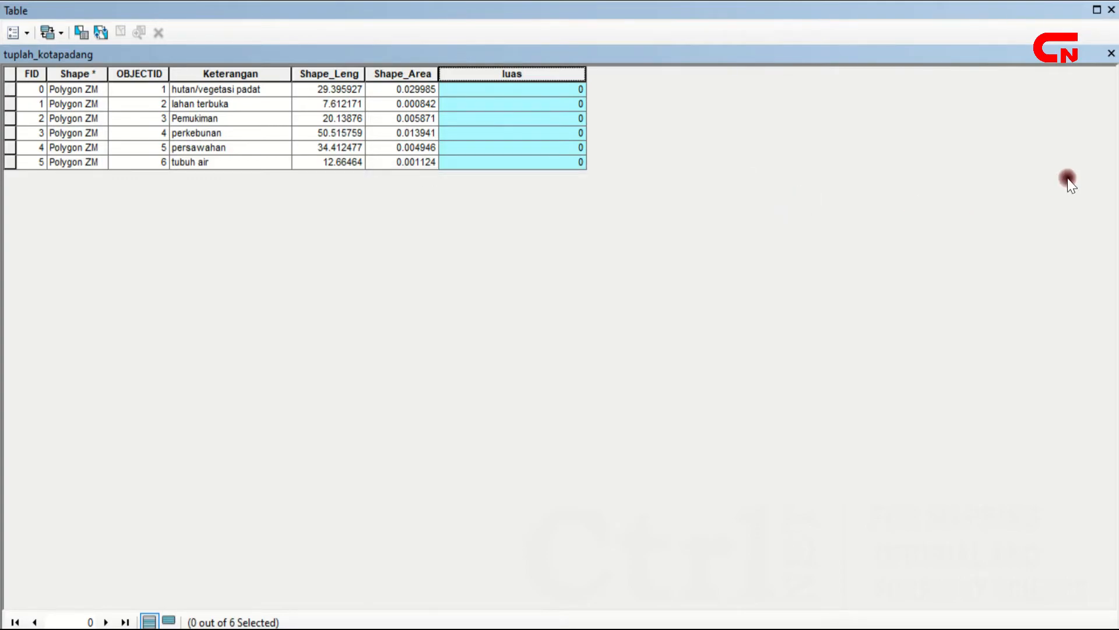
Step: Close the attribute table and set the data frame's coordinate system to WGS 1984 UTM Zone 47S
left_click(1111, 53)
left_click(51, 165)
right_click(50, 164)
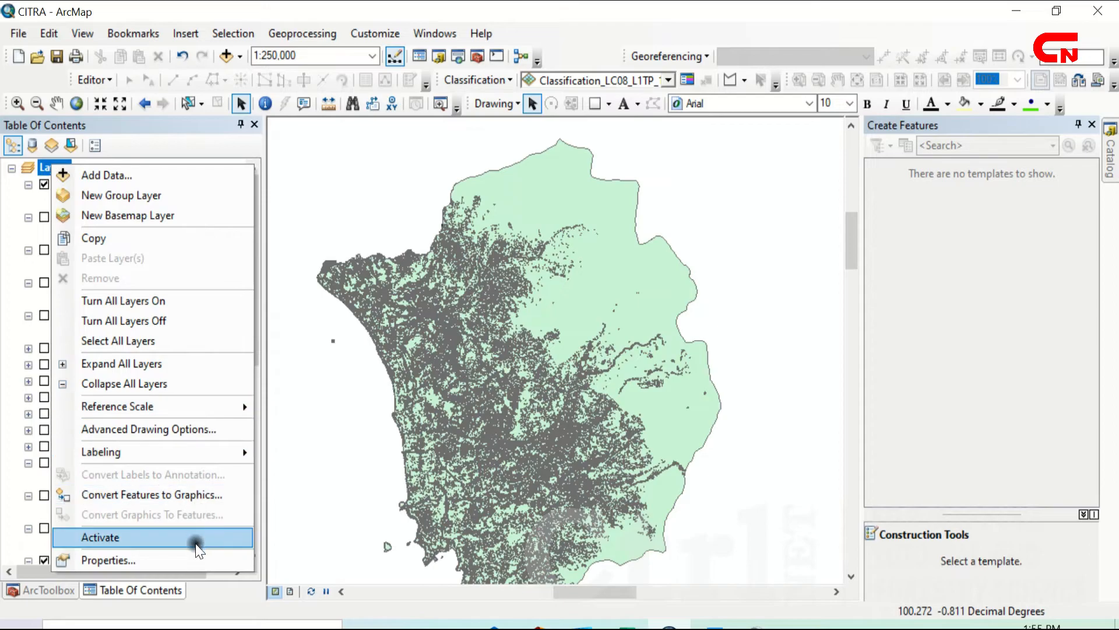
left_click(196, 561)
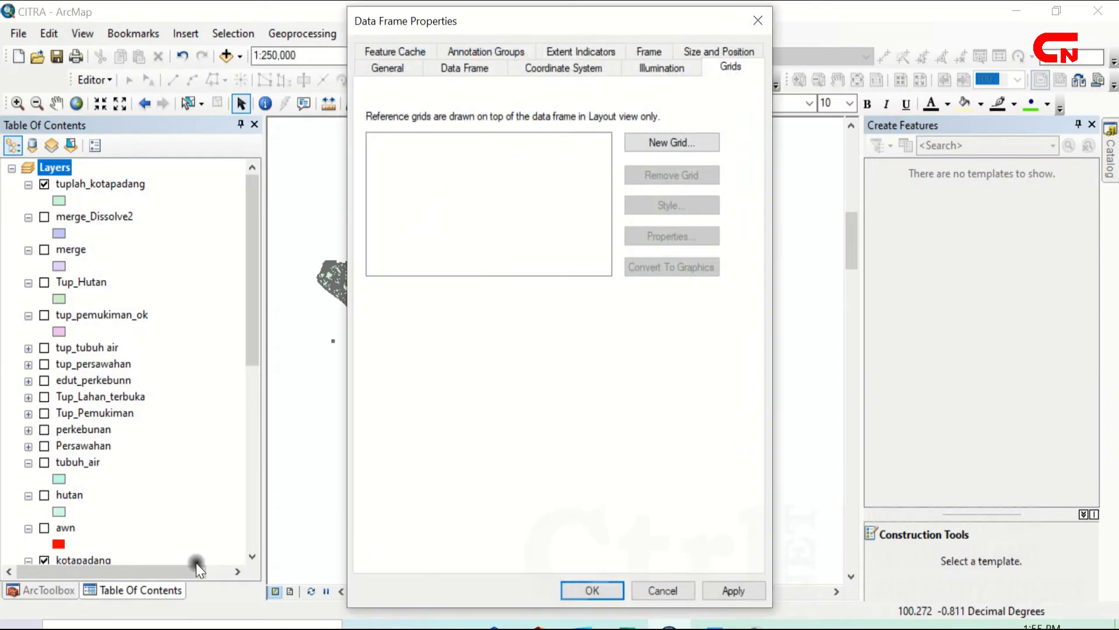
left_click(537, 68)
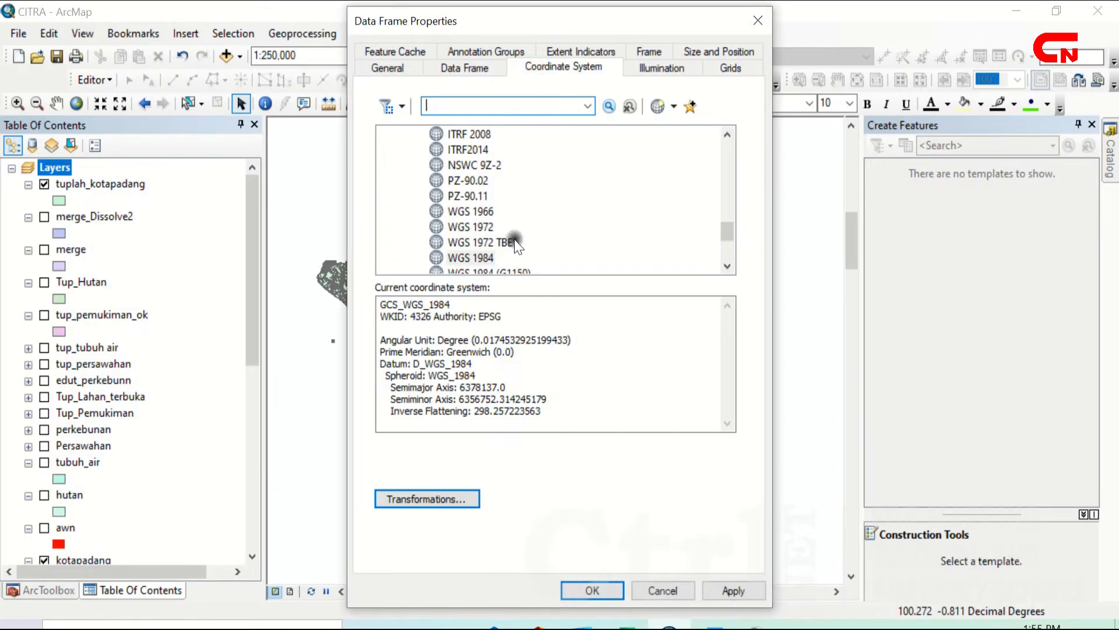
left_click(487, 257)
scroll(474, 254, "down", 3)
double_click(483, 243)
scroll(490, 234, "down", 3)
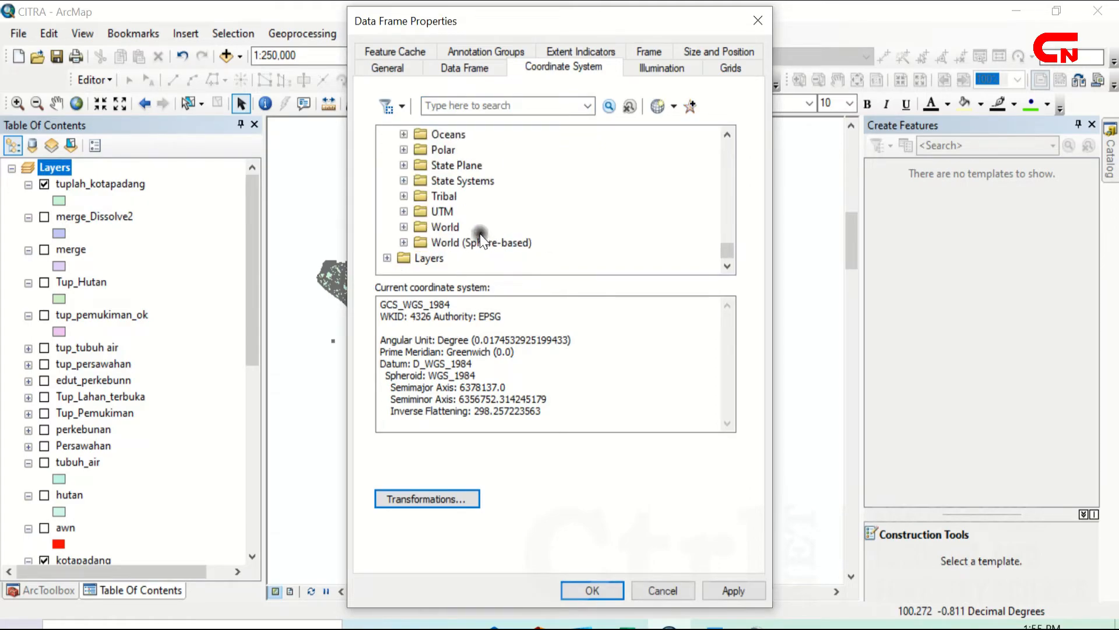
double_click(442, 213)
scroll(449, 214, "down", 2)
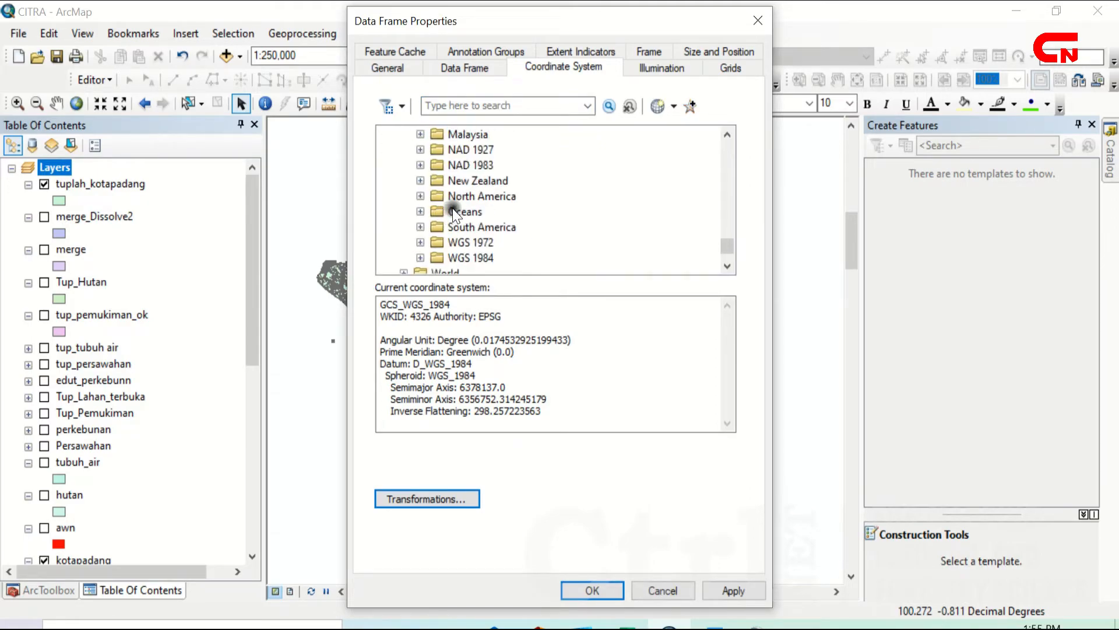
double_click(476, 257)
scroll(472, 233, "down", 2)
left_click(509, 210)
double_click(510, 210)
scroll(513, 208, "down", 9)
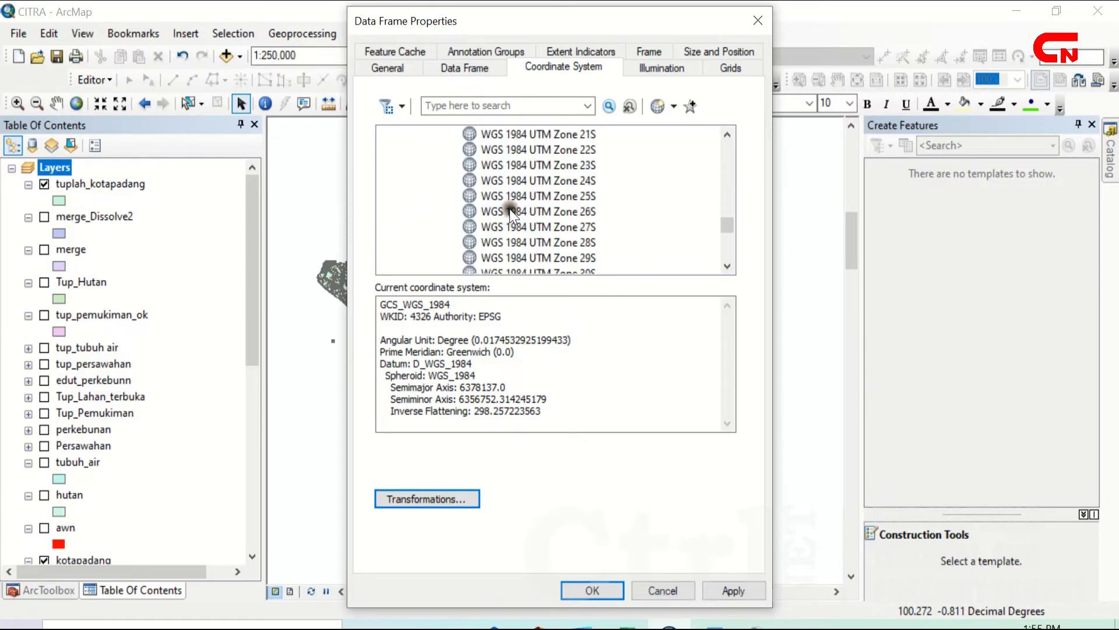
scroll(516, 204, "down", 5)
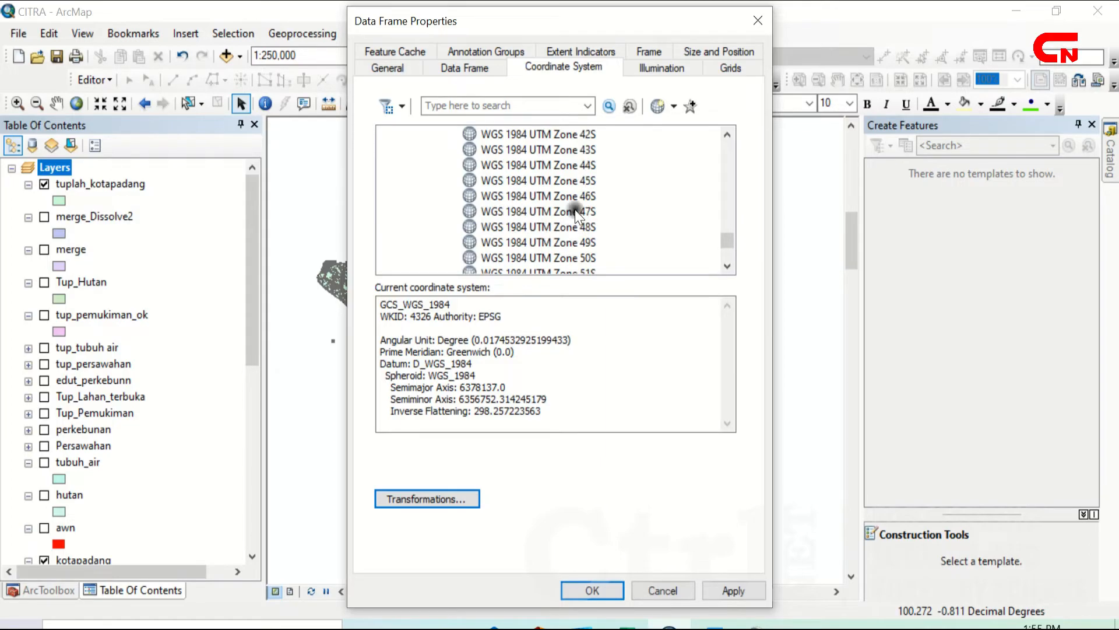
left_click(574, 212)
left_click(591, 590)
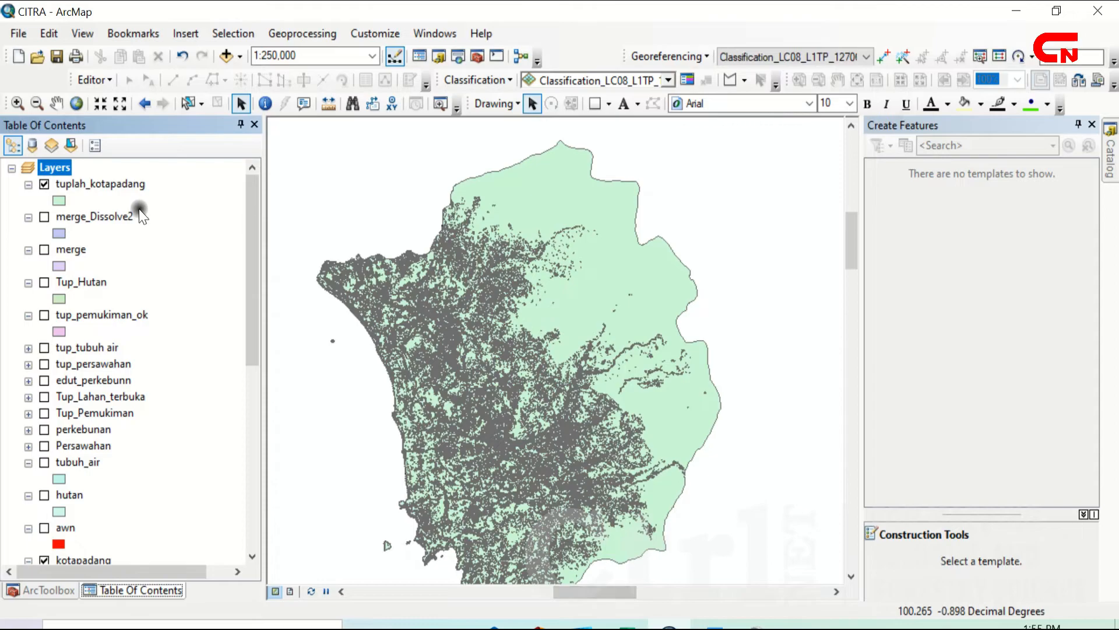
Step: Calculate the luas field of tuplah_kotapadang as area in hectares, using the data frame's WGS 1984 UTM Zone 47S coordinate system
right_click(127, 185)
left_click(201, 237)
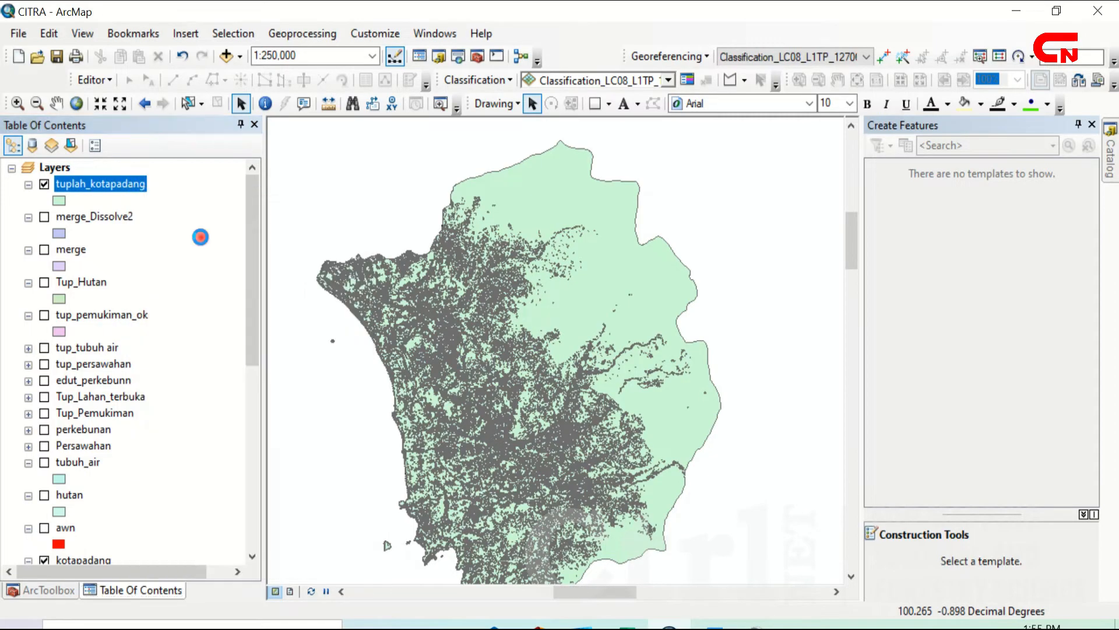
right_click(470, 70)
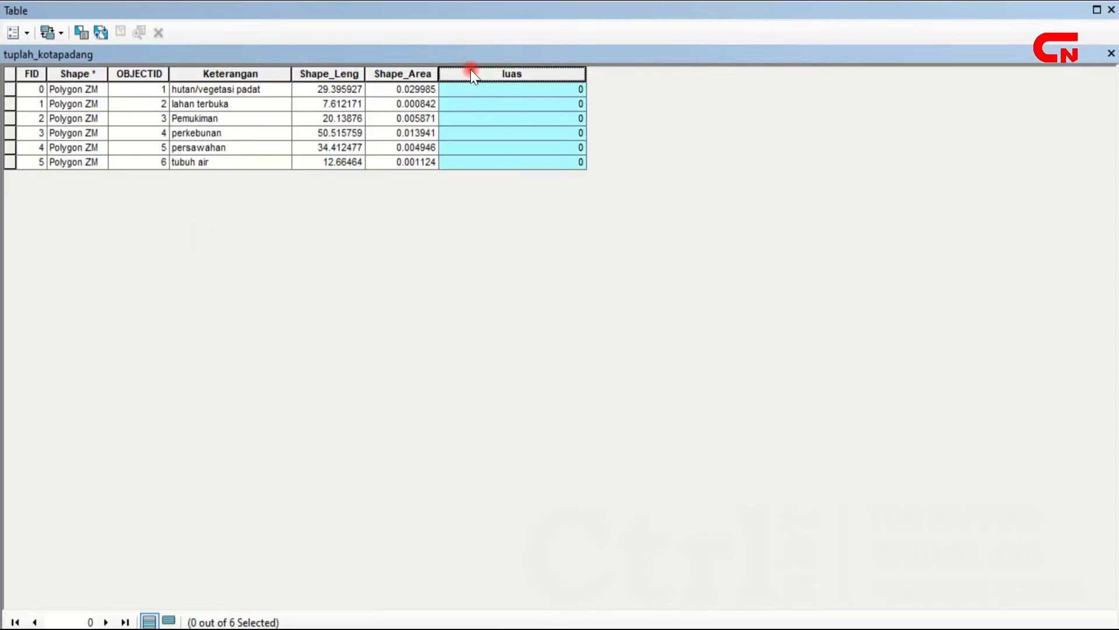
right_click(452, 74)
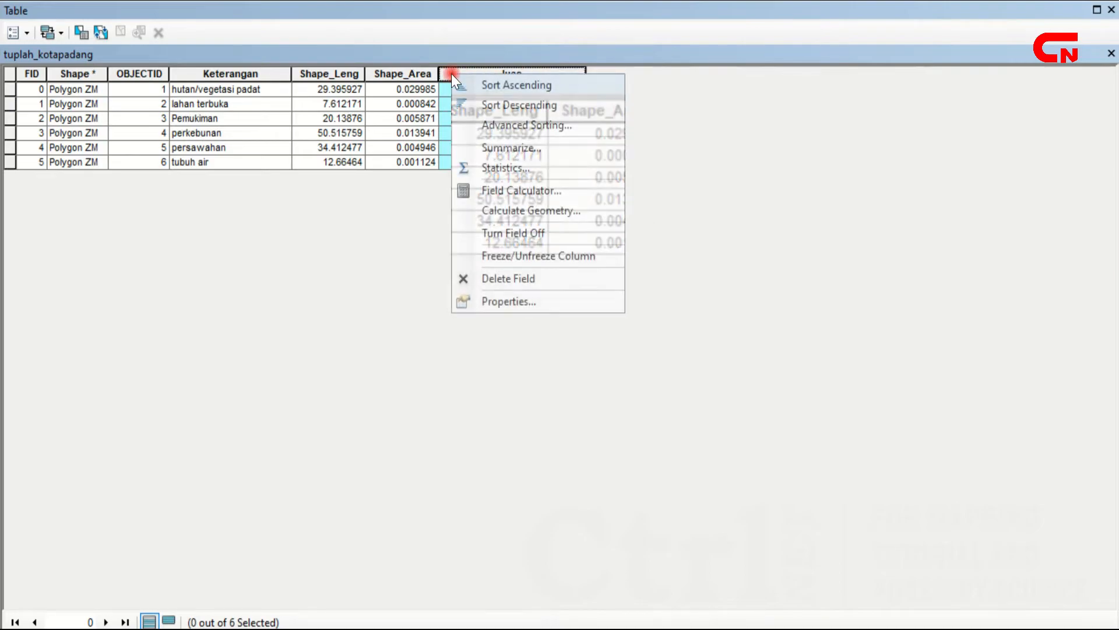
left_click(547, 222)
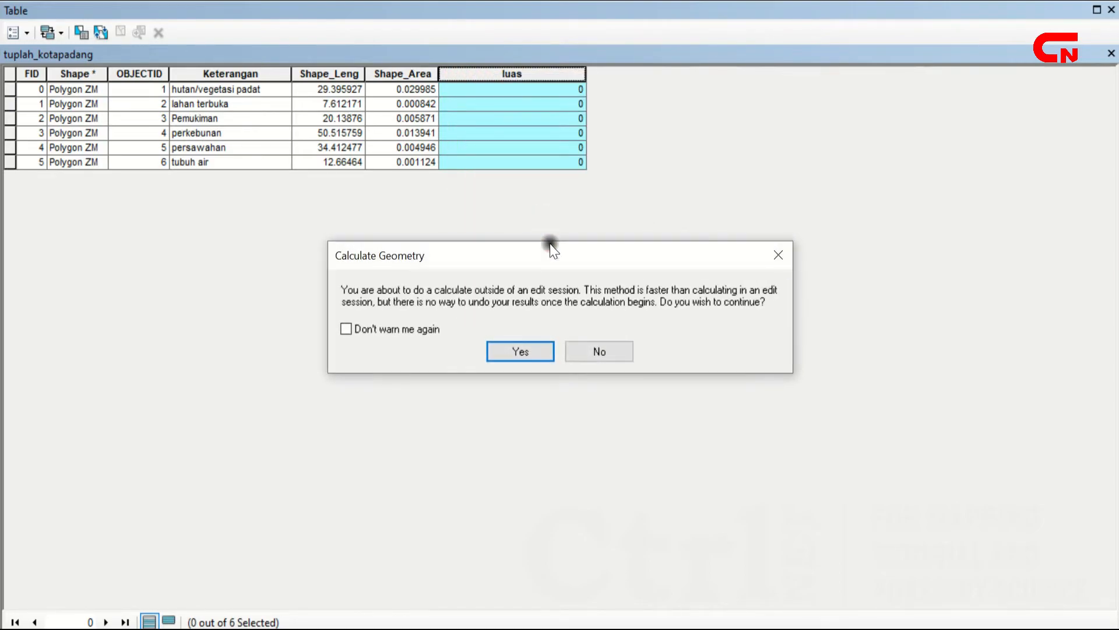
left_click(529, 344)
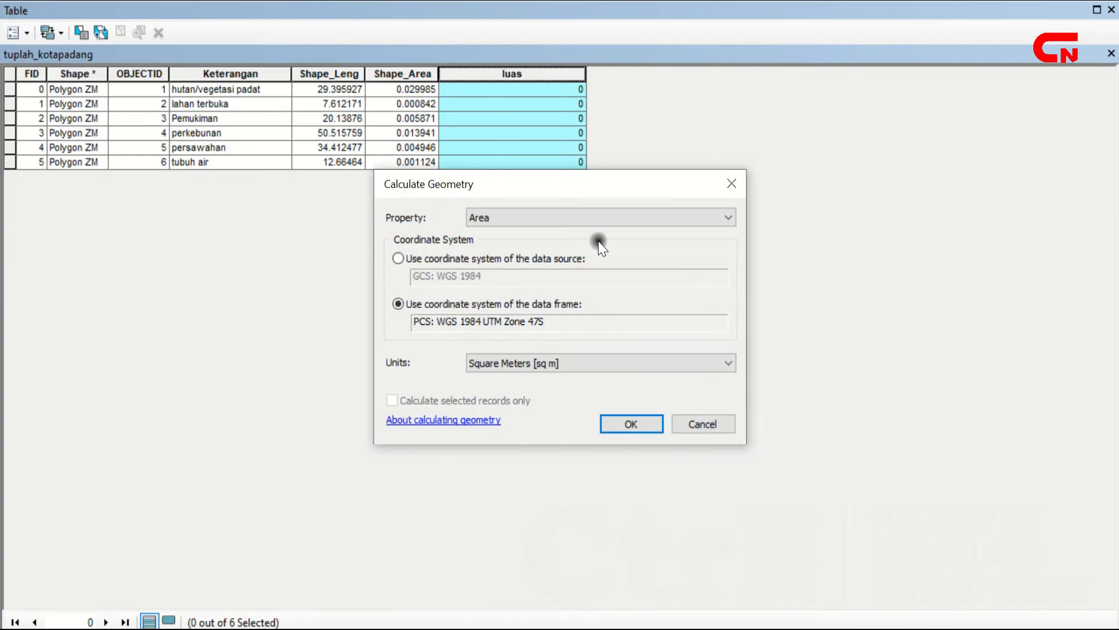
left_click(606, 221)
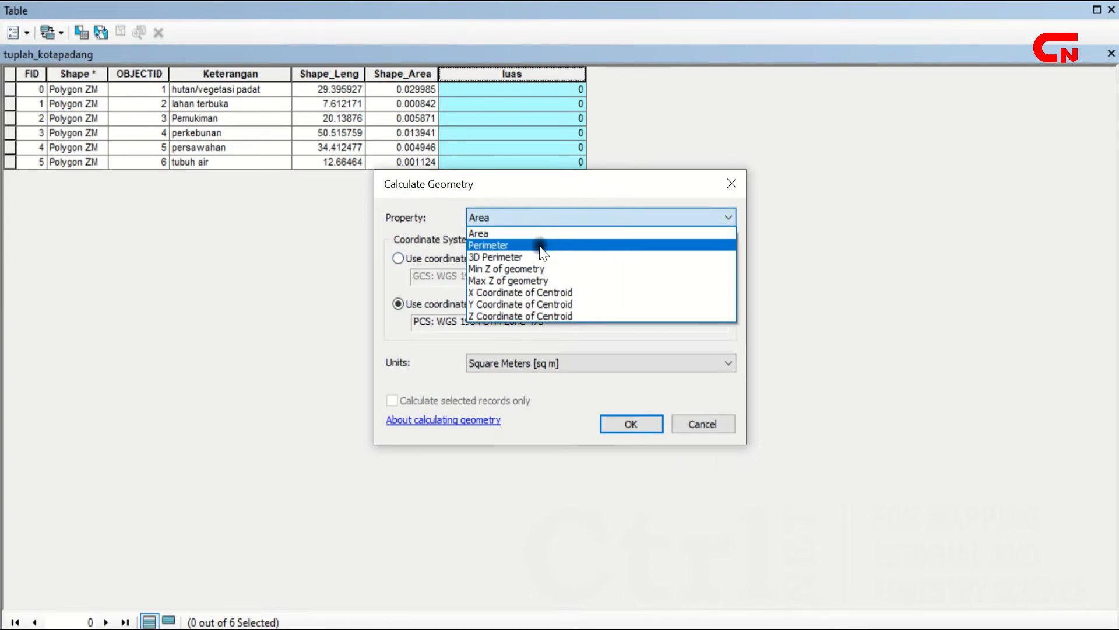
left_click(519, 234)
left_click(572, 364)
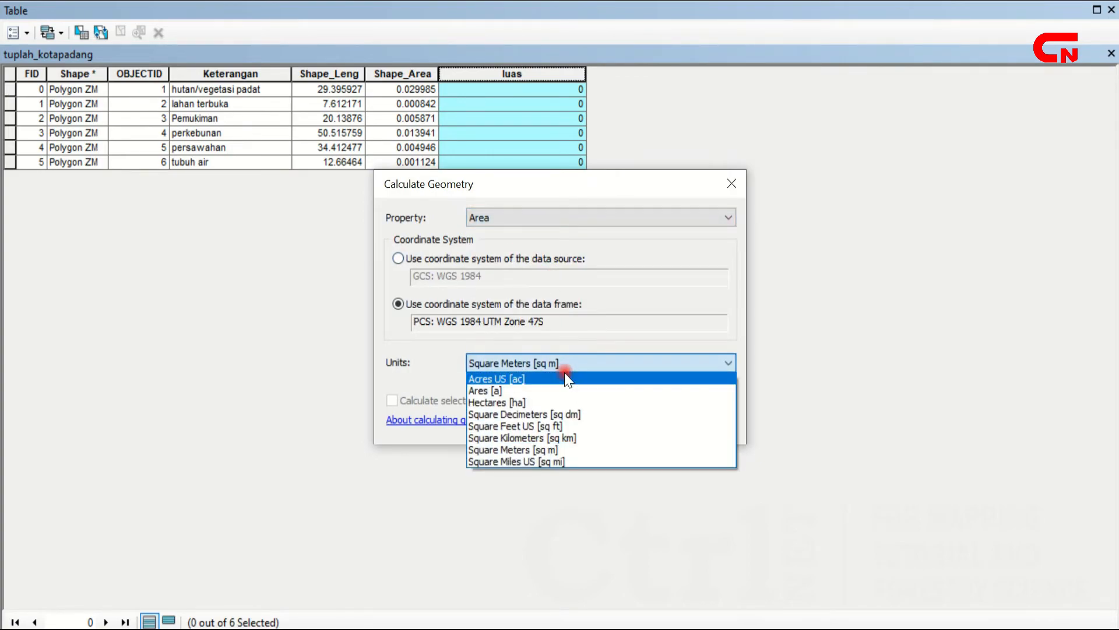
left_click(525, 402)
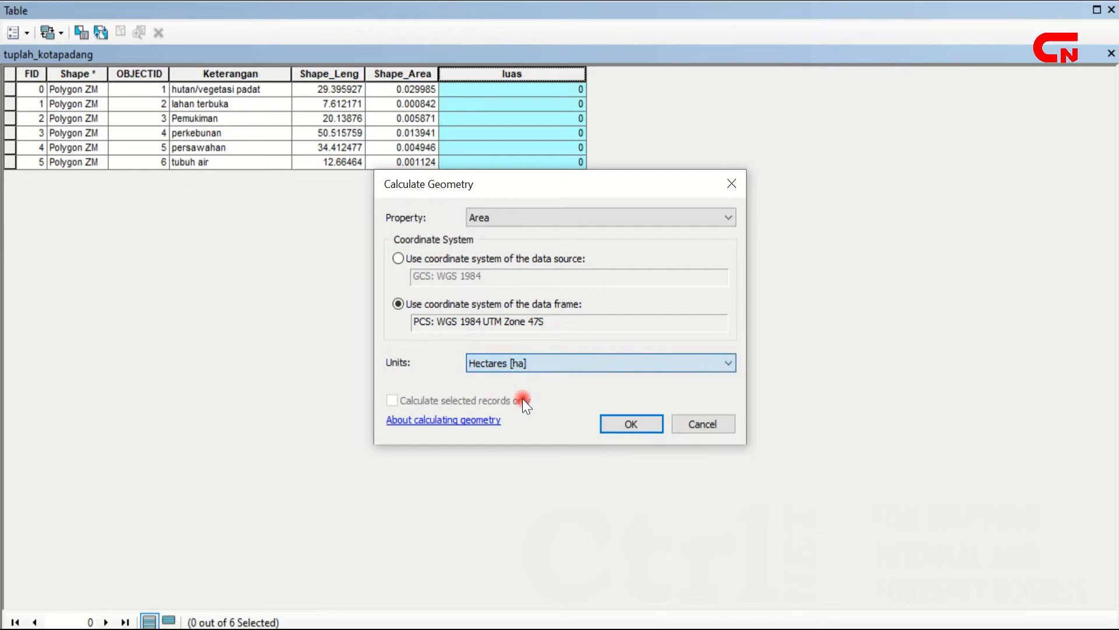
left_click(633, 424)
left_click(522, 350)
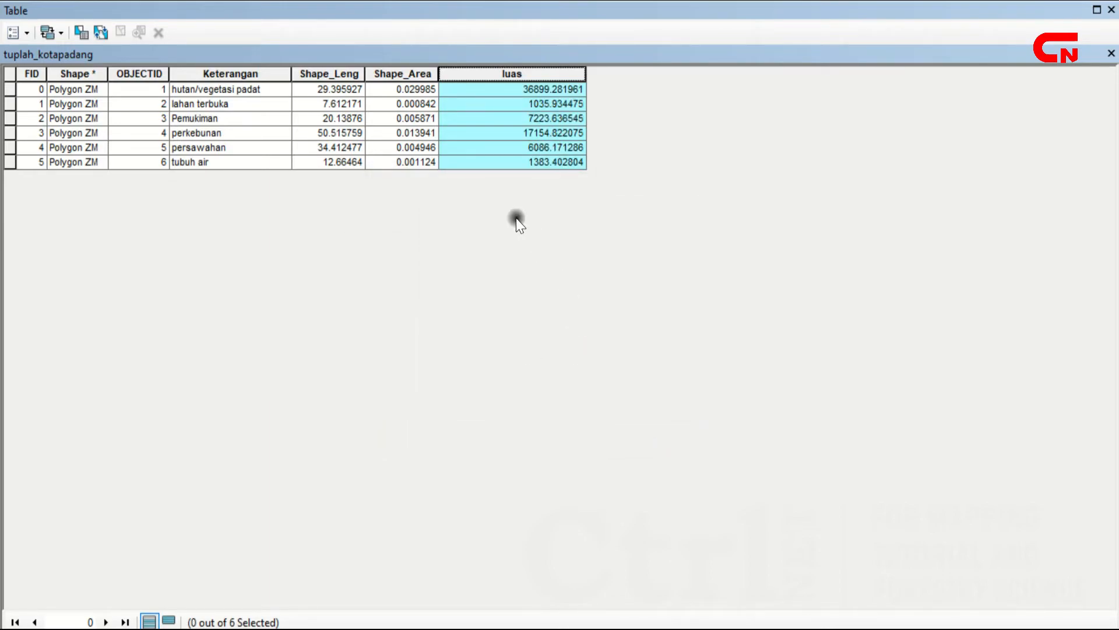
Step: Examine the luas values of the individual land-cover classes, clear the row selection and close the attribute table
left_click(481, 151)
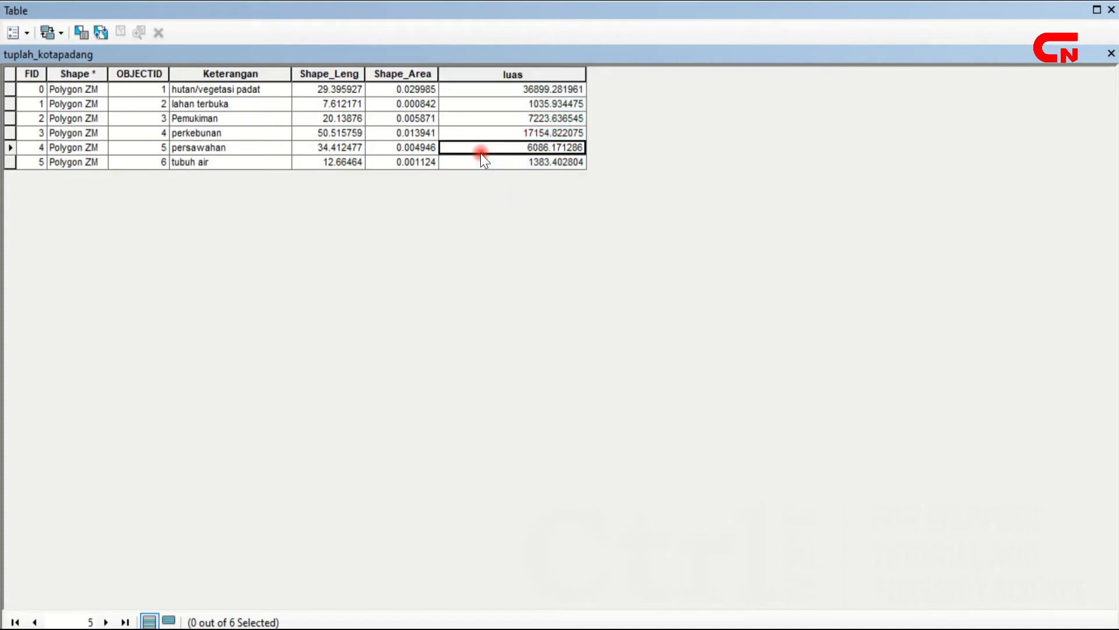
left_click(8, 88)
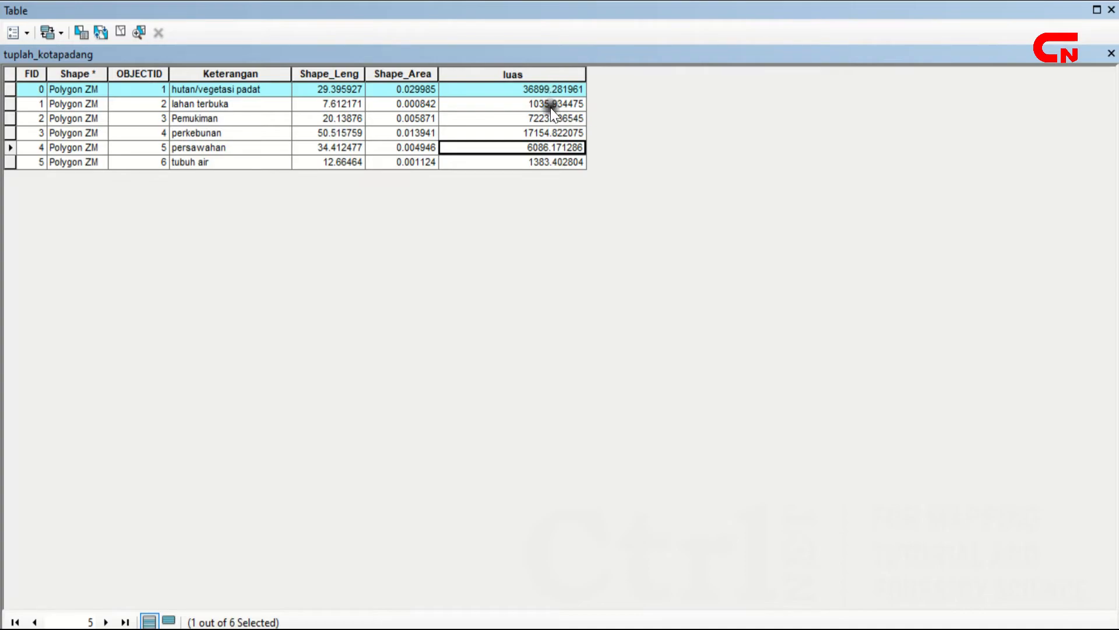
left_click(9, 104)
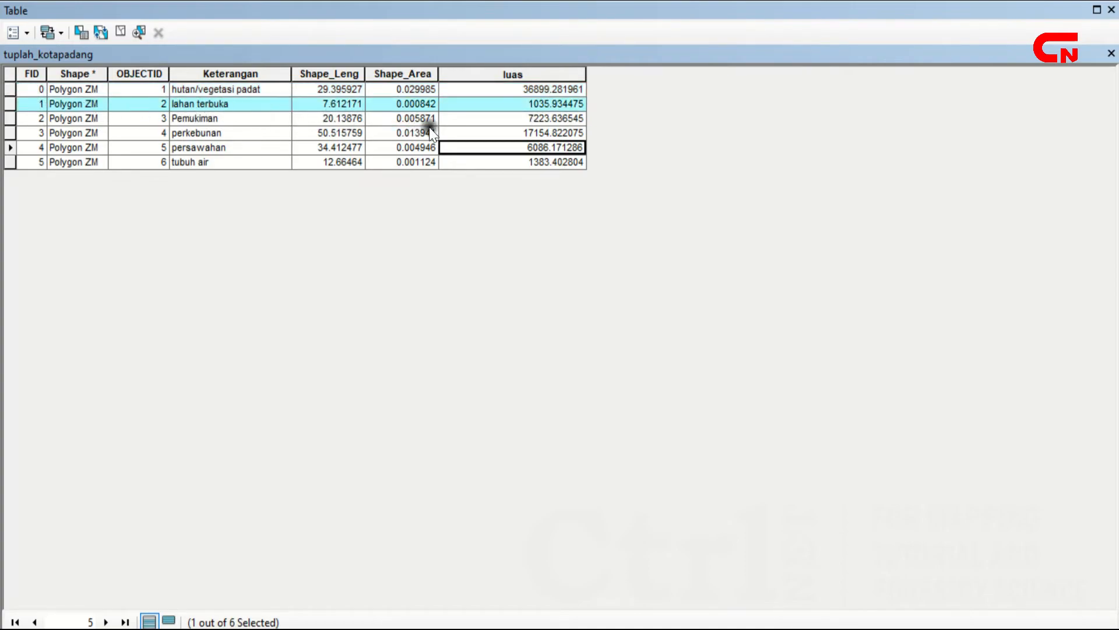
left_click(537, 119)
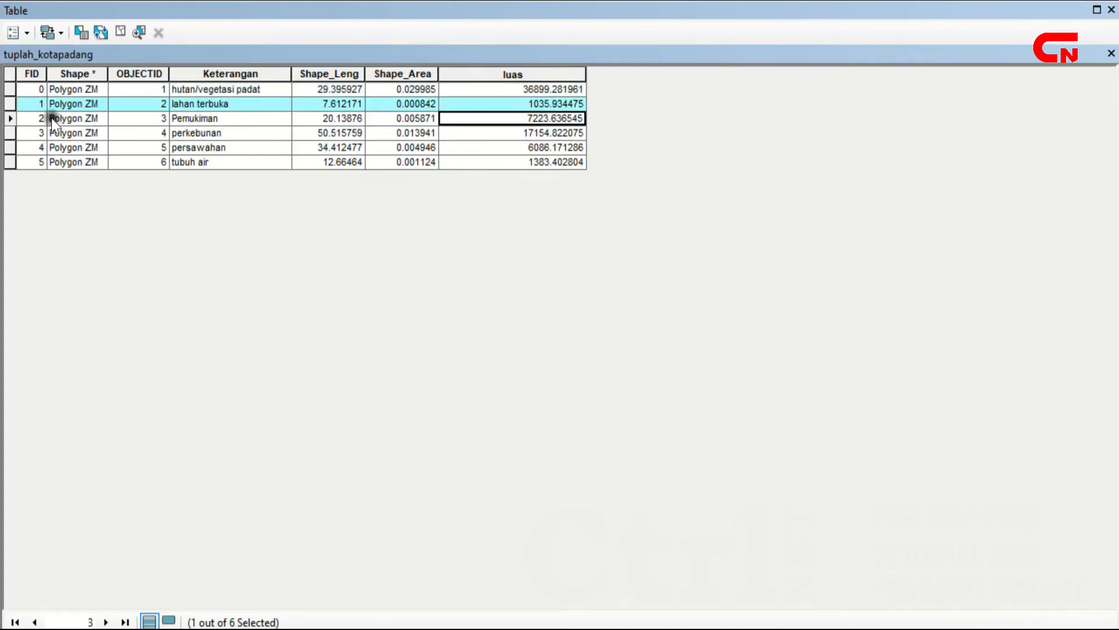
left_click(9, 133)
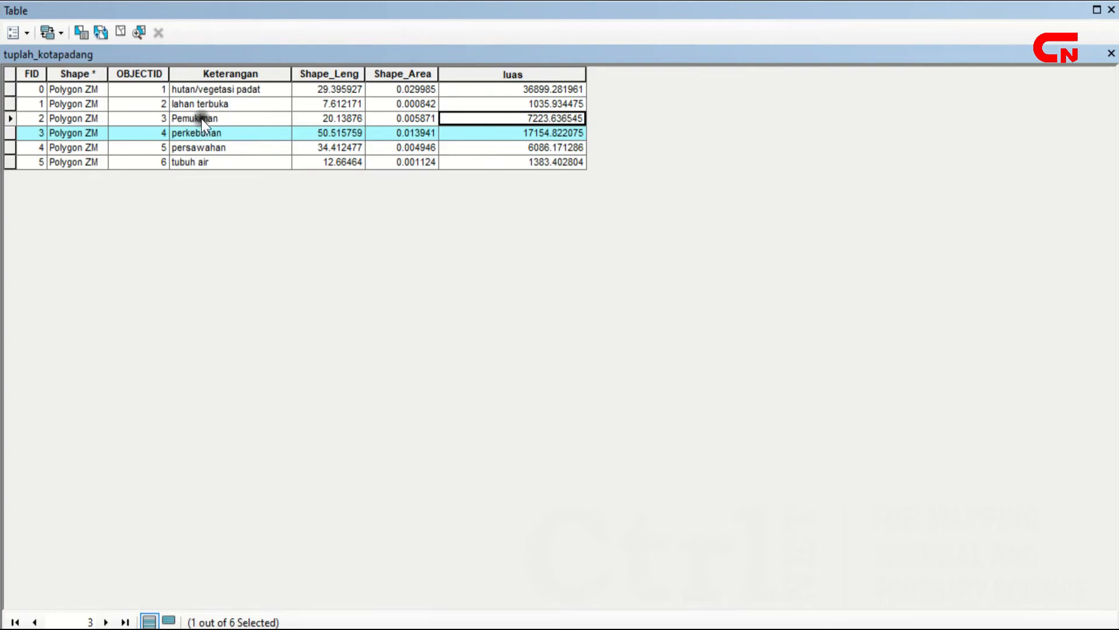
left_click(9, 74)
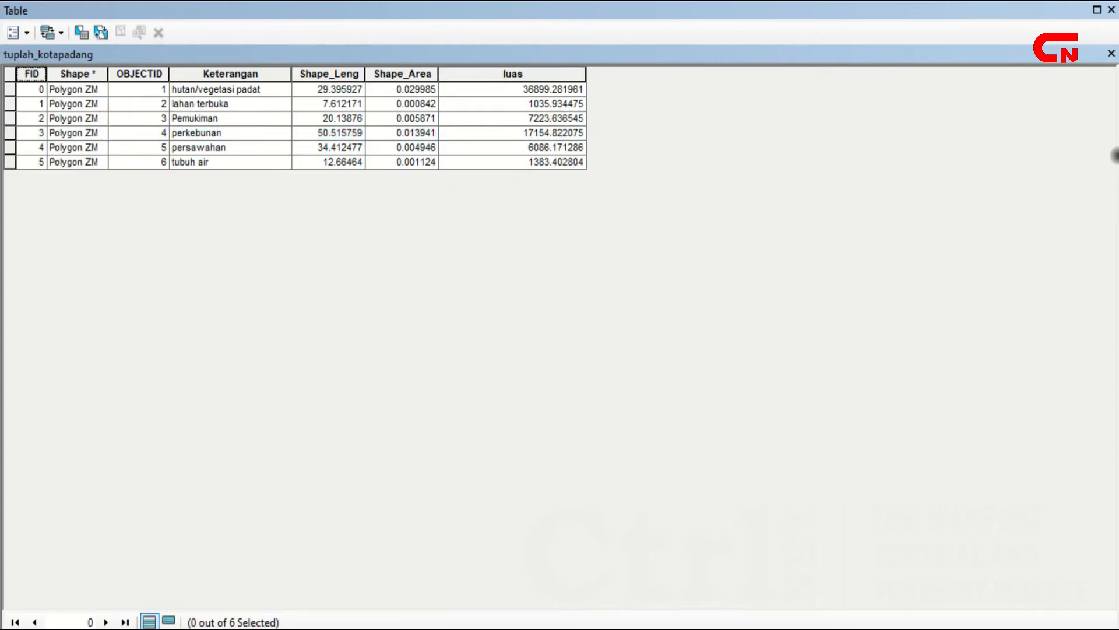
left_click(1111, 53)
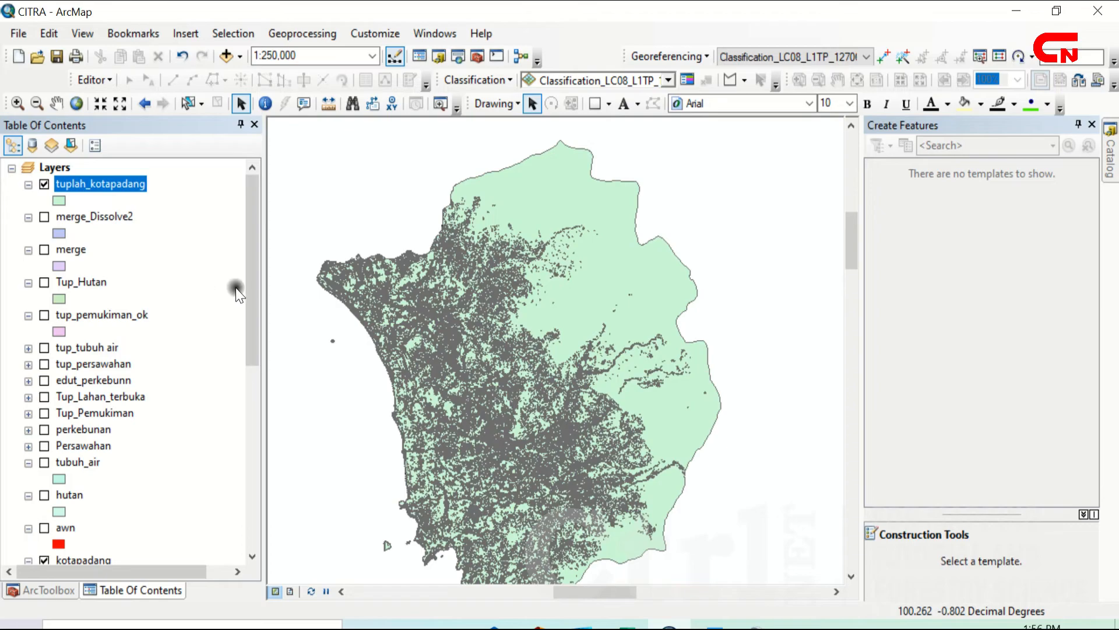
Step: Zoom to the tuplah_kotapadang layer, close Create Features and bring the whole city area into view
left_click(36, 106)
left_click_drag(348, 190, 706, 565)
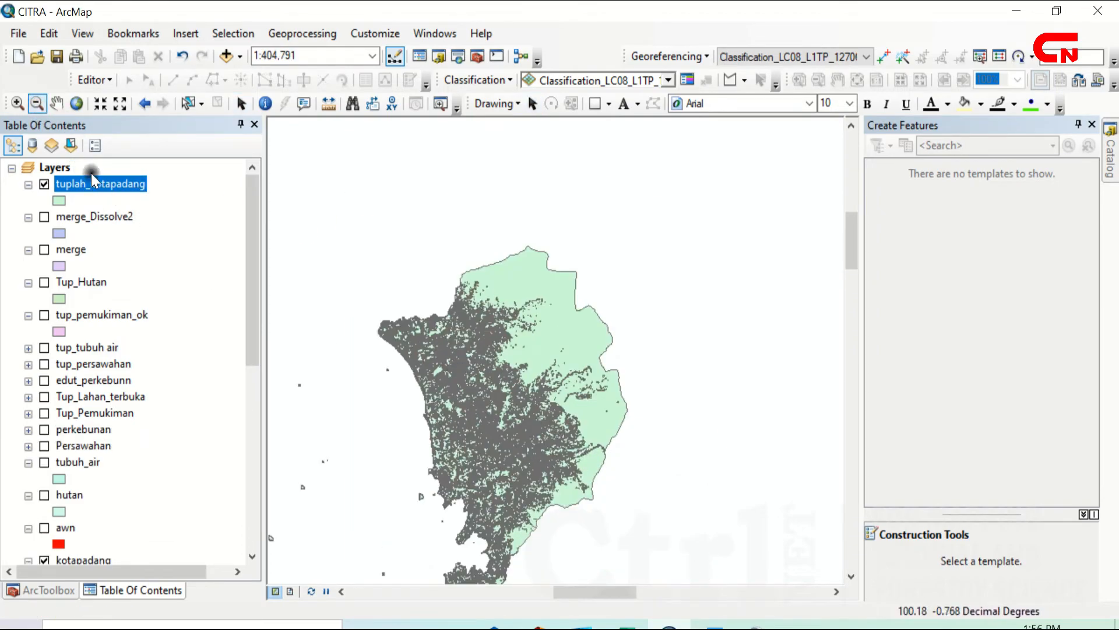
right_click(105, 184)
left_click(169, 281)
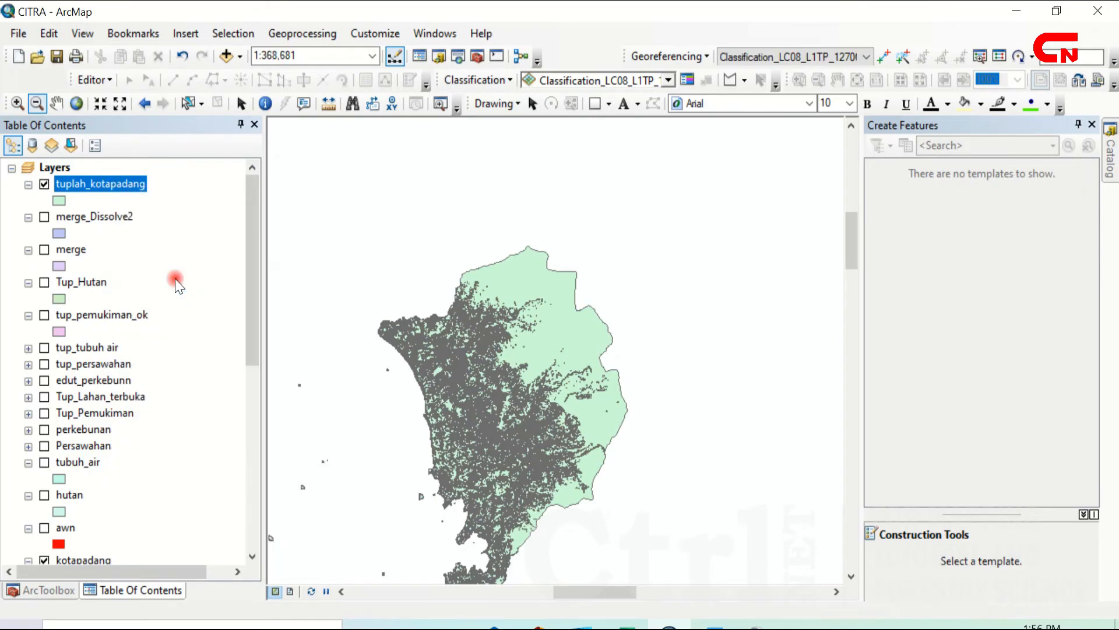
left_click(1077, 125)
left_click_drag(641, 325, 751, 332)
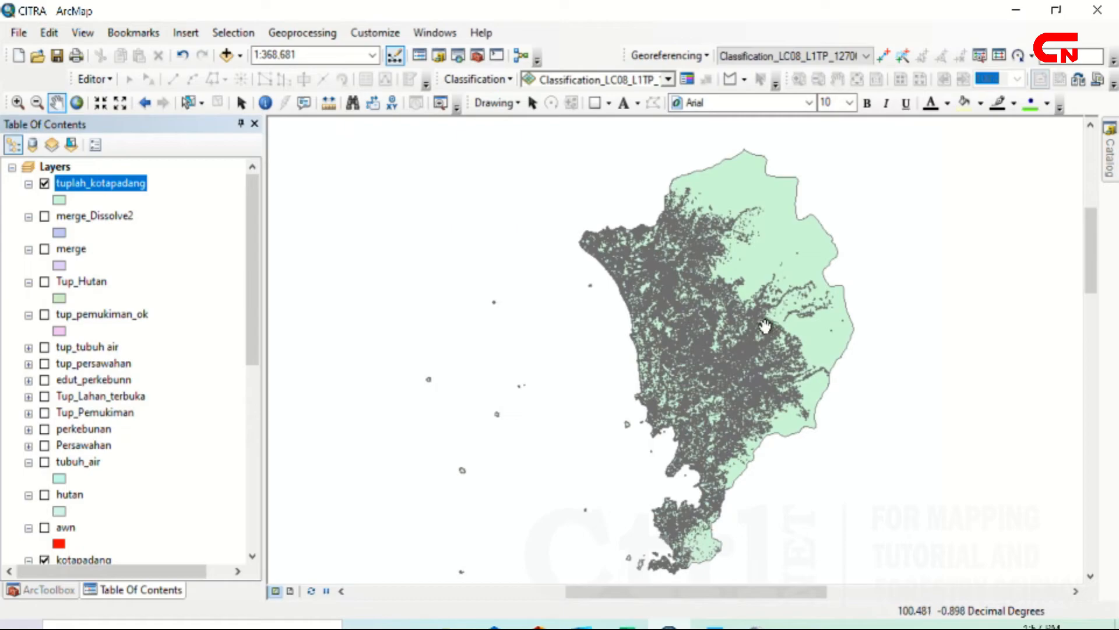
Step: Symbolize tuplah_kotapadang by unique values of the Keterangan field, adding all values and excluding <all other values>
right_click(102, 182)
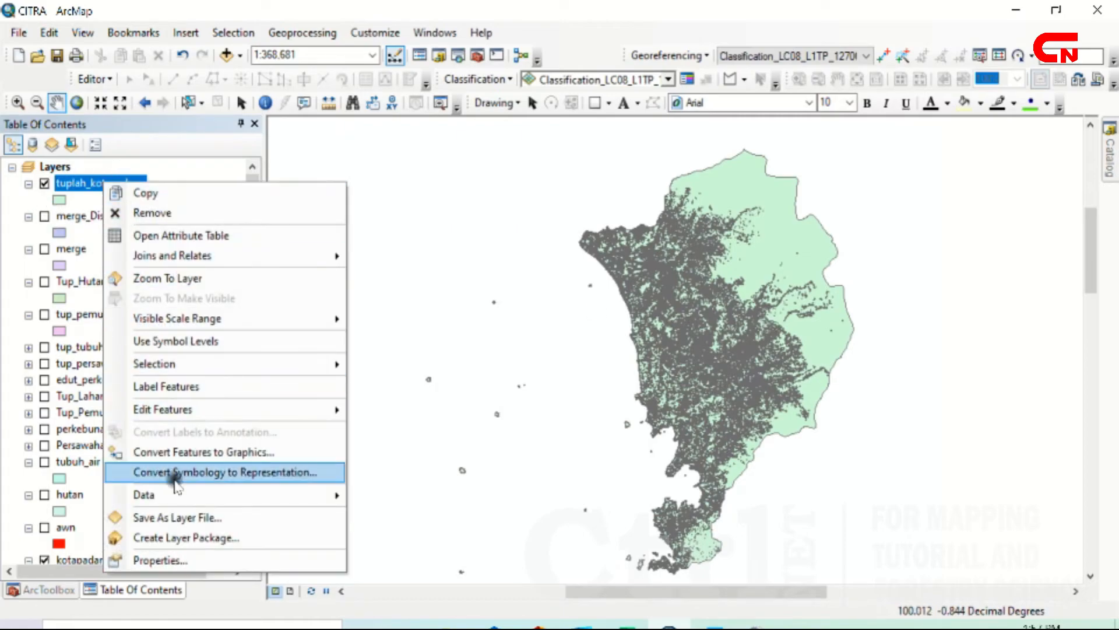
left_click(180, 564)
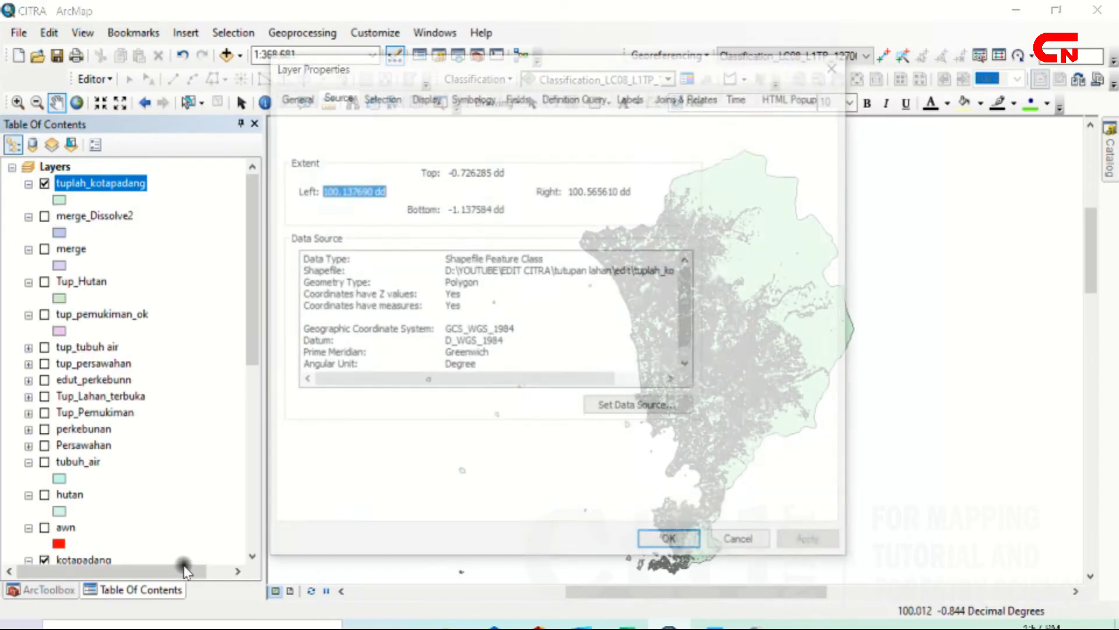
left_click(473, 96)
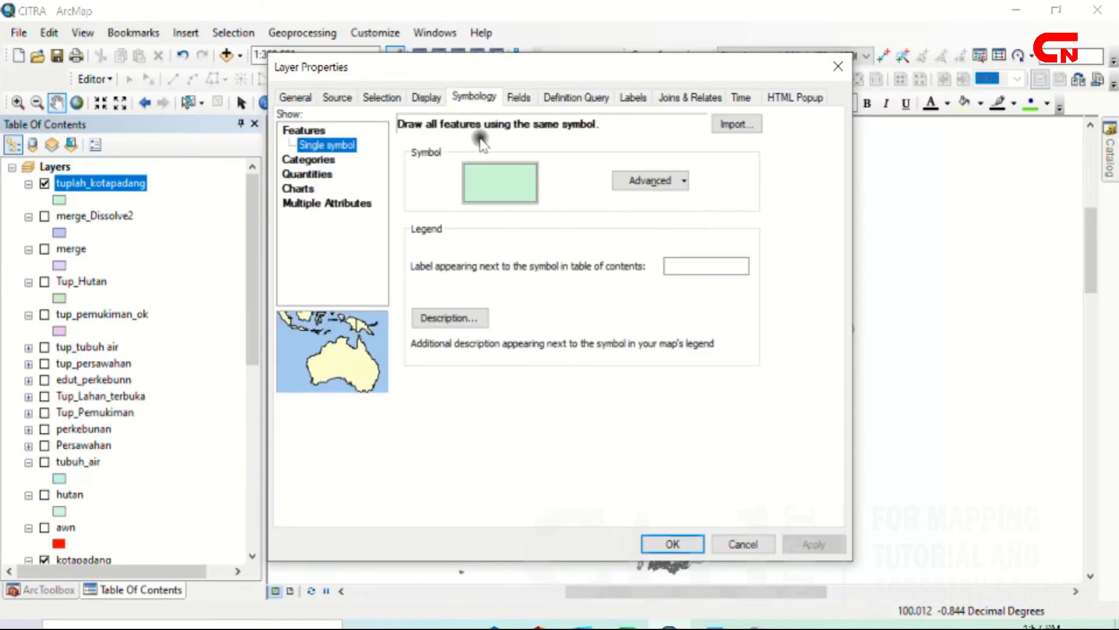
left_click(309, 145)
left_click(558, 161)
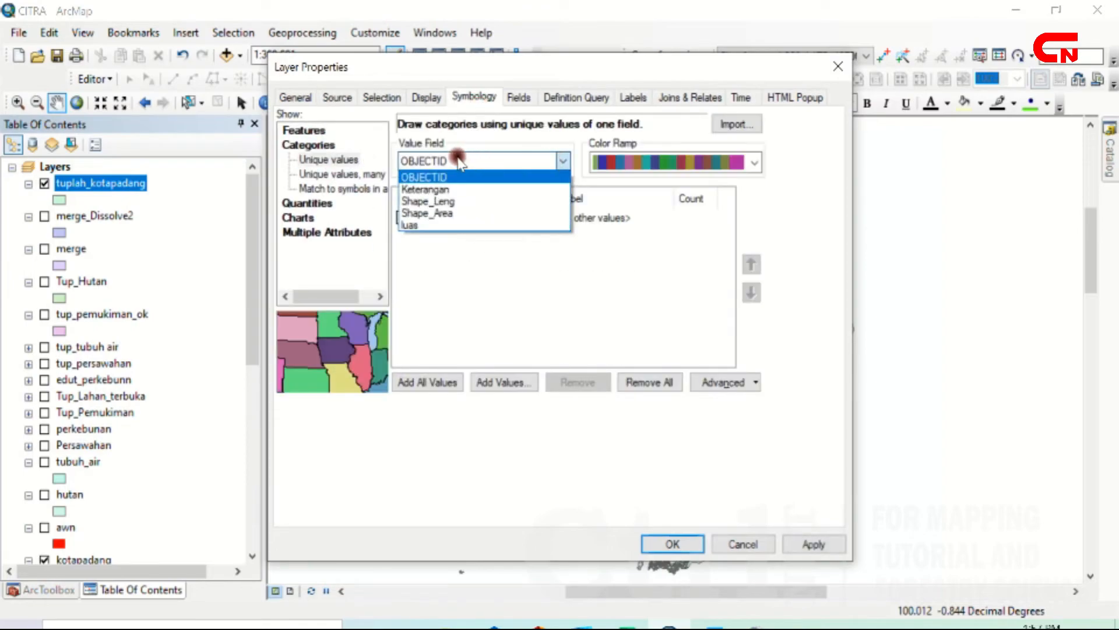
left_click(435, 190)
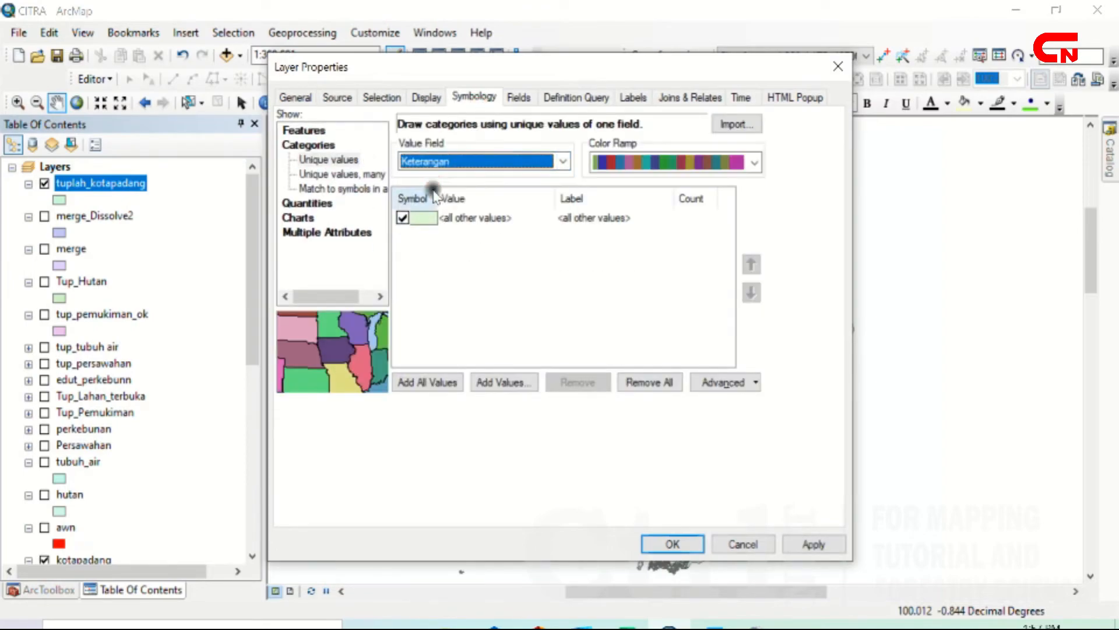
left_click(450, 382)
left_click(402, 218)
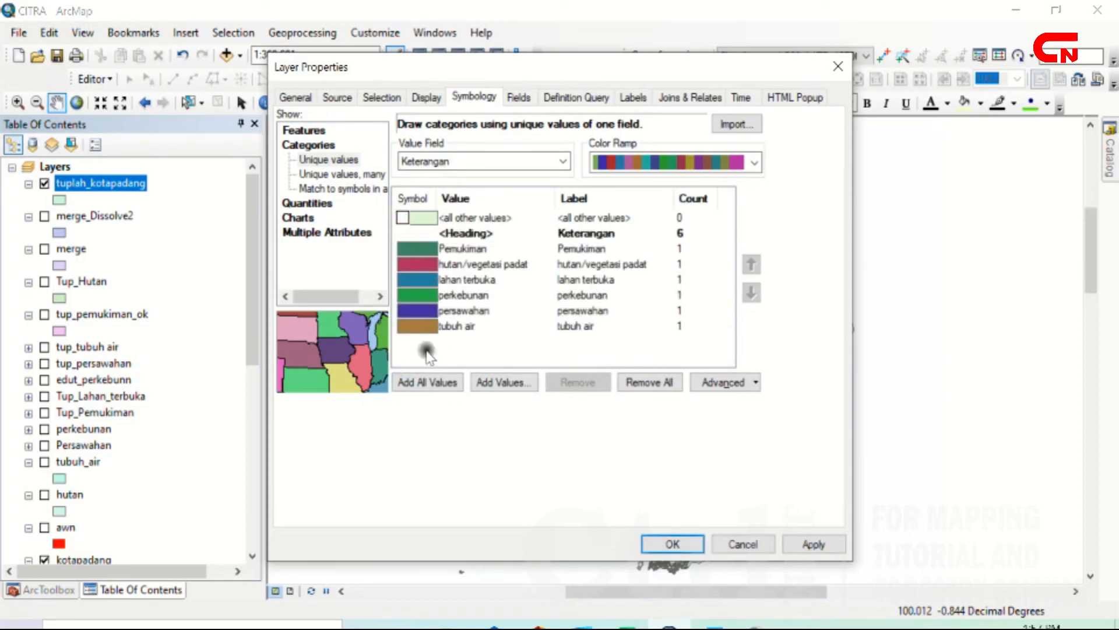
Step: Give the Pemukiman class symbol an orange fill and no outline colour
double_click(418, 241)
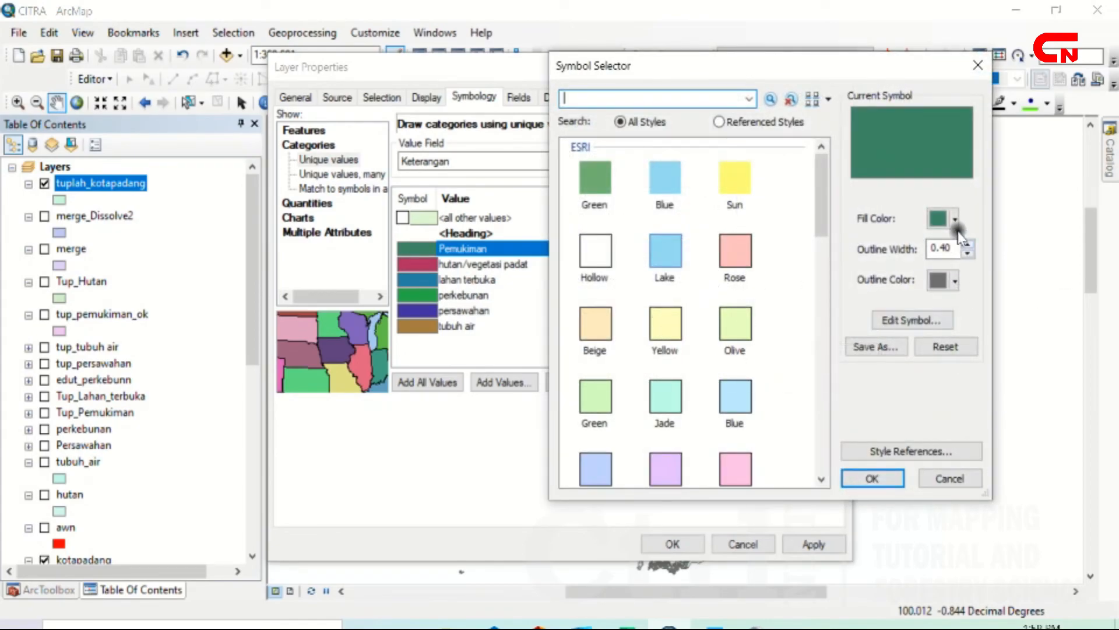
left_click(955, 219)
left_click(986, 304)
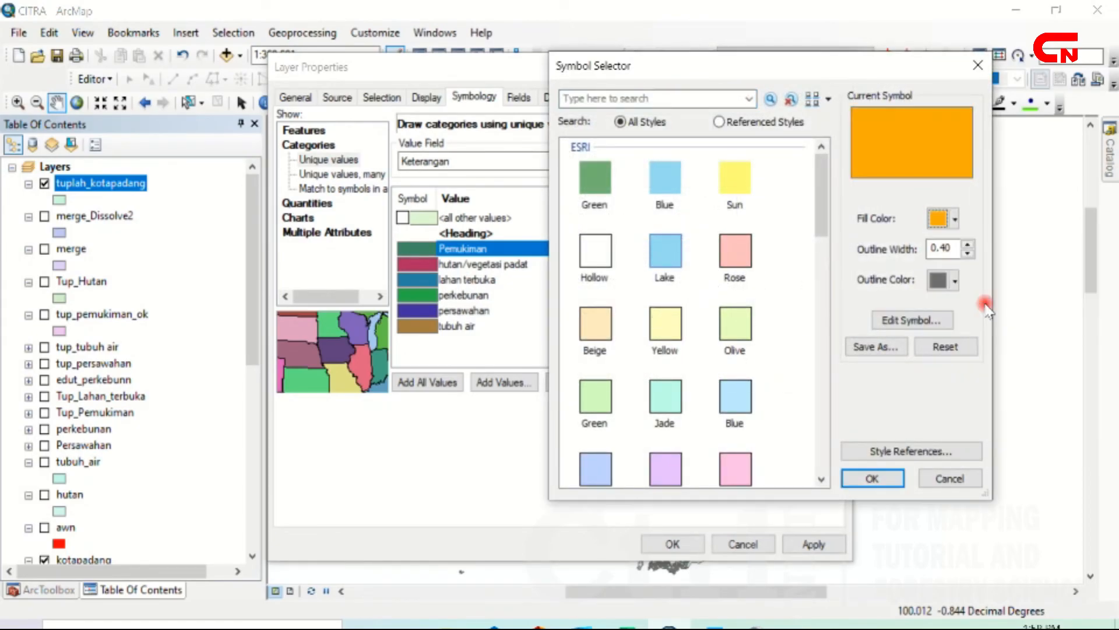
left_click(955, 281)
left_click(956, 304)
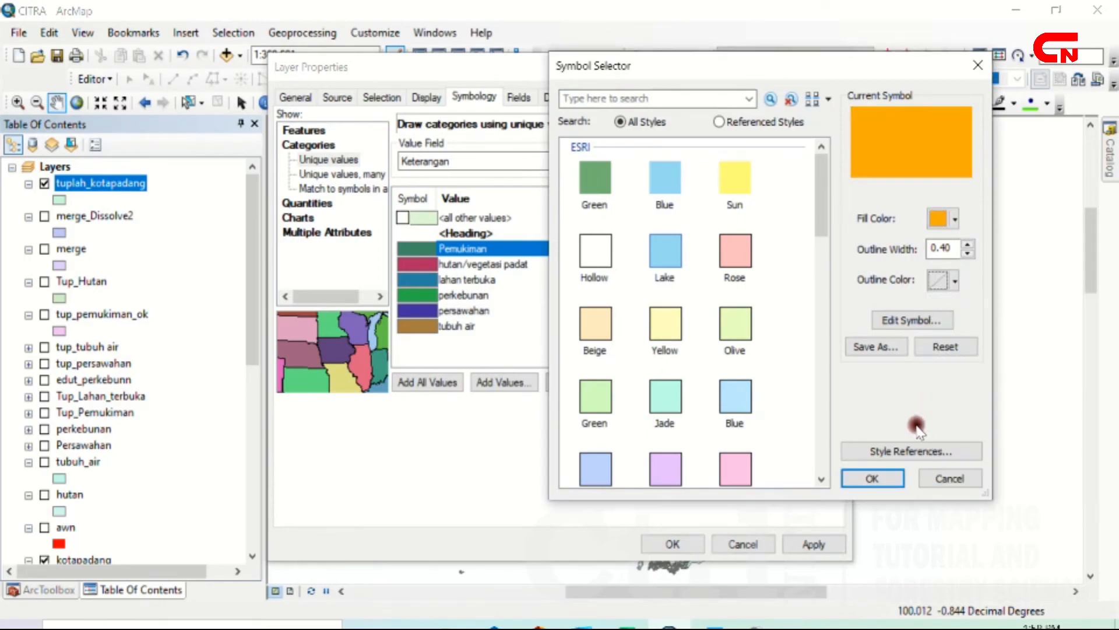
left_click(873, 478)
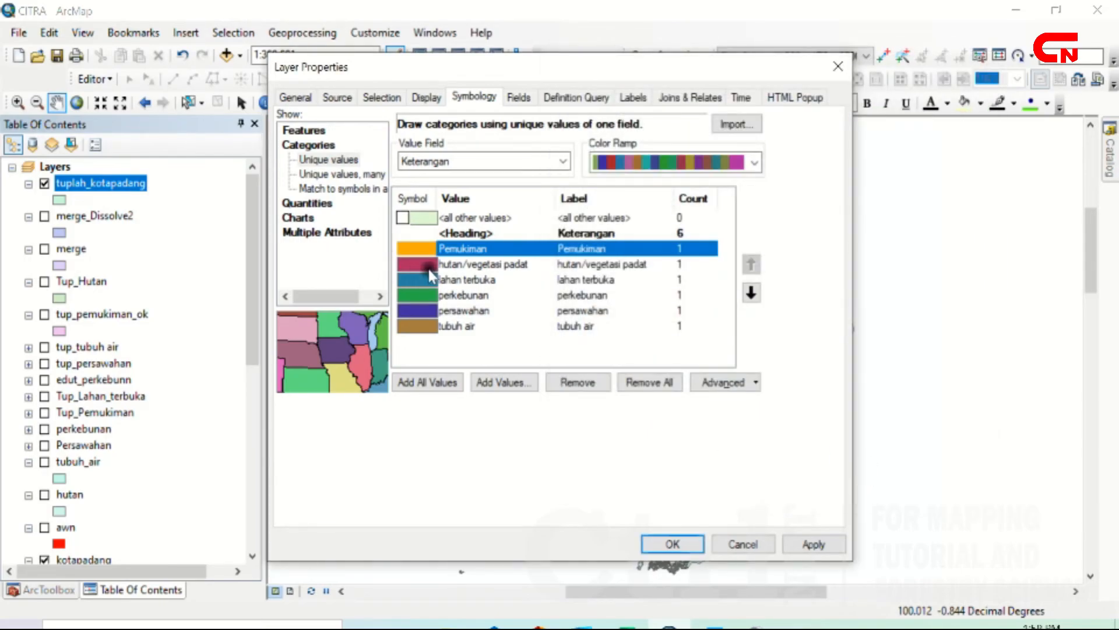
Step: Give the hutan/vegetasi padat class symbol a dark green fill and no outline colour
double_click(425, 263)
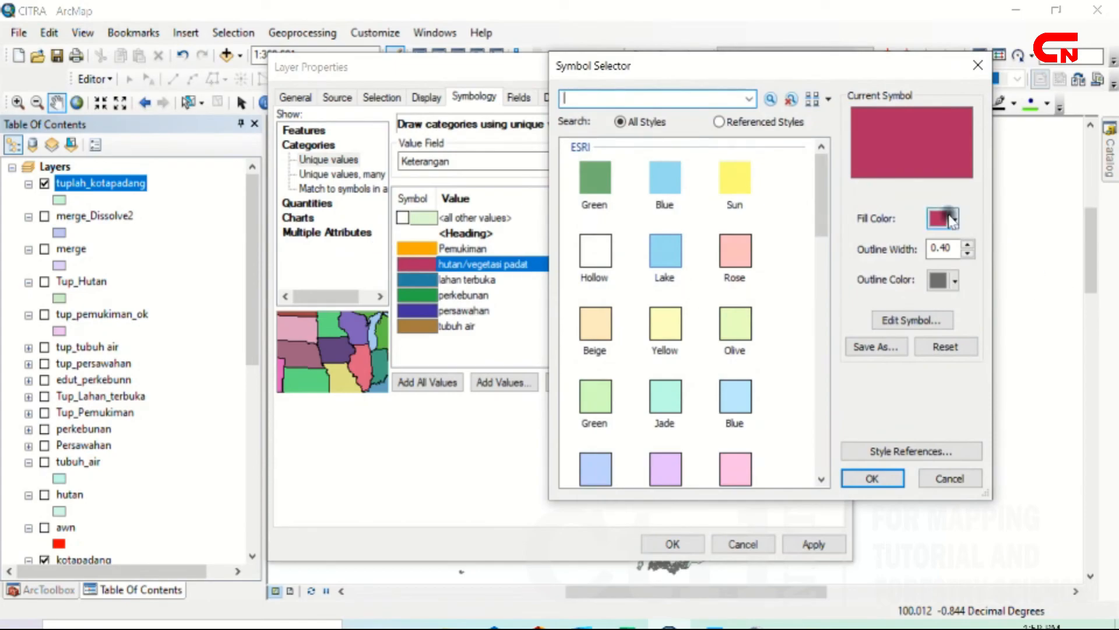
left_click(954, 219)
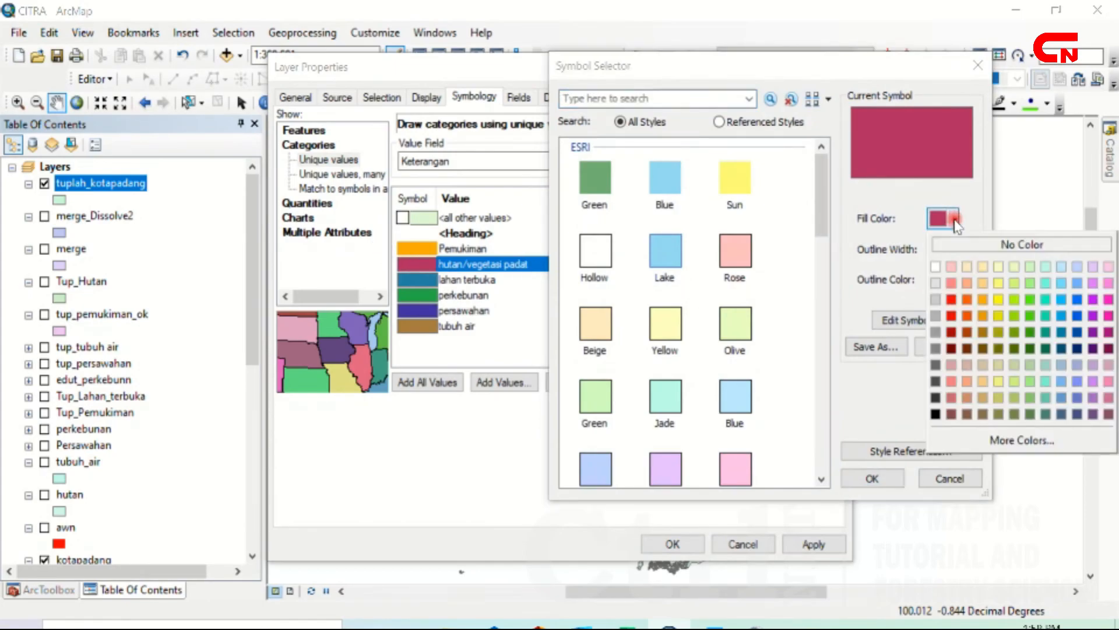
left_click(1042, 349)
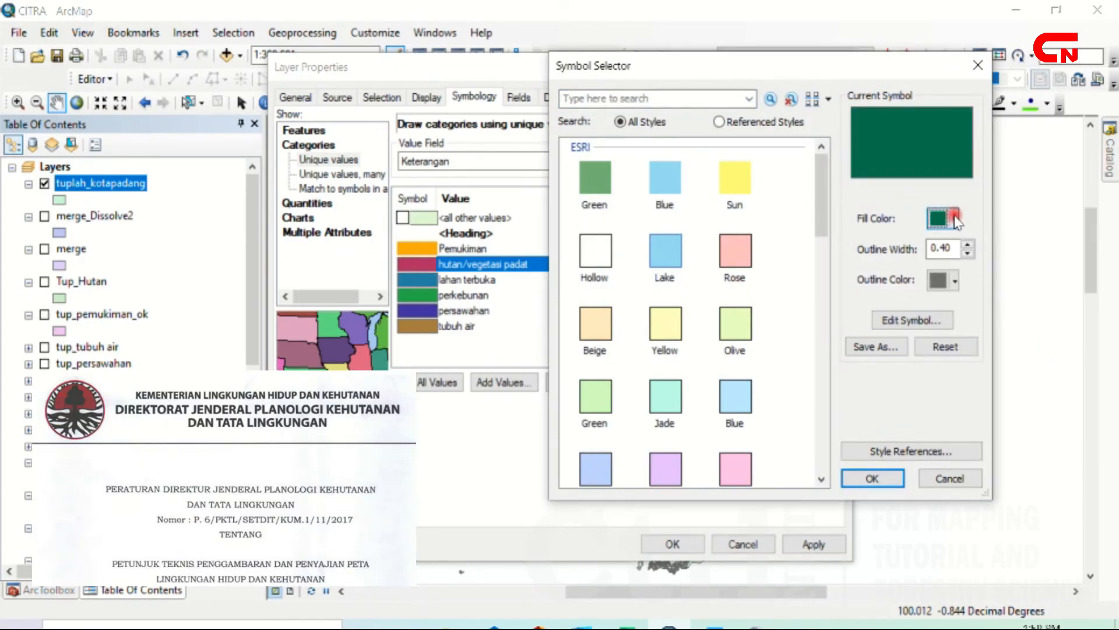
left_click(955, 220)
left_click(1031, 348)
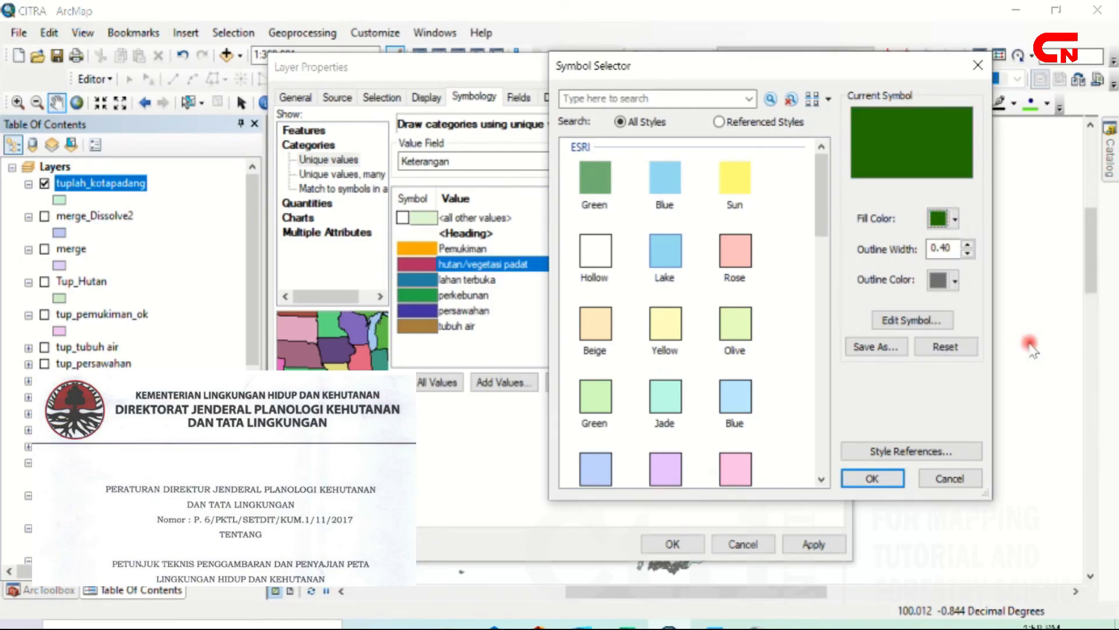
left_click(956, 279)
left_click(950, 305)
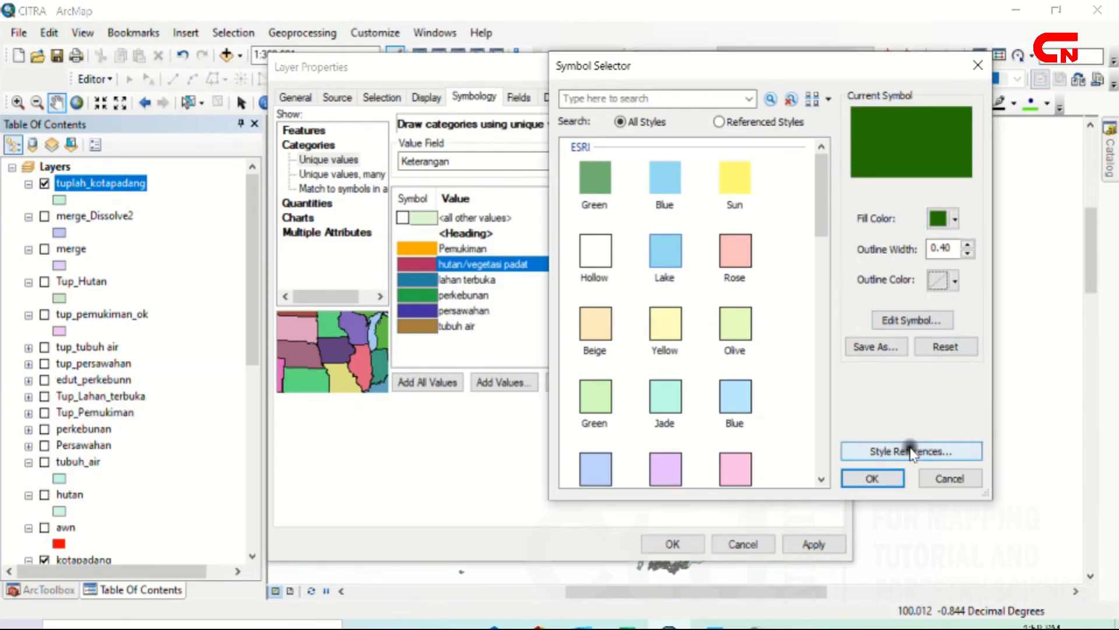
left_click(872, 478)
Step: Give the lahan terbuka class the preset Orange fill symbol with no outline colour
double_click(418, 279)
left_click(954, 220)
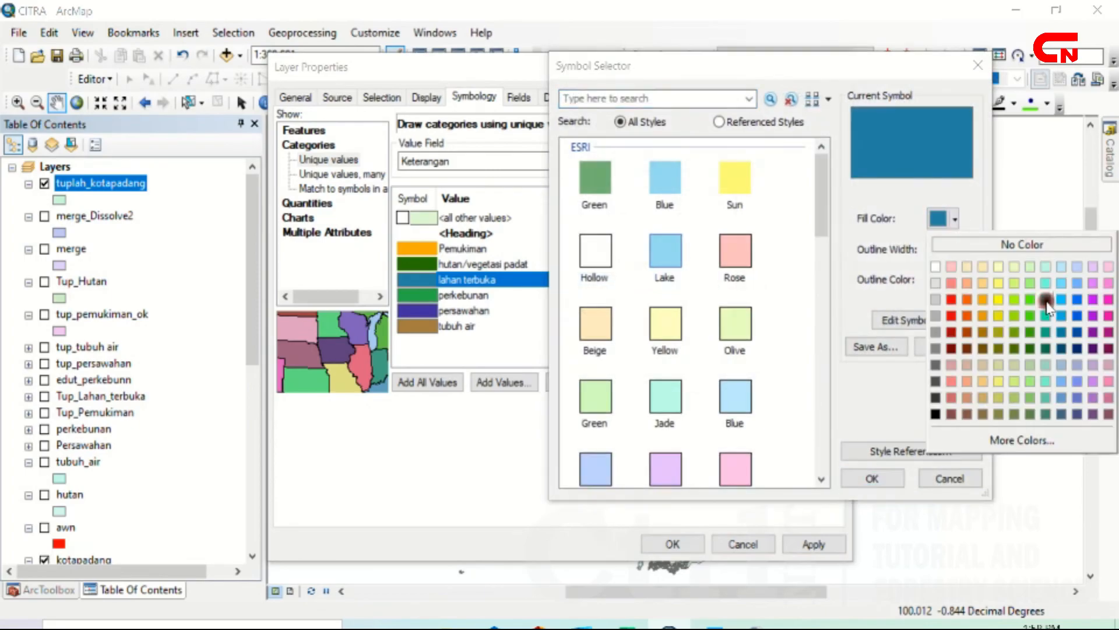
left_click(1108, 284)
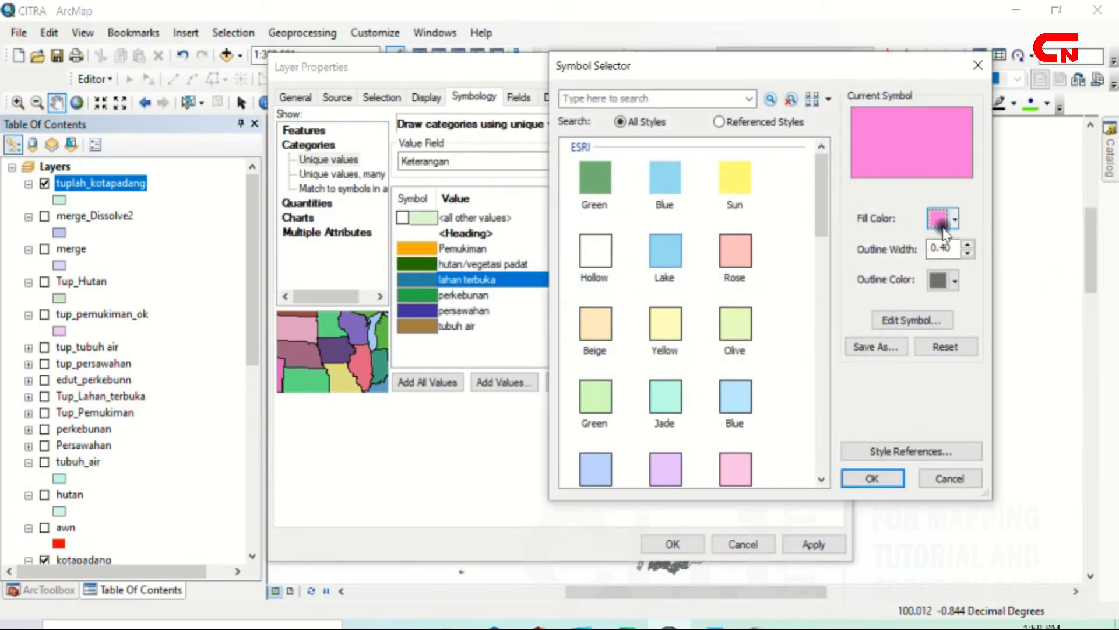
left_click(939, 220)
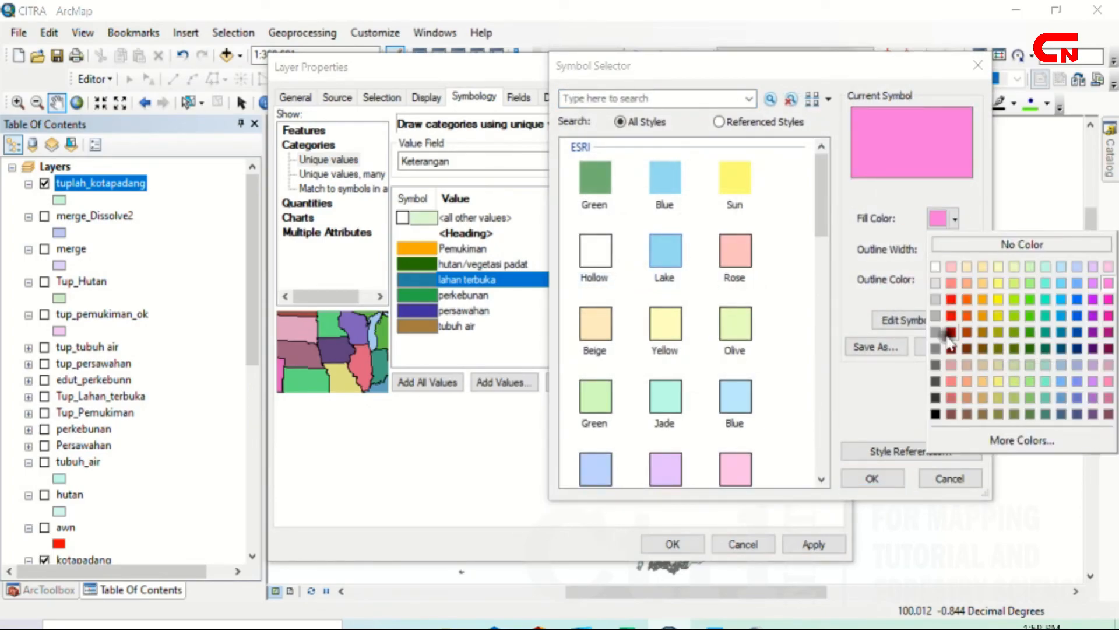
left_click(821, 298)
left_click(821, 293)
left_click(674, 180)
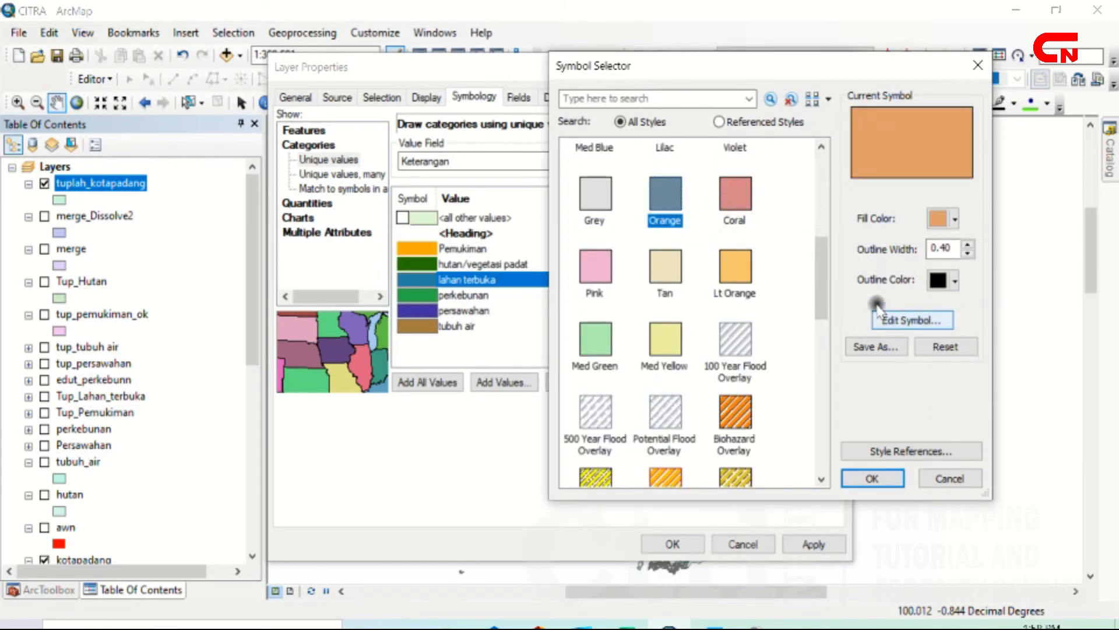
left_click(736, 200)
left_click(955, 281)
left_click(954, 305)
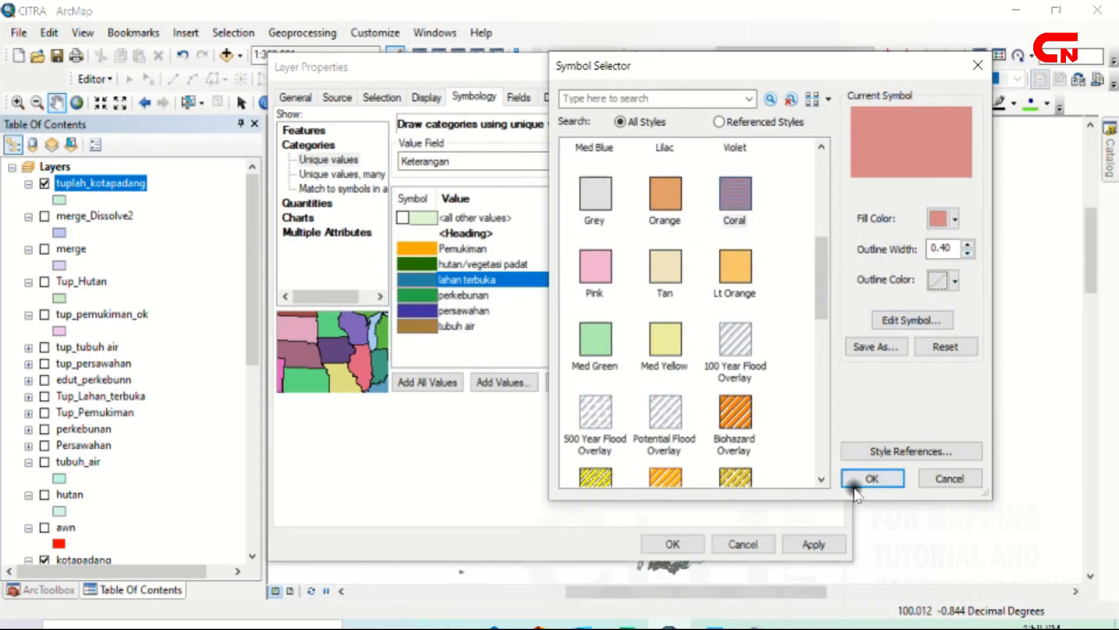
left_click(670, 217)
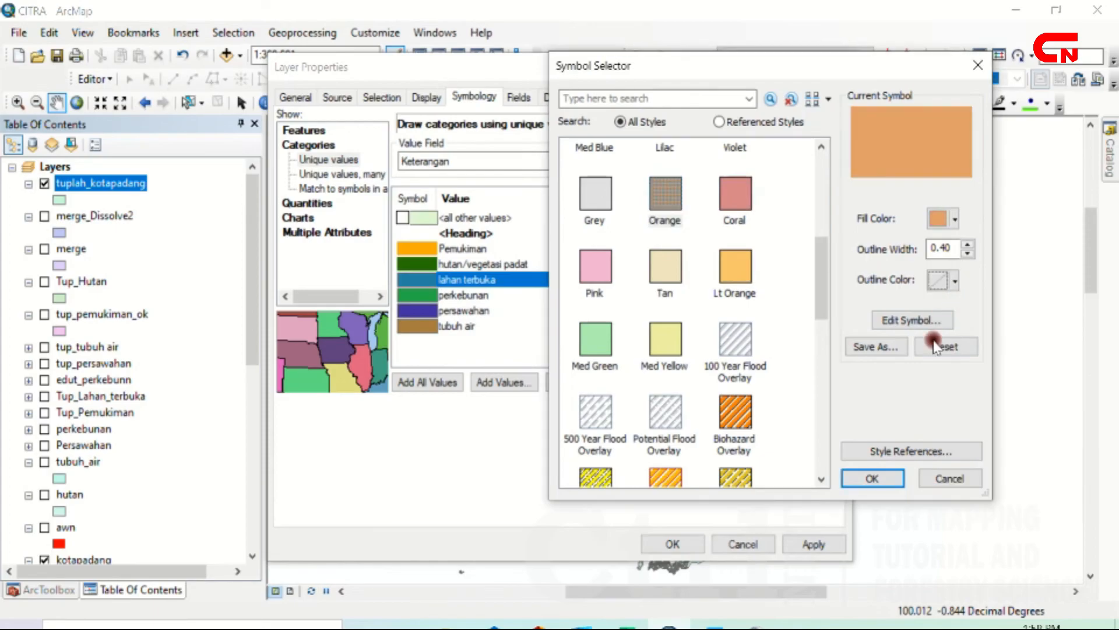
left_click(872, 478)
Step: Give the perkebunan class symbol a light green fill and no outline colour
double_click(405, 292)
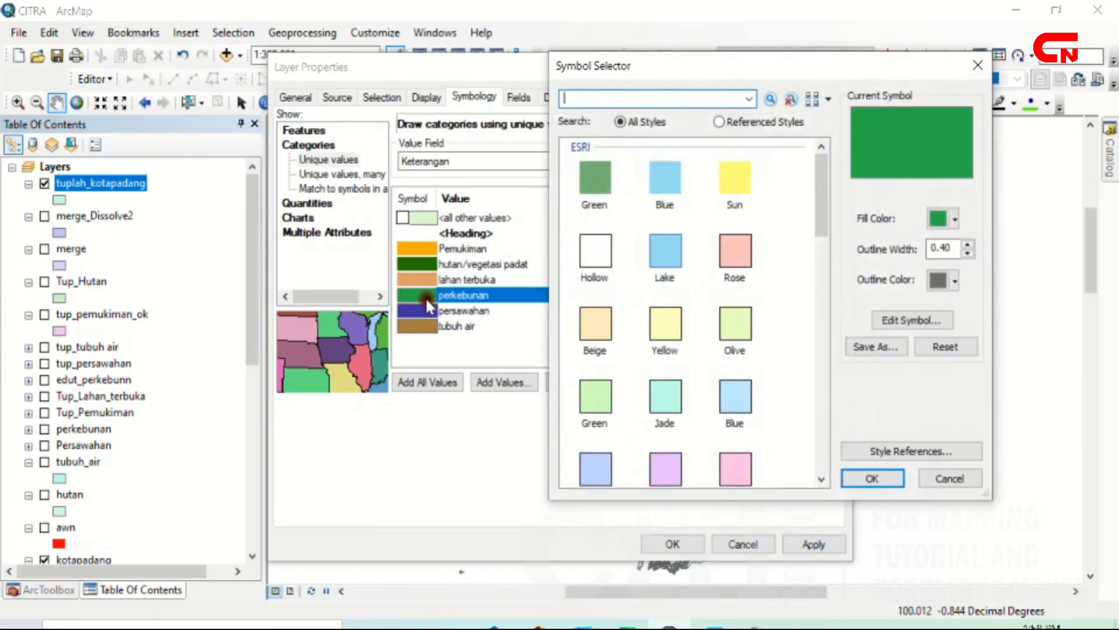
left_click(955, 219)
left_click(1017, 293)
left_click(955, 282)
left_click(873, 478)
Step: Give the persawahan class the preset Coral fill symbol with no outline colour
double_click(409, 310)
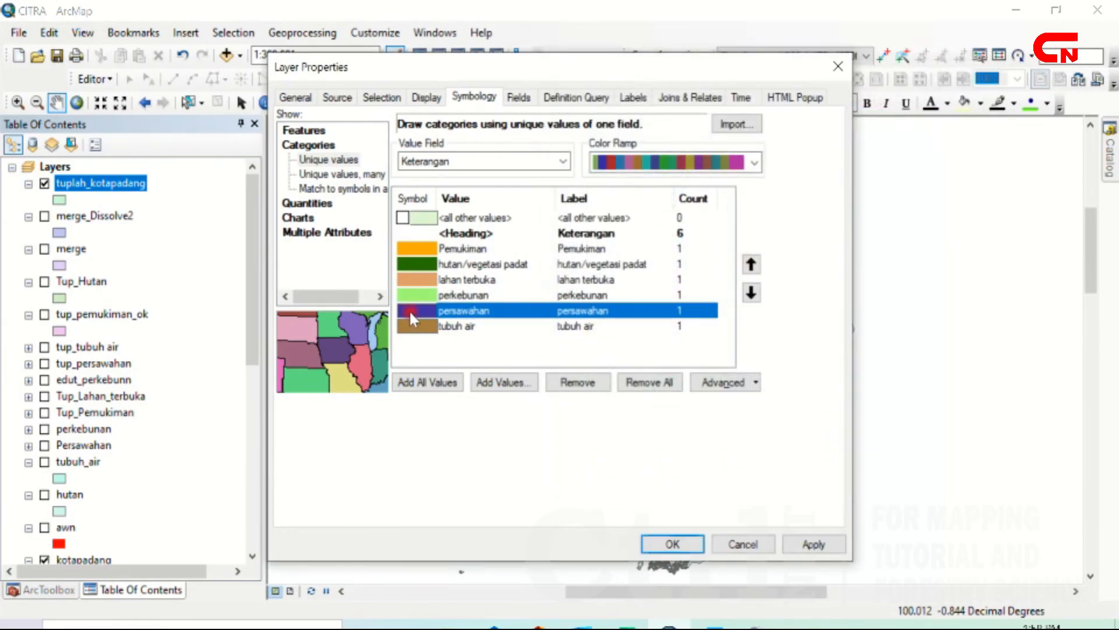
left_click_drag(822, 232, 824, 347)
scroll(822, 347, "up", 5)
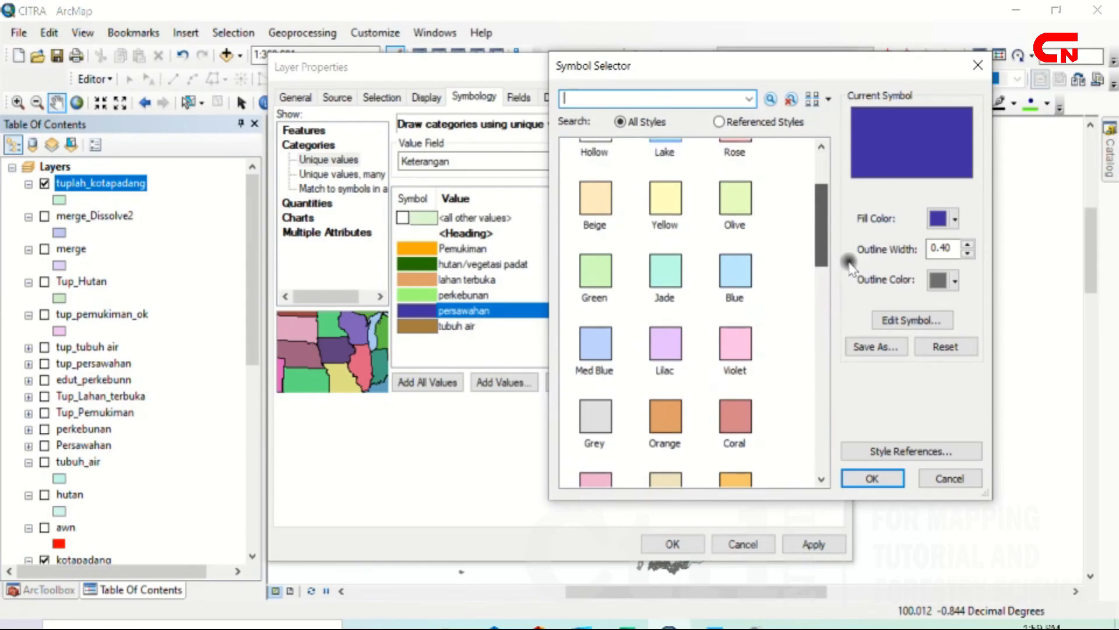
left_click(734, 415)
left_click(955, 281)
left_click(950, 315)
left_click(886, 480)
Step: Give the tubuh air class symbol a blue fill and no outline colour, and apply the symbology to tuplah_kotapadang
double_click(417, 325)
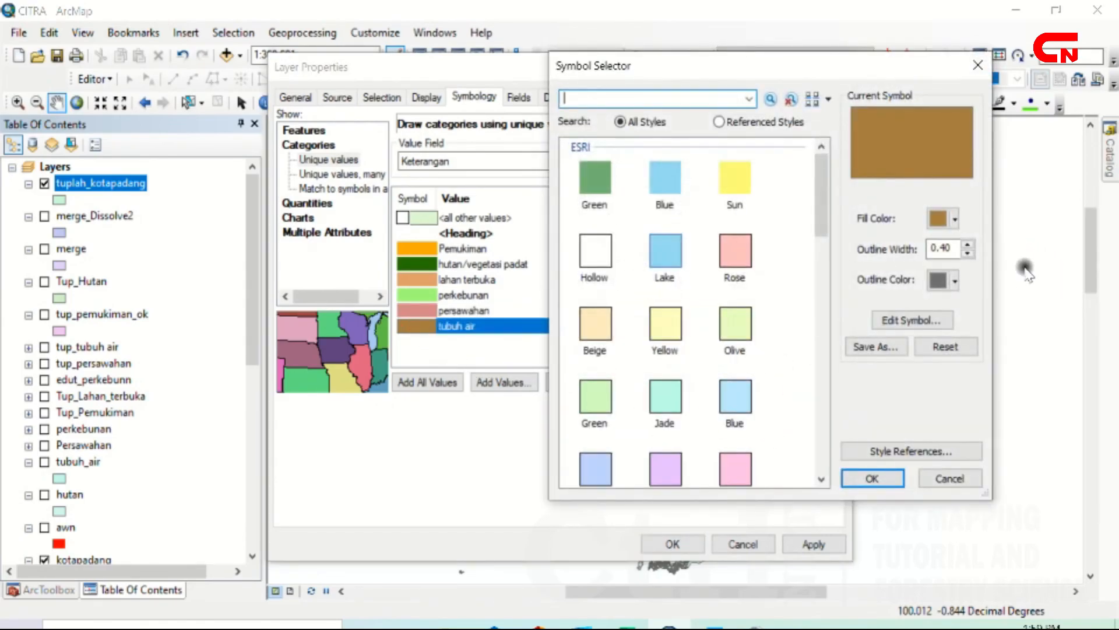
left_click(955, 220)
left_click(1077, 299)
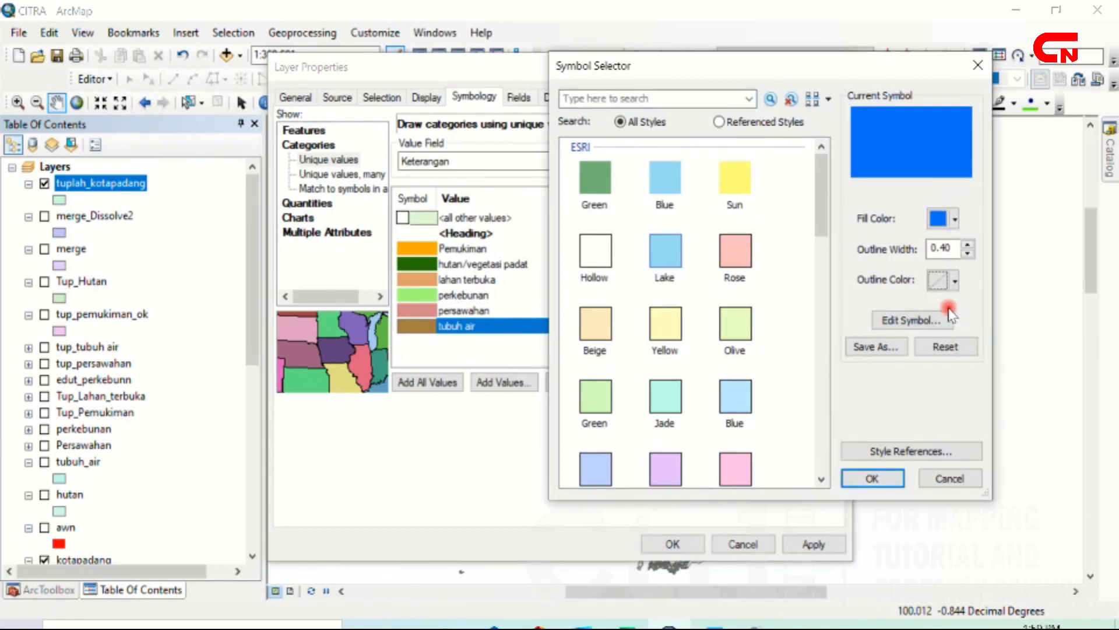
left_click(872, 478)
left_click(813, 544)
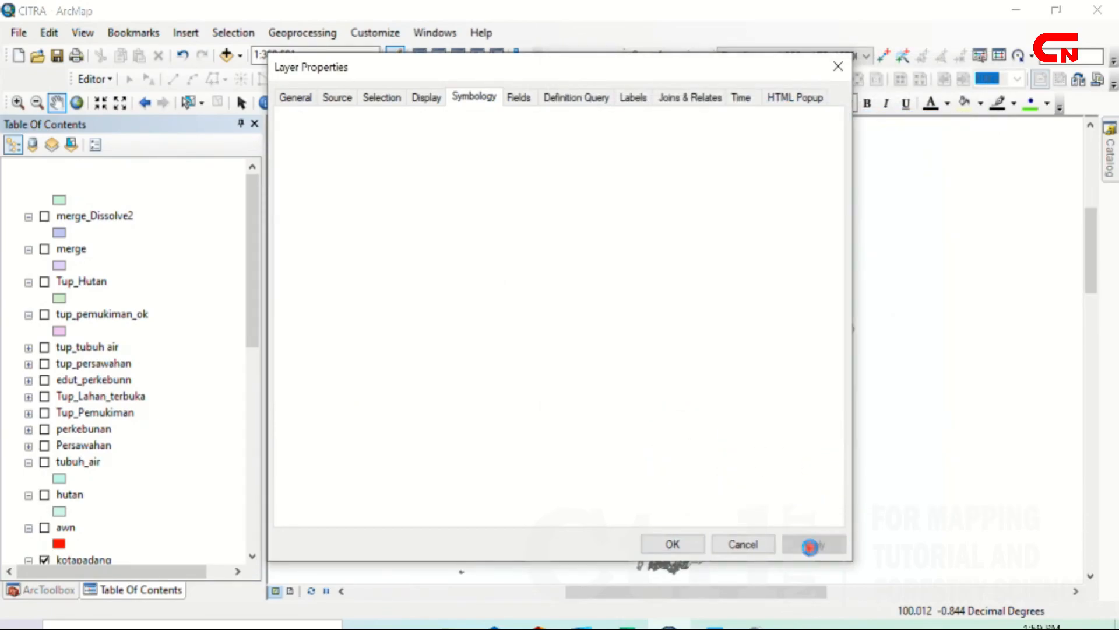
left_click(672, 544)
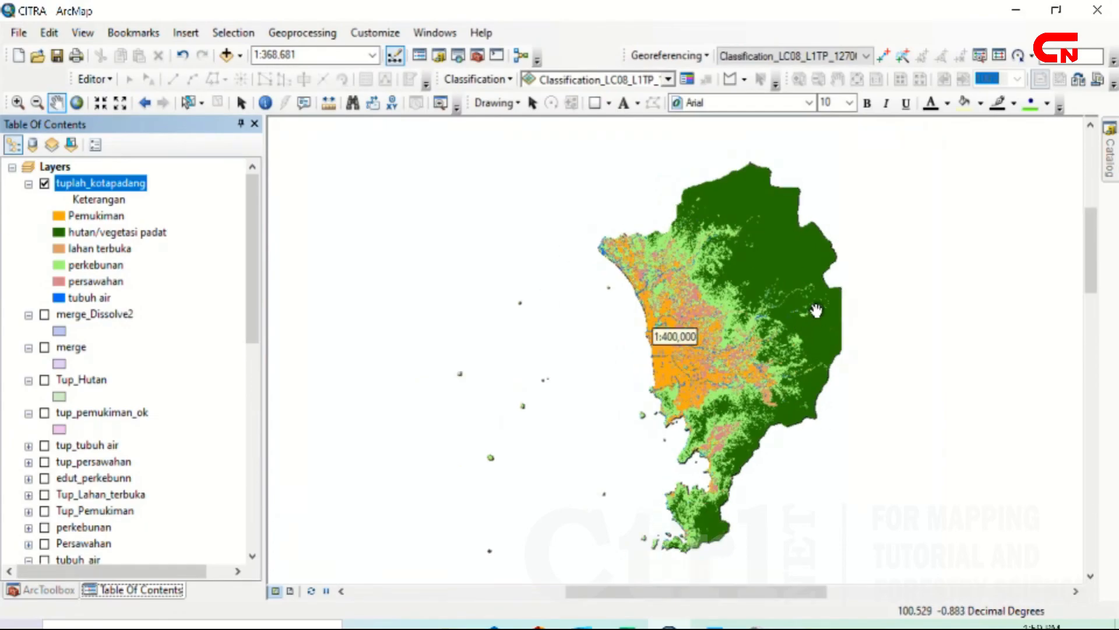
Step: Examine the coloured land-cover classes across Padang, from the northern forest to the southern coast and islands
scroll(800, 322, "down", 3)
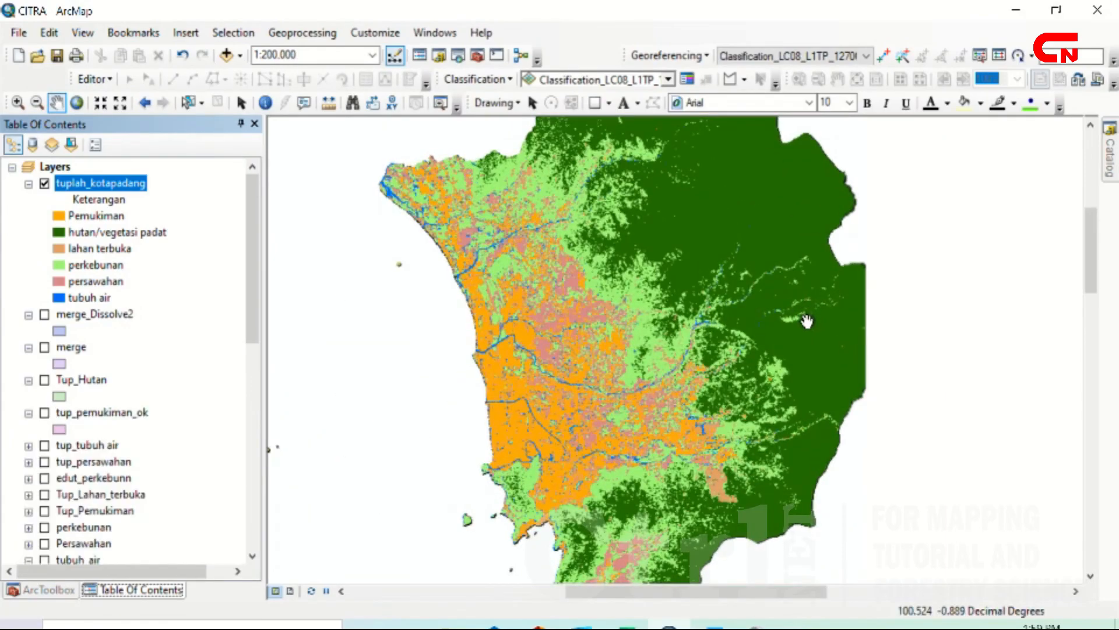
left_click_drag(799, 334, 778, 383)
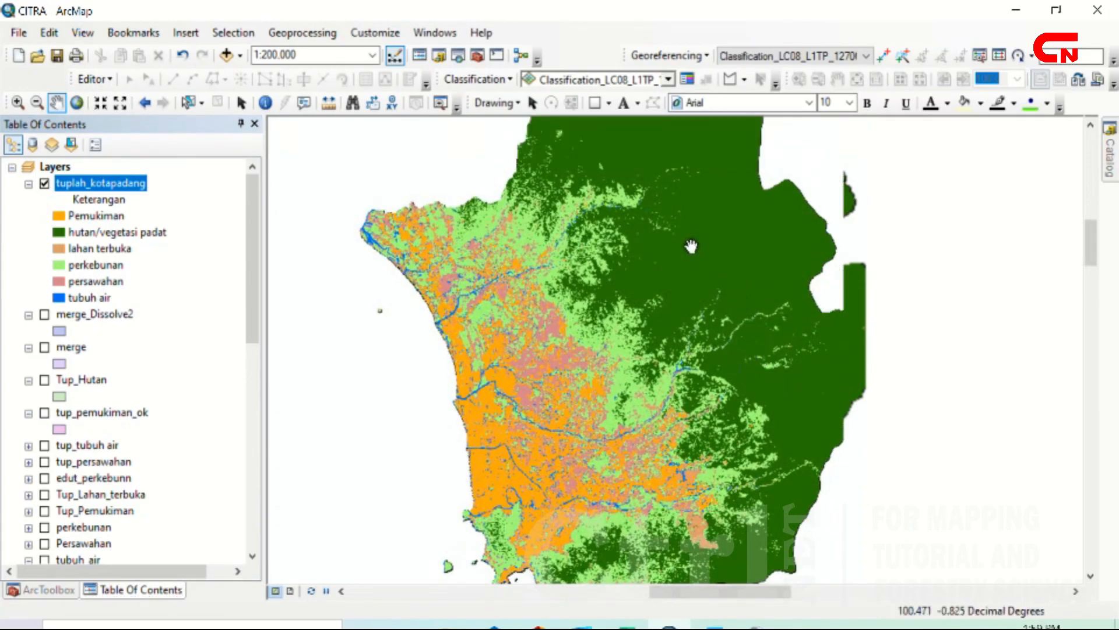
scroll(748, 280, "up", 1)
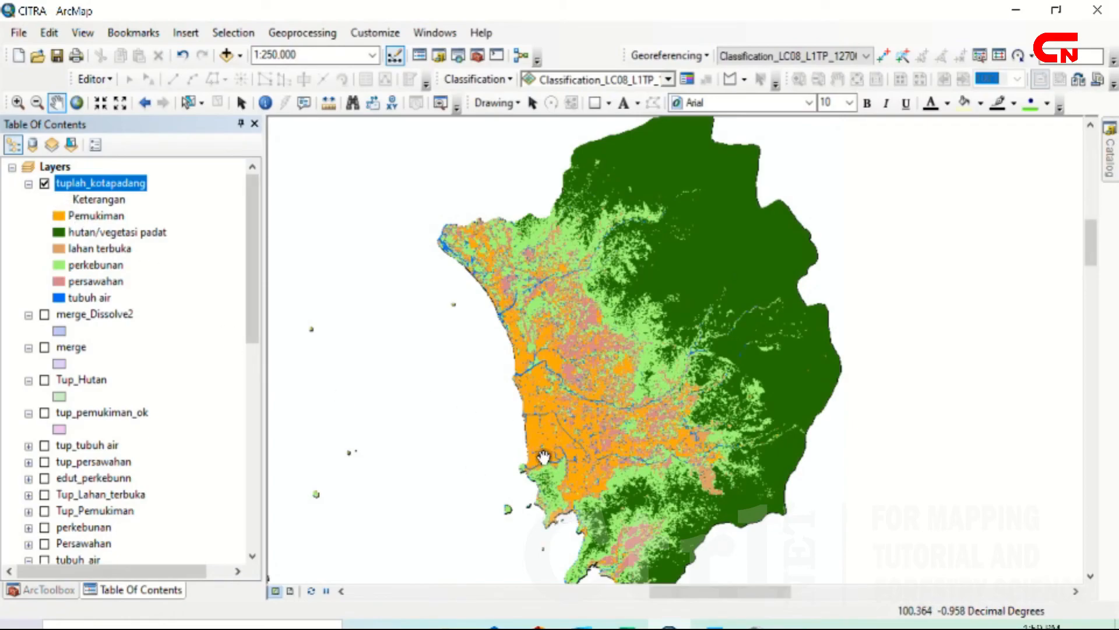
left_click_drag(664, 397, 655, 295)
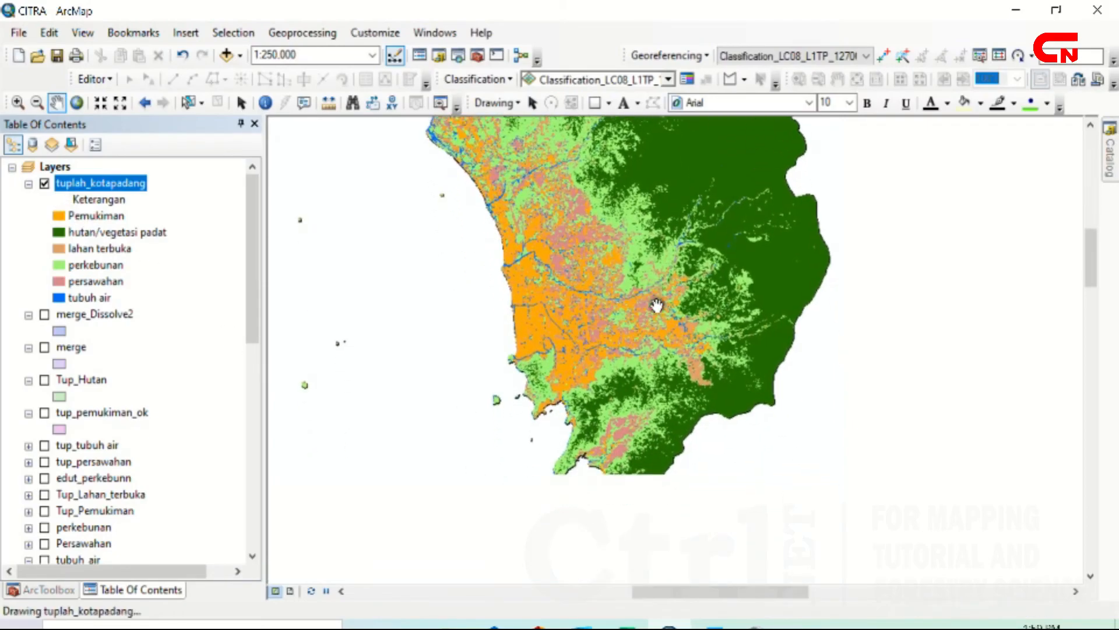
left_click_drag(627, 499, 552, 454)
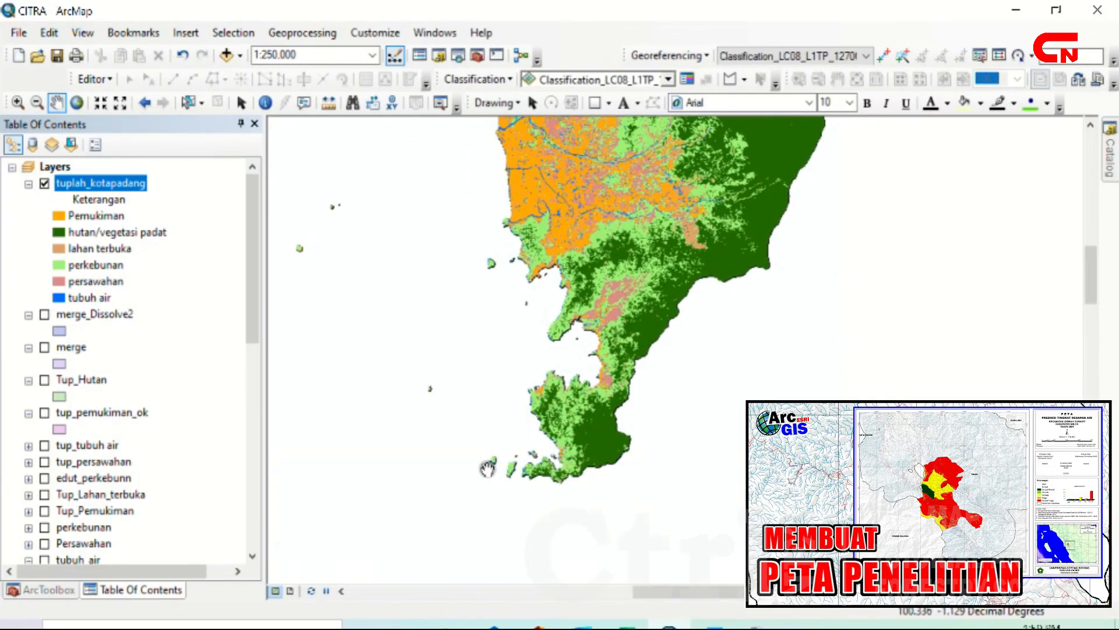
left_click_drag(651, 330, 539, 458)
left_click_drag(619, 326, 637, 442)
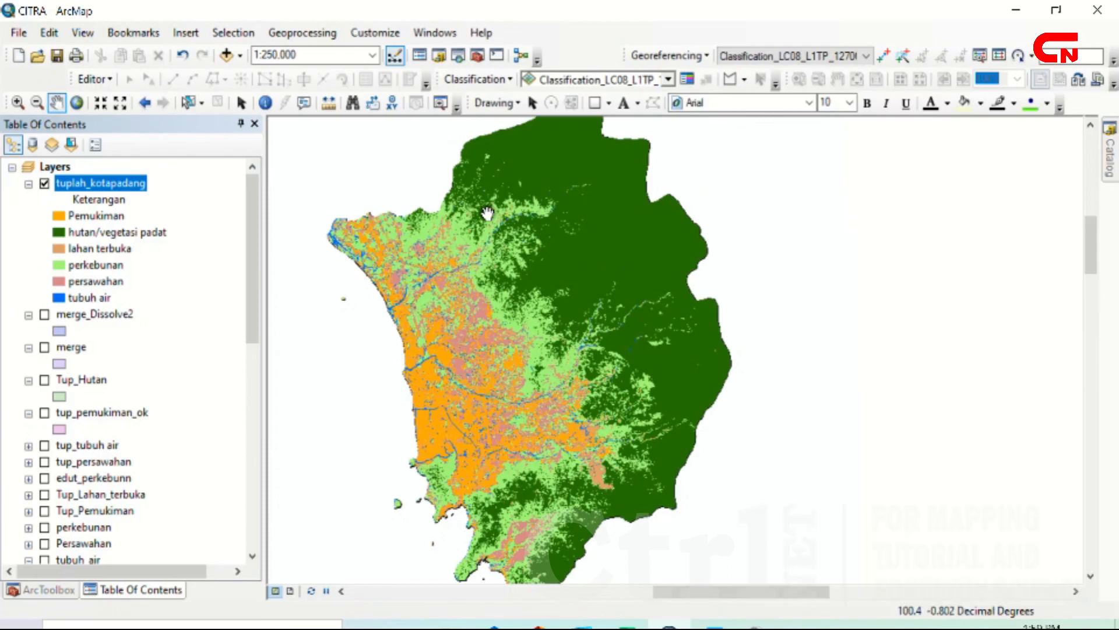
scroll(565, 280, "down", 1)
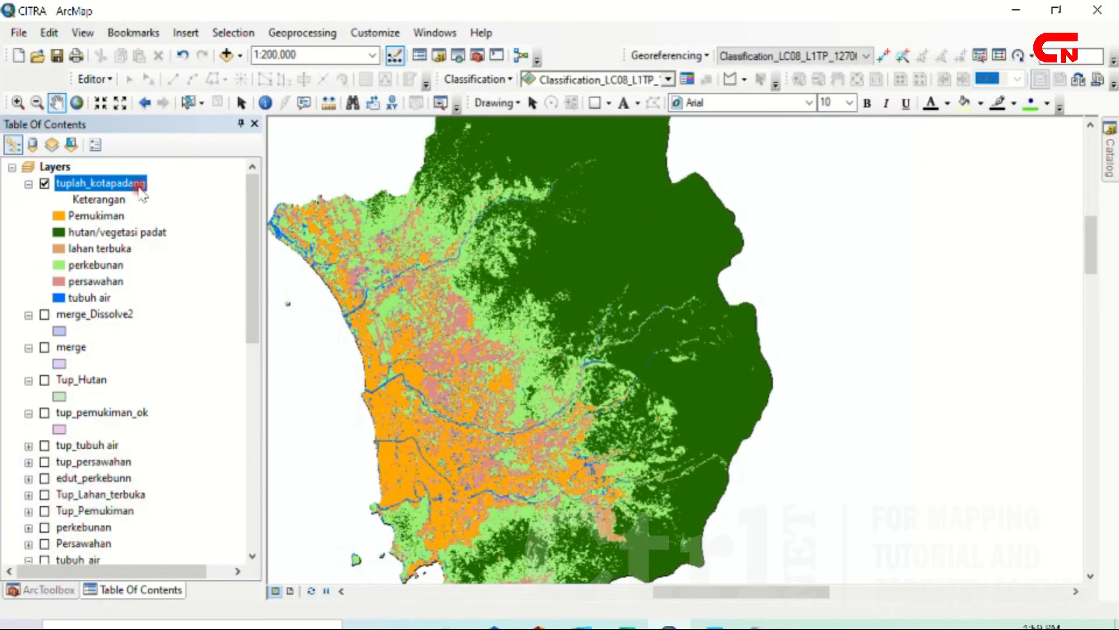
Step: Zoom to the full extent of the tuplah_kotapadang layer and centre the city in the map view
right_click(143, 185)
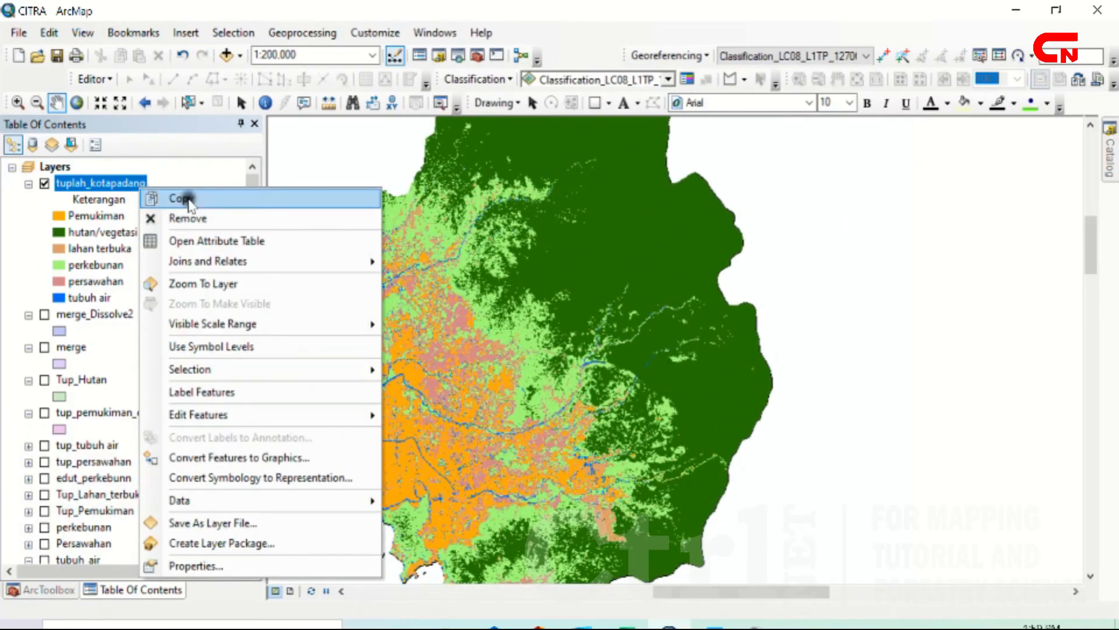
left_click(260, 283)
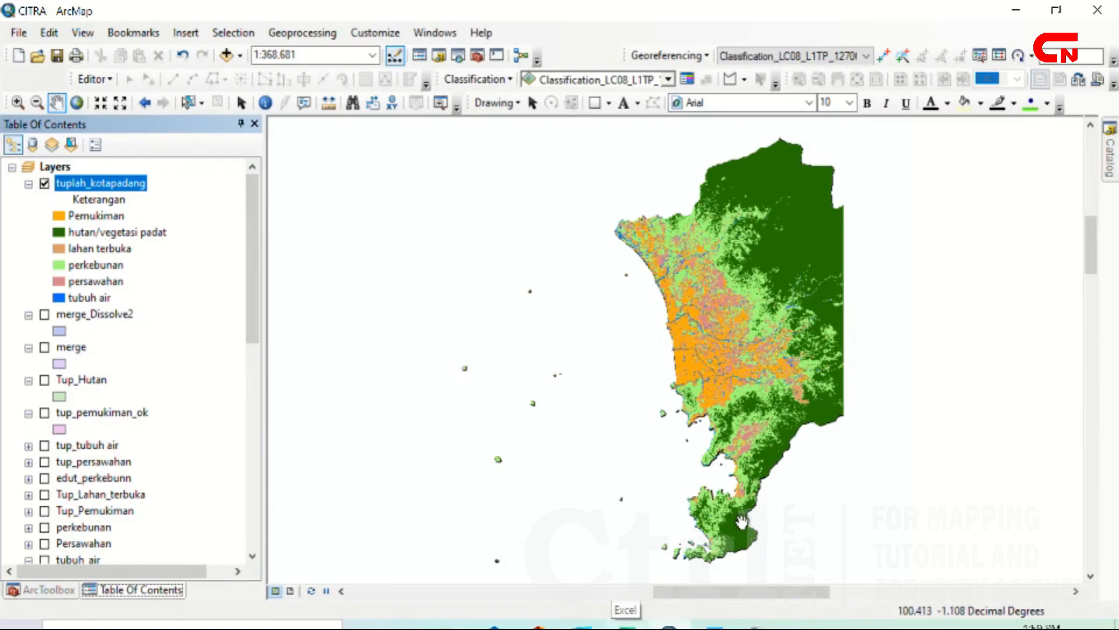
left_click_drag(779, 399, 721, 399)
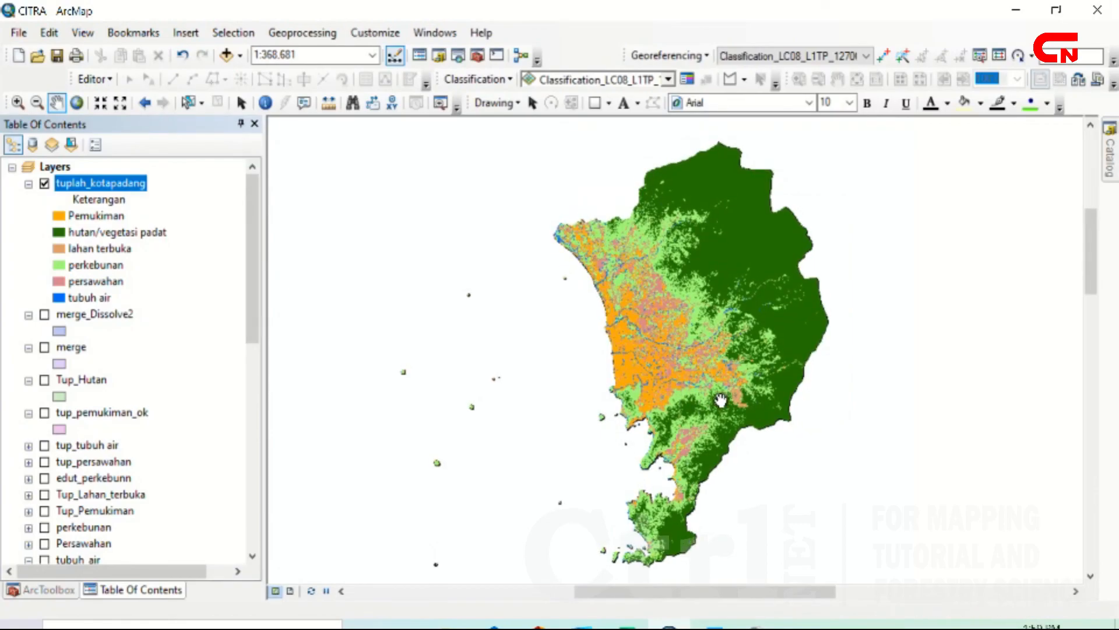